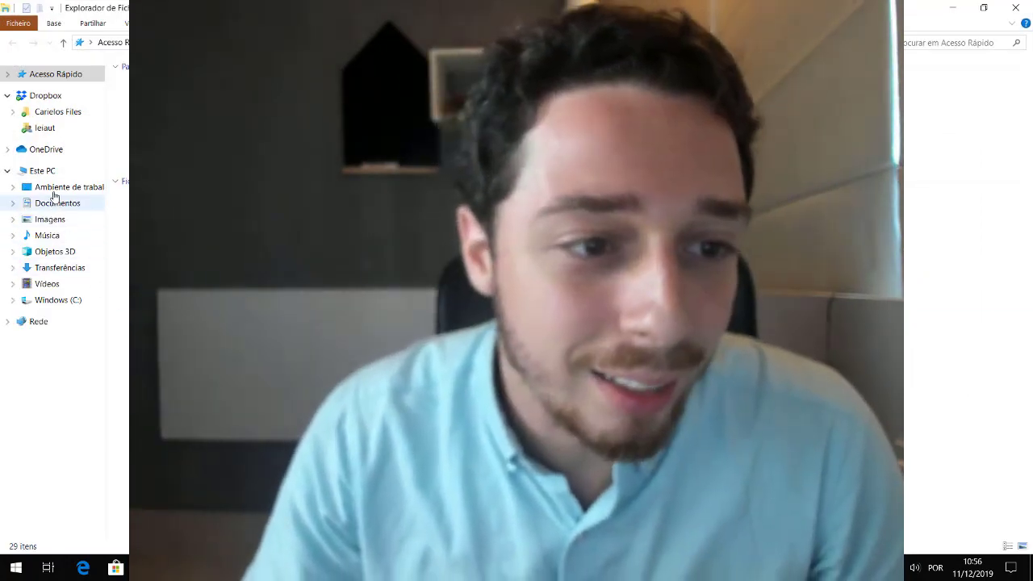
Open the E.Elite folder under Ambiente de trabalho and view the estudo.jpeg render.
click(48, 187)
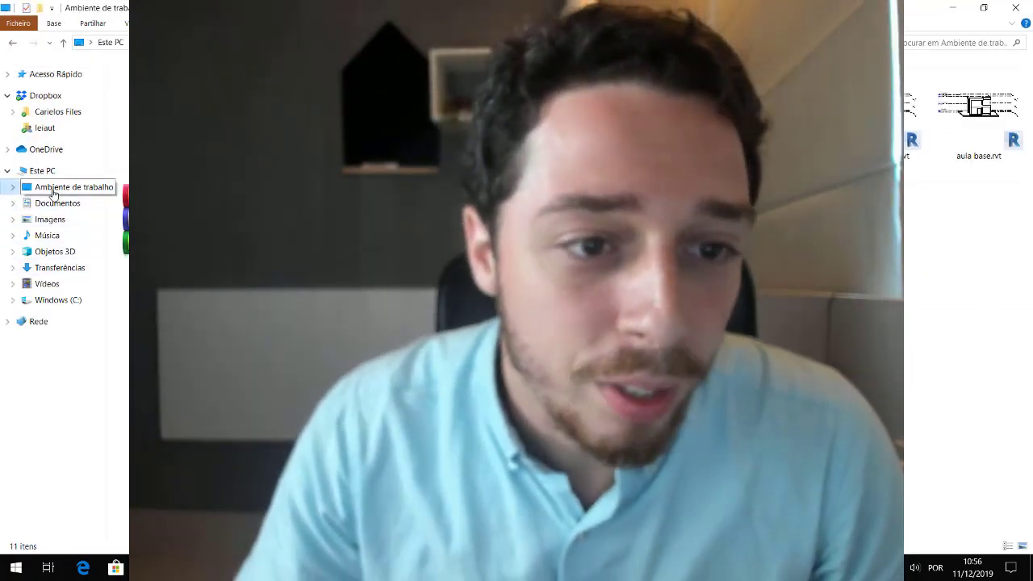
key(Return)
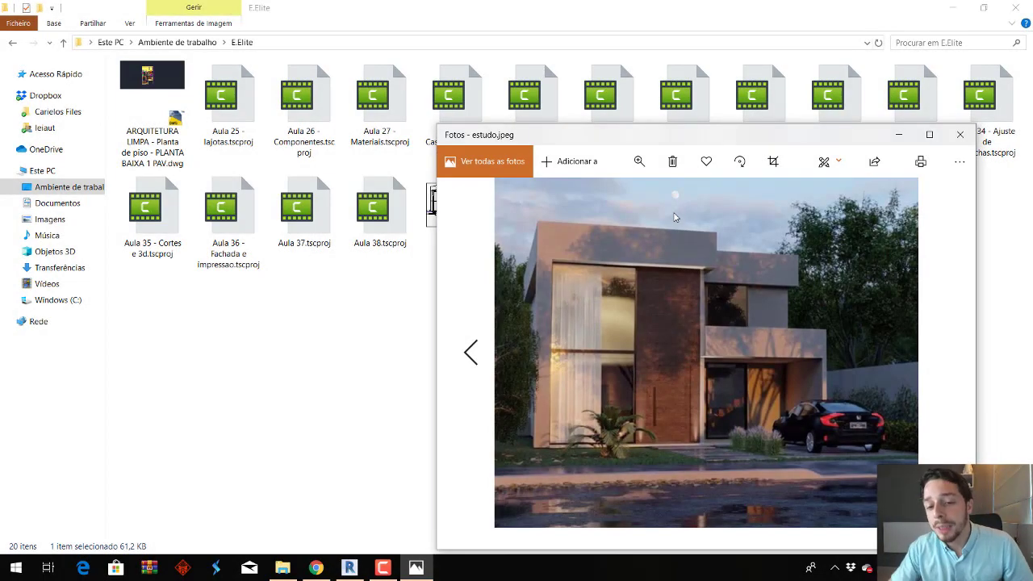
View the estudo.jpeg render full screen, then return to the Revit house model.
double_click(824, 139)
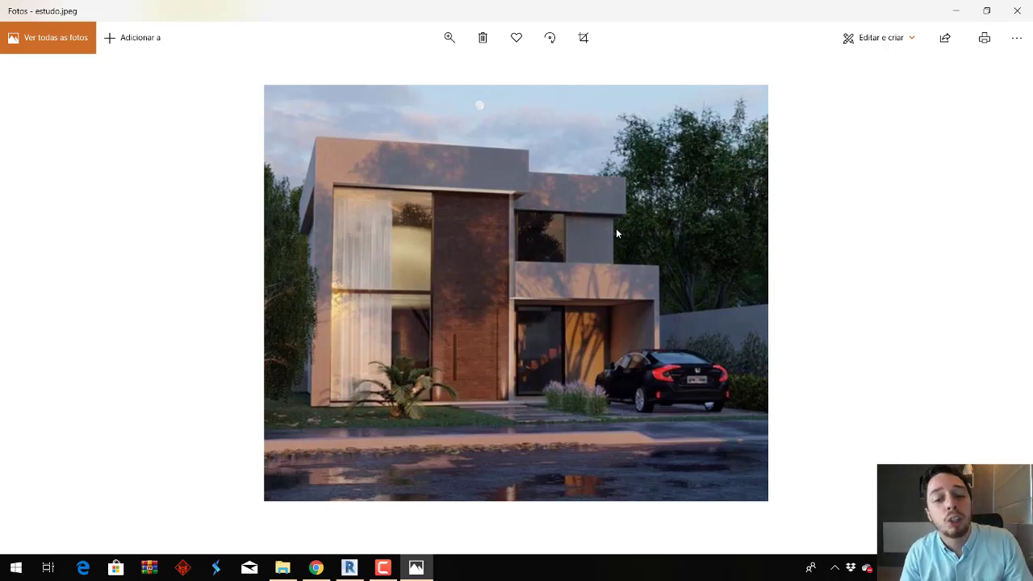
key(alt+Tab)
key(alt+Tab)
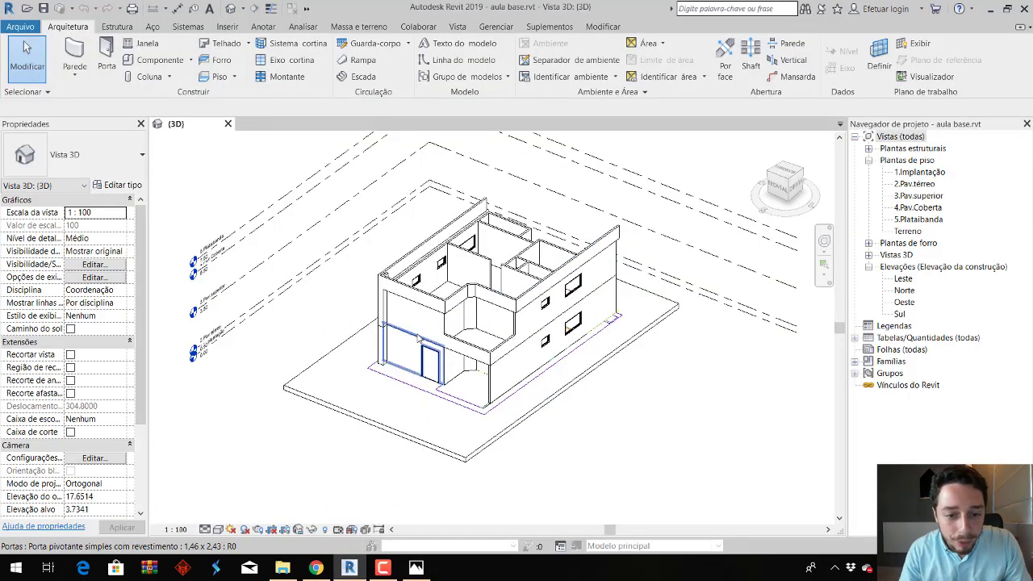
Compare the upper-floor front wall with the estudo.jpeg reference render, then return to Revit.
click(420, 338)
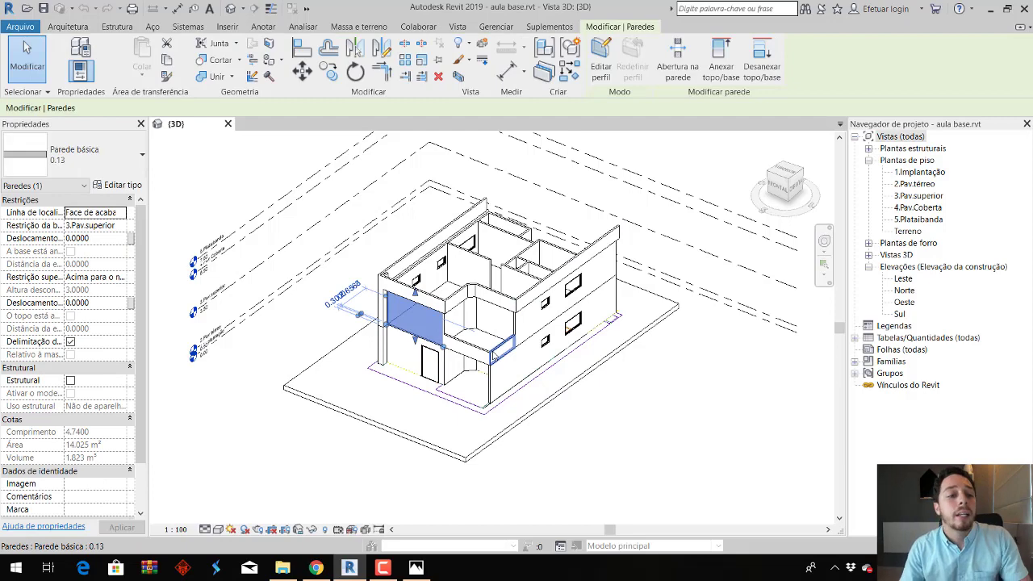
key(Escape)
key(alt+Tab)
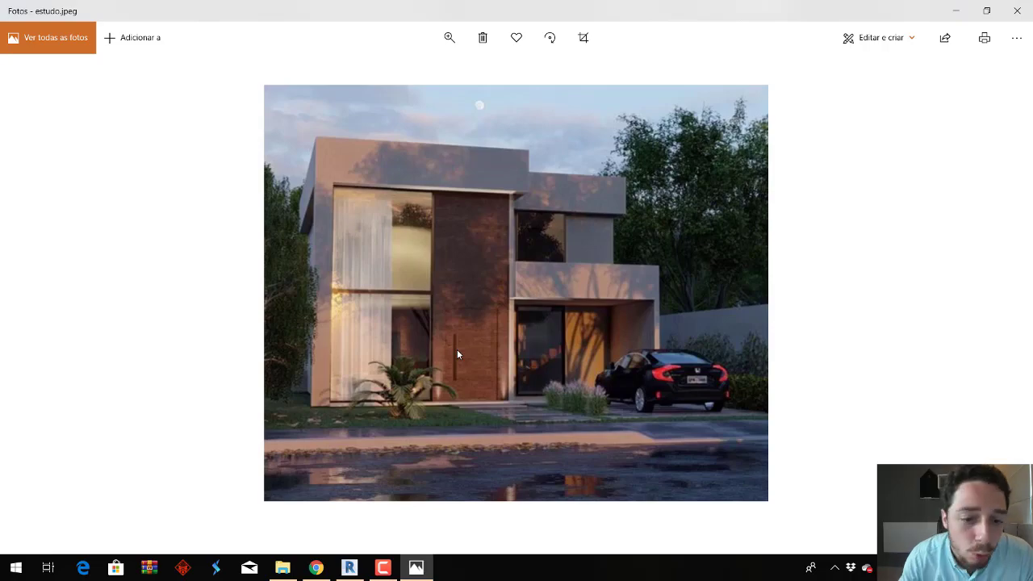
key(alt+Tab)
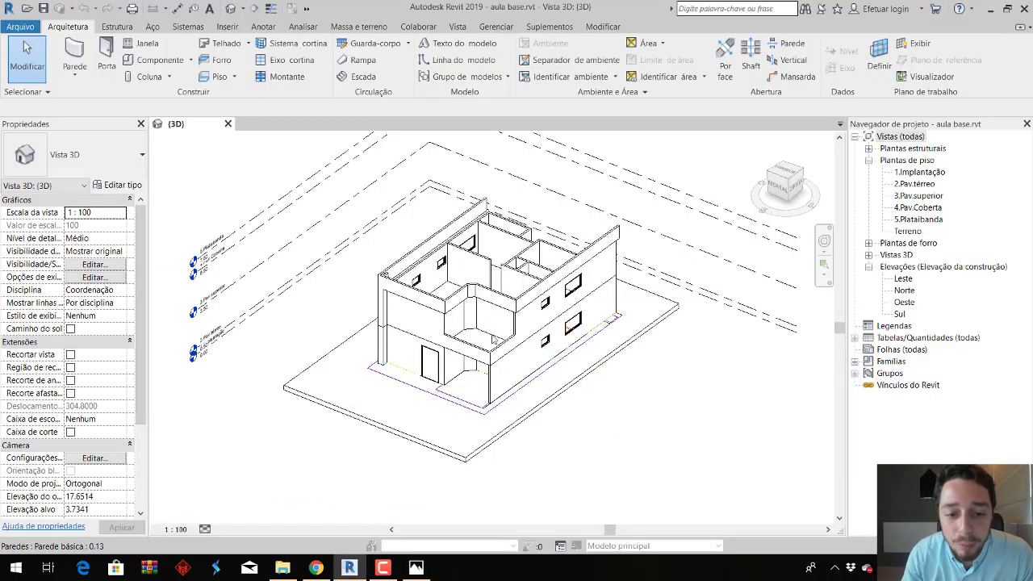
On 2.Pav.térreo, split the wall left of door P4 at its end beside the door.
double_click(920, 185)
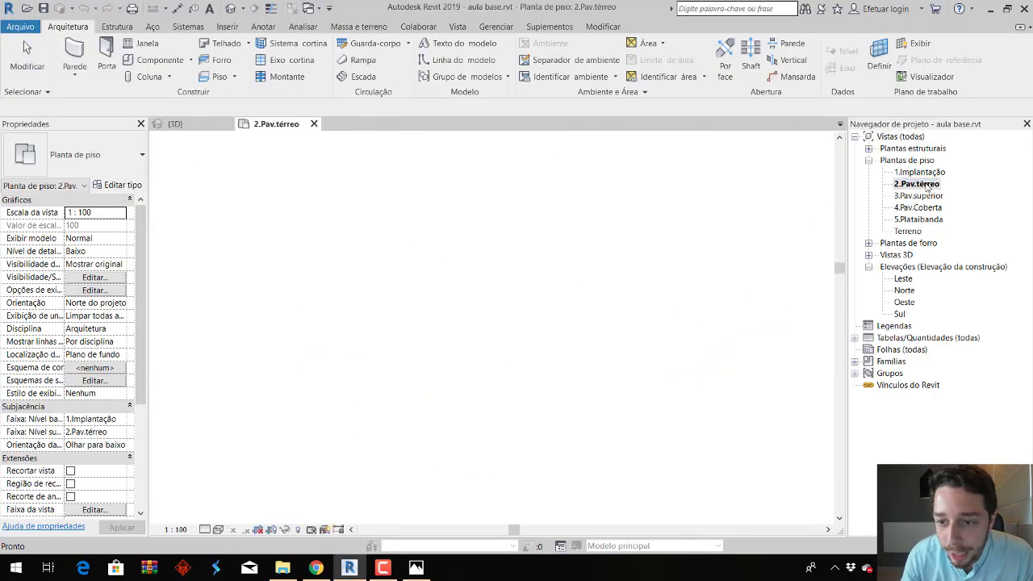
scroll(481, 393, up, 5)
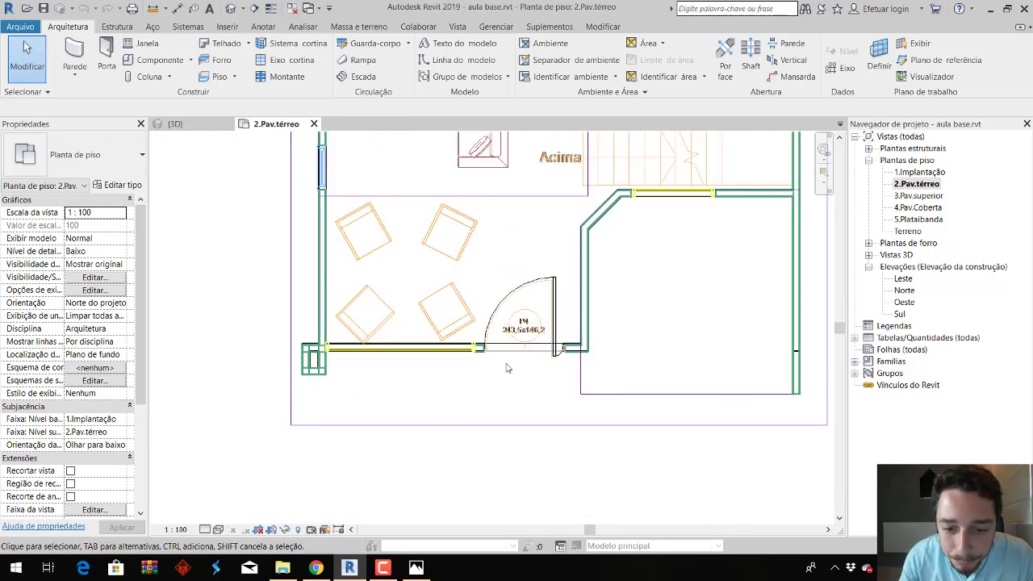
scroll(501, 359, up, 2)
scroll(501, 360, up, 1)
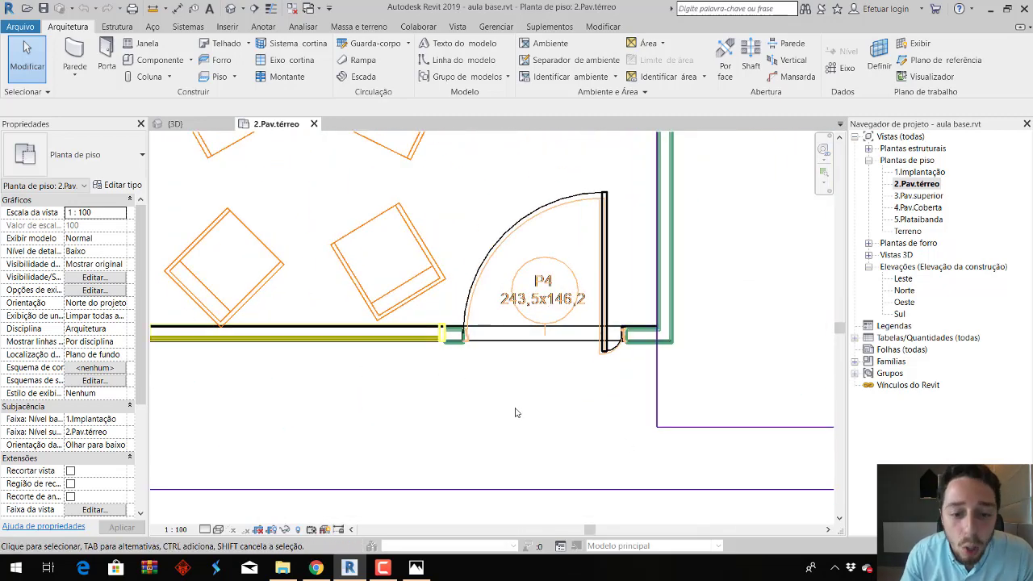
click(448, 332)
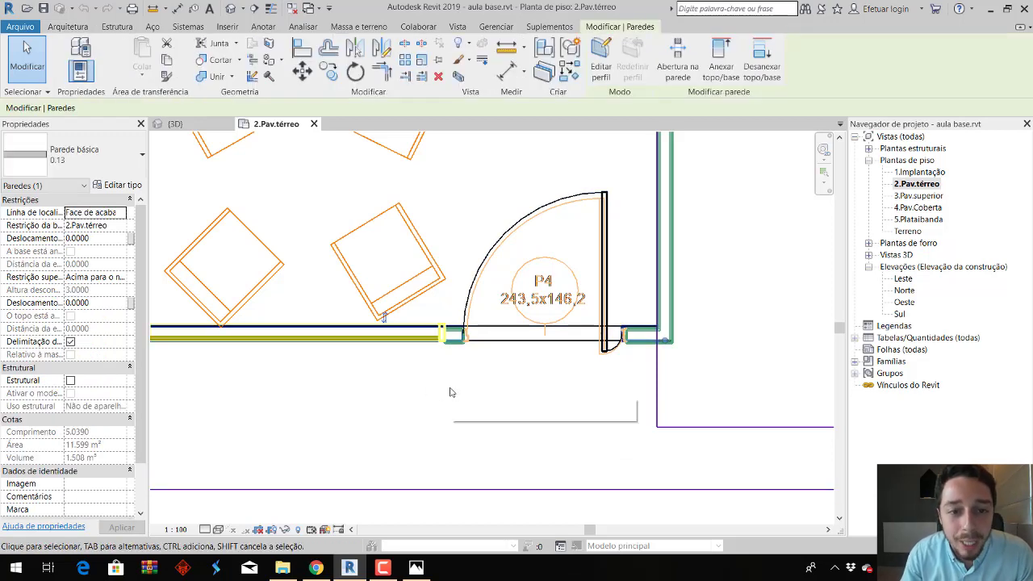
click(403, 45)
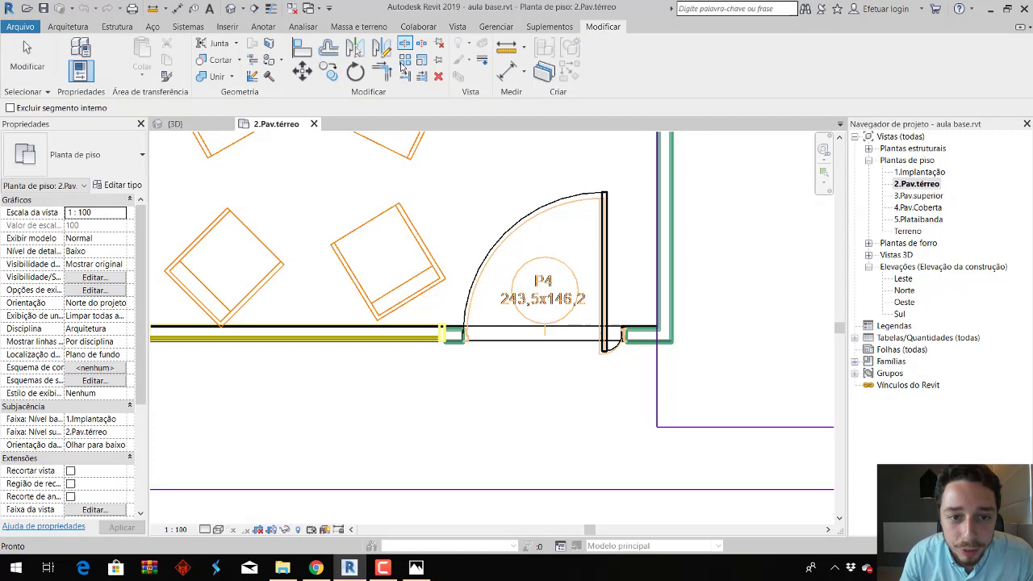
scroll(446, 333, up, 2)
click(449, 334)
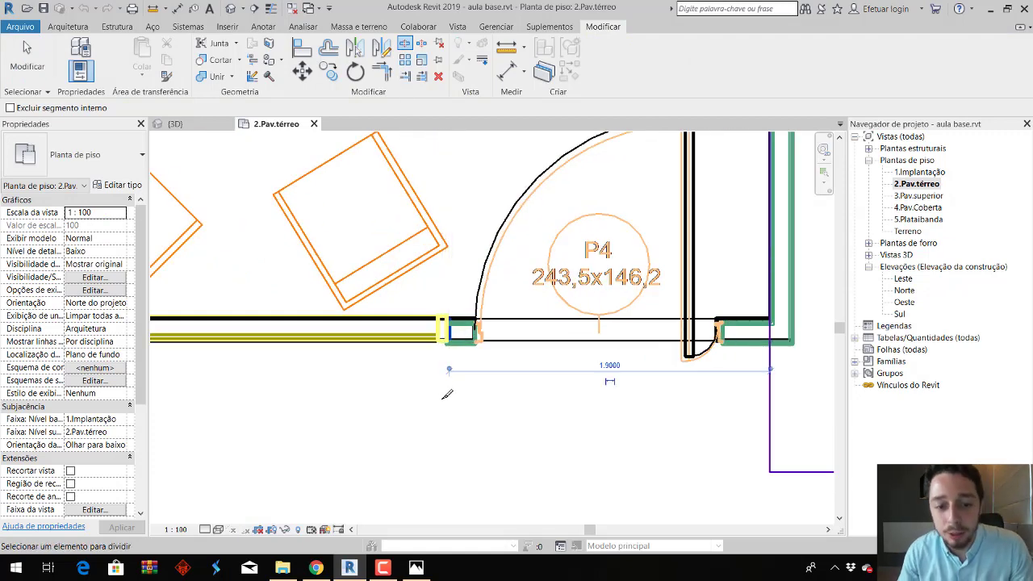
key(Escape)
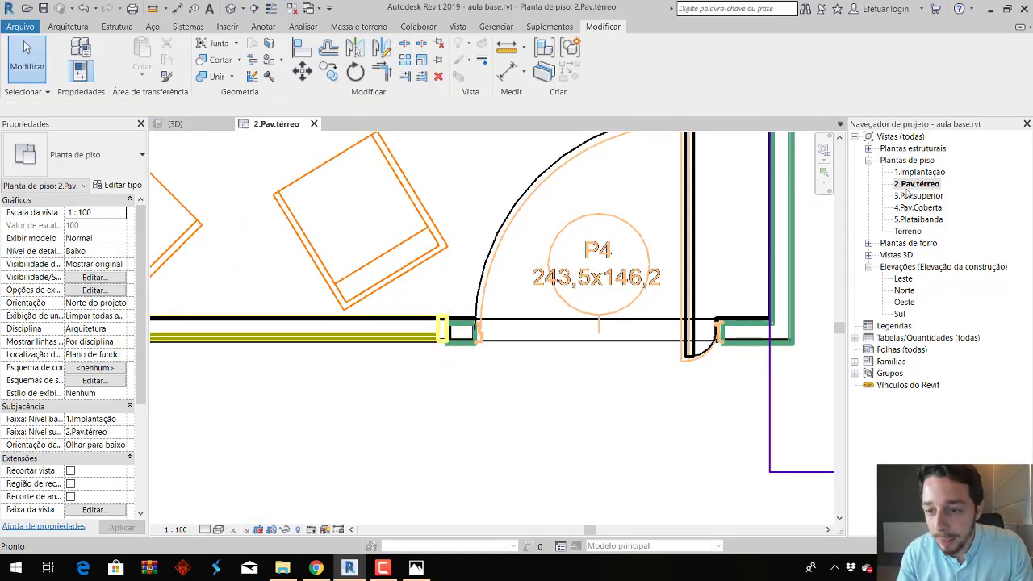
On 3.Pav.superior, split the upper wall in line with the ground-floor split.
double_click(920, 196)
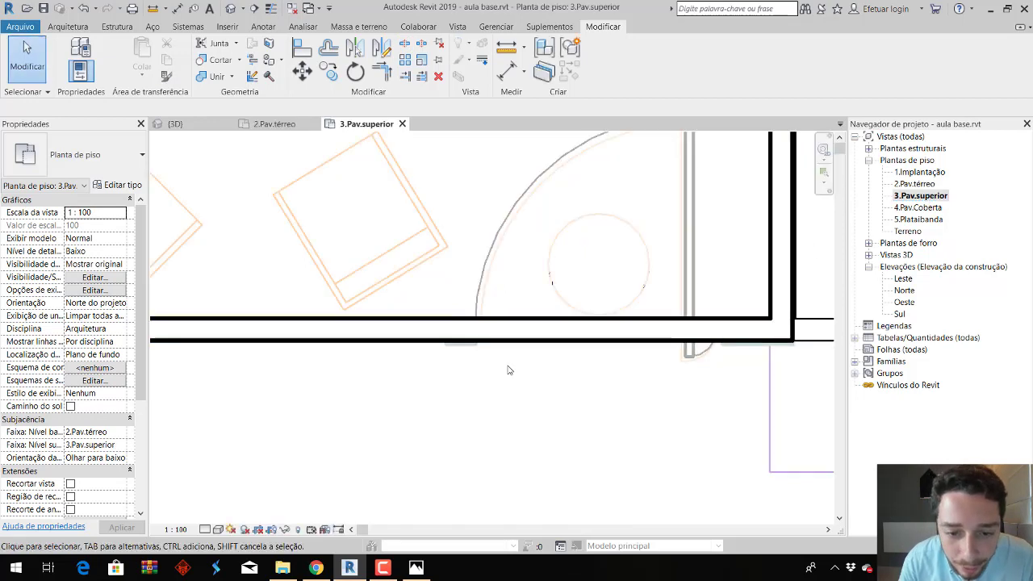
scroll(494, 374, up, 1)
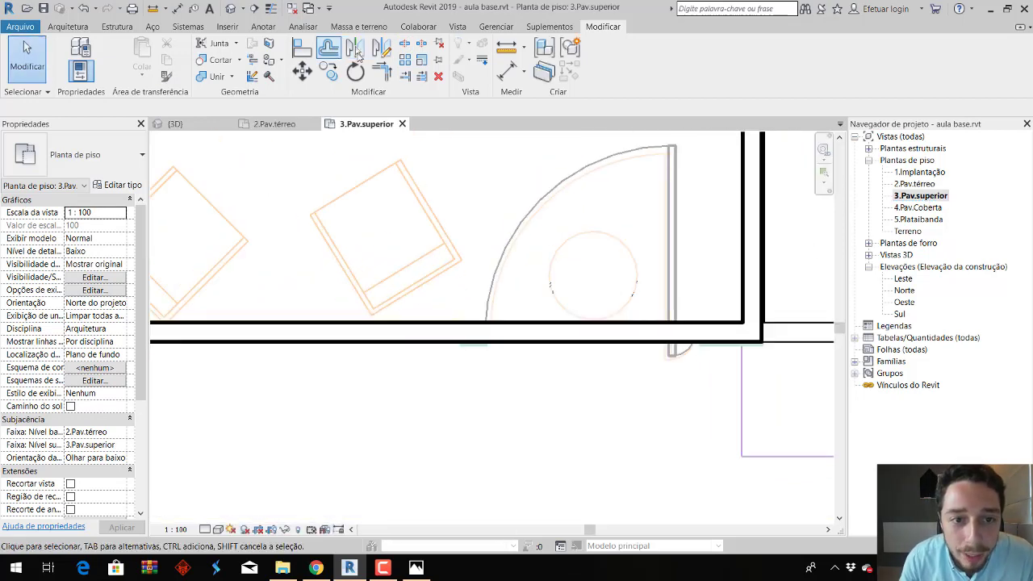
click(404, 46)
click(467, 332)
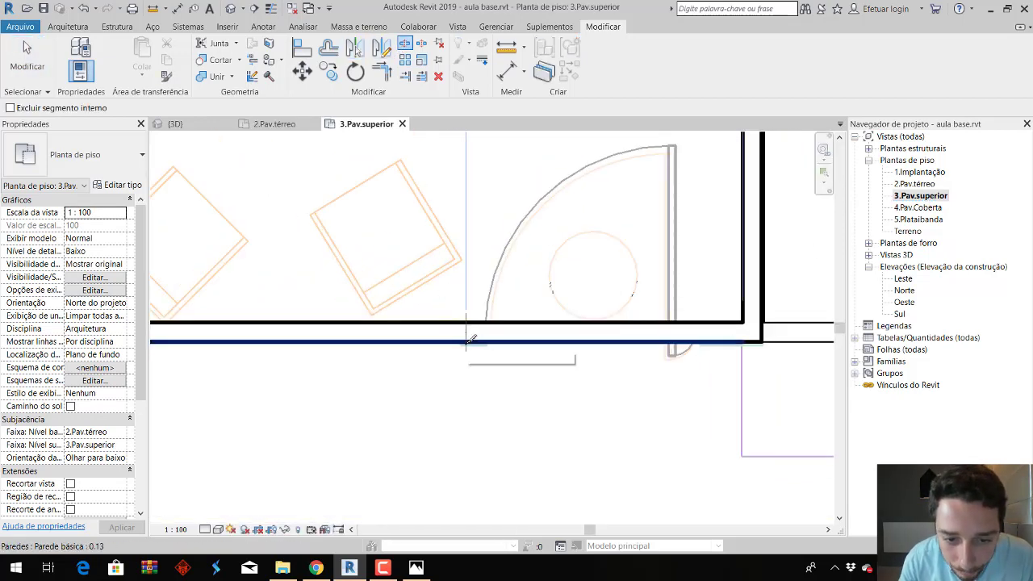
key(Escape)
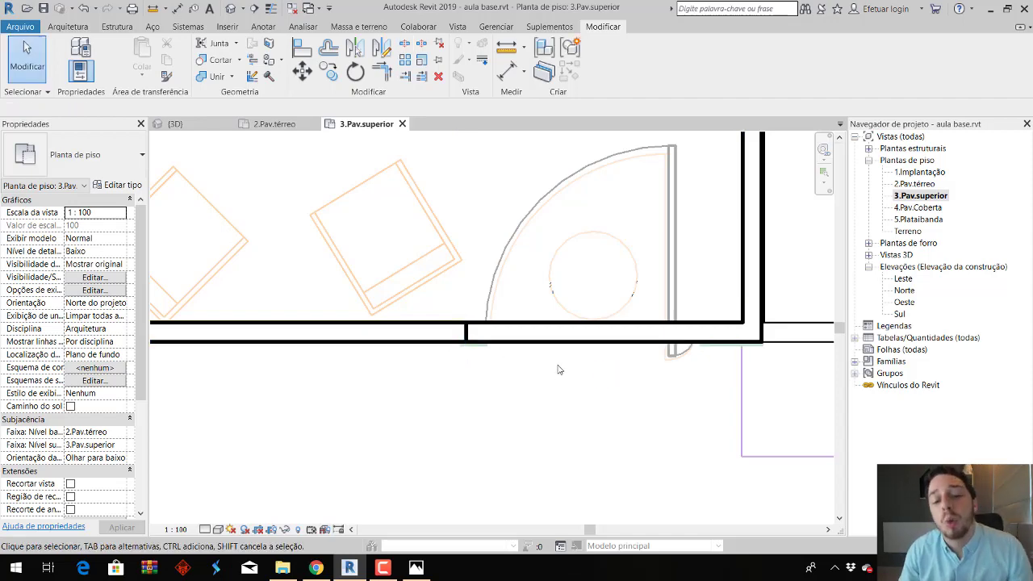
Open the default 3D view of the house.
scroll(558, 370, down, 3)
scroll(579, 413, up, 1)
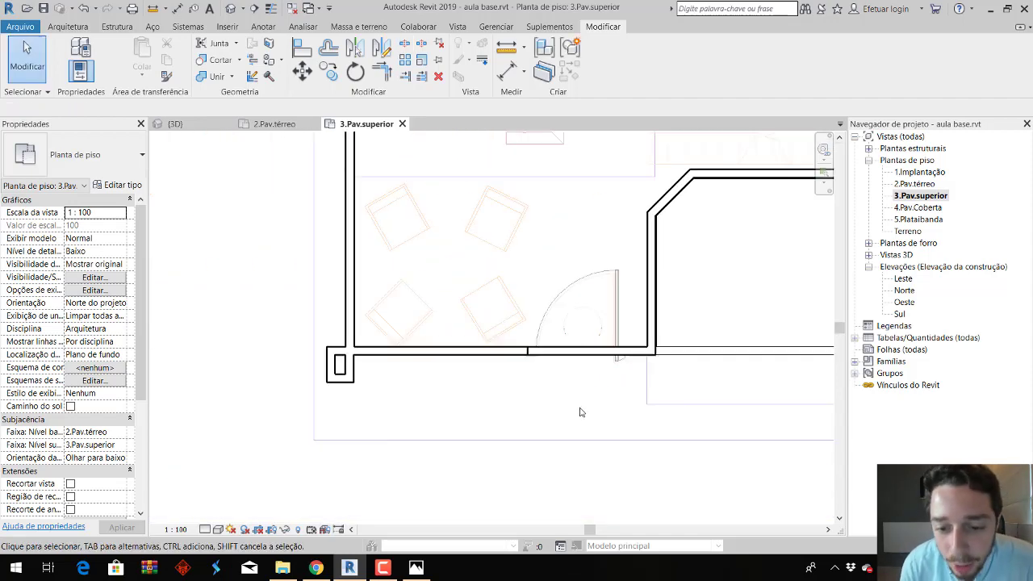
click(457, 27)
click(446, 61)
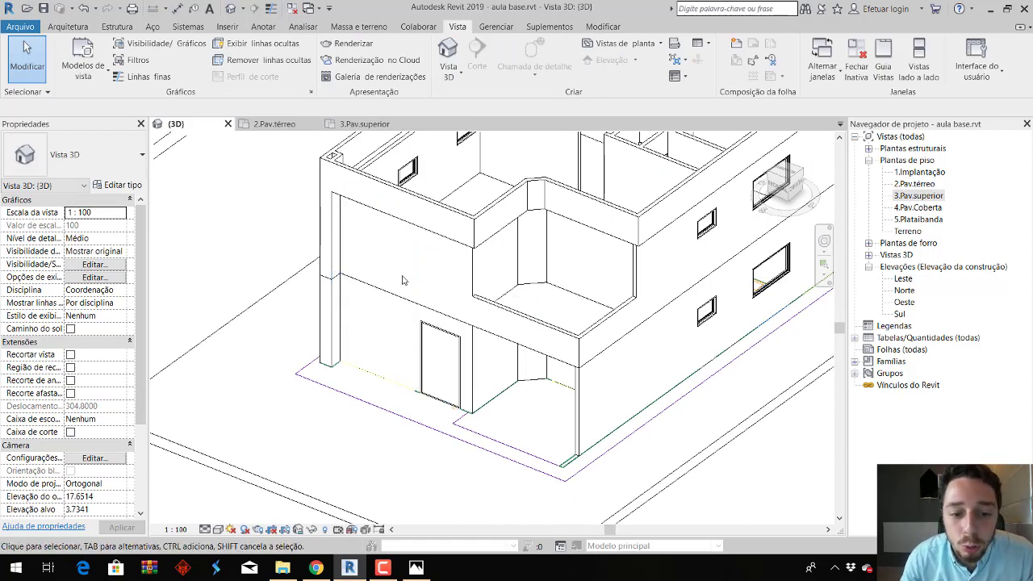
shift+middle_drag(408, 384, 491, 393)
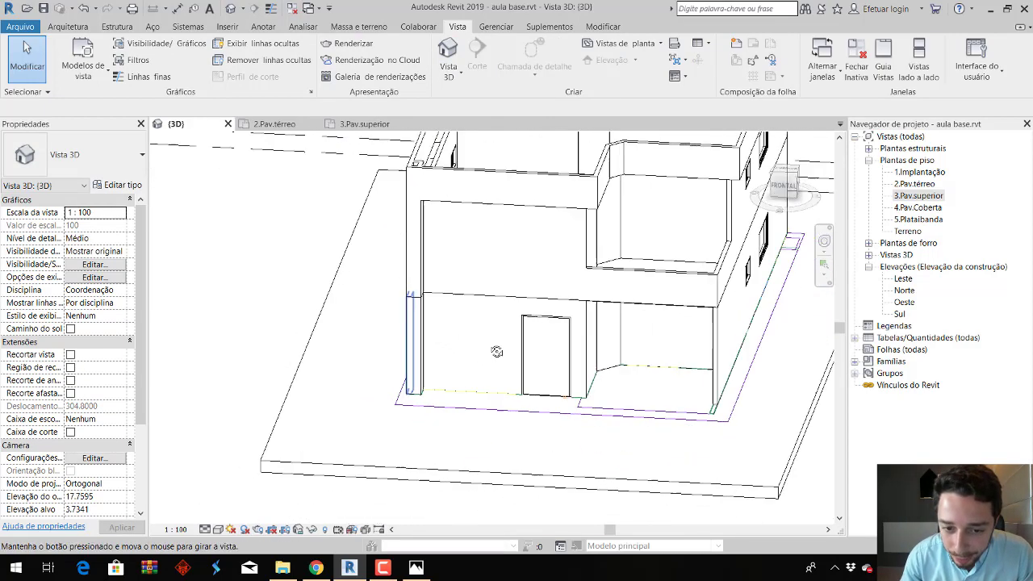
click(492, 393)
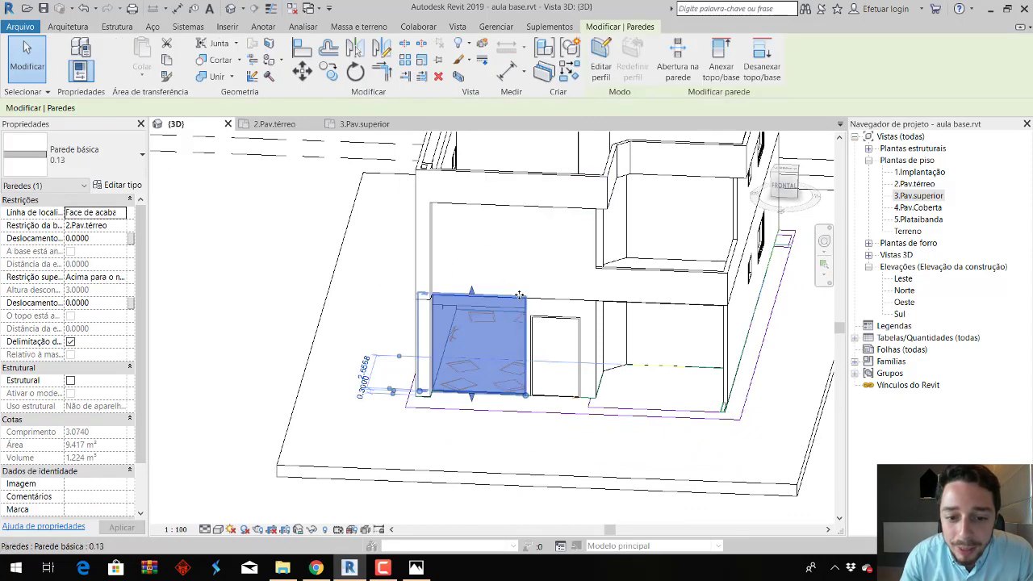
ctrl+click(522, 239)
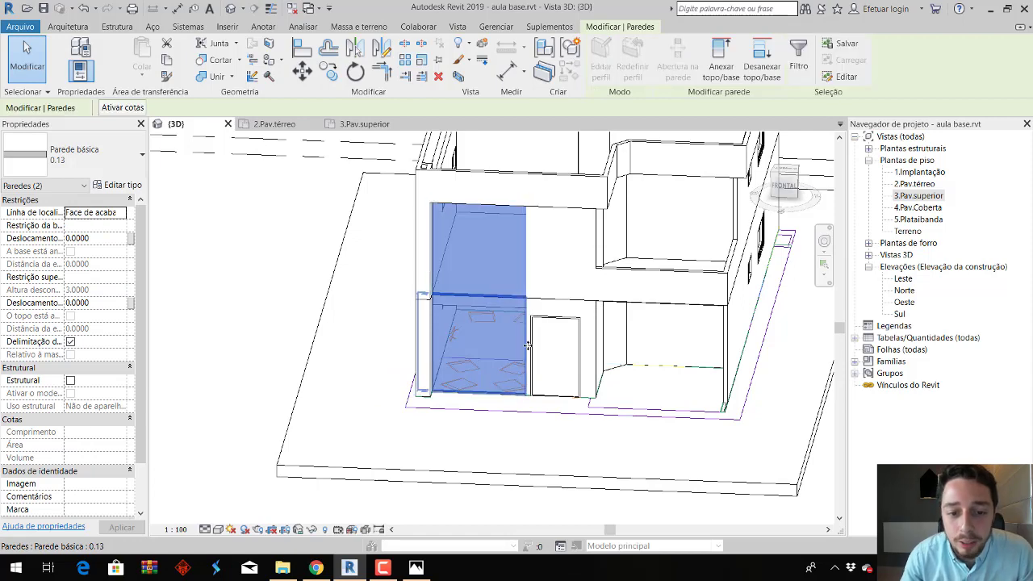
shift+middle_drag(522, 240, 508, 329)
click(537, 315)
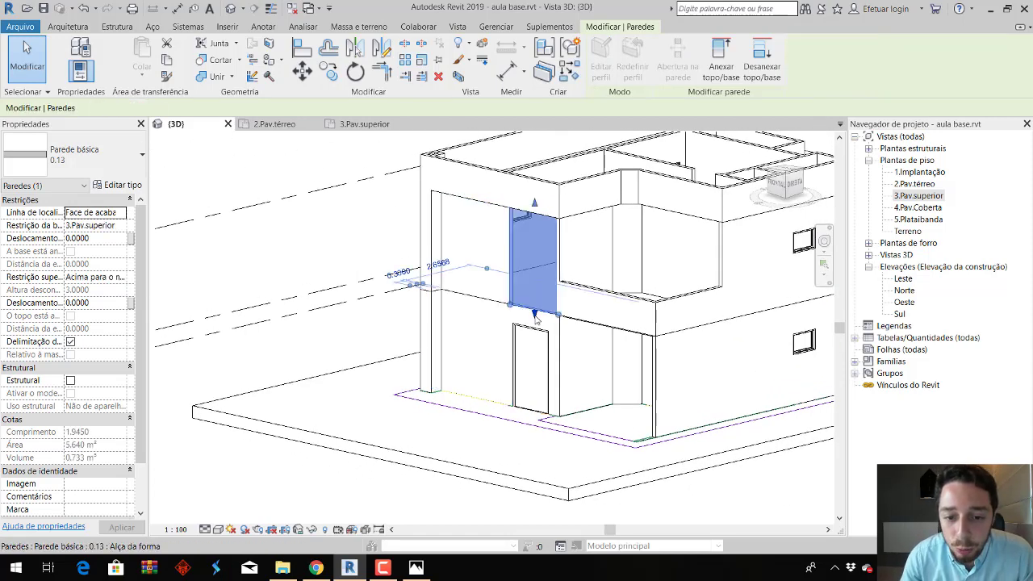
click(553, 335)
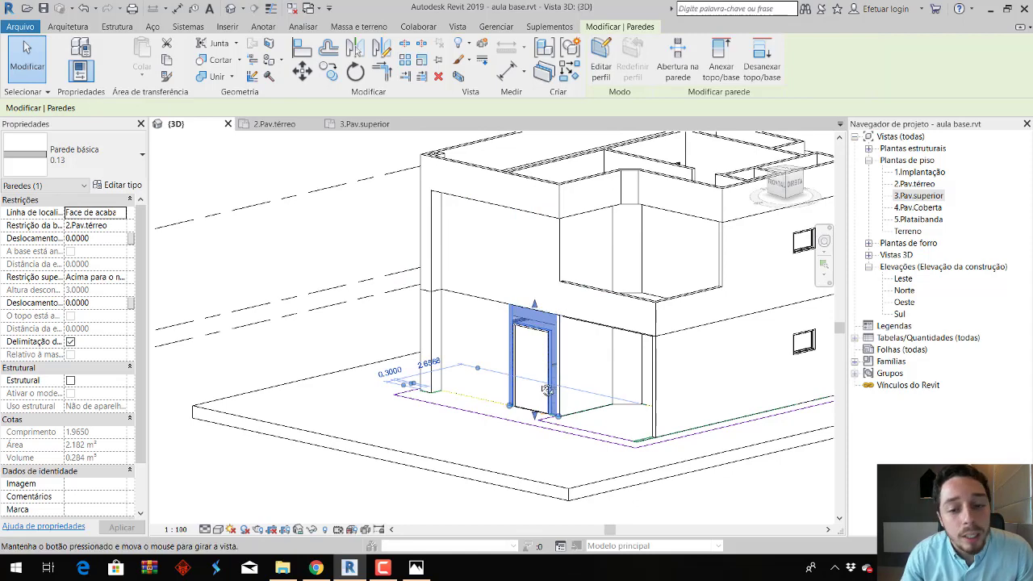
shift+middle_drag(556, 325, 540, 313)
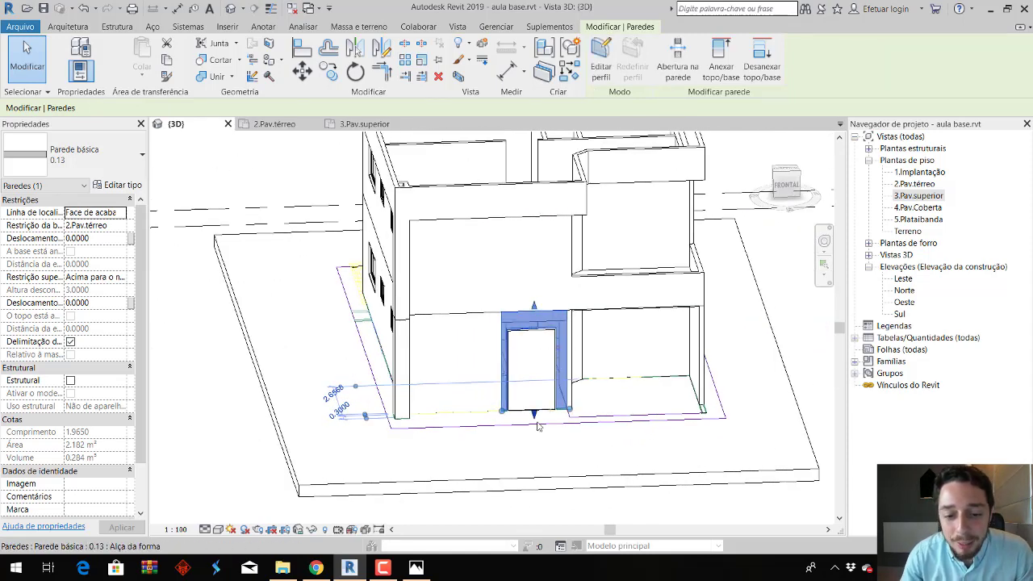
key(Escape)
mouse_move(471, 444)
shift+middle_down()
mouse_move(468, 431)
mouse_move(484, 435)
shift+middle_up()
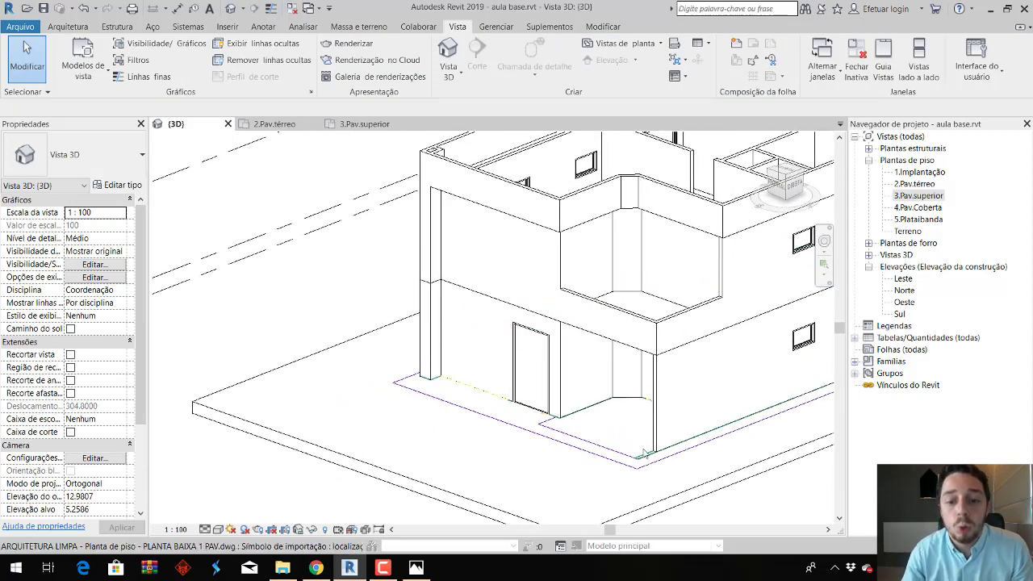
key(alt+Tab)
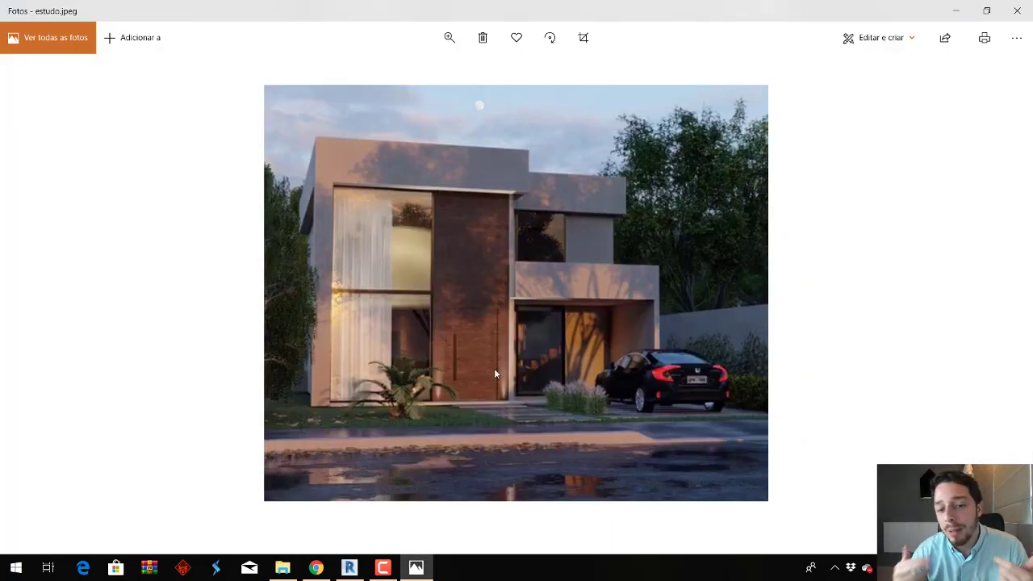
key(alt+Tab)
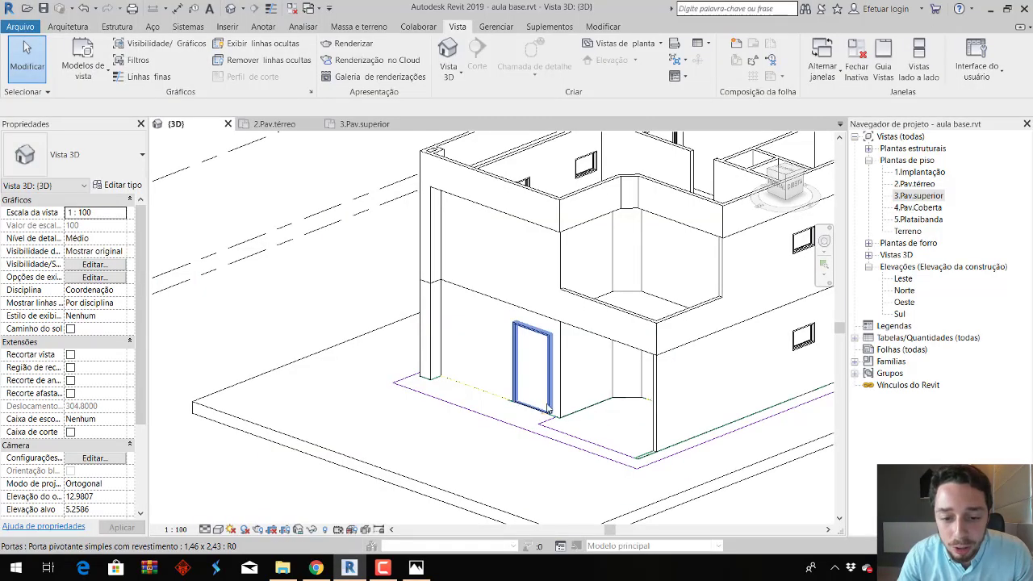
click(553, 408)
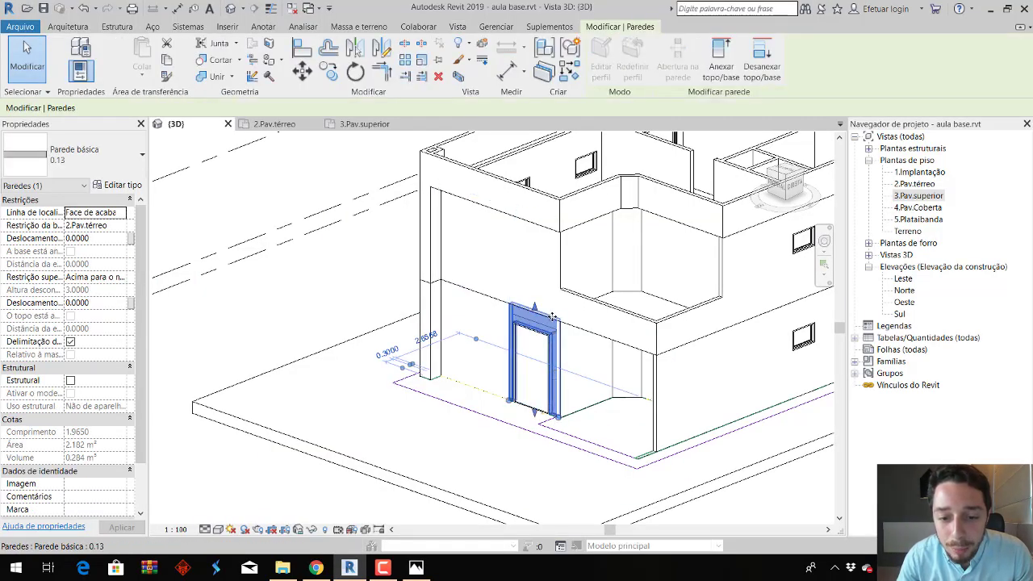
scroll(553, 307, up, 1)
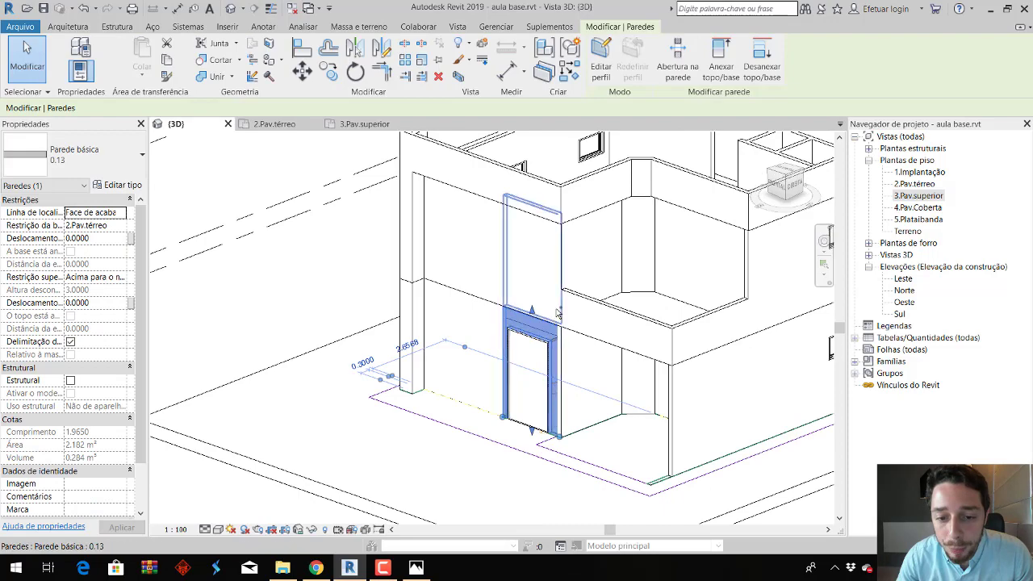
ctrl+click(555, 284)
mouse_move(555, 285)
shift+middle_down()
mouse_move(662, 259)
mouse_move(702, 445)
shift+middle_up()
mouse_move(654, 293)
shift+middle_down()
mouse_move(616, 352)
mouse_move(449, 427)
mouse_move(694, 355)
mouse_move(649, 342)
shift+middle_up()
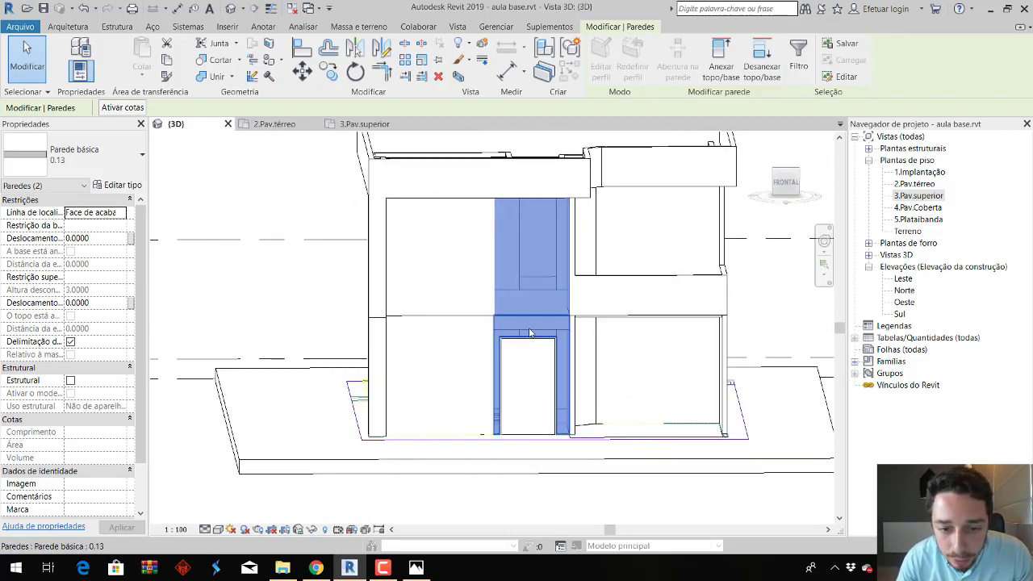
scroll(517, 327, up, 5)
scroll(480, 293, up, 1)
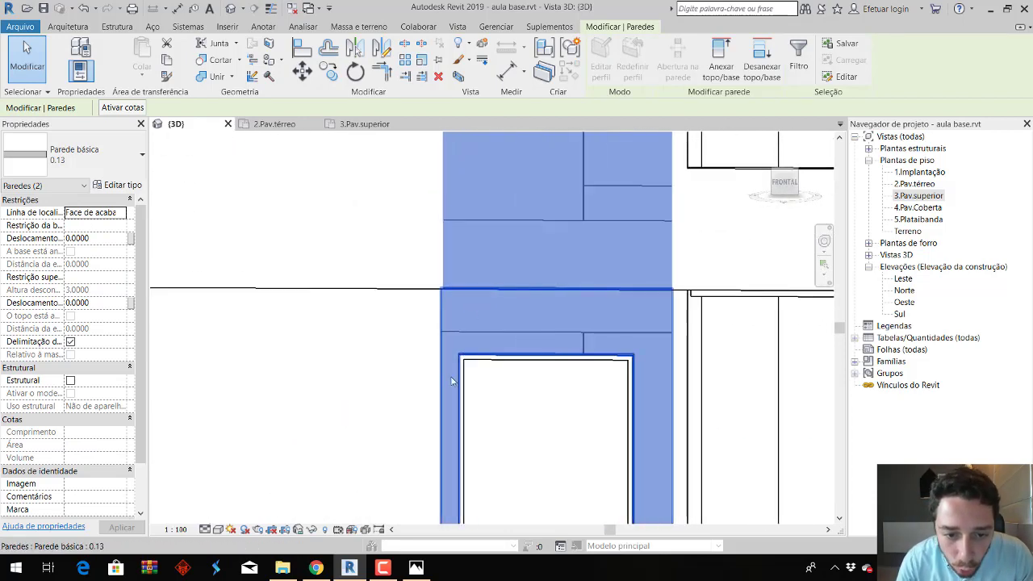
scroll(477, 300, up, 5)
scroll(537, 363, down, 2)
scroll(535, 367, down, 3)
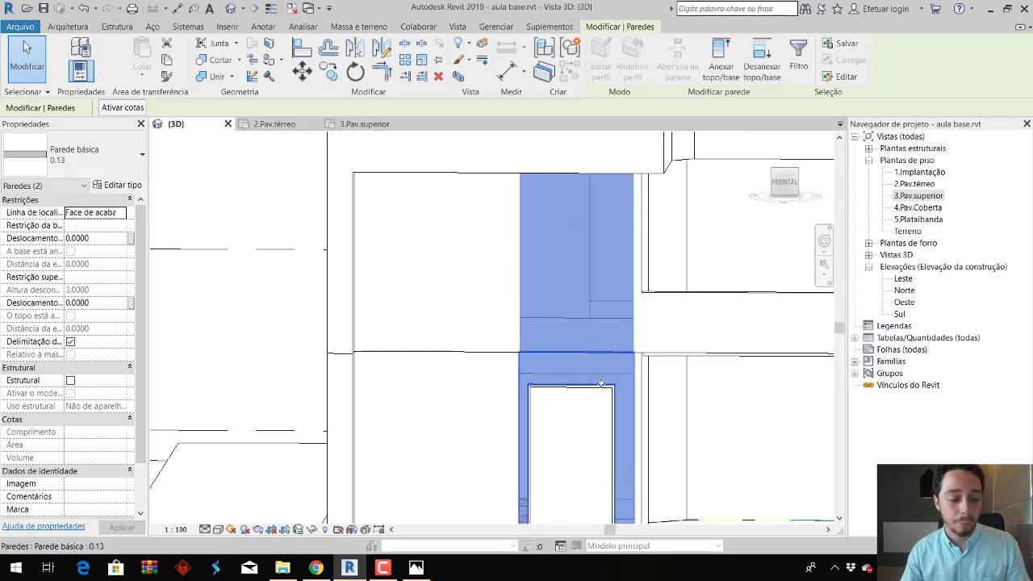
key(Escape)
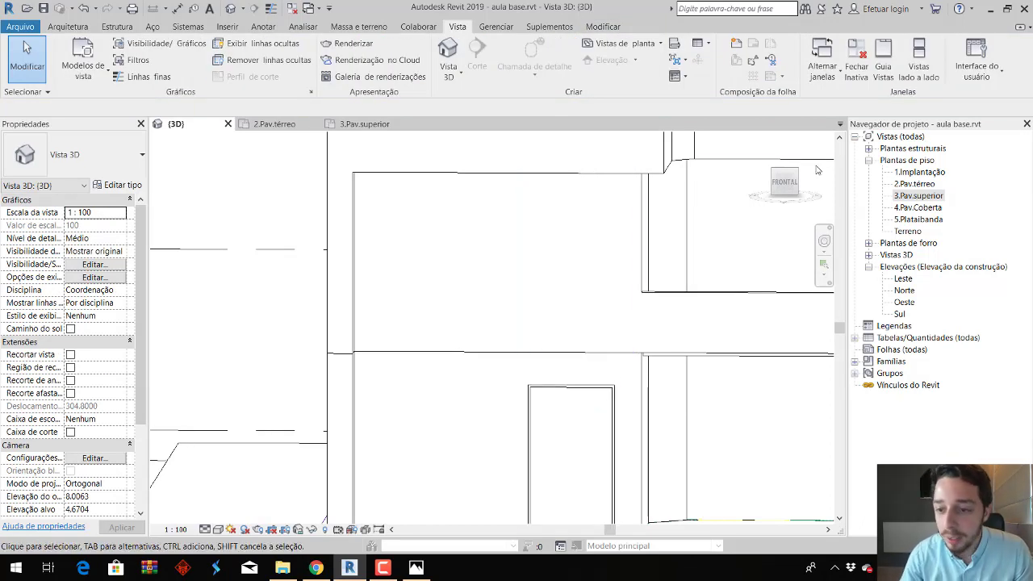
Inspect the wall segments beside the upper-floor doorway on 3.Pav.superior.
double_click(915, 195)
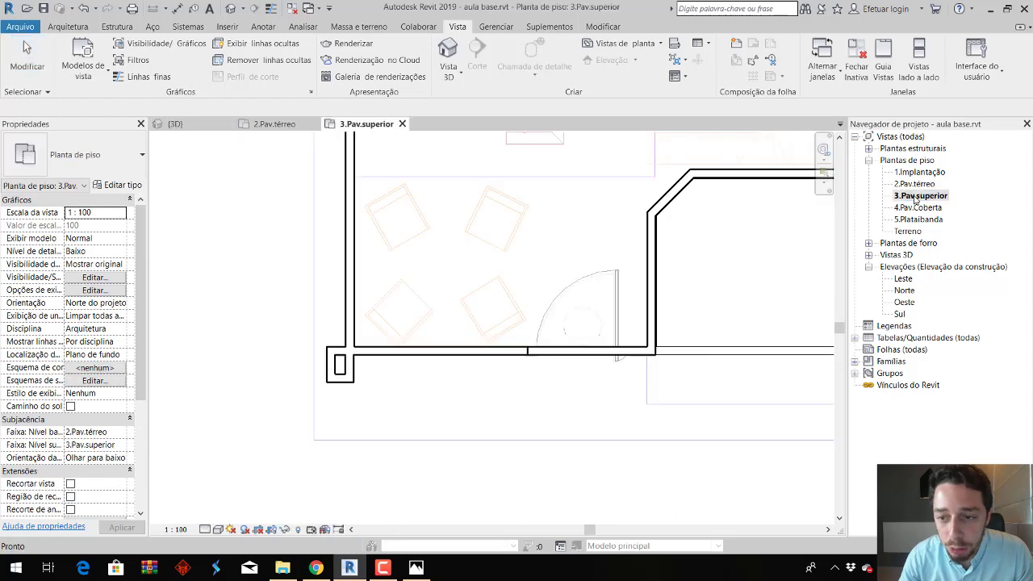
scroll(710, 360, down, 3)
click(665, 363)
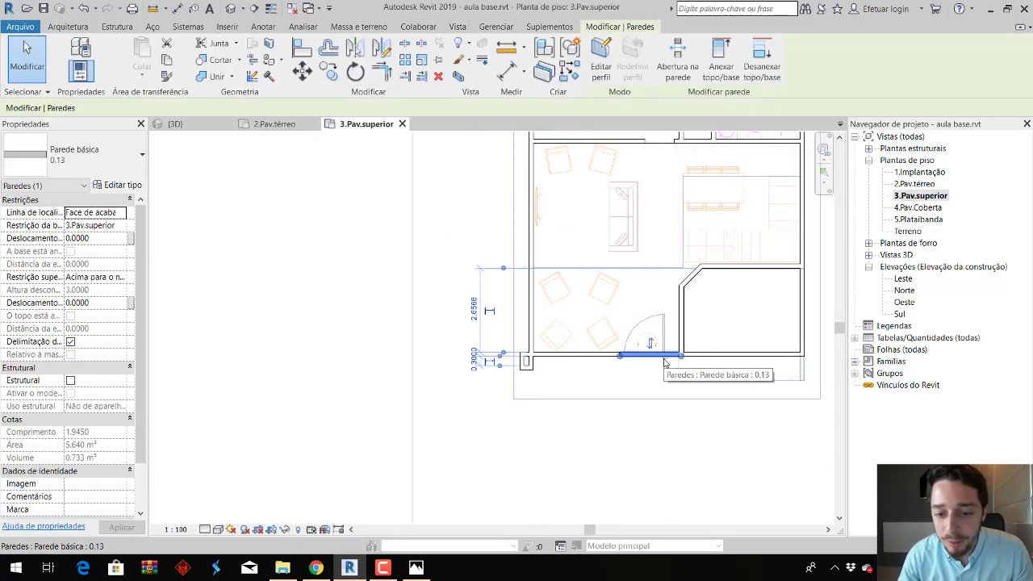
key(Escape)
click(590, 361)
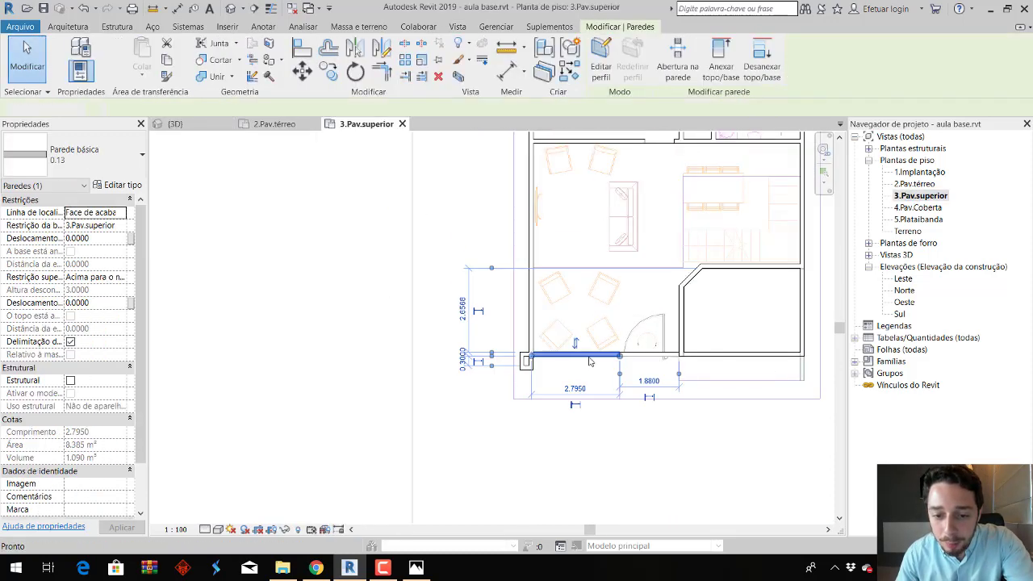
key(Escape)
On 2.Pav.térreo, window-select all the walls around the entrance door.
double_click(916, 184)
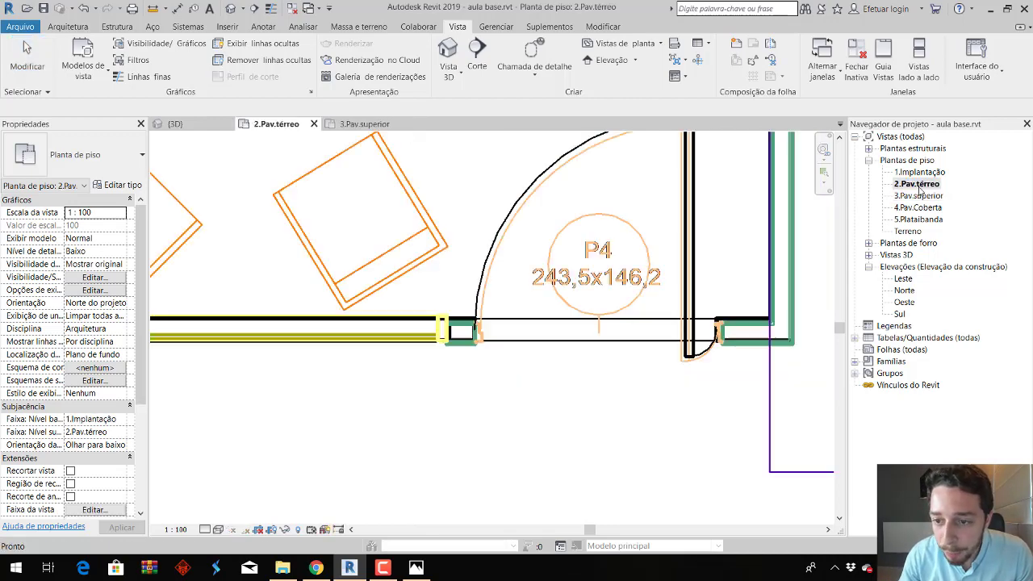
click(466, 343)
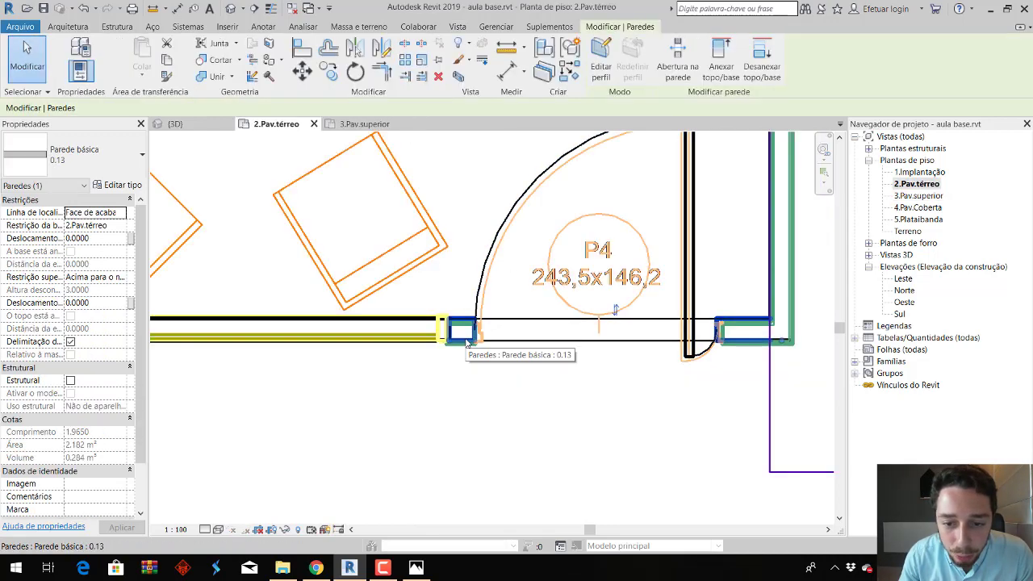
scroll(465, 343, down, 3)
scroll(210, 319, down, 2)
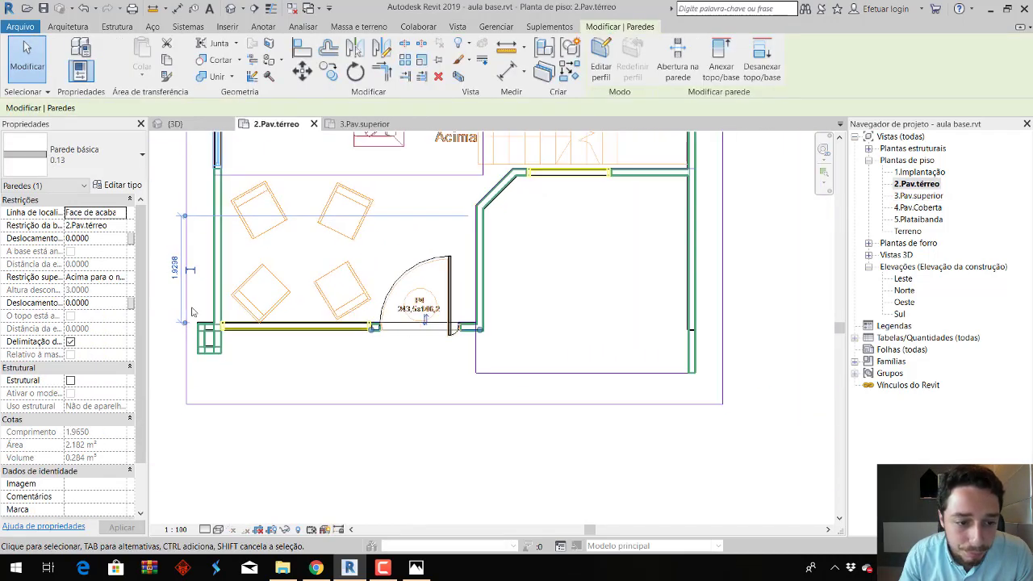
click(166, 296)
mouse_move(168, 287)
mouse_down()
mouse_move(465, 352)
mouse_move(521, 350)
mouse_up()
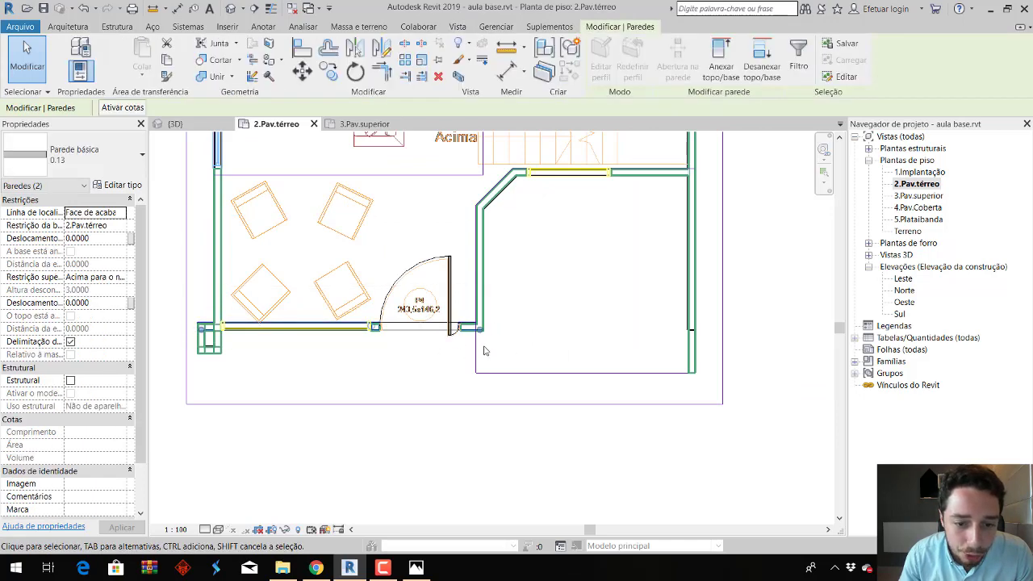
Copy the selected walls and paste them aligned to the 3.Pav.superior level.
click(166, 64)
click(142, 77)
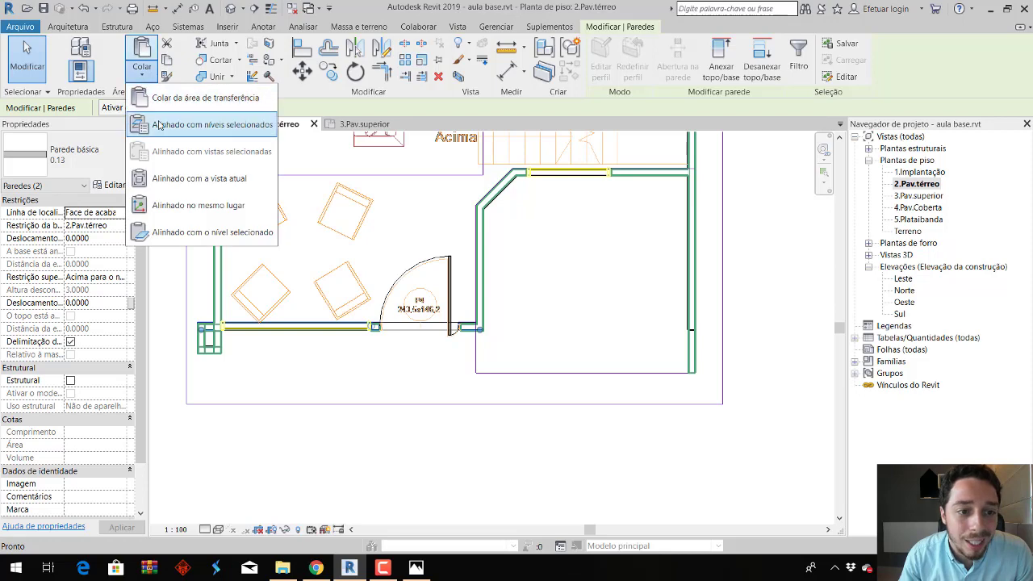
click(234, 121)
click(261, 202)
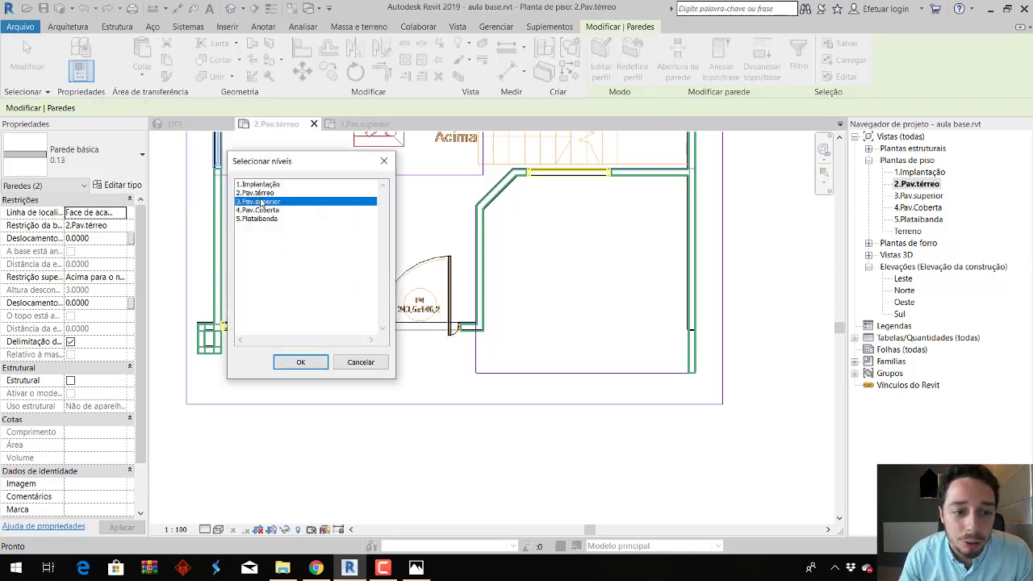
click(312, 363)
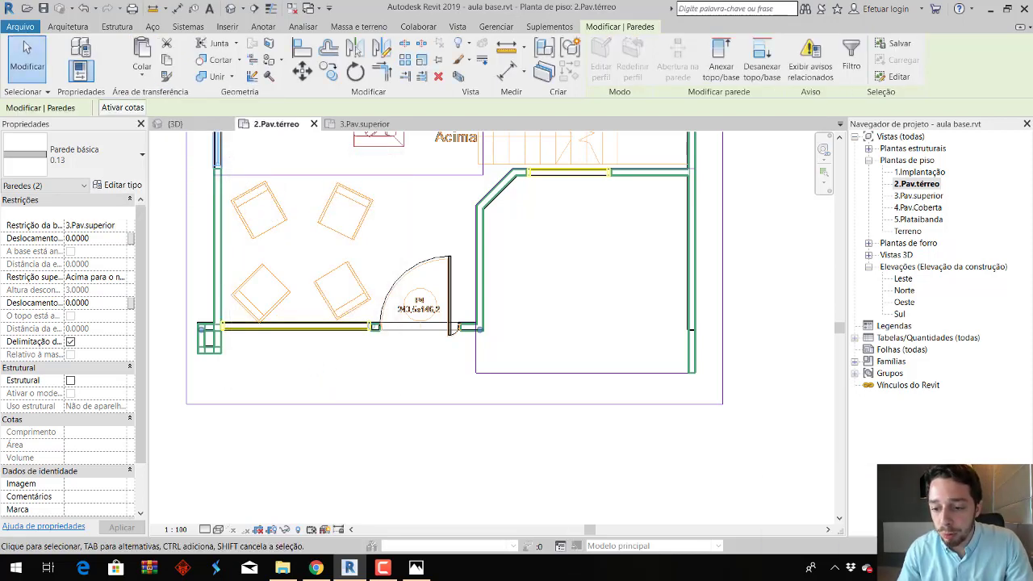
click(457, 26)
key(Escape)
In the 3D view, delete the door that was copied onto the upper floor.
click(454, 58)
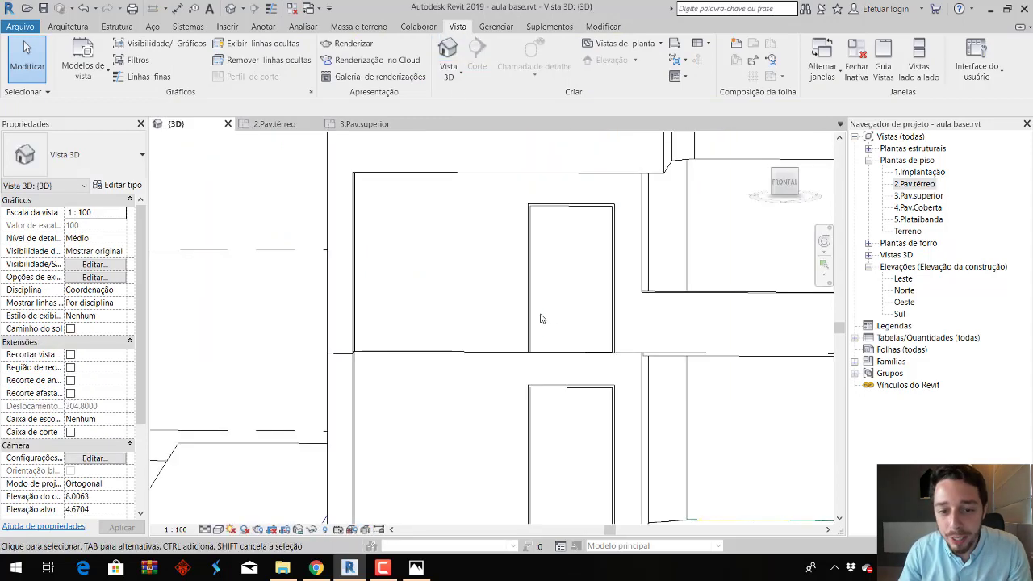
scroll(540, 320, down, 3)
shift+middle_drag(533, 323, 500, 307)
scroll(510, 317, up, 2)
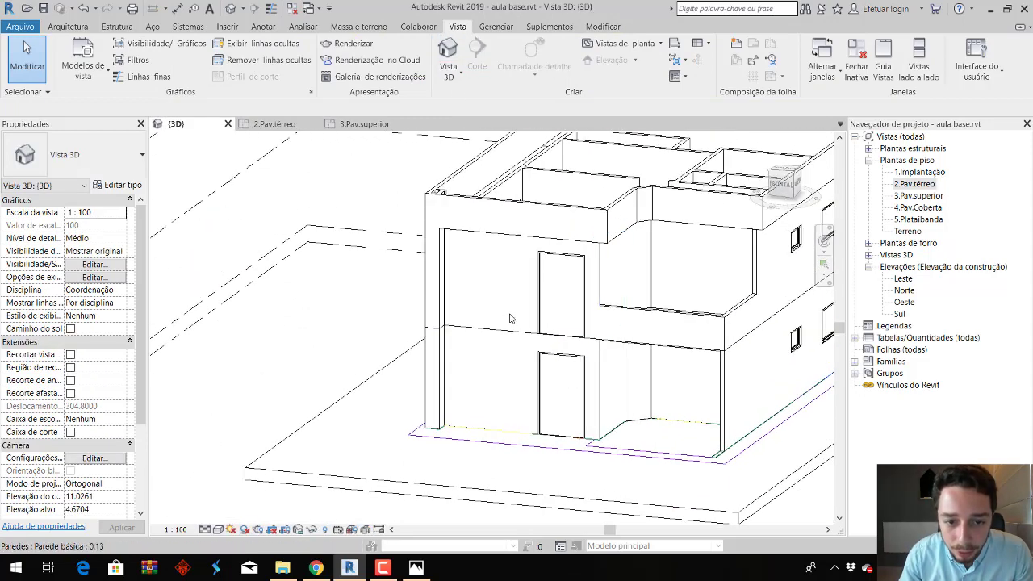
click(449, 292)
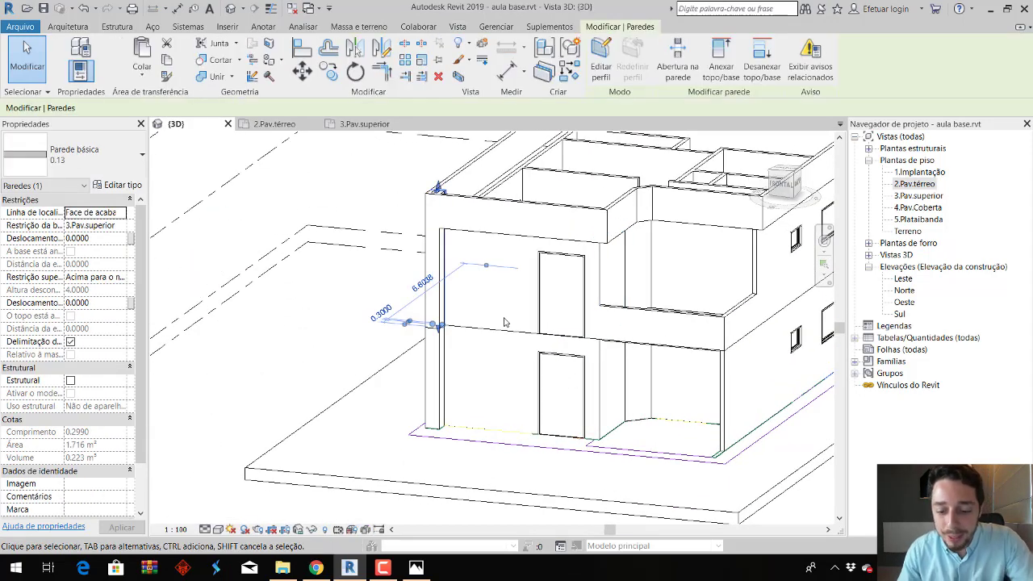
key(Escape)
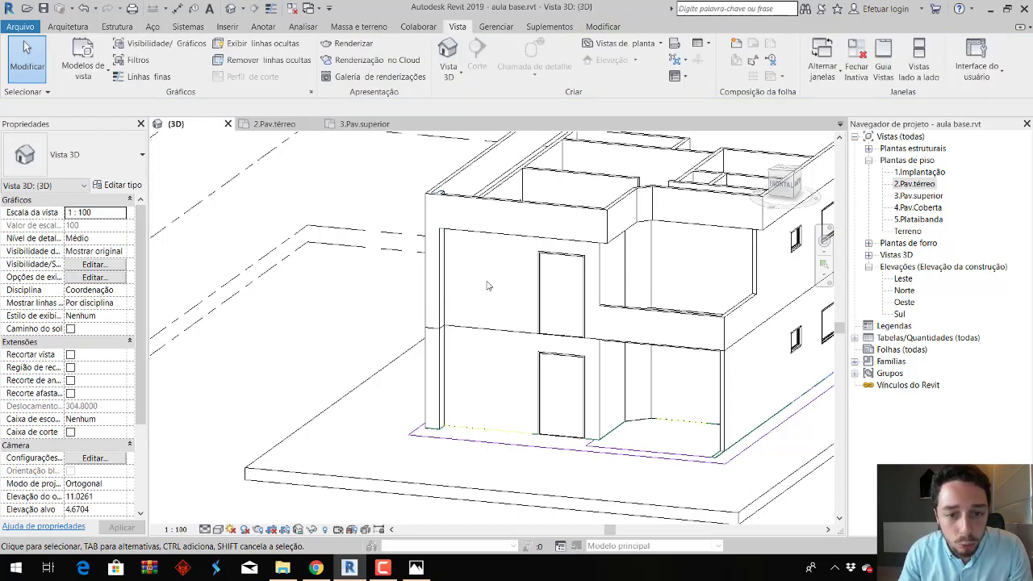
click(549, 279)
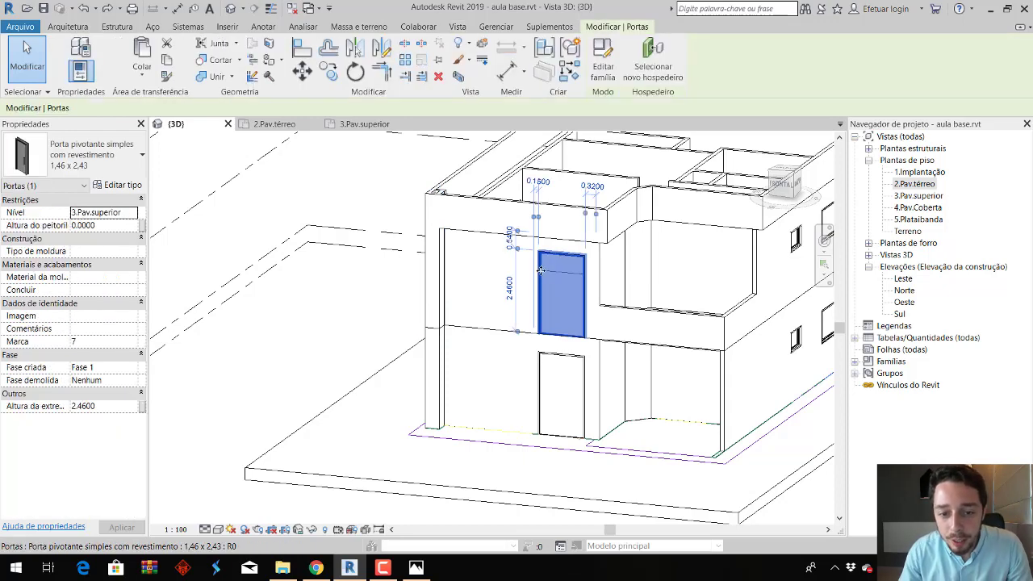
key(Delete)
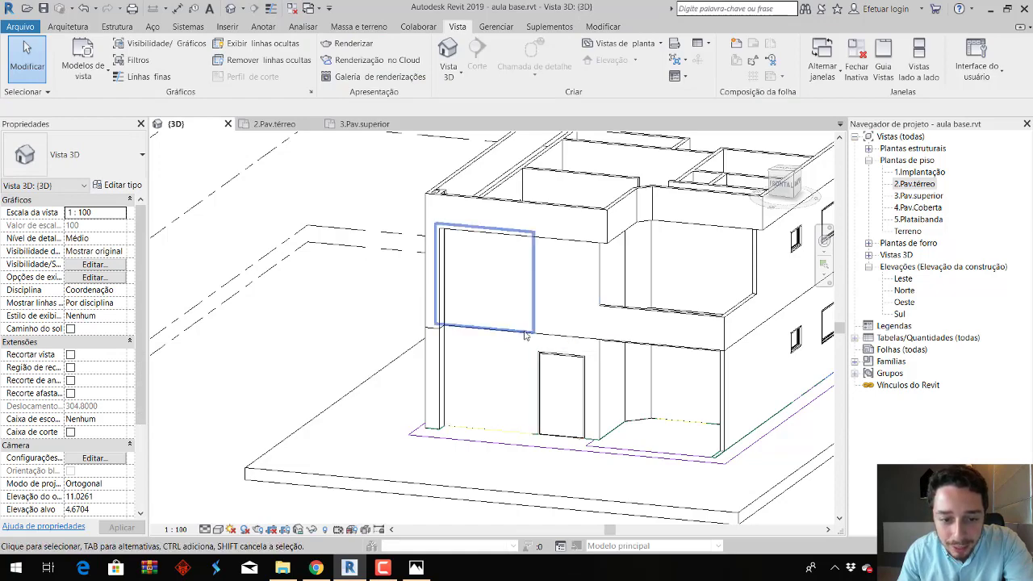
Select the upper wall where the door was together with the wall around the entrance door.
mouse_move(525, 338)
shift+middle_down()
mouse_move(336, 327)
mouse_move(699, 259)
shift+middle_up()
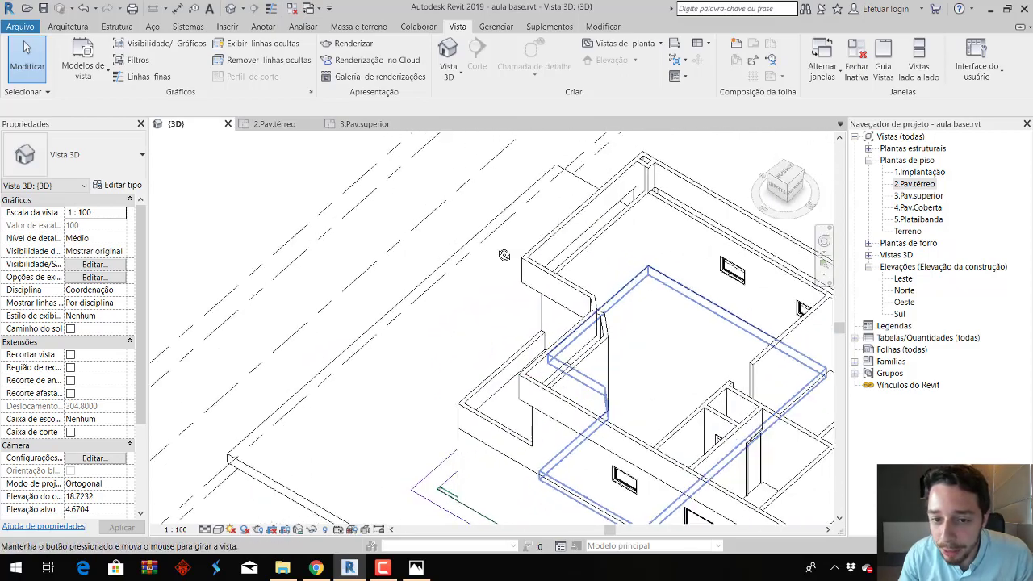
shift+middle_drag(705, 208, 652, 321)
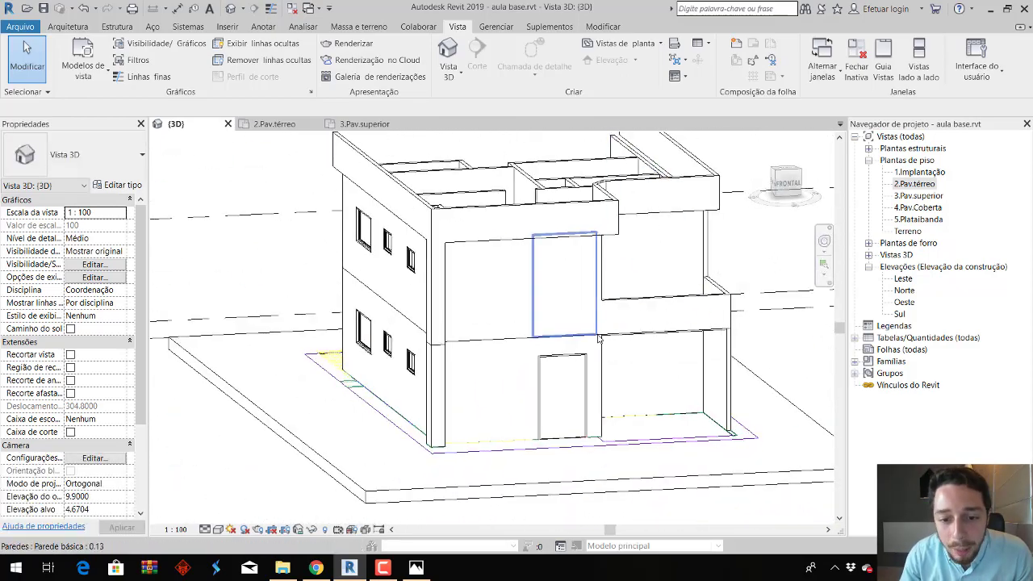
click(594, 332)
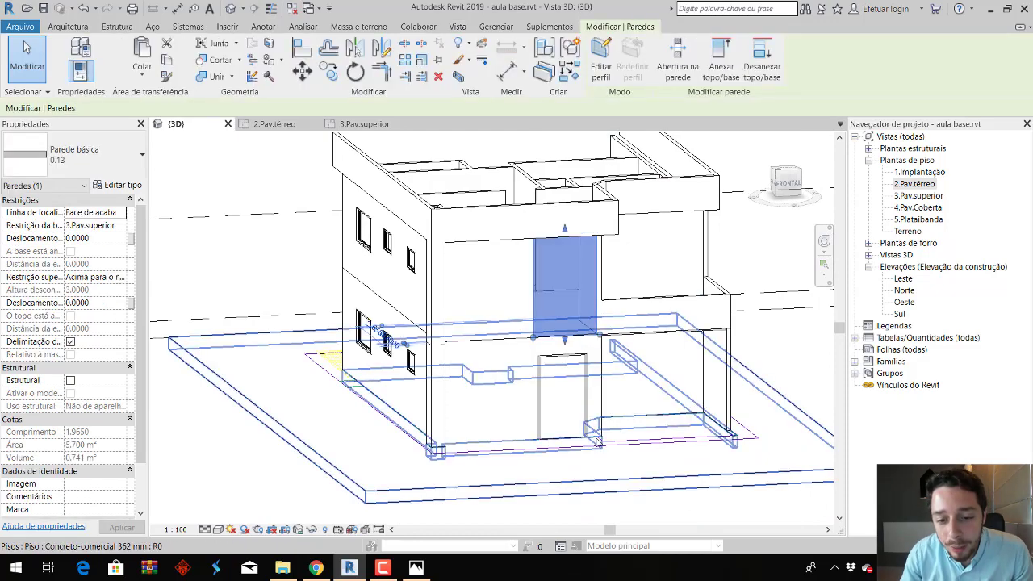
ctrl+click(598, 373)
shift+middle_drag(619, 385, 668, 401)
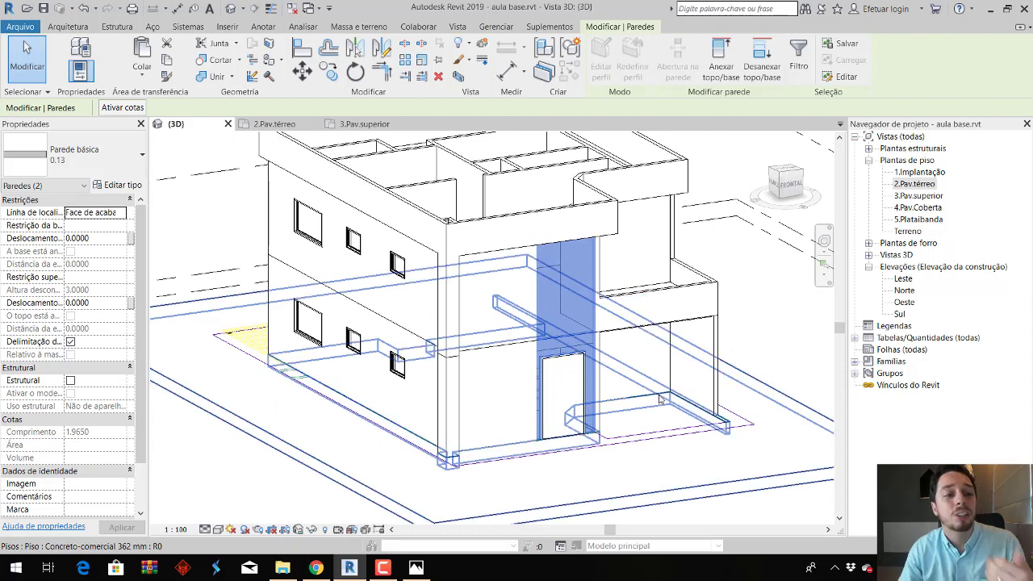
Duplicate the wall type as '0.13 - madeira' and browse materials for its structure layer.
click(137, 186)
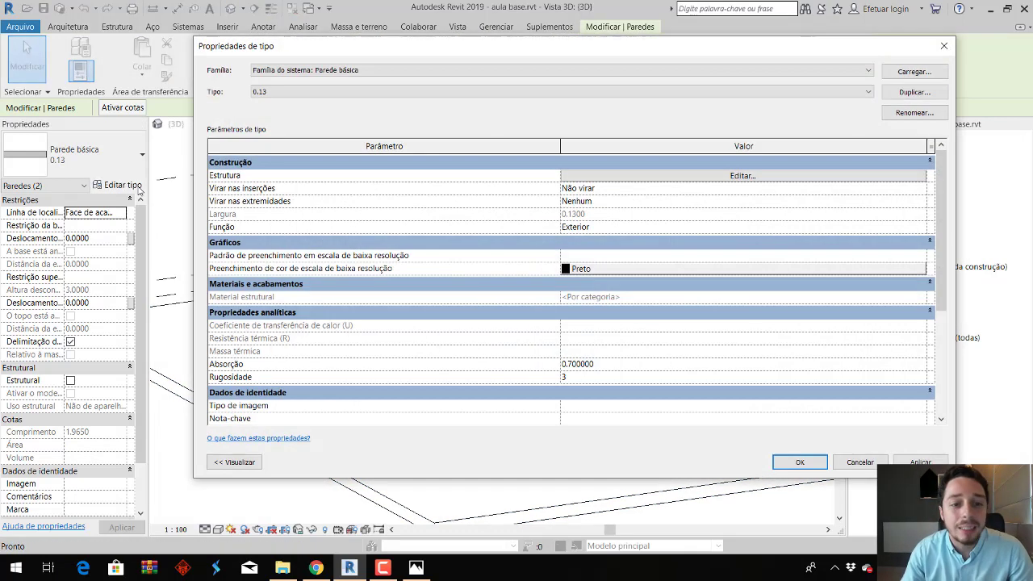
click(911, 92)
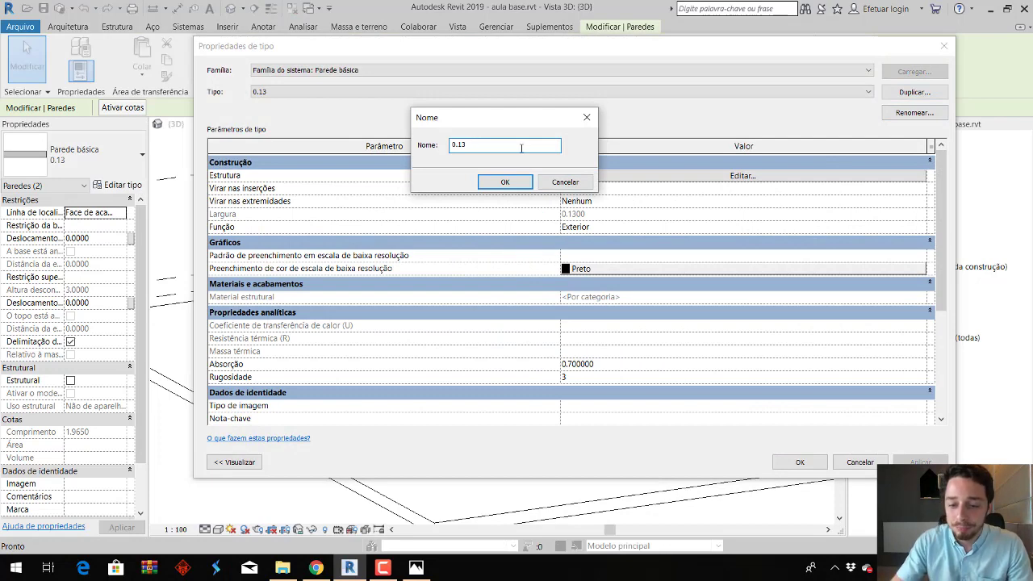
text(- madeira)
key(Return)
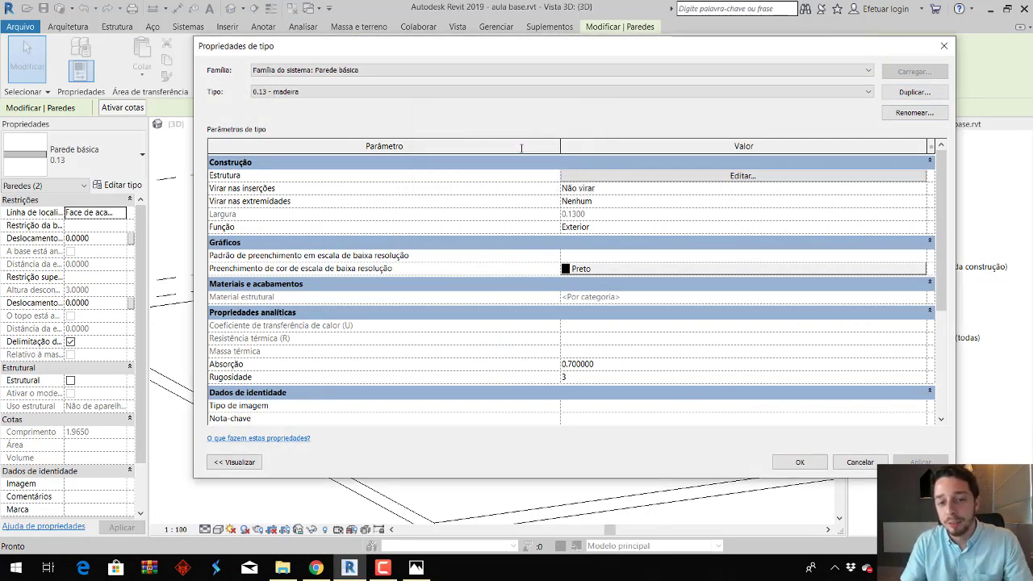
click(675, 179)
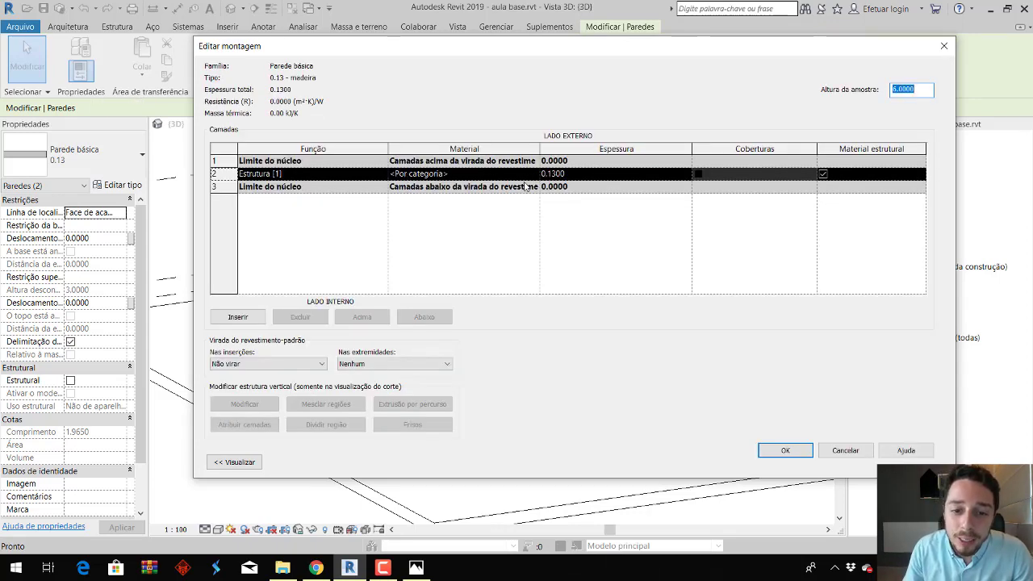
click(532, 176)
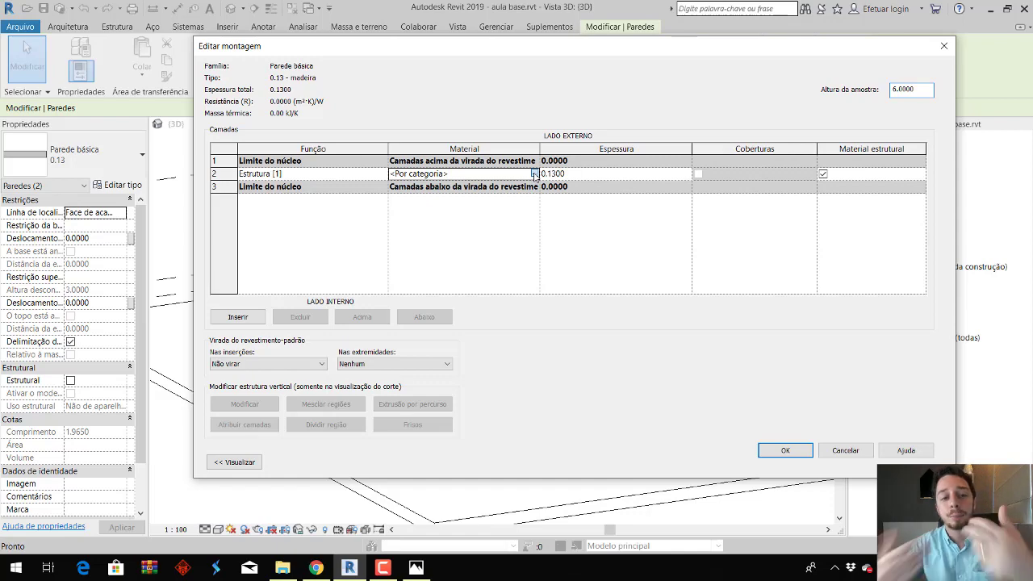
click(535, 175)
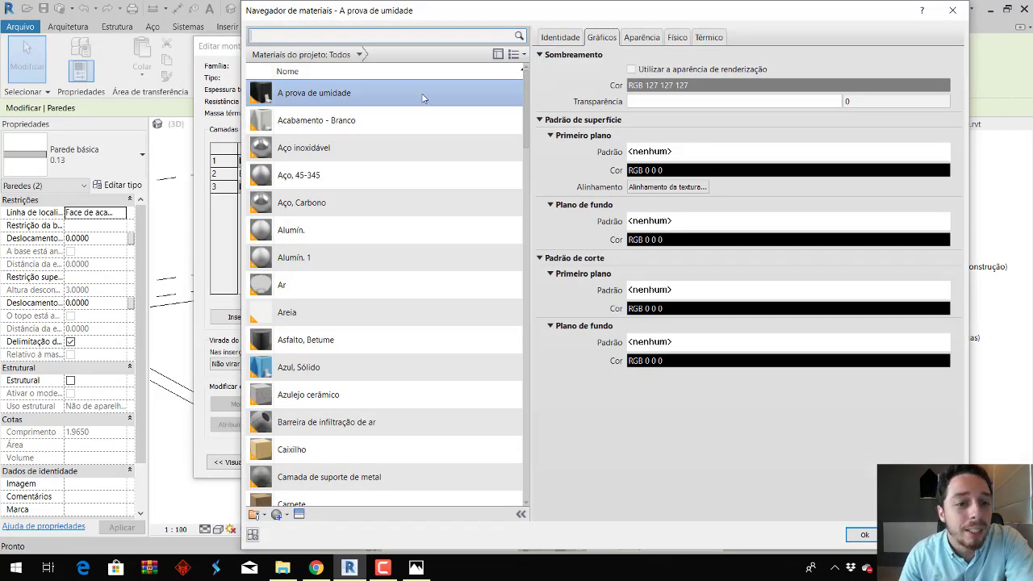
Choose Cerejeira as the structure layer's material.
scroll(388, 259, down, 2)
scroll(387, 282, down, 4)
scroll(383, 294, down, 5)
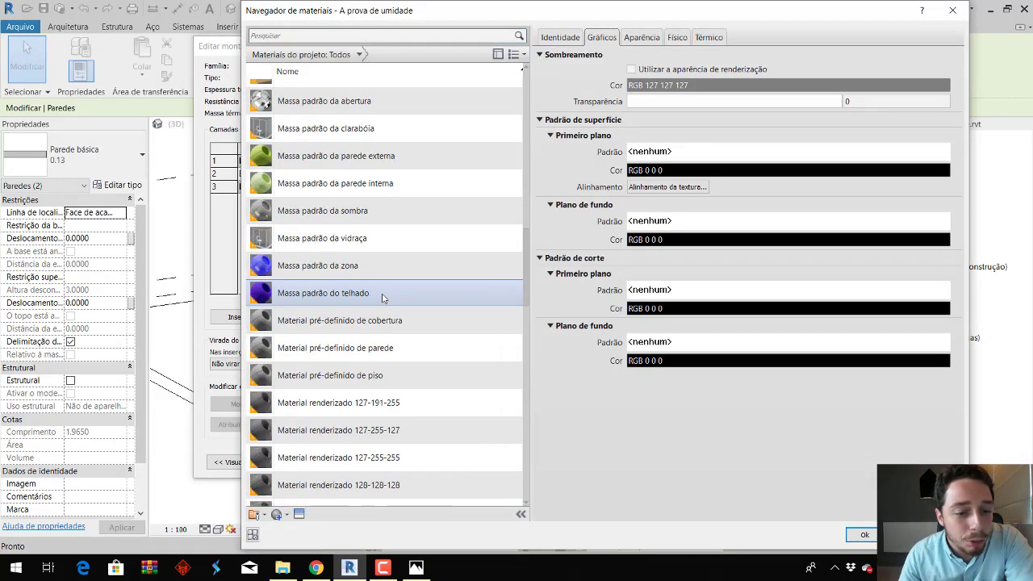
scroll(383, 298, down, 2)
scroll(382, 298, down, 3)
scroll(383, 298, down, 5)
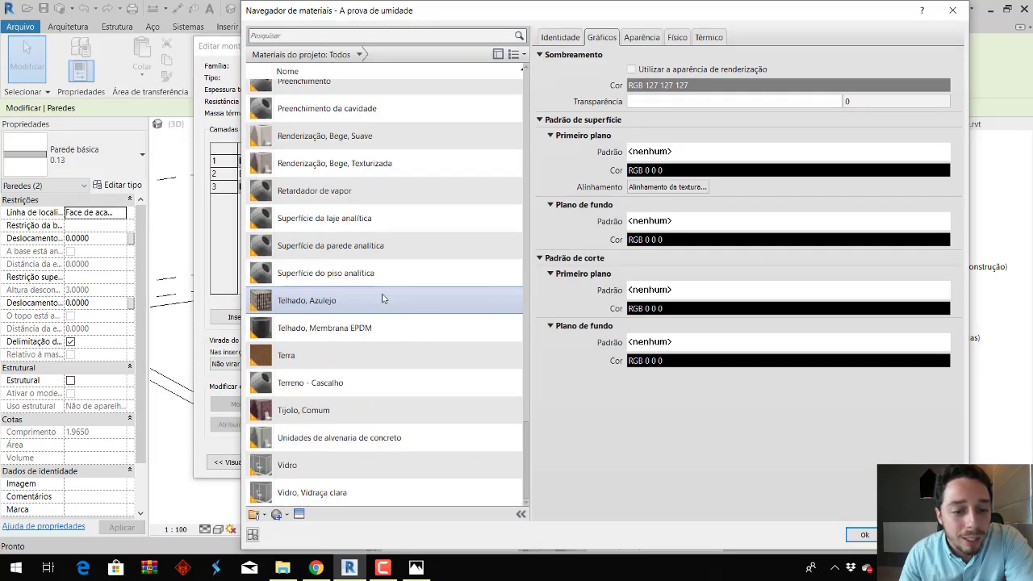
scroll(395, 211, up, 5)
scroll(392, 226, up, 5)
scroll(391, 190, up, 5)
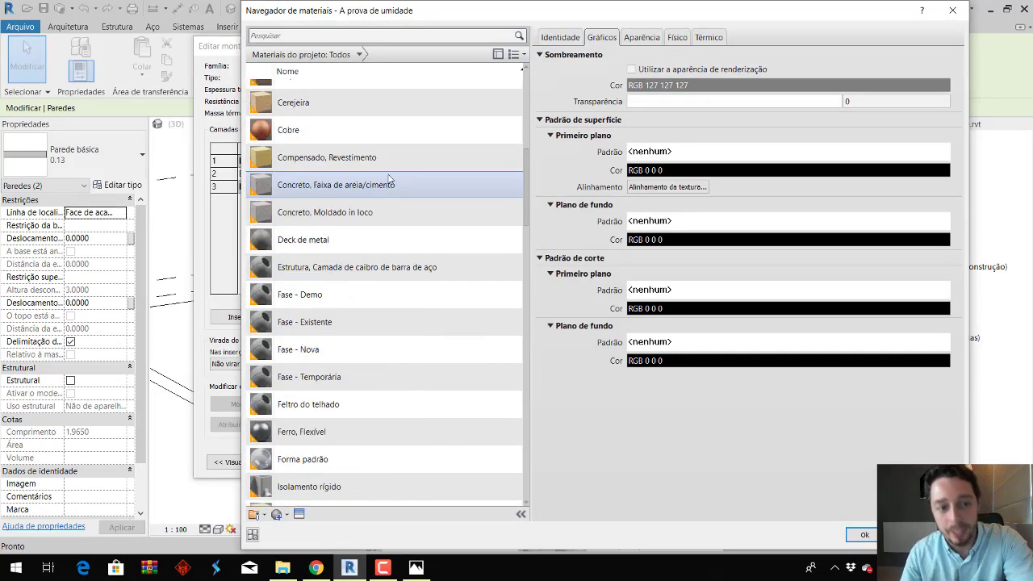
scroll(389, 184, up, 6)
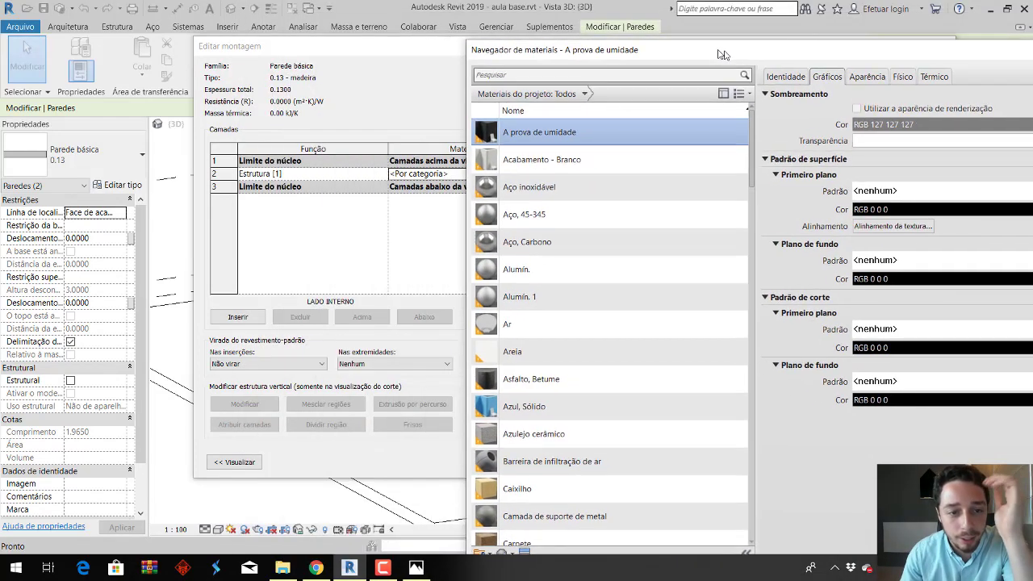
drag(494, 15, 800, 52)
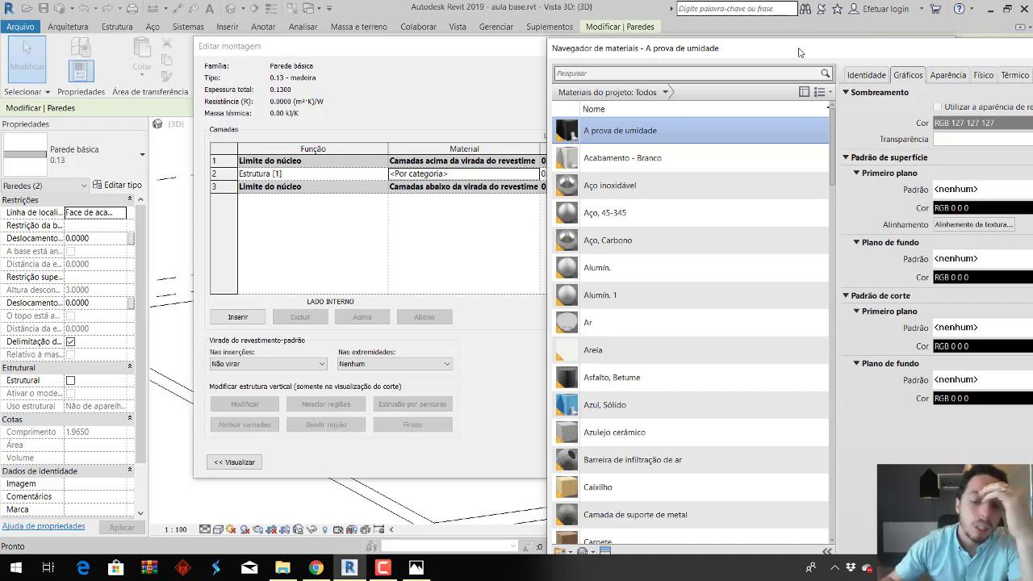
scroll(747, 234, down, 1)
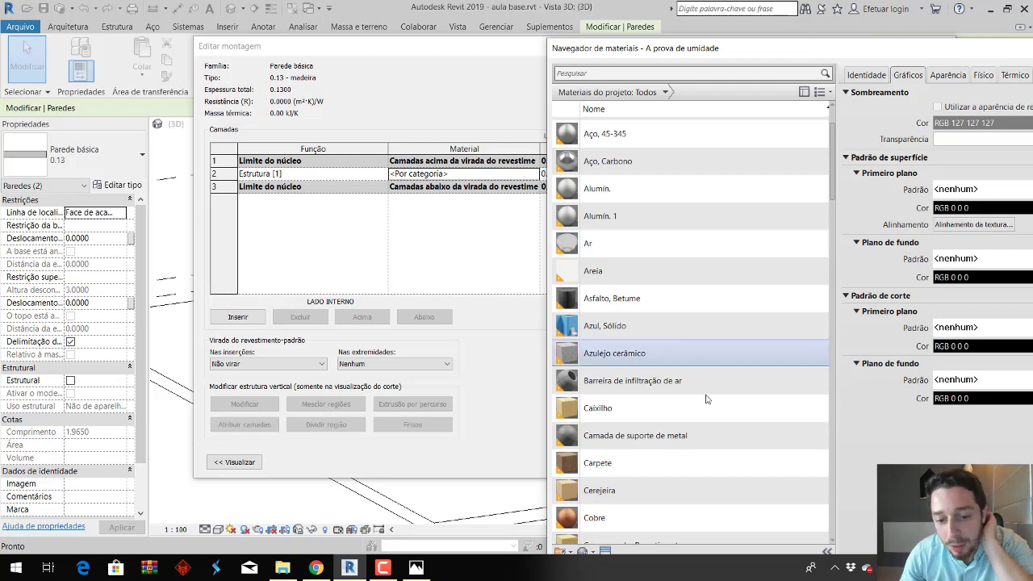
click(660, 490)
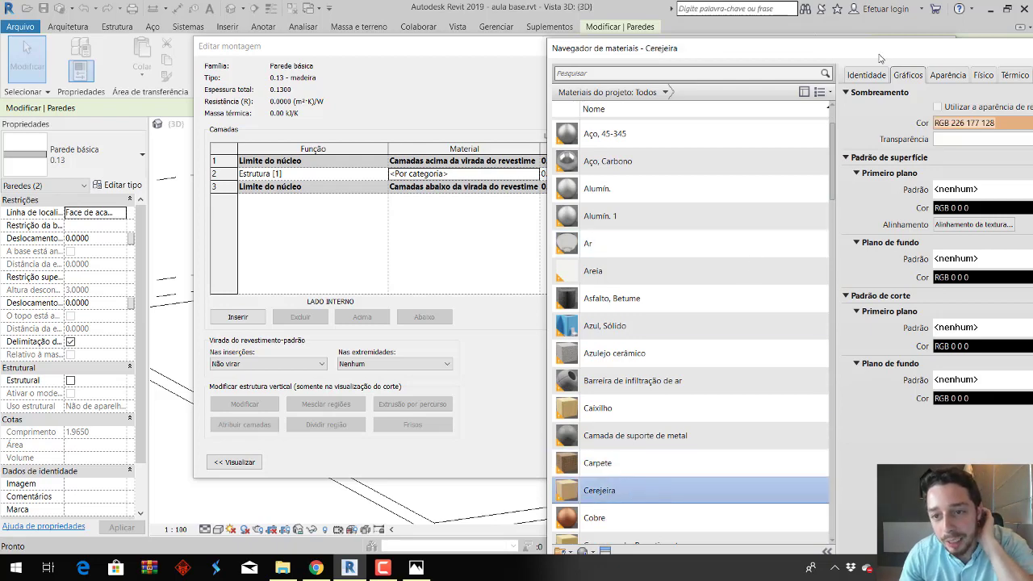
Make Cerejeira's shading use its render appearance colour, RGB 233 182 144.
mouse_move(880, 58)
mouse_down()
mouse_move(608, 51)
mouse_move(481, 10)
mouse_up()
click(665, 100)
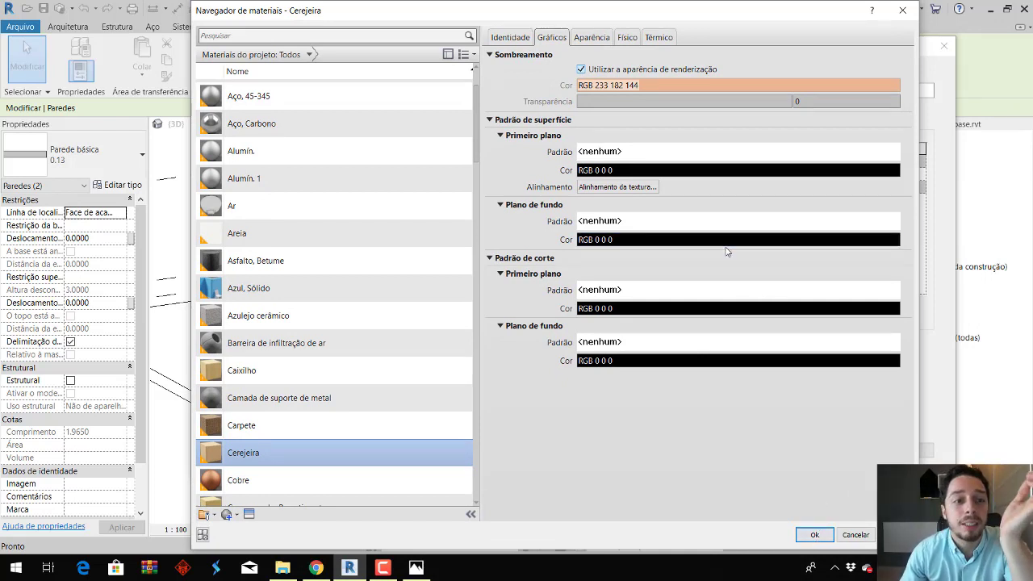
click(682, 158)
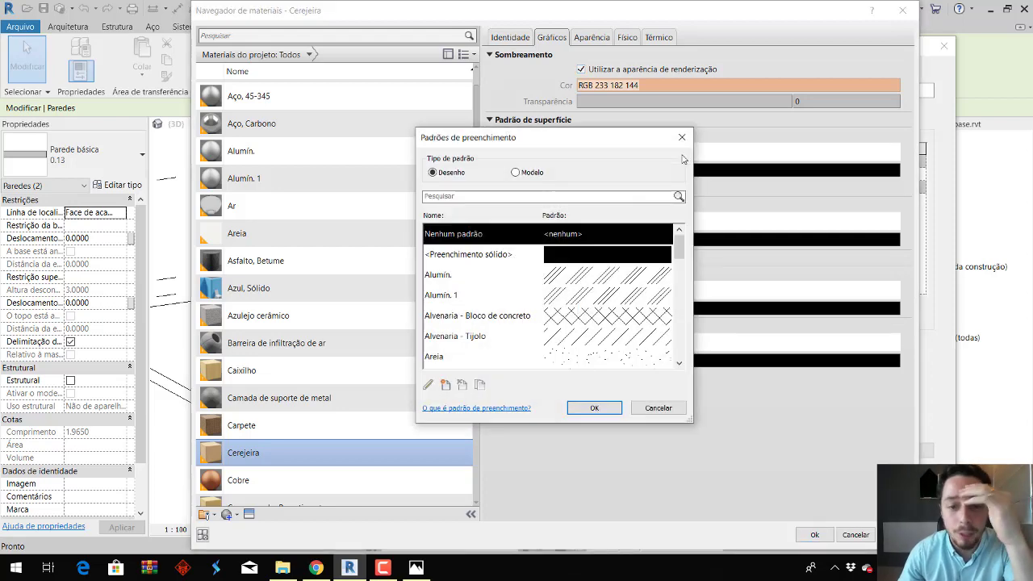
Apply the hachura cruzada surface pattern to Cerejeira.
click(605, 296)
scroll(590, 334, down, 2)
scroll(590, 335, down, 3)
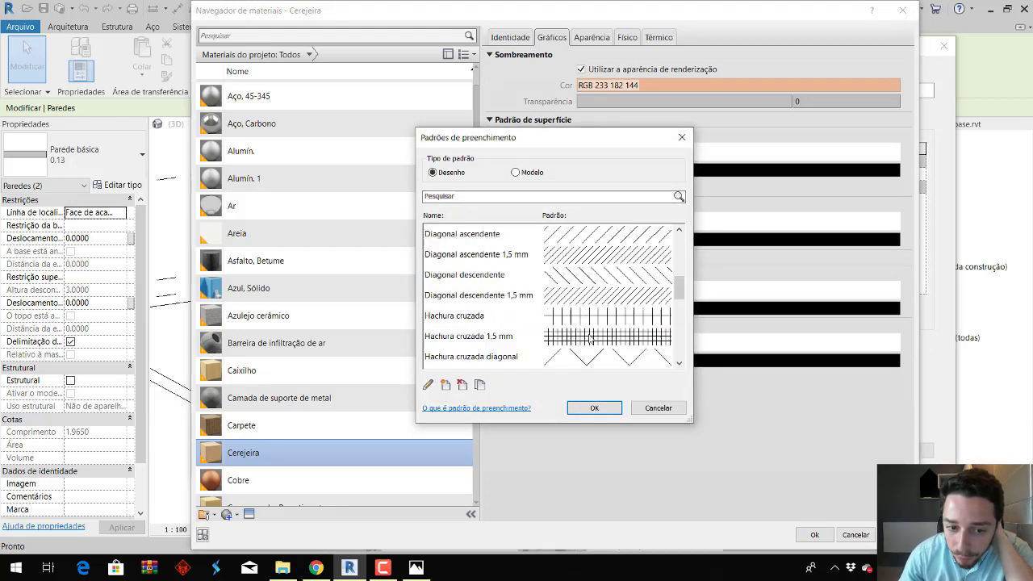
scroll(590, 337, down, 3)
click(591, 335)
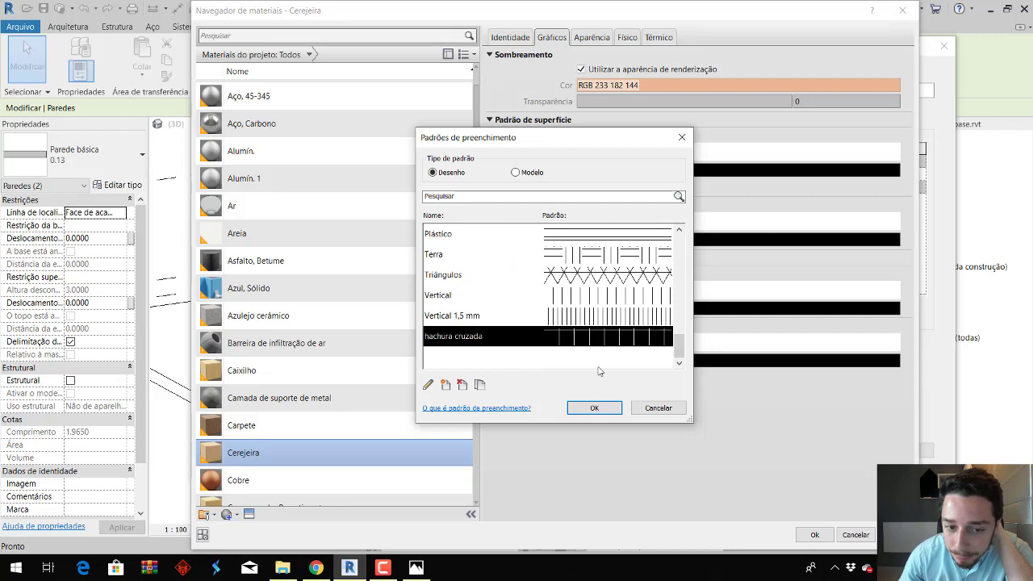
click(594, 408)
Change the surface pattern to Diagonal ascendente 1,5 mm and confirm the material and wall assembly.
click(744, 155)
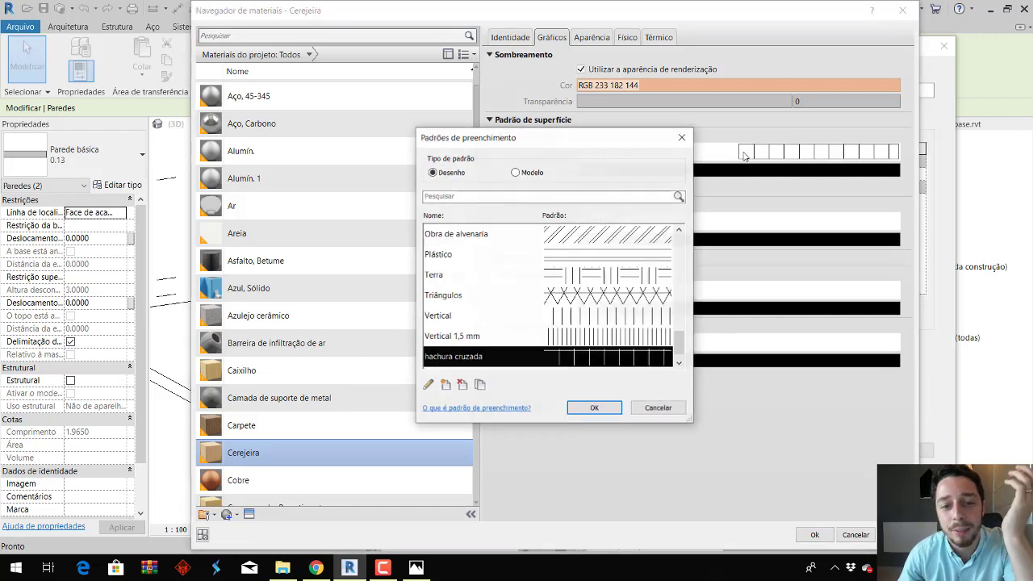
scroll(575, 268, up, 3)
scroll(576, 269, up, 5)
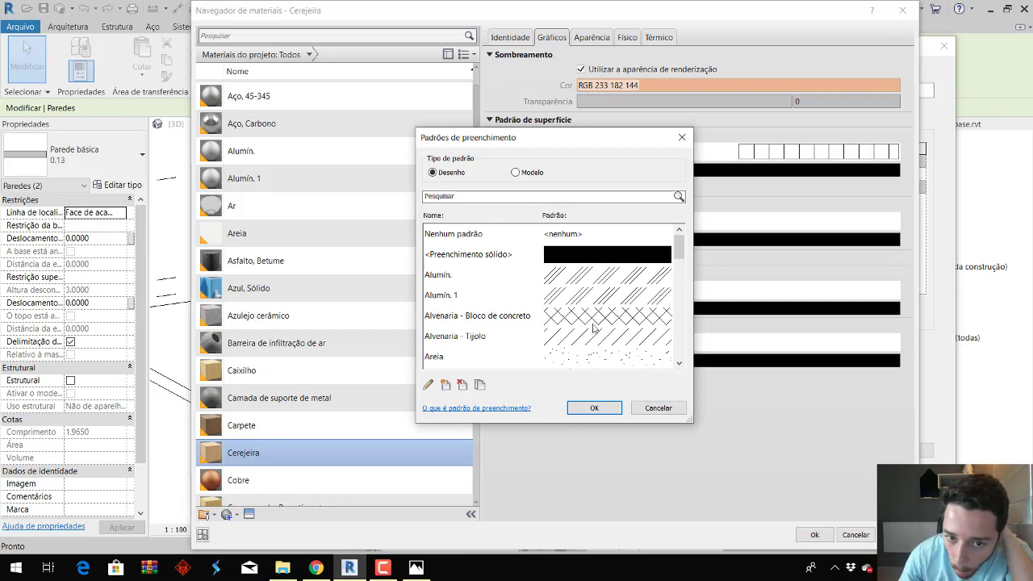
scroll(594, 327, down, 3)
click(594, 319)
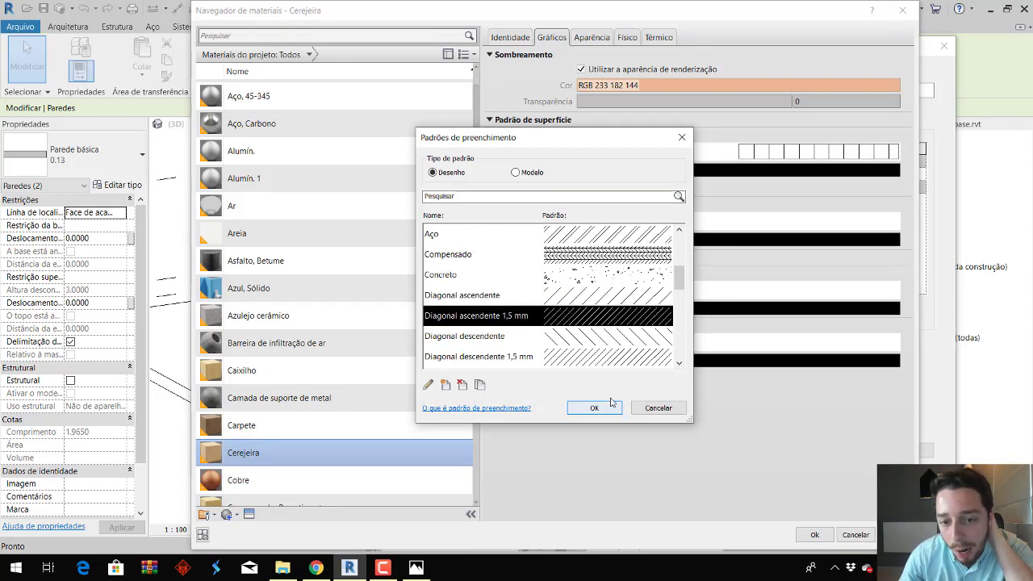
click(610, 409)
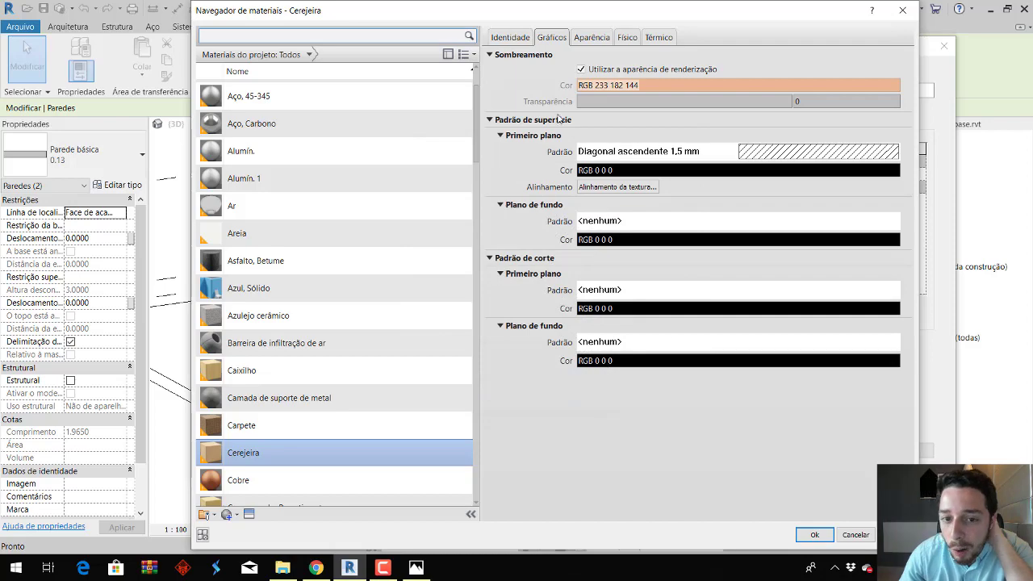
click(809, 534)
click(780, 451)
Apply the wall type change and orbit the 3D view to see the diagonal Cerejeira hatch.
click(797, 463)
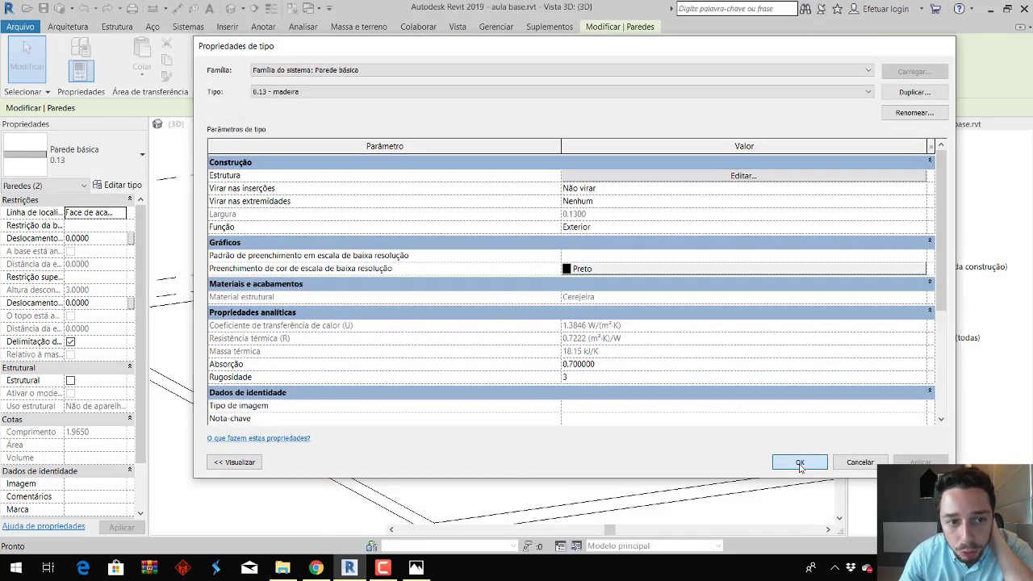
click(772, 356)
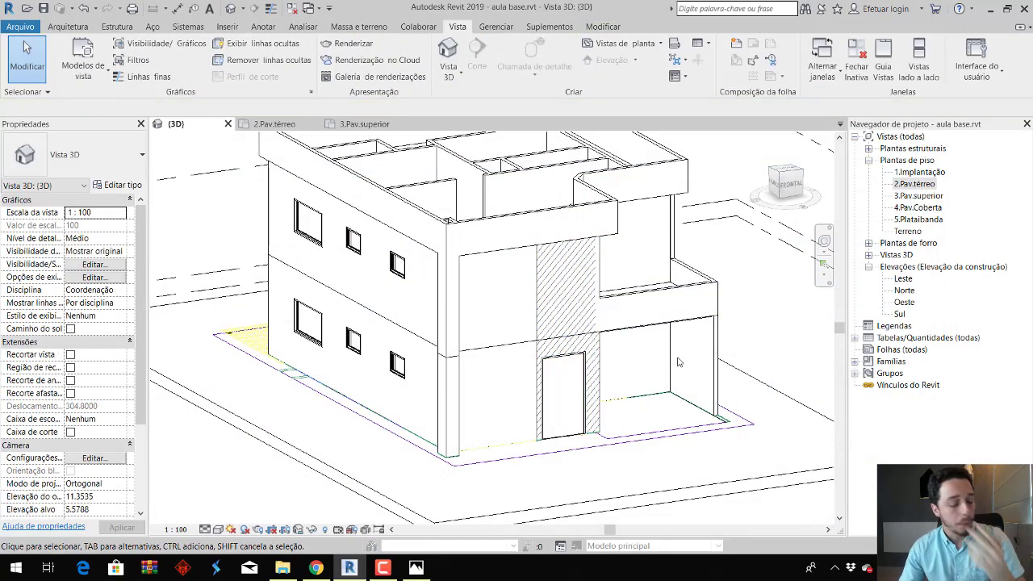
shift+middle_drag(691, 375, 579, 401)
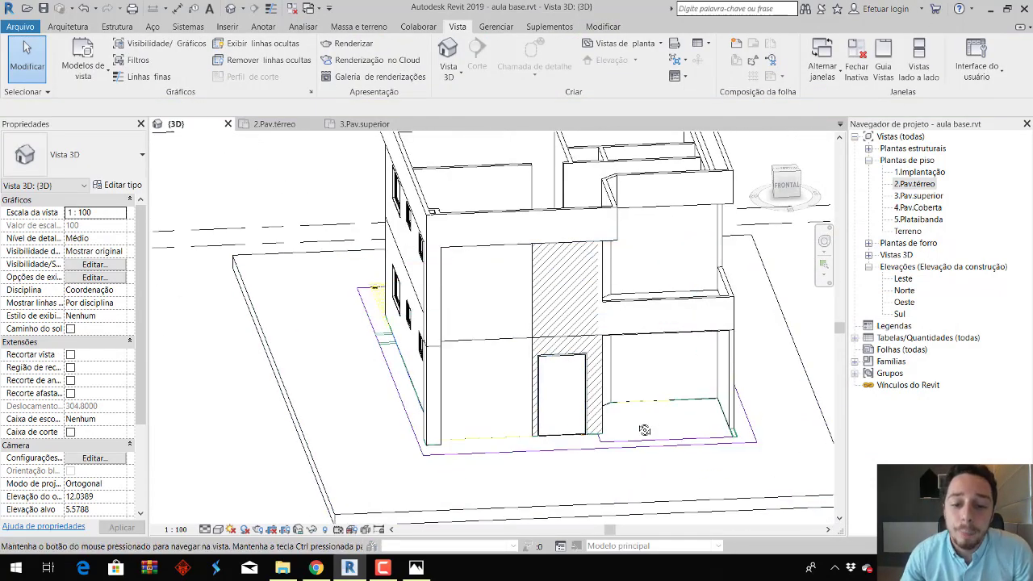
shift+middle_drag(569, 408, 554, 418)
Compare the model with the estudo.jpeg photo, then open the 2.Pav.térreo floor plan.
key(alt+Tab)
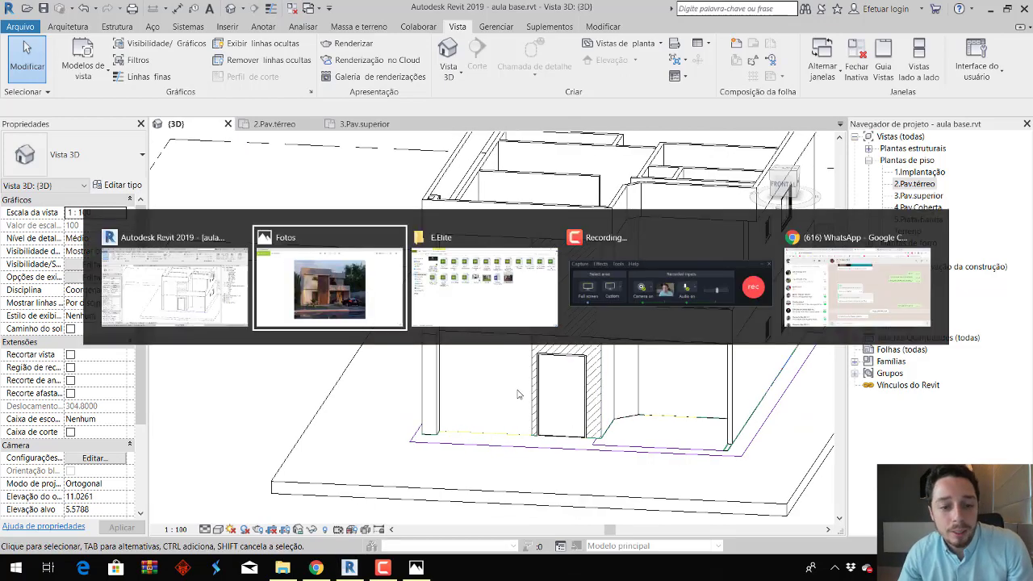
key(alt+Tab)
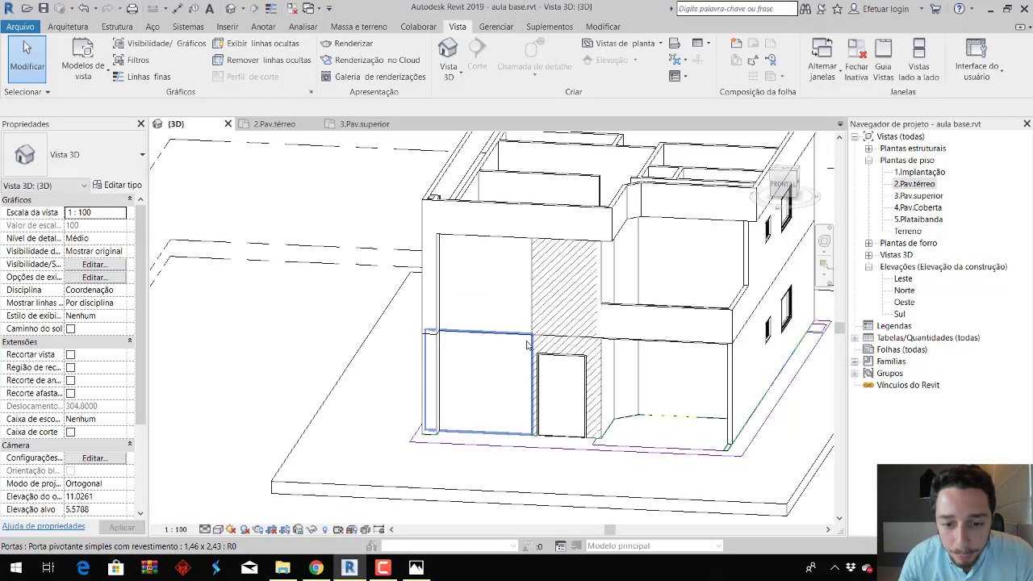
scroll(549, 351, up, 2)
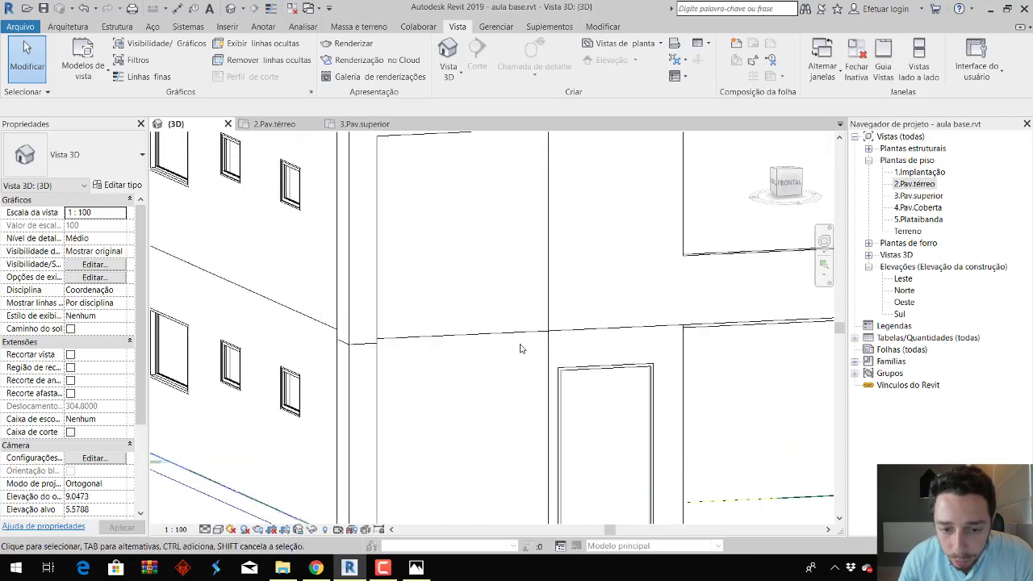
key(alt+Tab)
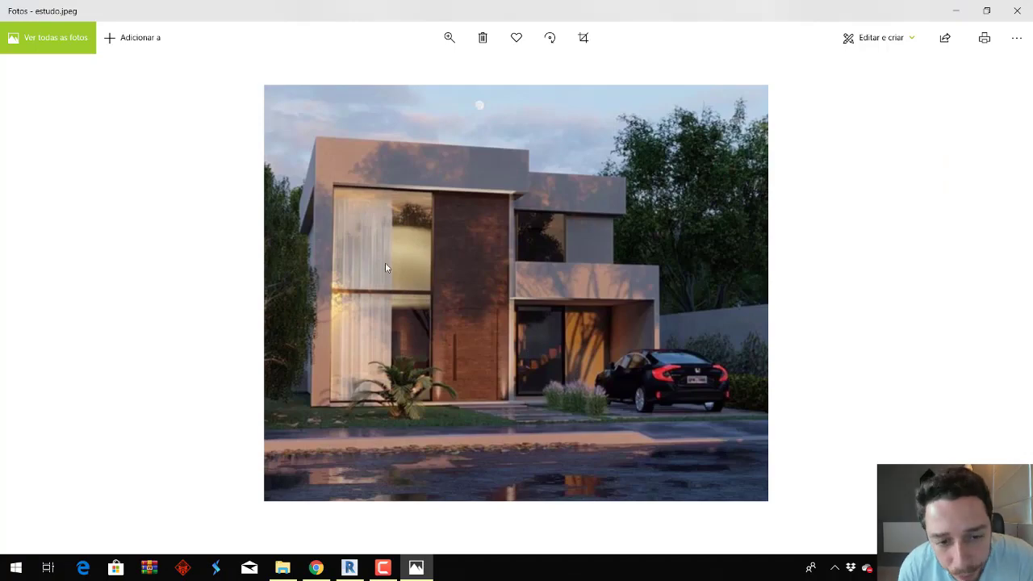
key(alt+Tab)
shift+middle_drag(519, 307, 504, 318)
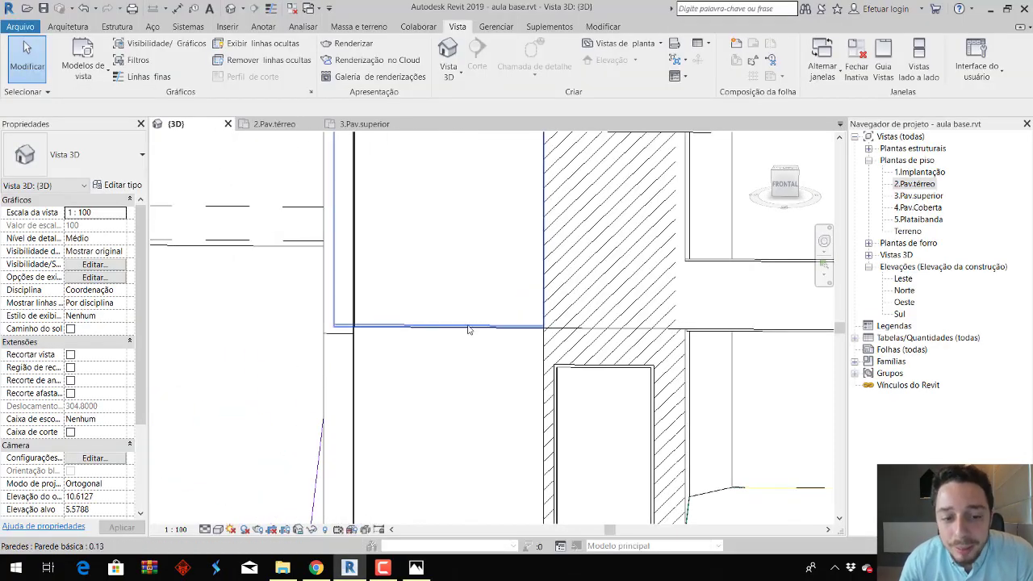
scroll(517, 299, down, 5)
mouse_move(525, 275)
shift+middle_down()
mouse_move(543, 255)
mouse_move(496, 358)
shift+middle_up()
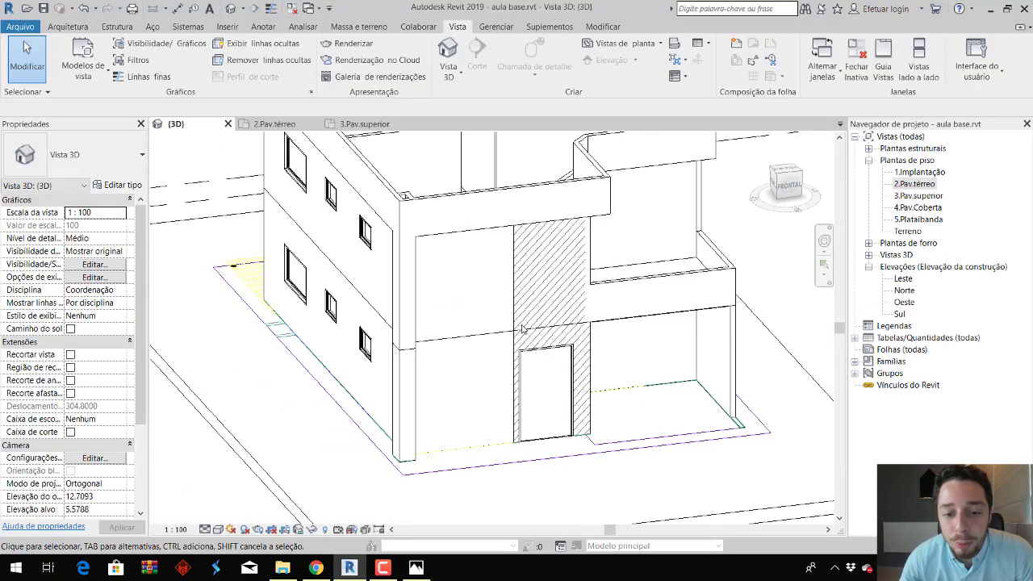
scroll(498, 358, up, 3)
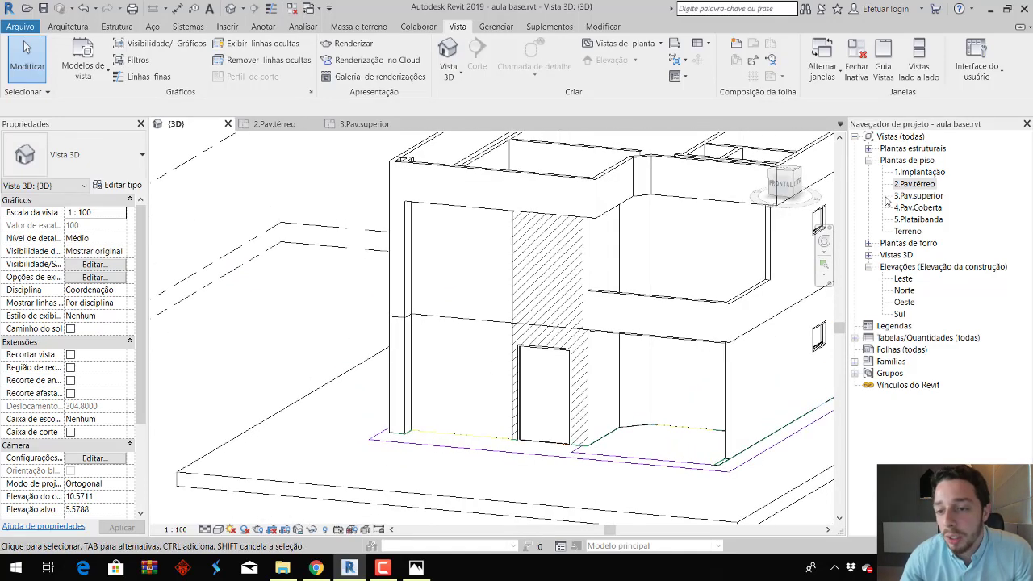
double_click(911, 184)
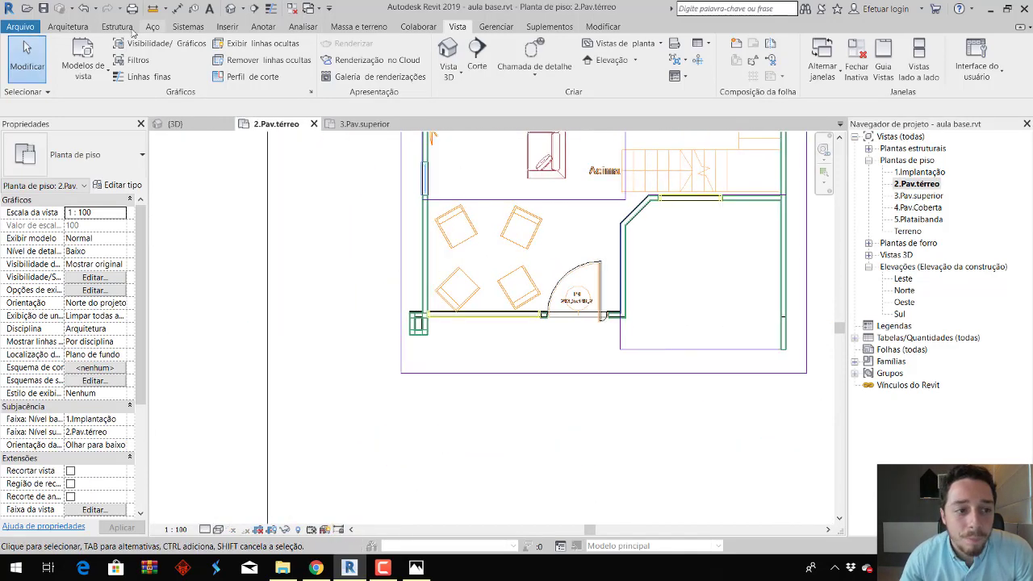
Place an M_Fixo 0915 x 1830mm window in the wall below the two armchairs.
click(69, 28)
click(143, 43)
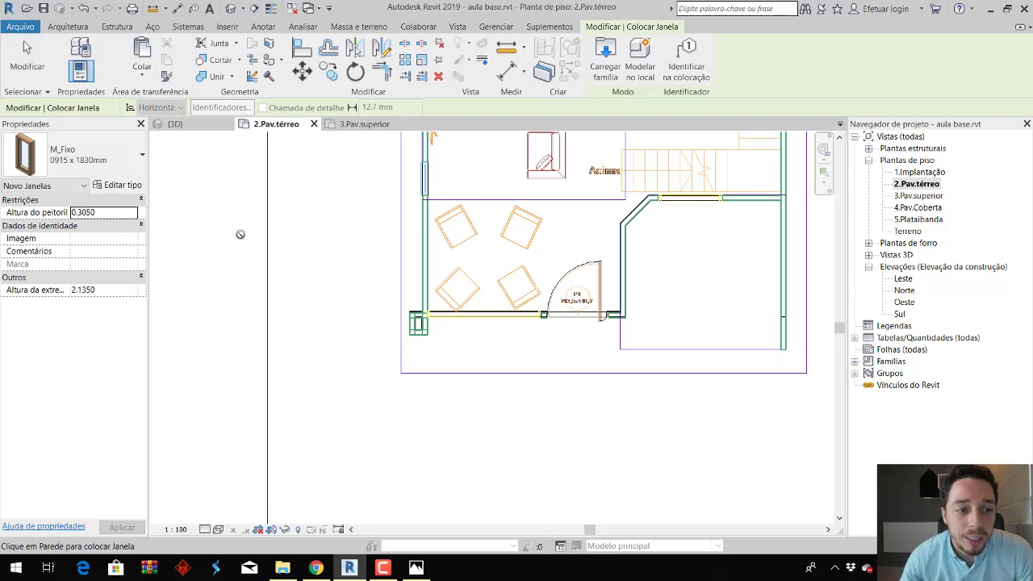
click(105, 158)
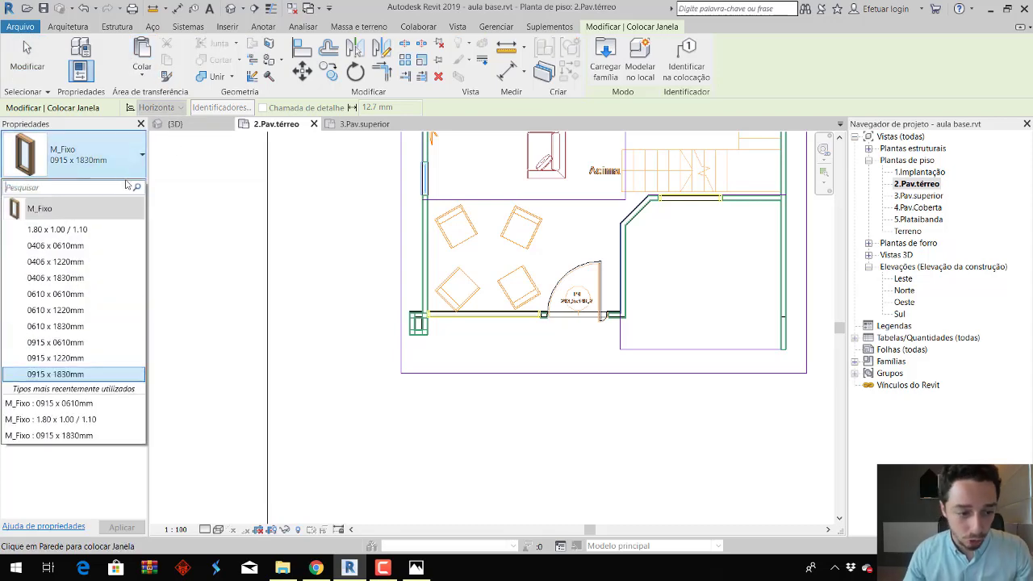
click(114, 373)
scroll(508, 296, up, 2)
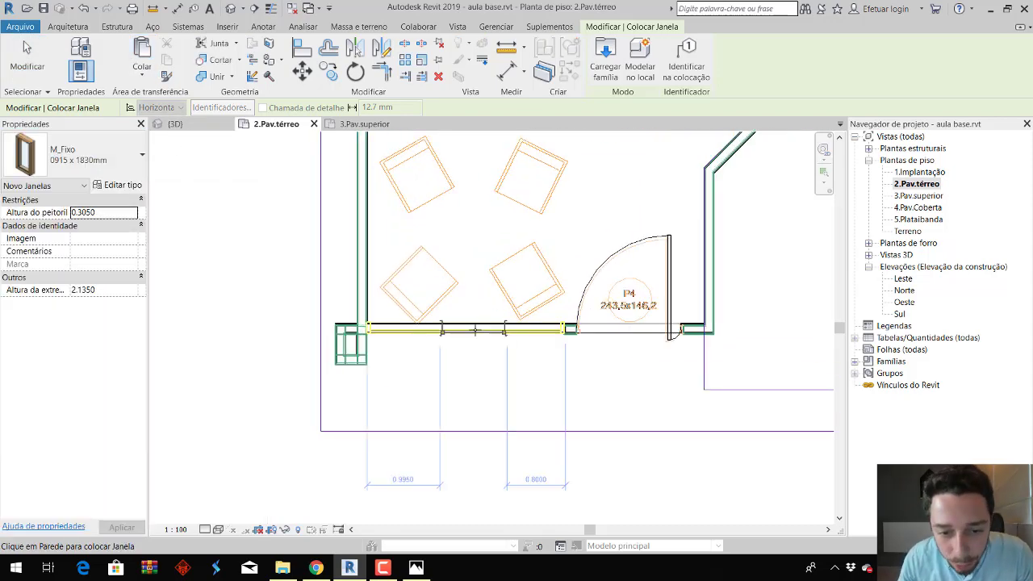
click(467, 330)
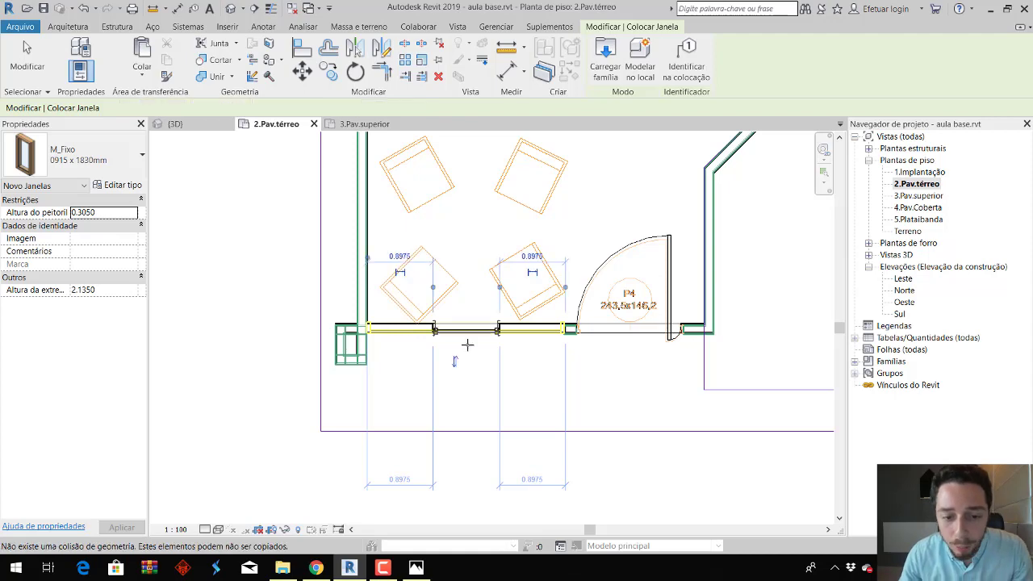
key(Escape)
Check the newly placed window, then start an aligned dimension with DI.
click(497, 329)
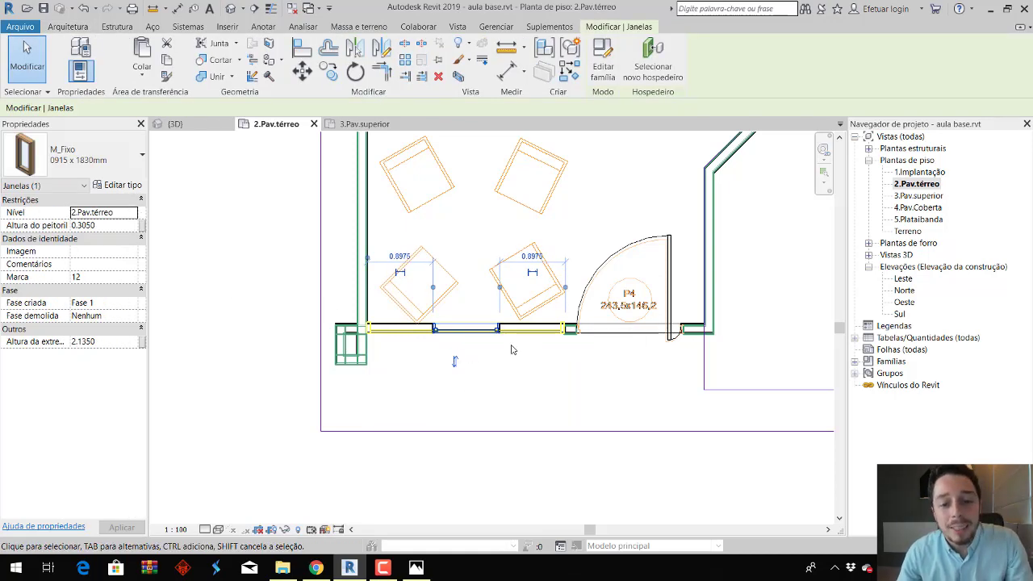
scroll(455, 361, up, 2)
key(Escape)
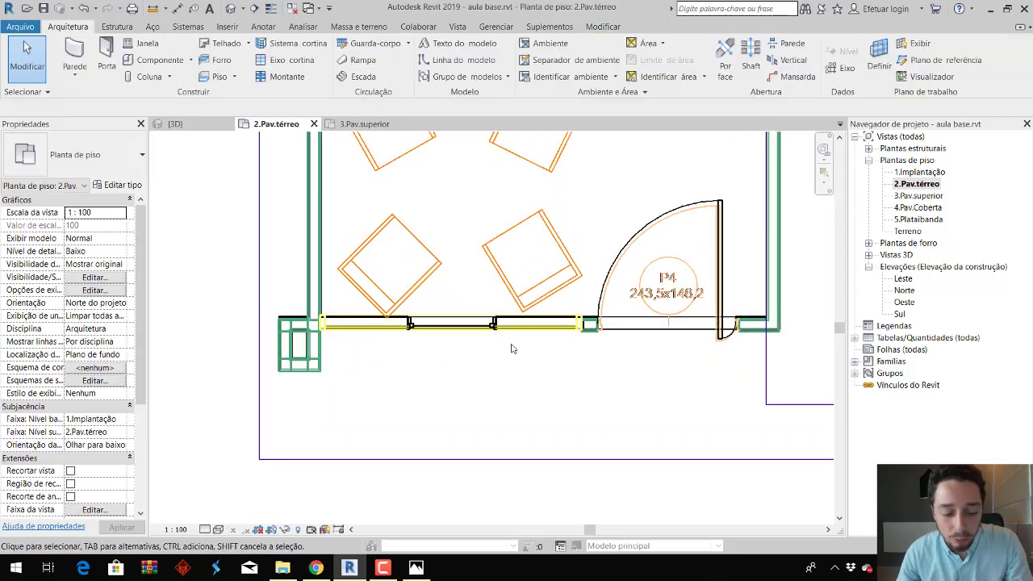
key(d)
key(i)
scroll(319, 327, up, 2)
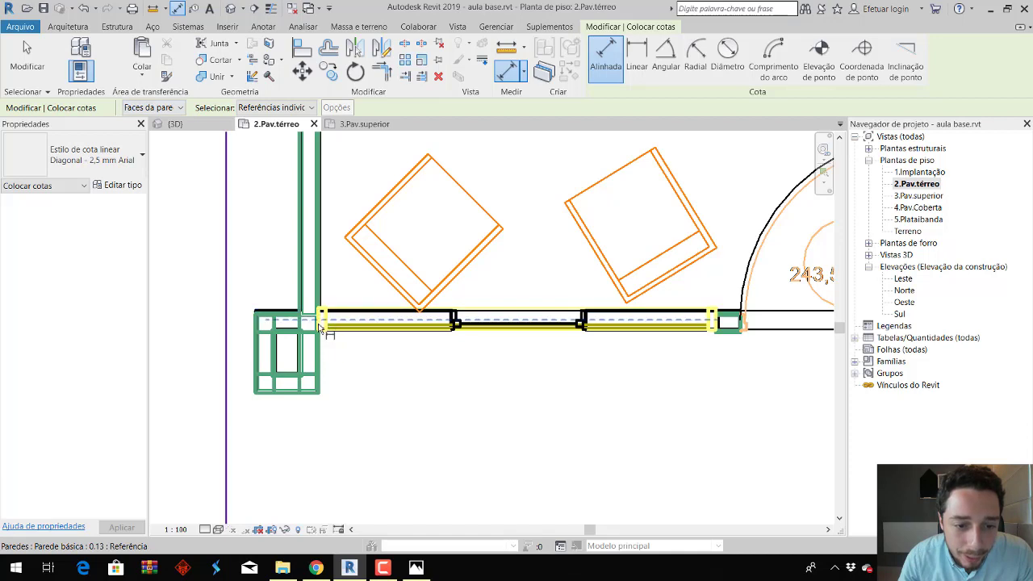
Measure the wall opening width as 2.72 without placing the dimension.
click(721, 331)
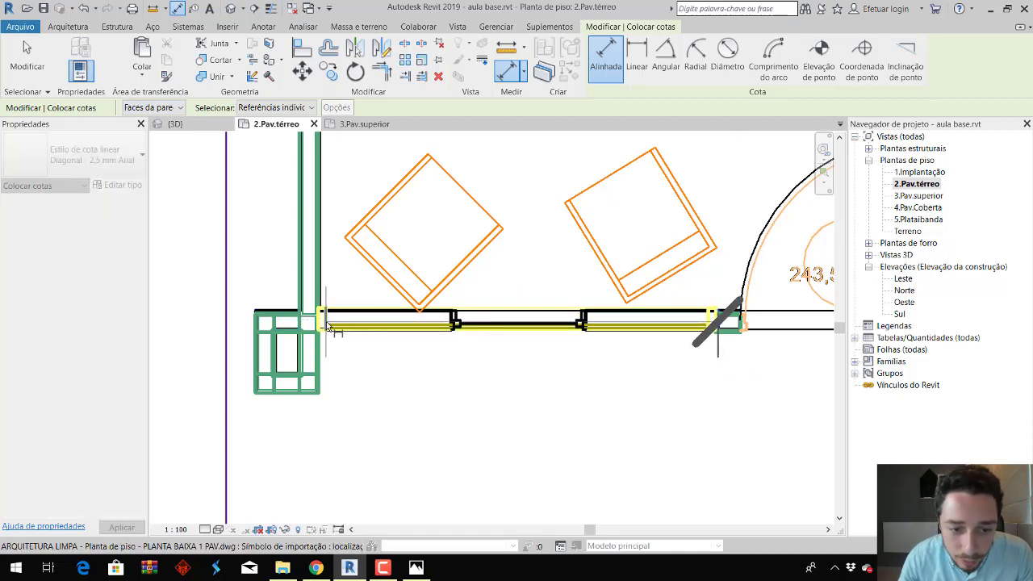
click(323, 324)
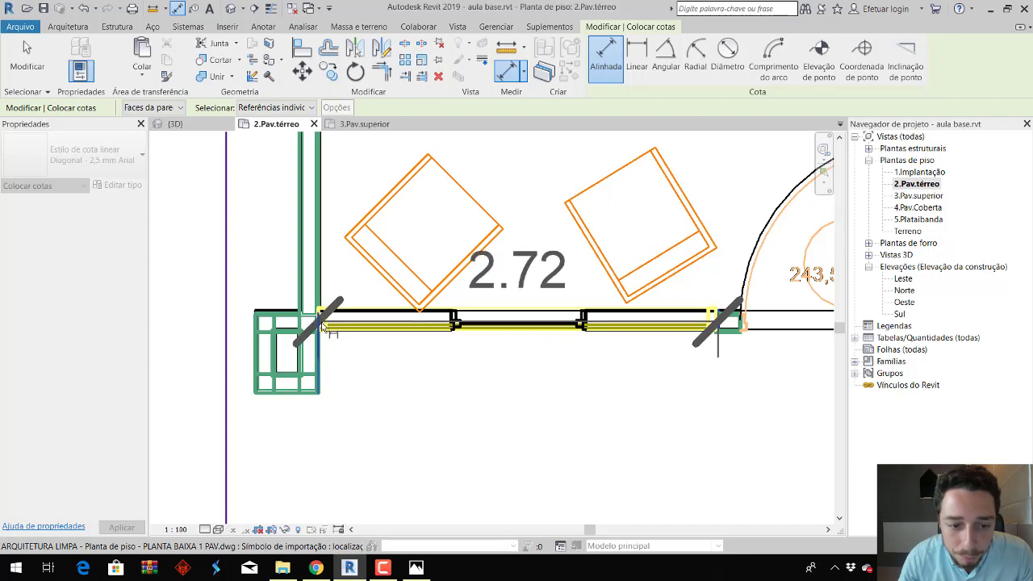
key(Escape)
key(Escape)
Duplicate the window type as '2.72 x 2.50' with Largura 2.72 and Altura 2.50.
click(503, 326)
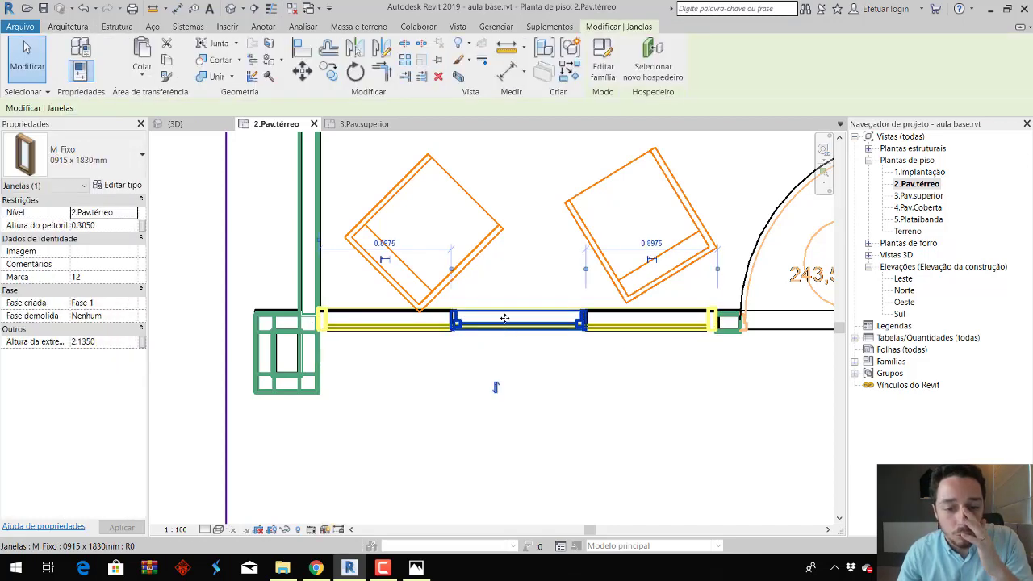
click(122, 186)
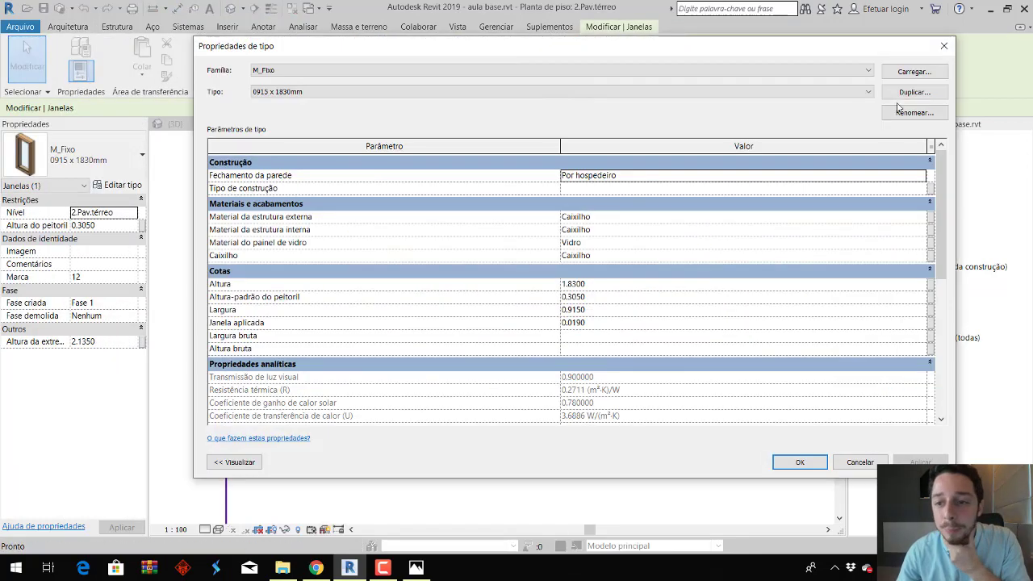
click(912, 92)
text(2.72)
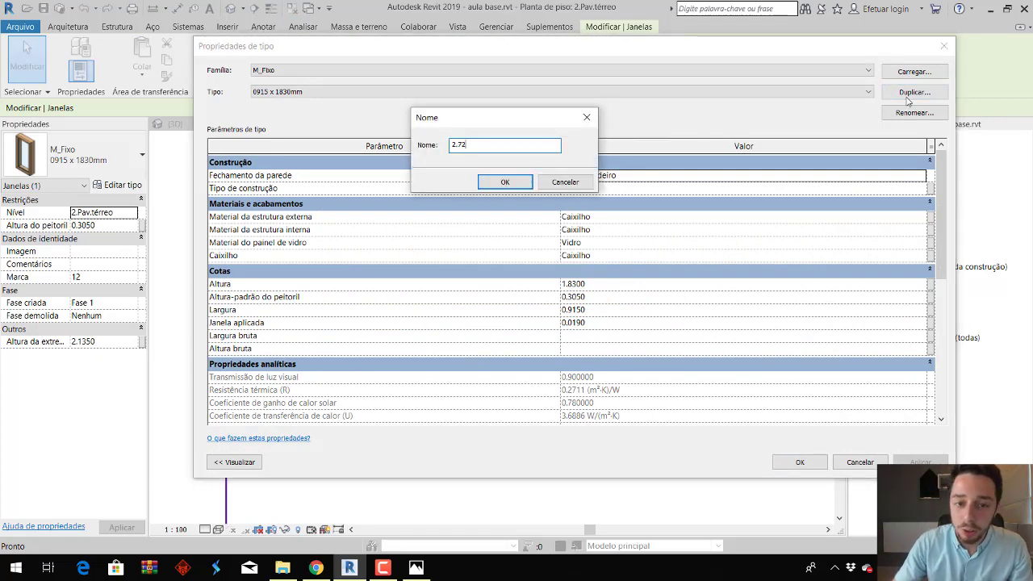
text( x )
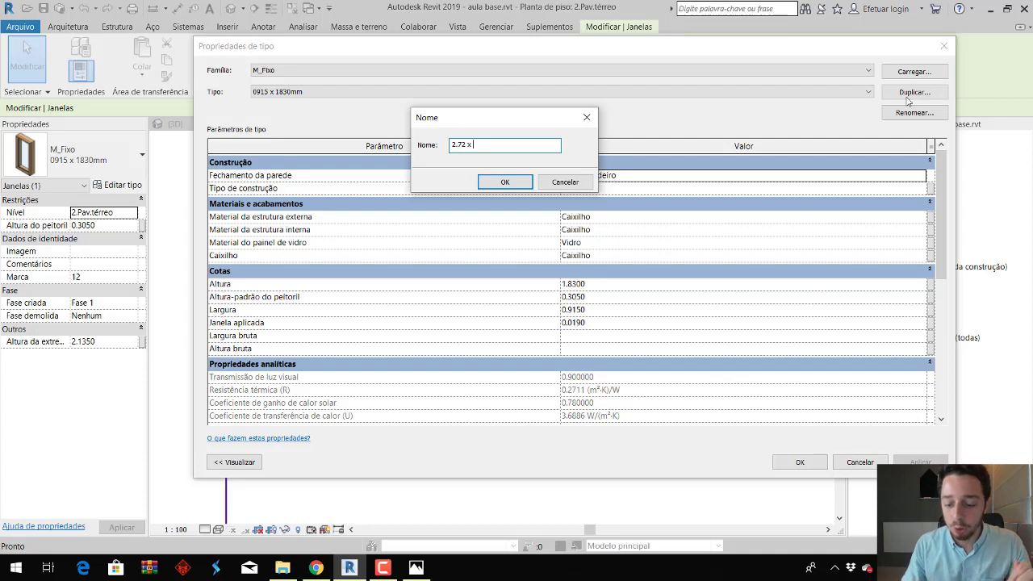
text(2.50)
key(Return)
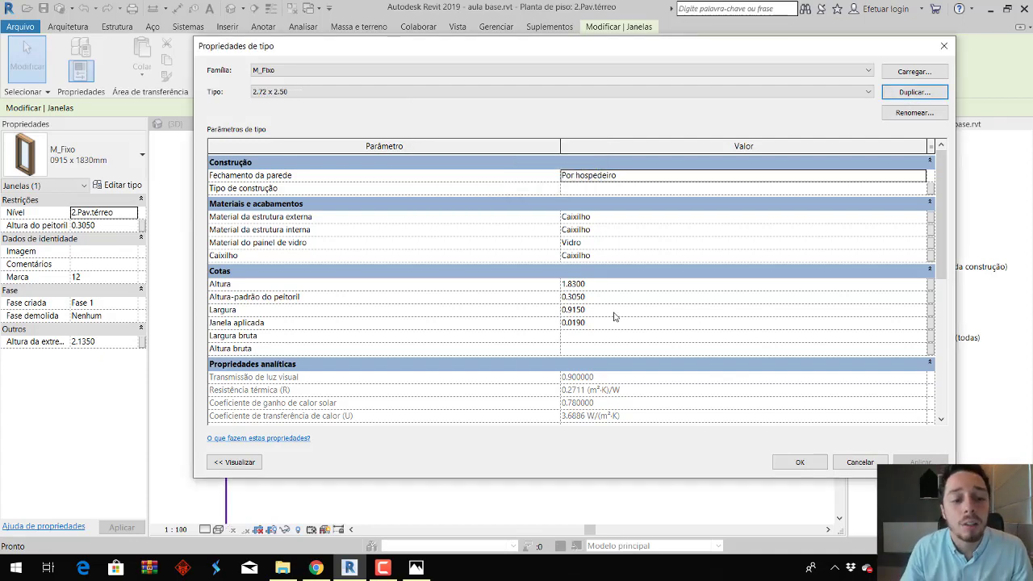
click(609, 311)
text(2.72)
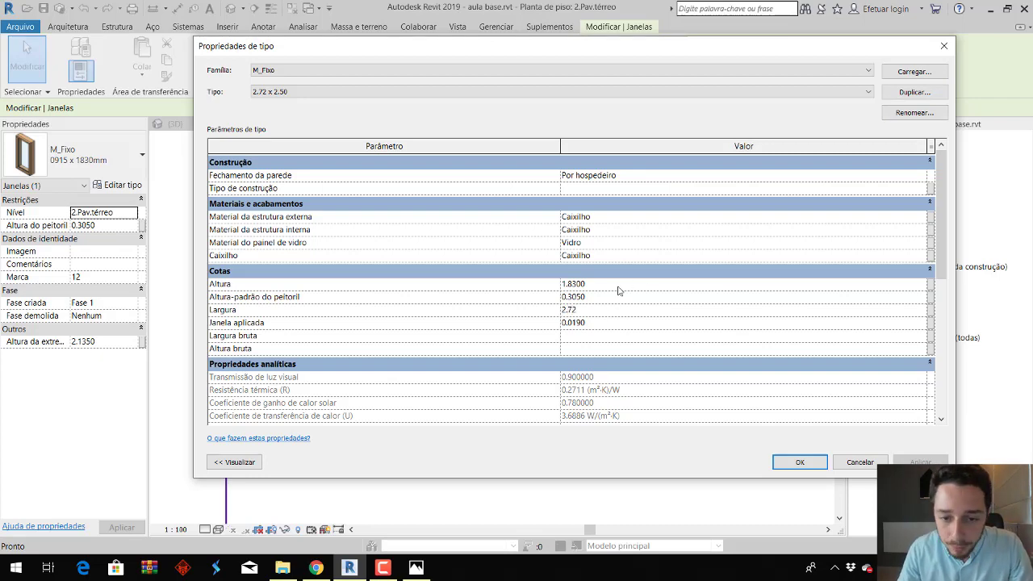
click(612, 293)
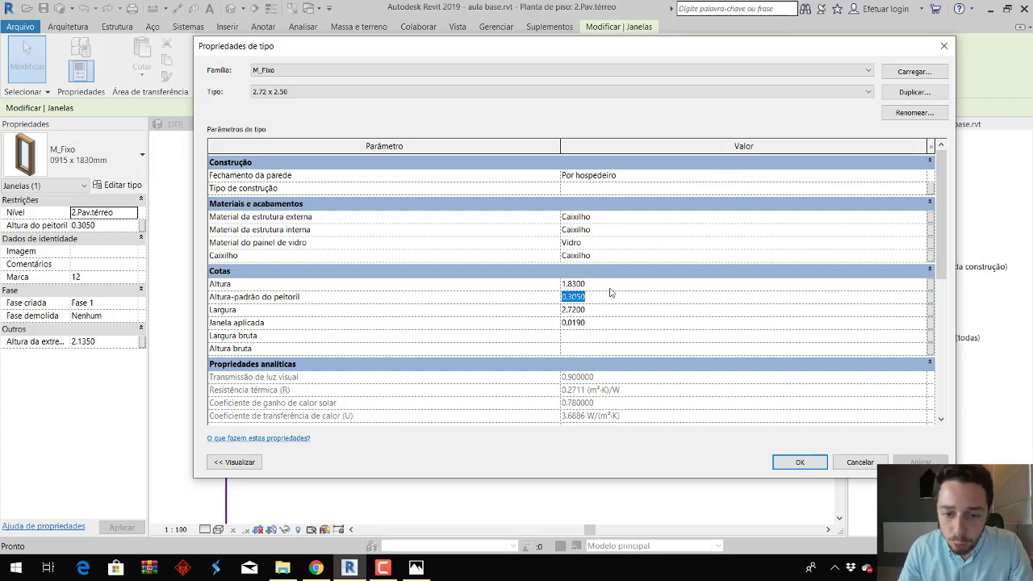
click(609, 285)
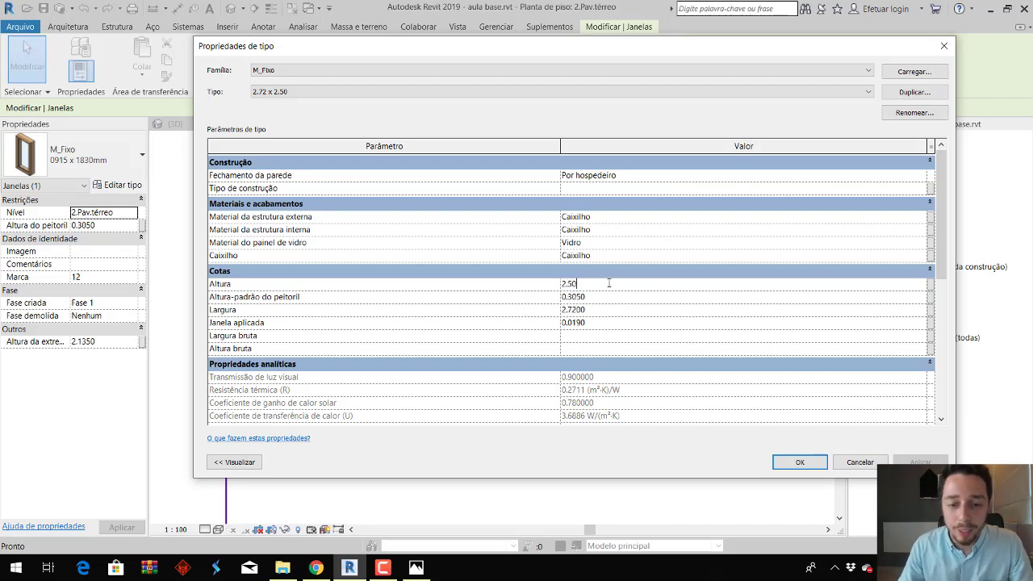
click(793, 462)
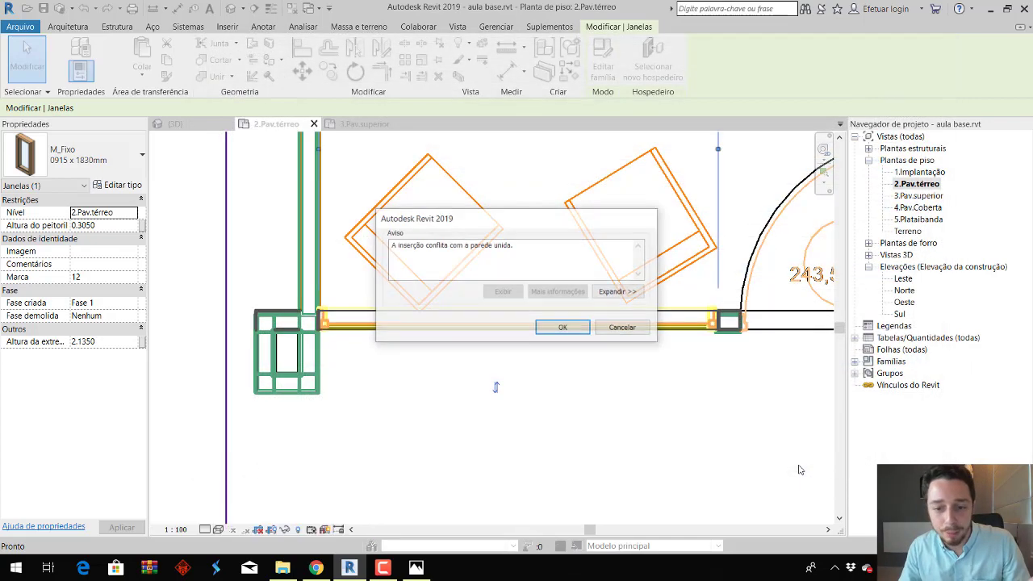
click(578, 330)
Switch to the 3D view and compare the front window with the reference photo.
click(514, 221)
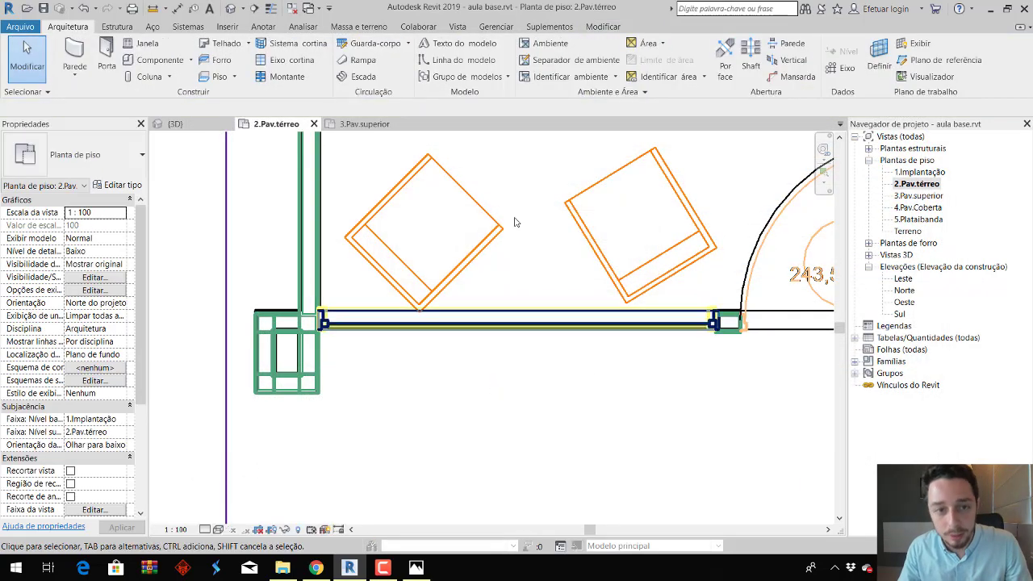
click(458, 26)
click(449, 53)
shift+middle_drag(561, 392, 576, 417)
key(alt+Tab)
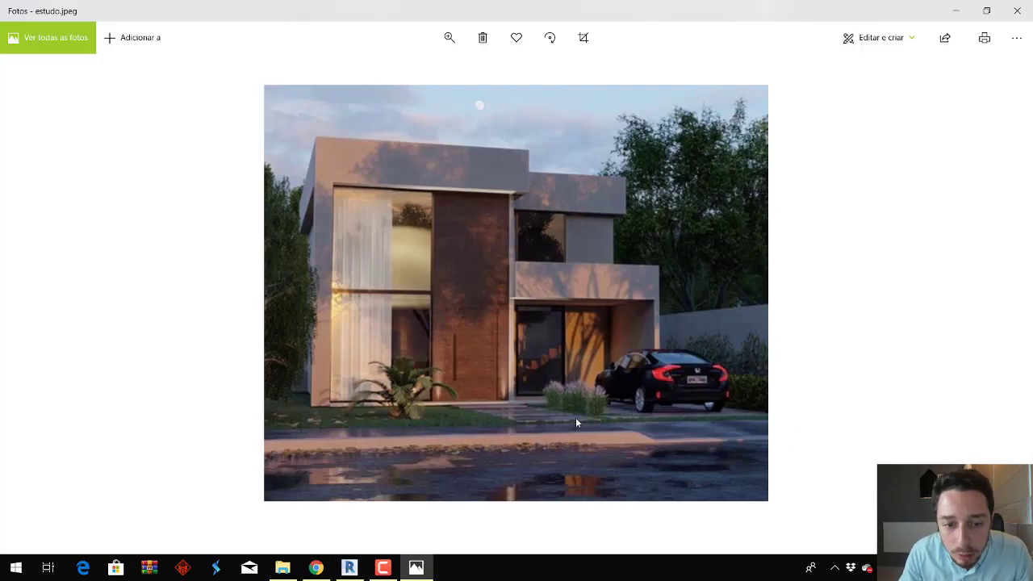
key(alt+Tab)
mouse_move(545, 403)
shift+middle_down()
mouse_move(476, 377)
mouse_move(516, 372)
shift+middle_up()
scroll(524, 367, up, 3)
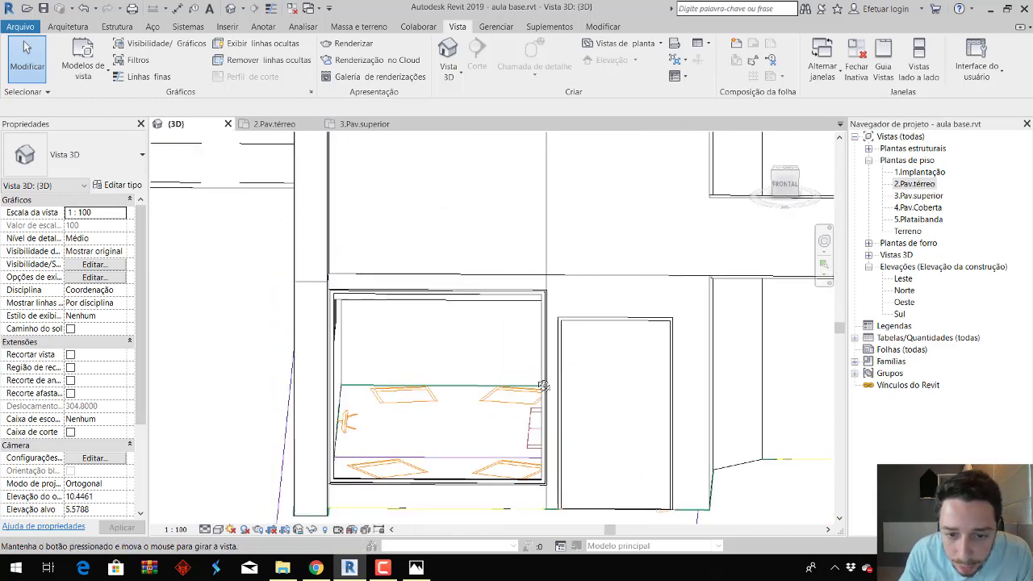
Raise the 2.72 x 2.50 window to sill height 0.4250 and check it against the photo.
click(536, 365)
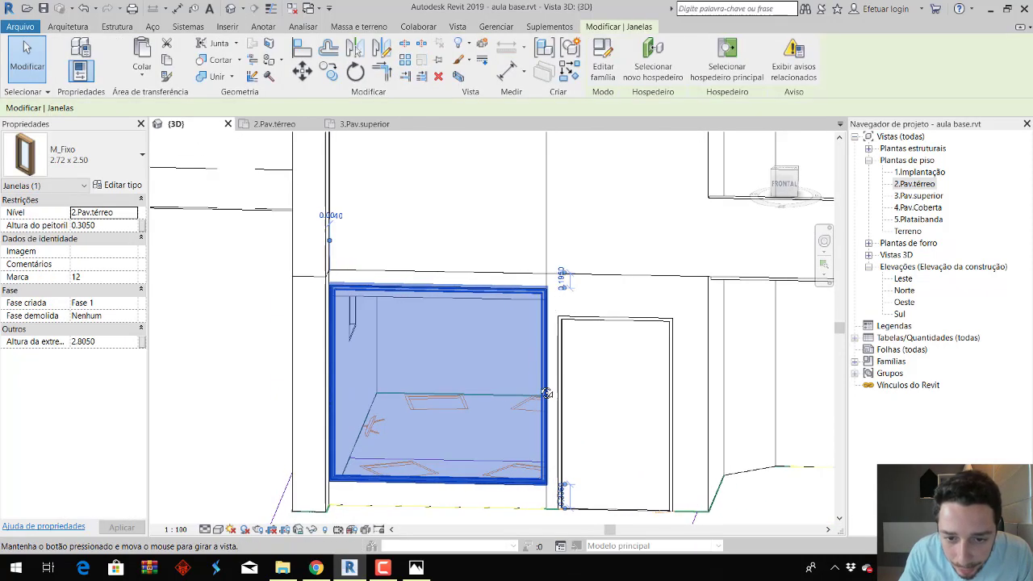
scroll(551, 310, up, 2)
scroll(552, 311, up, 2)
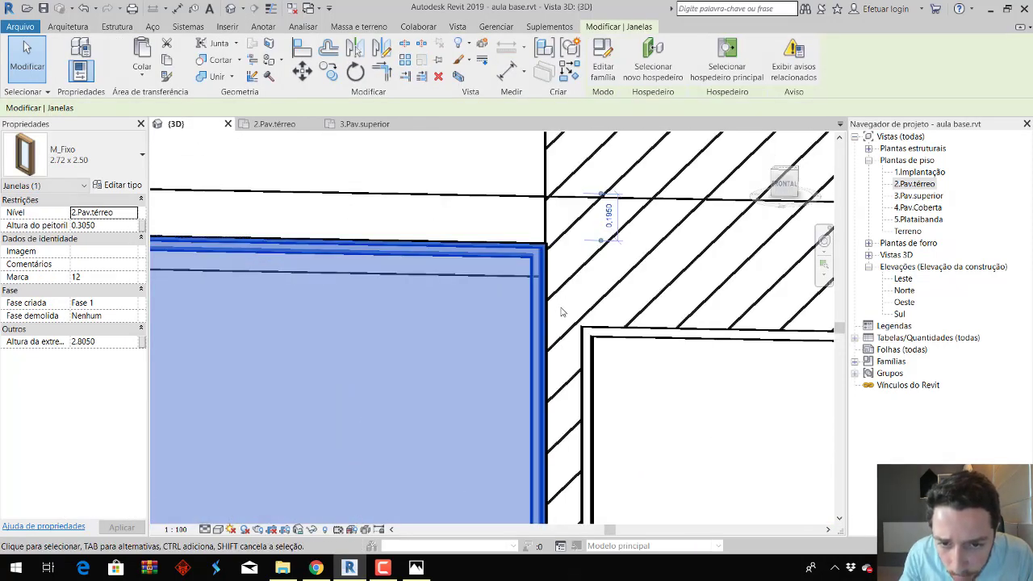
scroll(563, 312, down, 3)
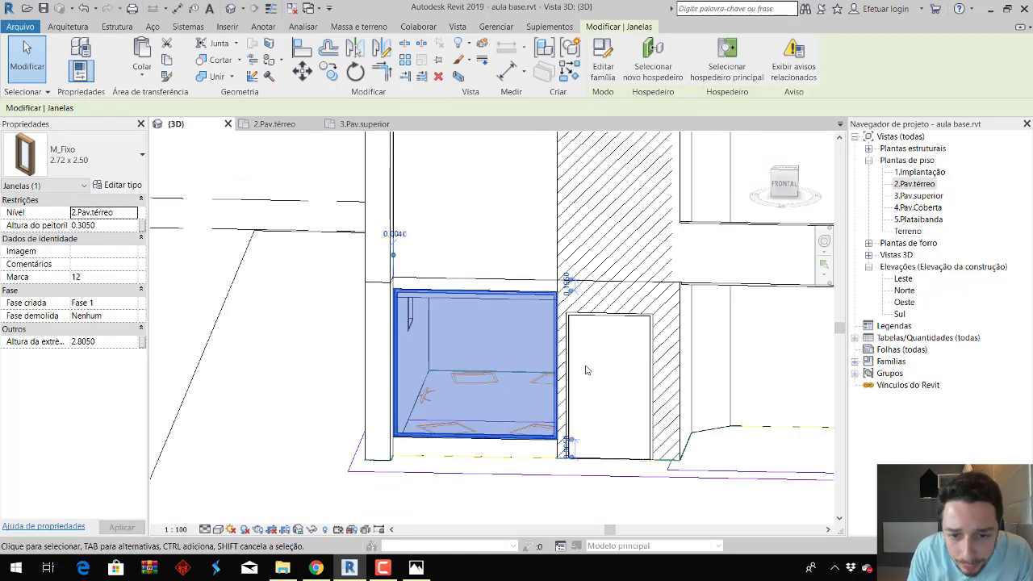
key(Up)
key(Up)
key(Up)
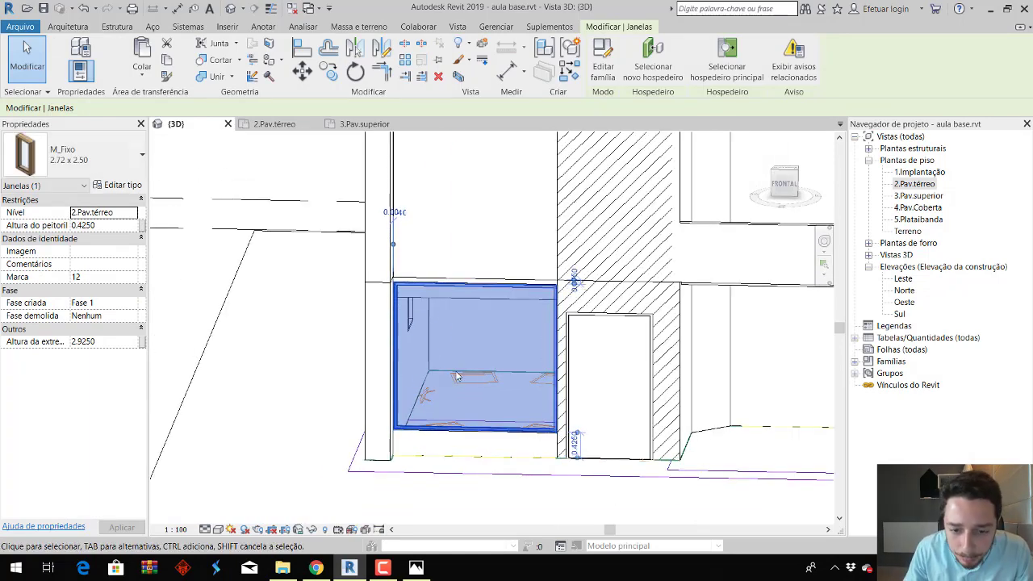
key(Escape)
key(alt+Tab)
key(alt+Tab)
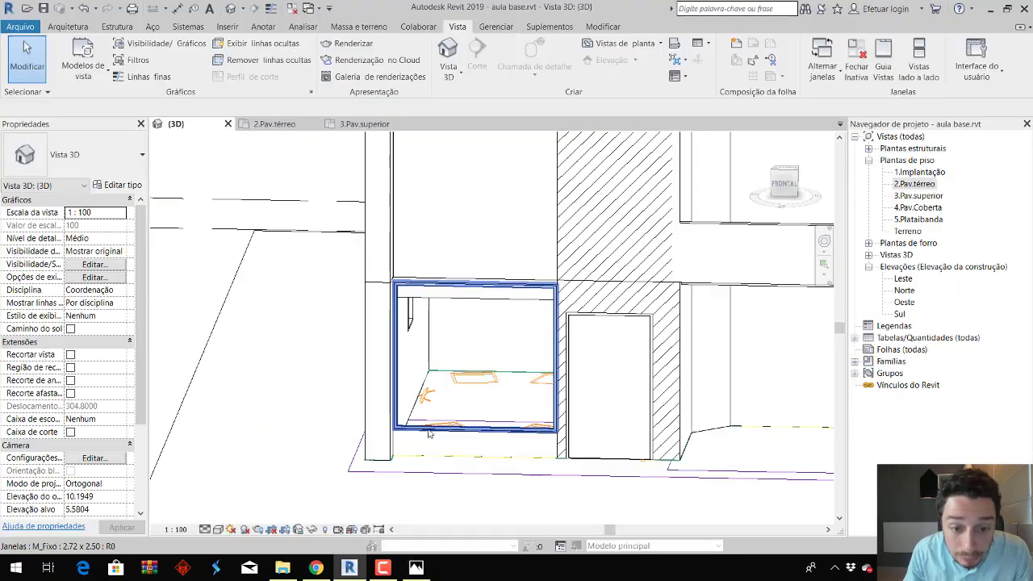
mouse_move(375, 416)
shift+middle_down()
mouse_move(501, 413)
mouse_move(445, 510)
shift+middle_up()
key(alt+Tab)
key(alt+Tab)
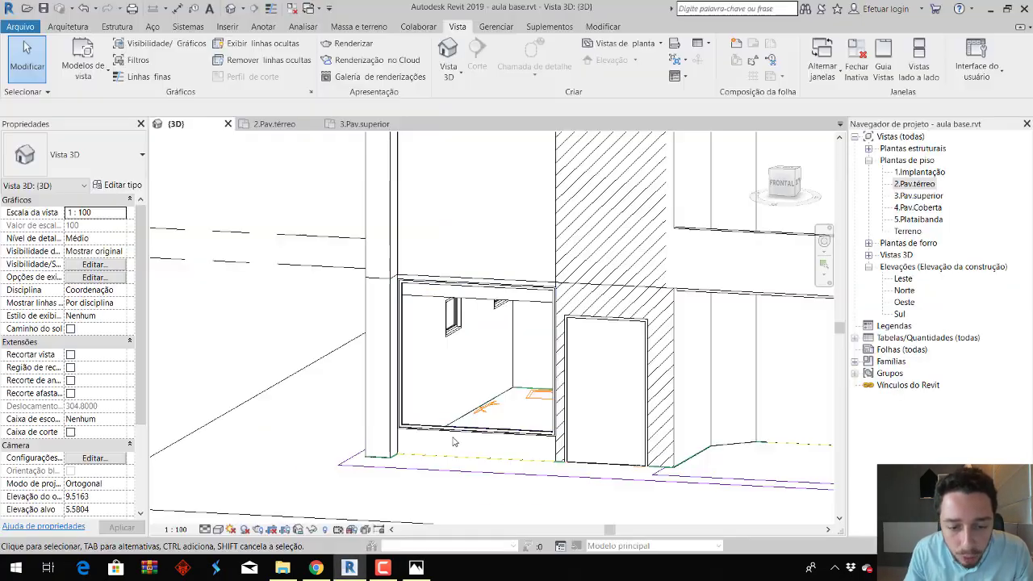
click(477, 355)
Set the window type height to 2.8 and lower its sill to 0.1450.
click(121, 185)
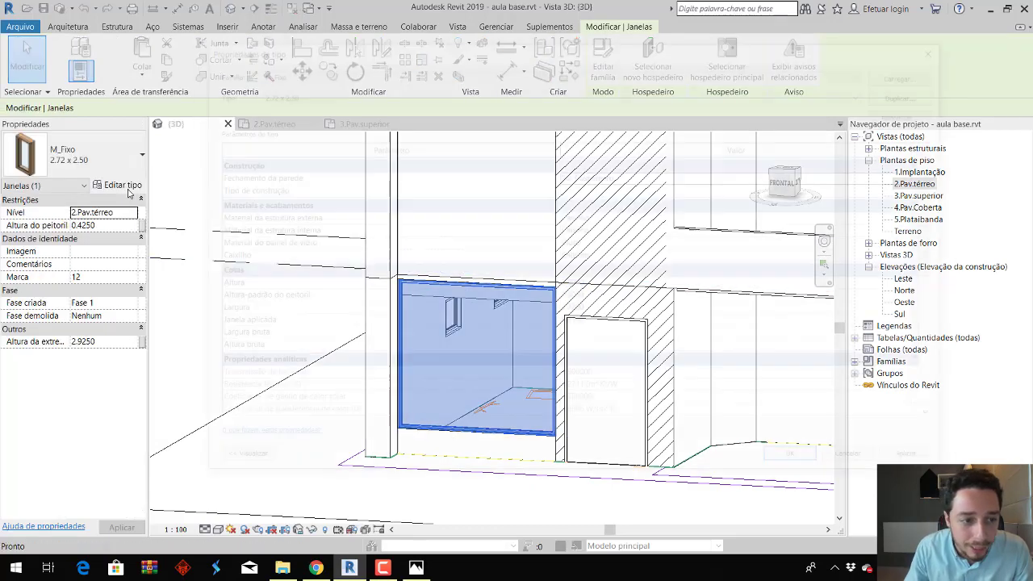
click(599, 284)
text(2.8)
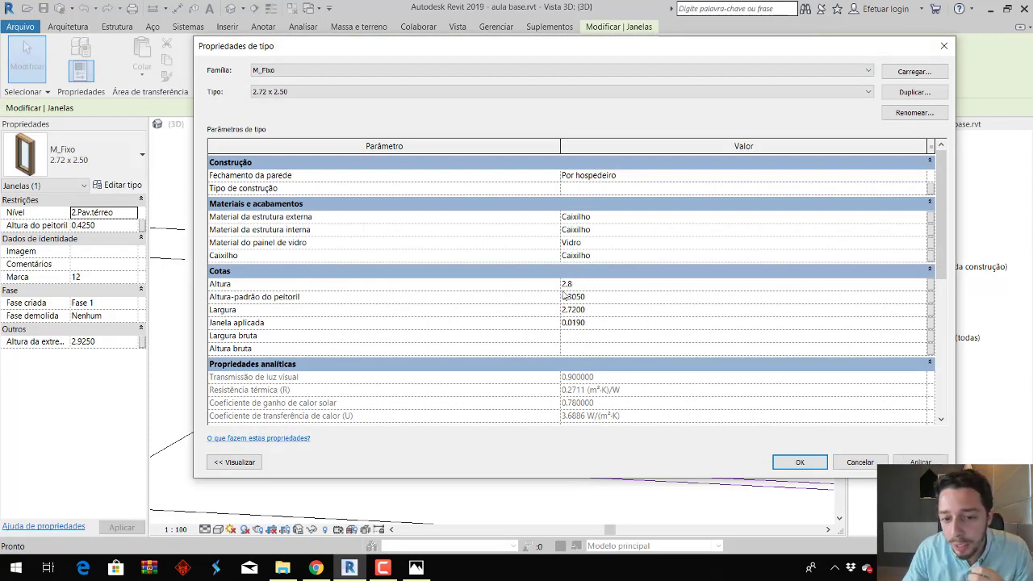
key(Return)
click(798, 464)
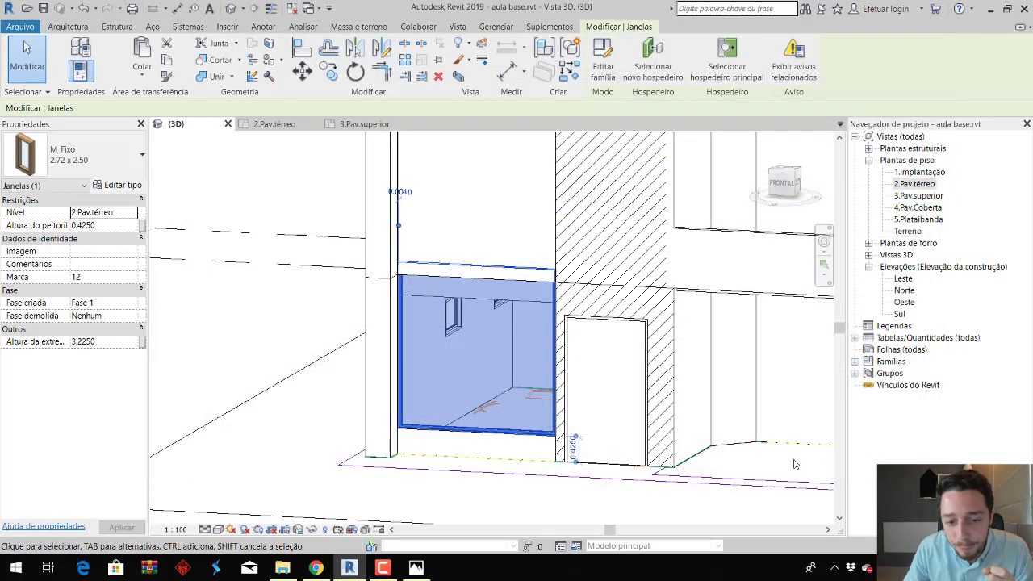
key(Down)
key(Down)
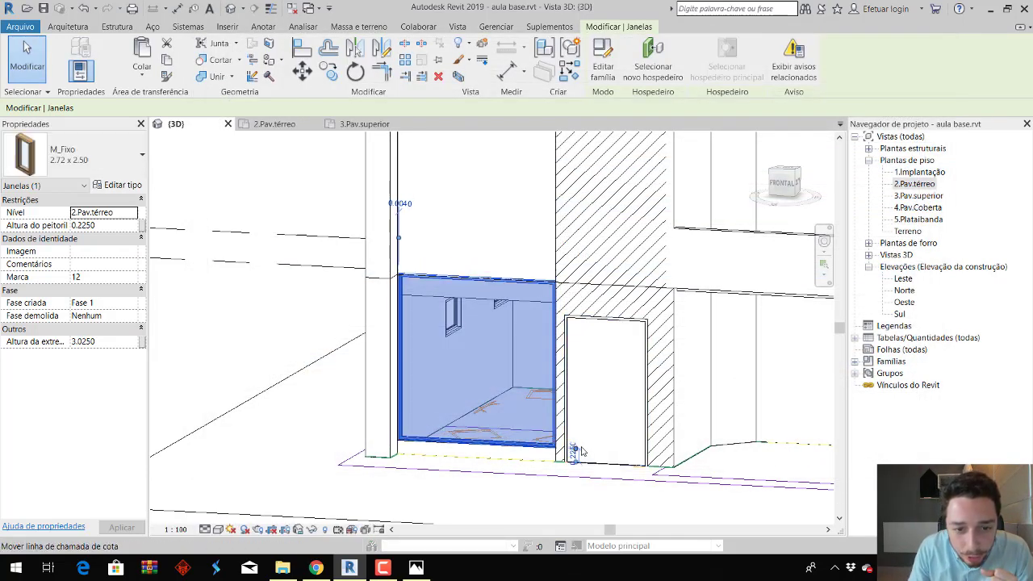
key(Down)
key(Down)
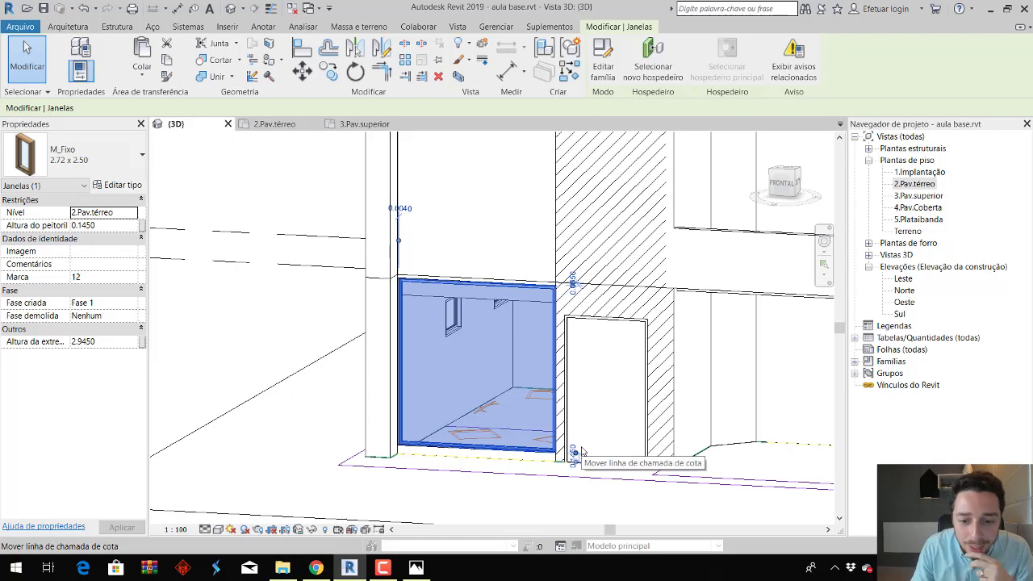
click(310, 424)
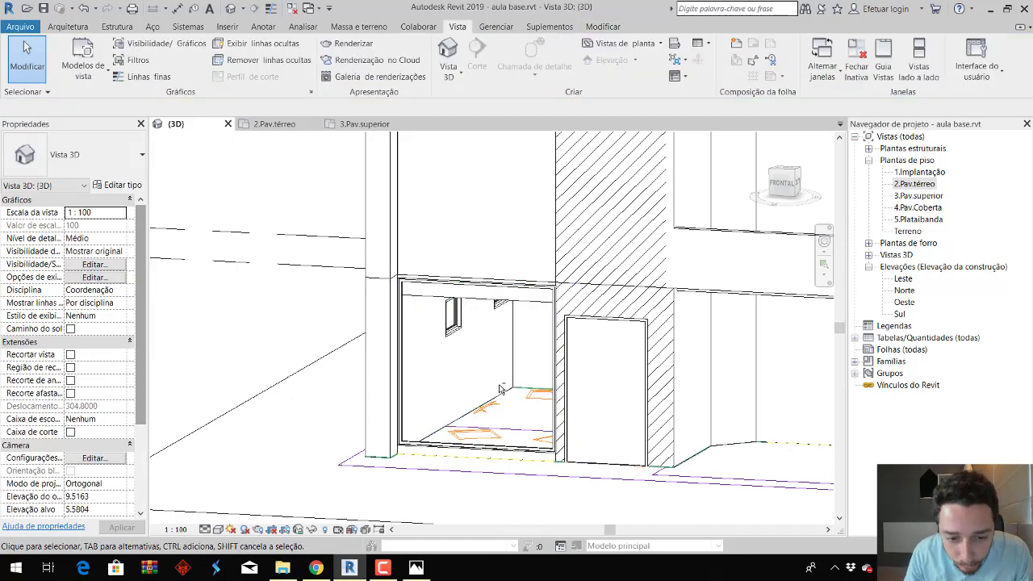
Inspect the window in 3D, view the estudo.jpeg photo, then switch to the browser.
shift+middle_drag(500, 390, 493, 396)
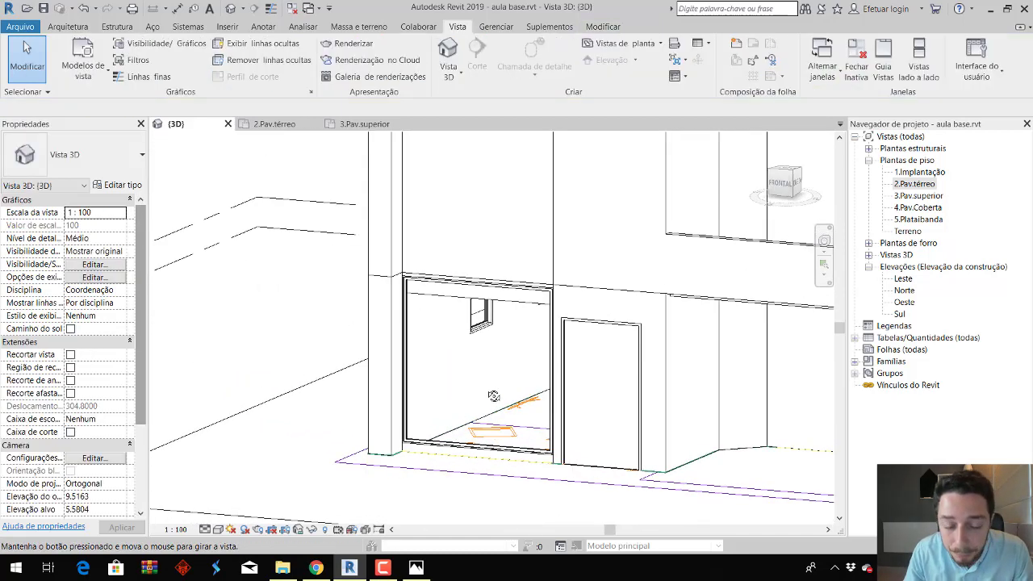
key(alt+Tab)
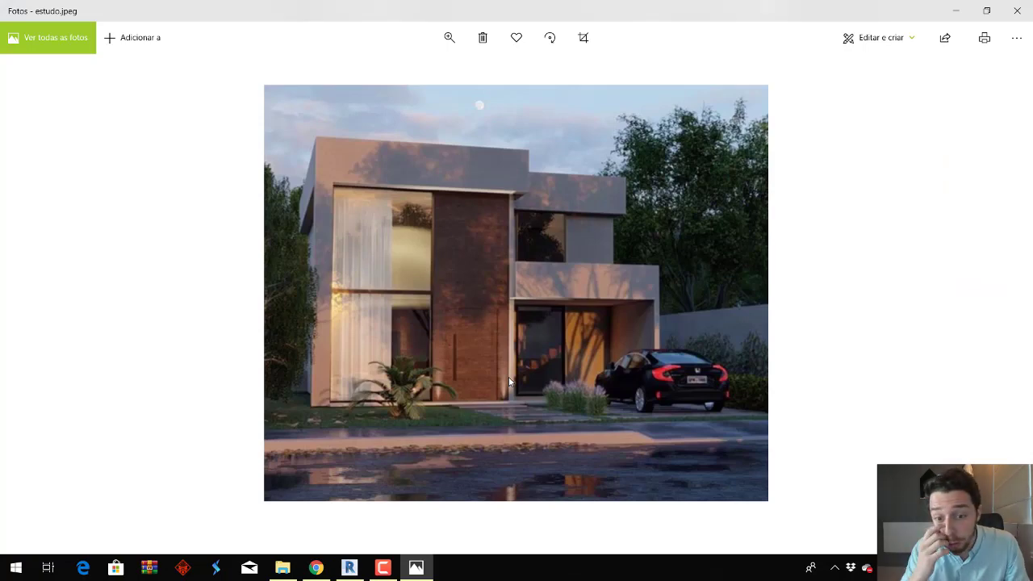
key(alt+Tab)
key(alt+Tab)
key(alt+Tab)
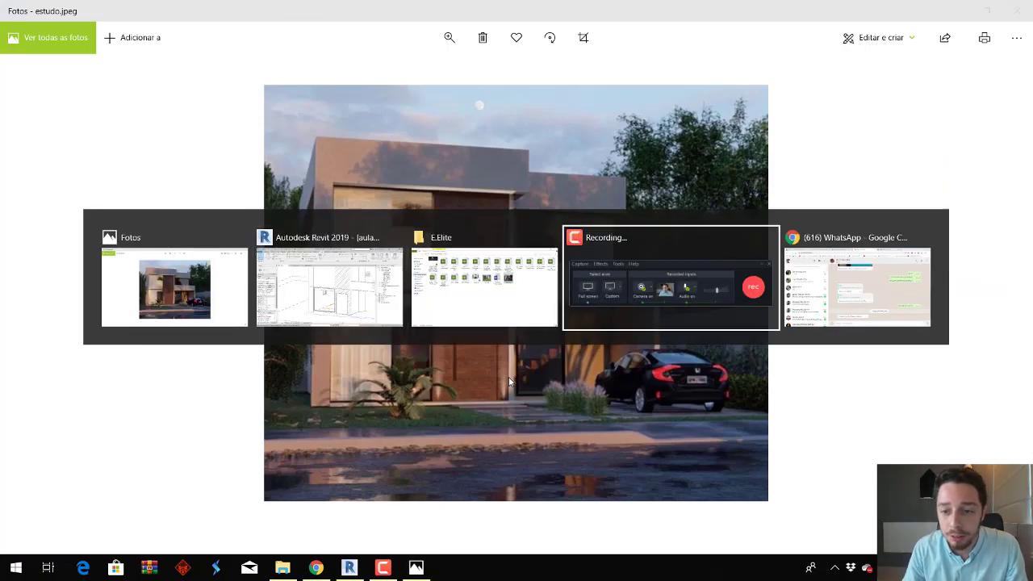
key(alt+Tab)
Search Google for postgrain in a new tab and go to the Postgrain login.
key(ctrl+t)
text(po)
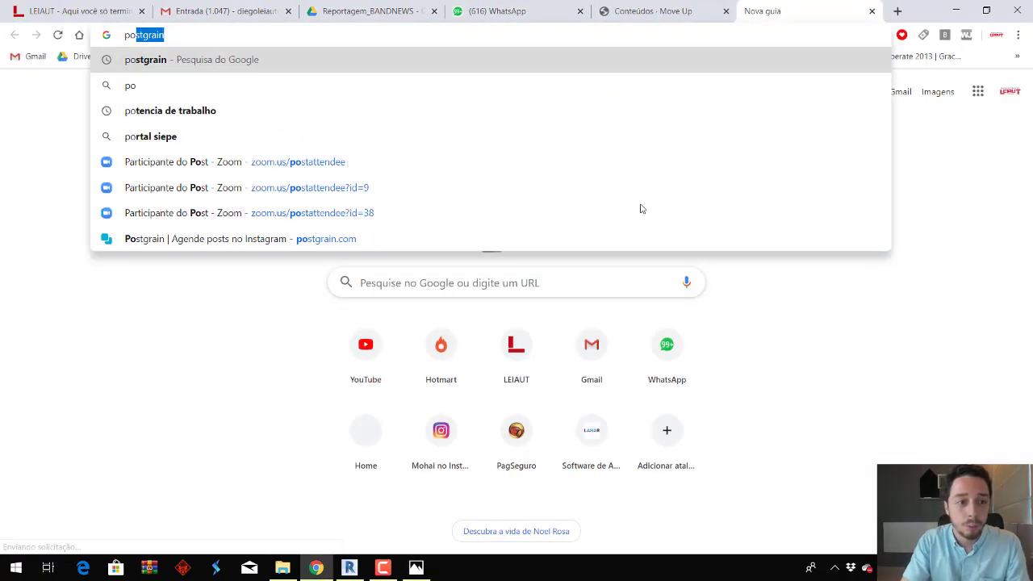
key(Return)
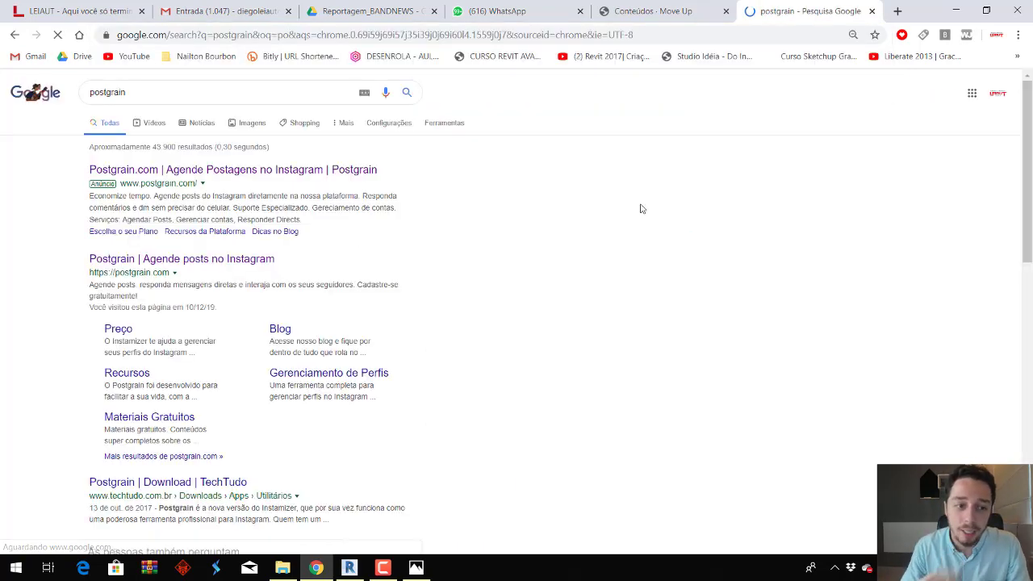
click(228, 175)
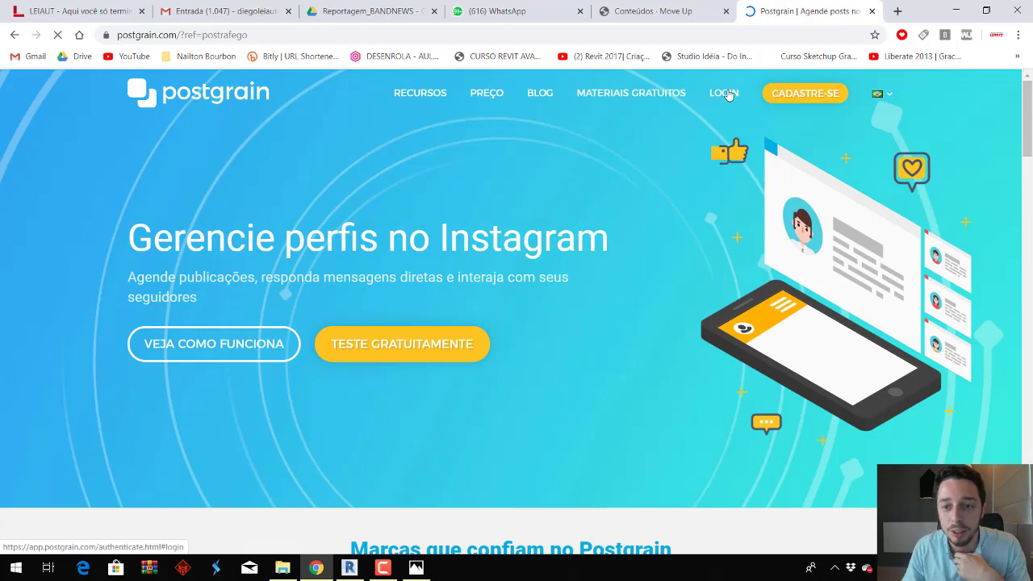
click(728, 95)
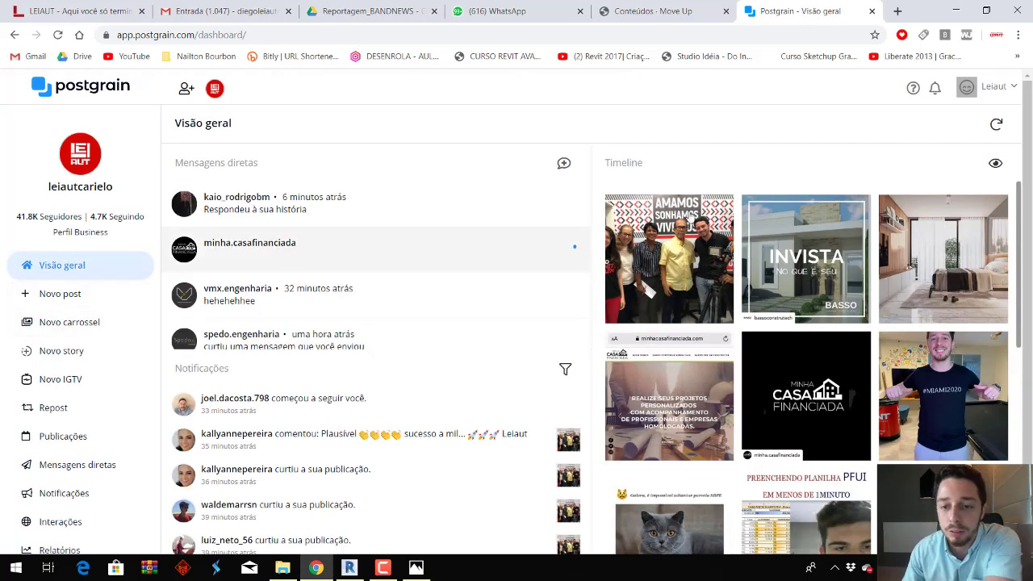
Show like and comment counts on the Postgrain timeline, then open the new story form.
click(998, 162)
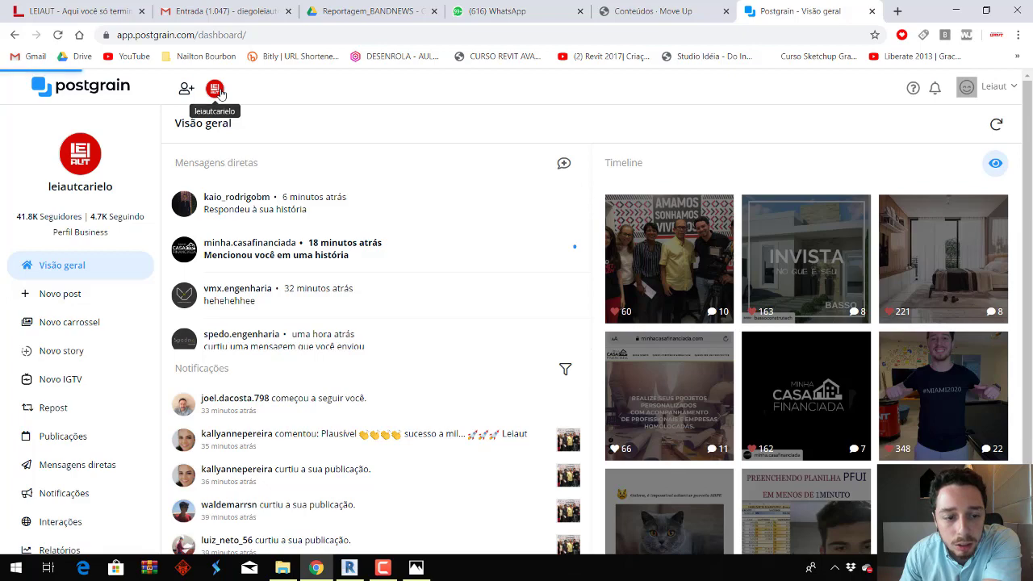
key(F5)
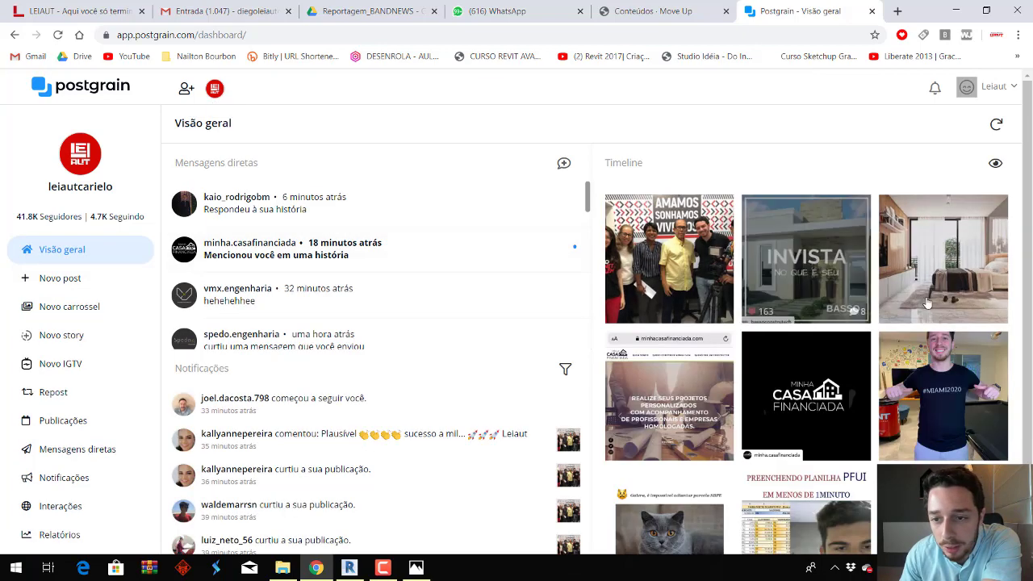
scroll(848, 363, down, 5)
scroll(863, 433, down, 5)
scroll(862, 434, up, 5)
scroll(799, 464, up, 5)
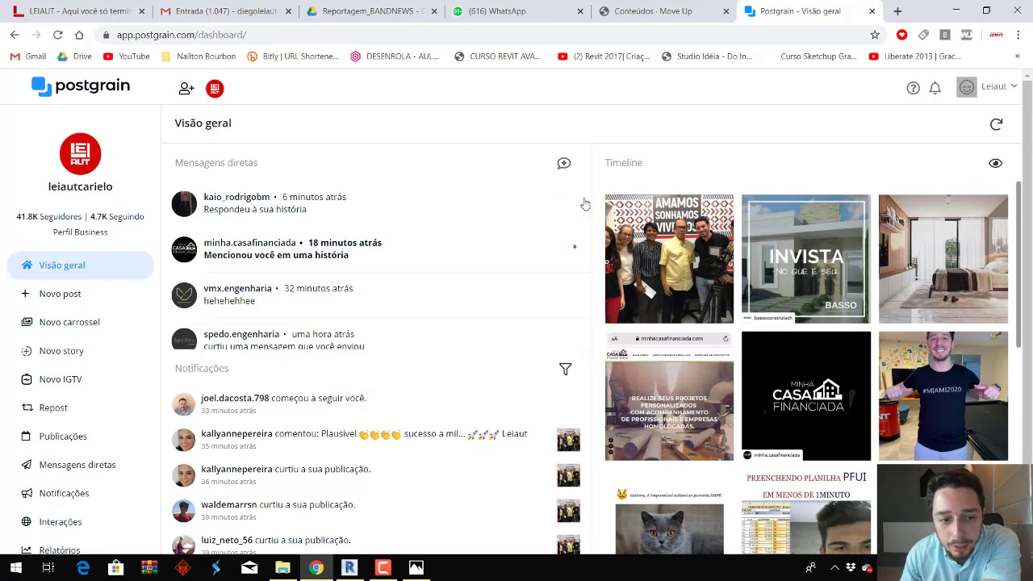
scroll(87, 379, down, 1)
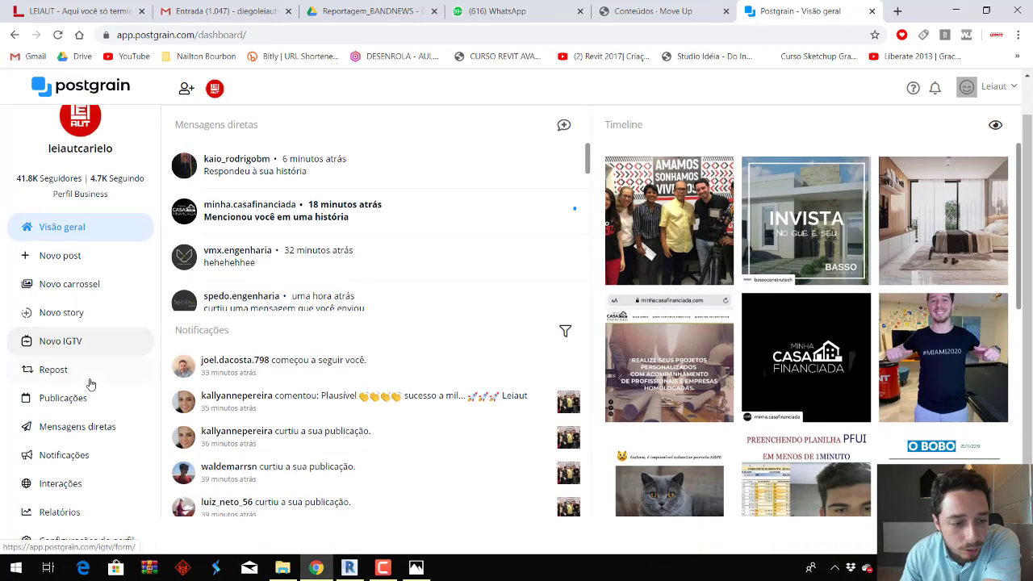
click(125, 321)
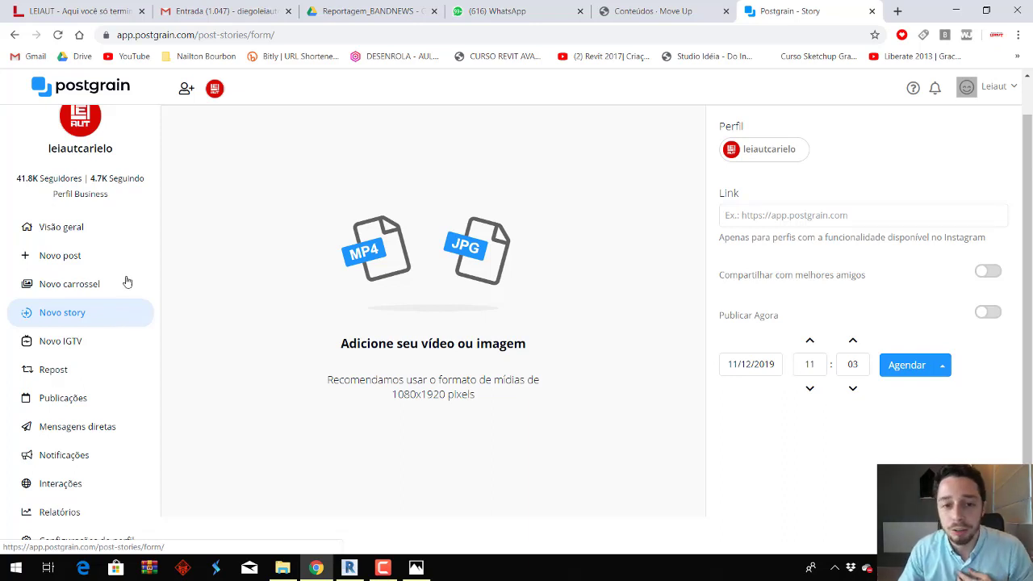
In the WhatsApp tab, search the chat list for a contact and open their chat.
click(485, 12)
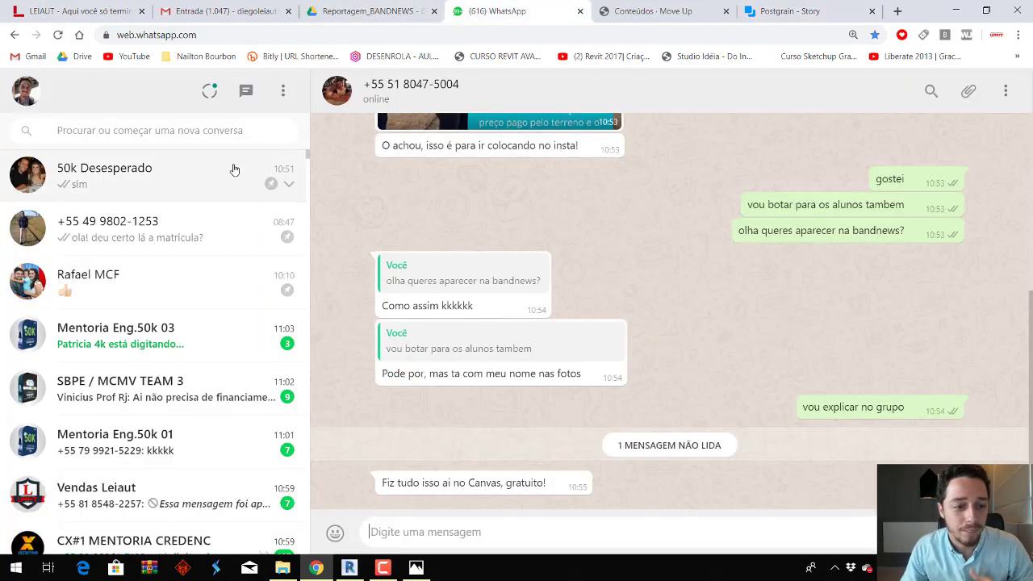
click(185, 133)
text(vini)
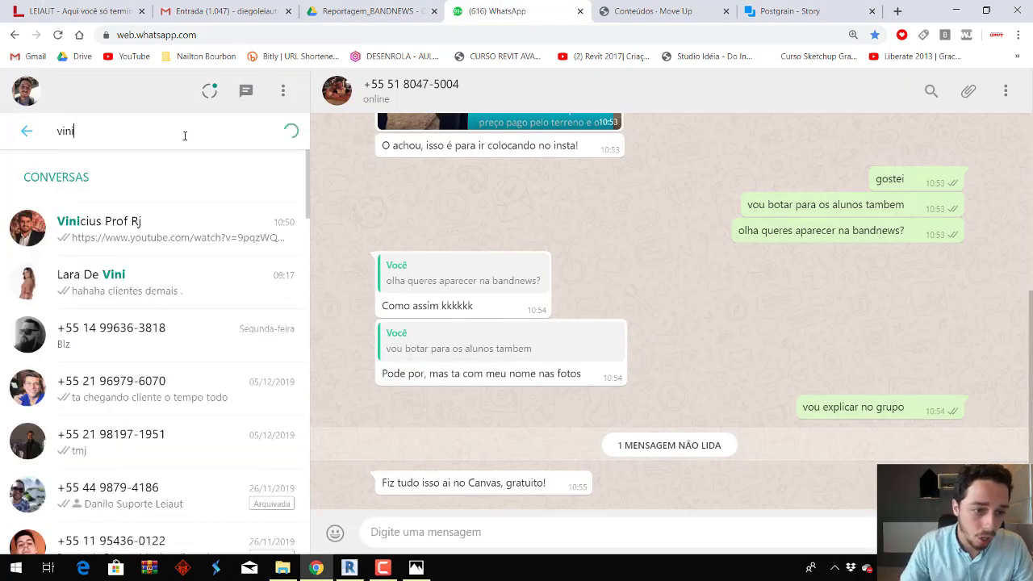
click(138, 235)
Play the earlier construction-site video message, close the viewer, and return to the desktop apps.
scroll(622, 312, up, 2)
scroll(638, 327, up, 3)
scroll(649, 340, up, 3)
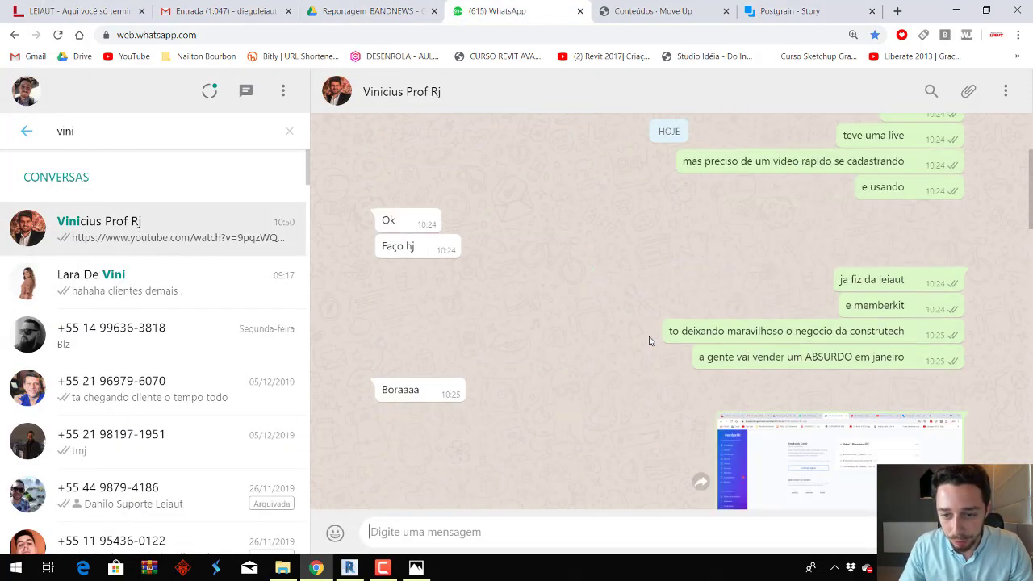
scroll(647, 345, up, 4)
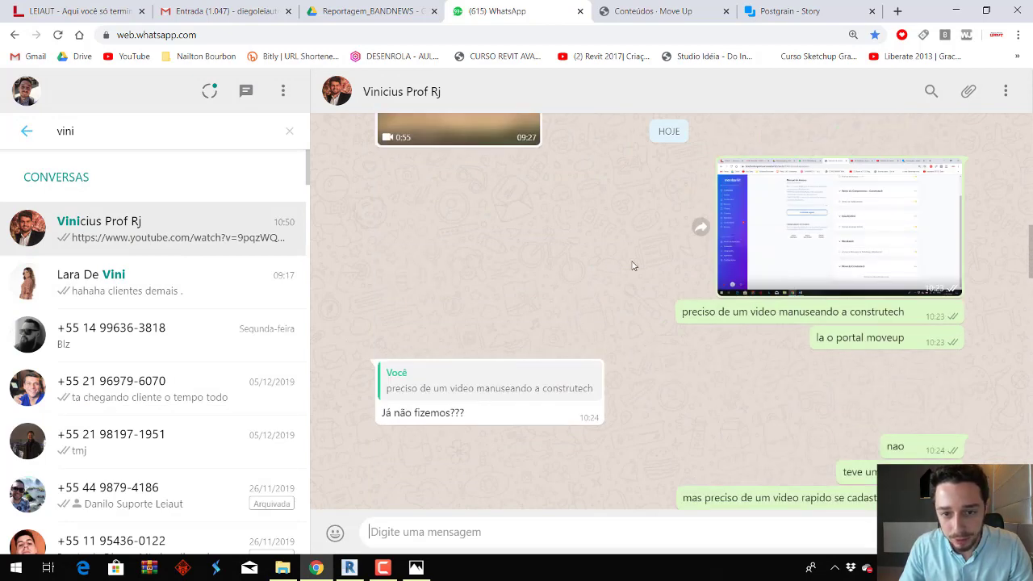
scroll(576, 342, up, 3)
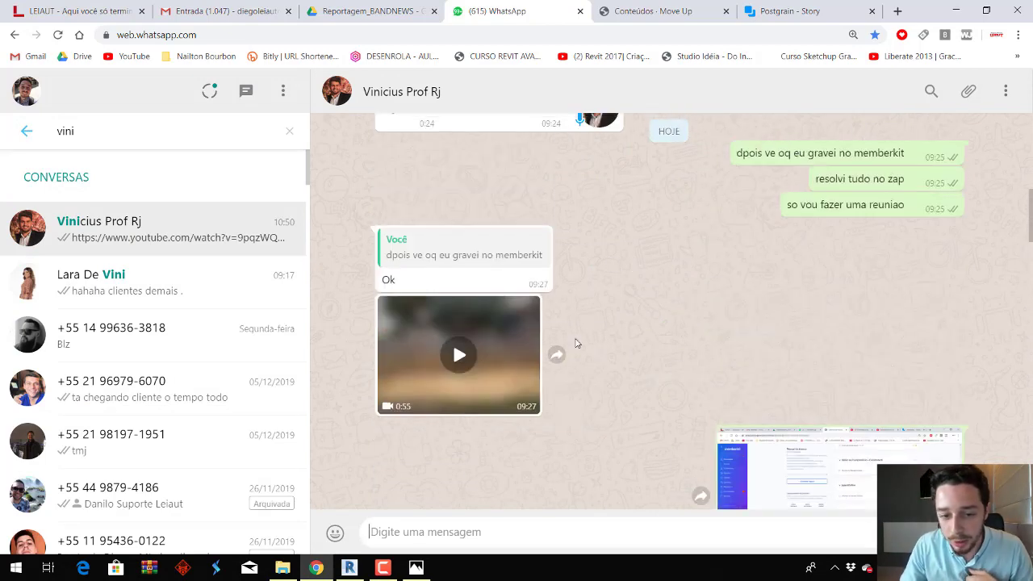
click(474, 349)
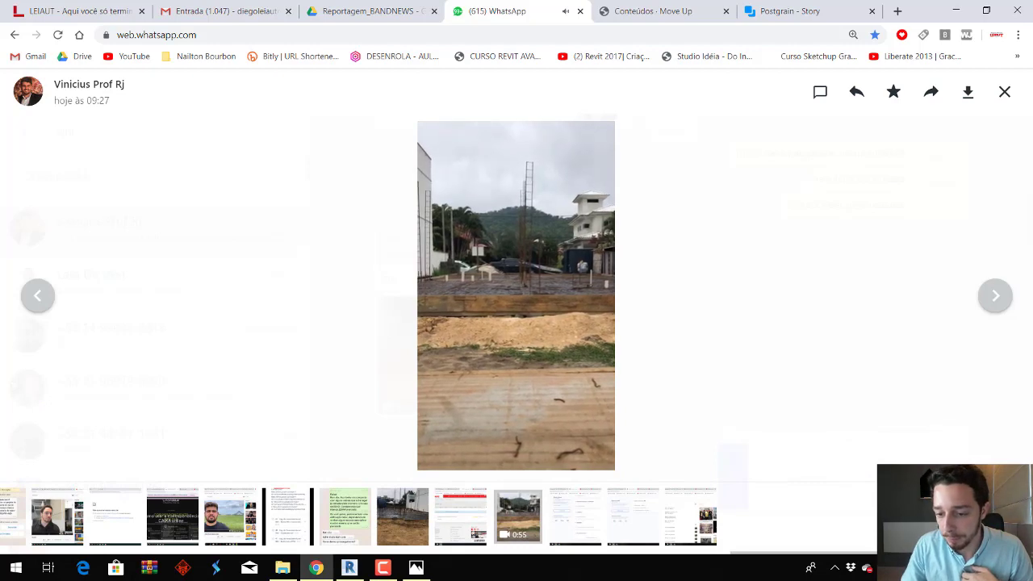
click(898, 567)
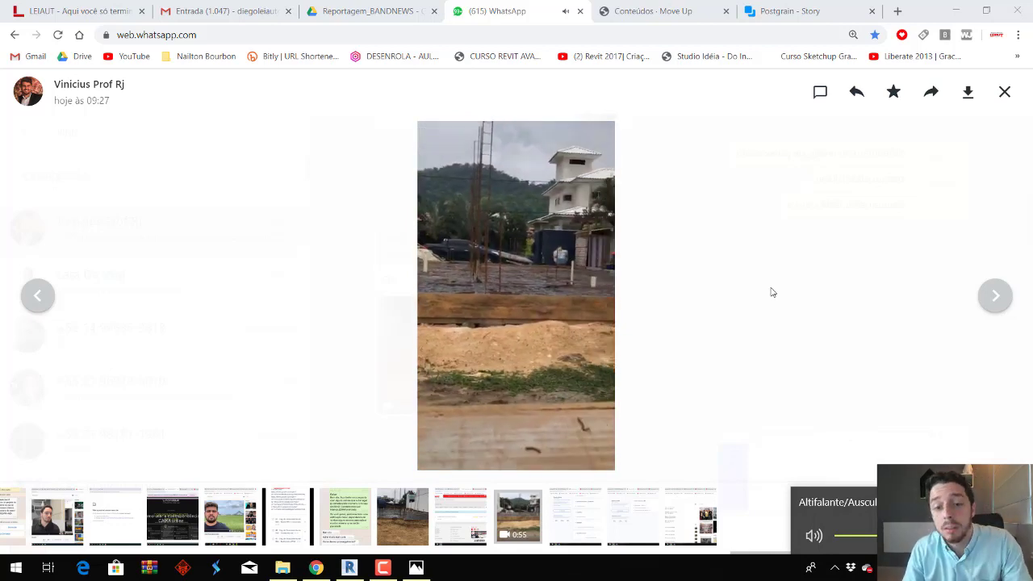
click(1005, 94)
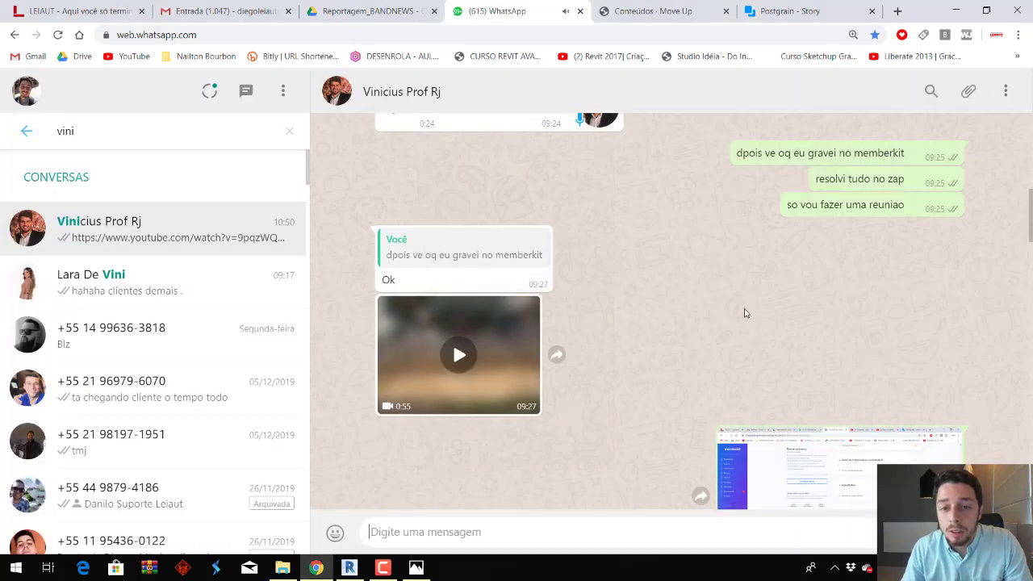
key(alt+Tab)
key(alt+Tab)
key(alt+Tab)
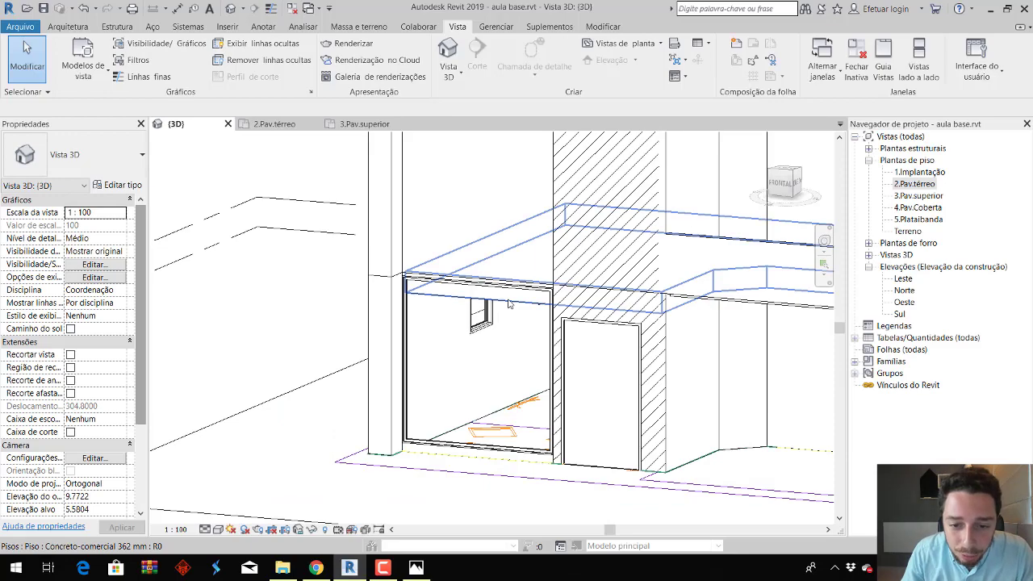
Drag the M_Fixo window down to sill height 0.1050 and select the Concreto-comercial 362 mm slab above.
mouse_move(508, 303)
shift+middle_down()
mouse_move(604, 379)
mouse_move(510, 452)
shift+middle_up()
click(511, 453)
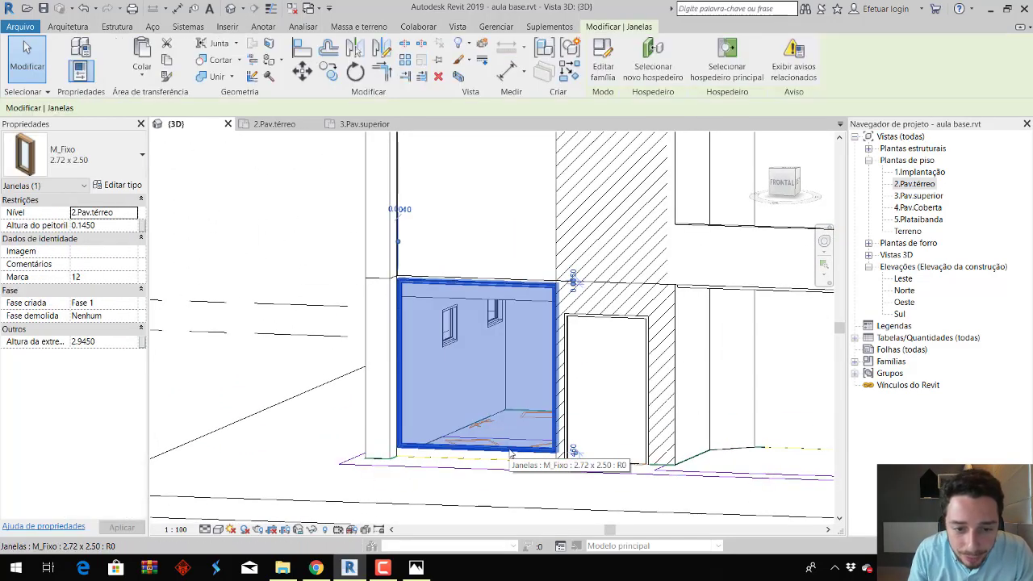
drag(510, 452, 510, 455)
key(Escape)
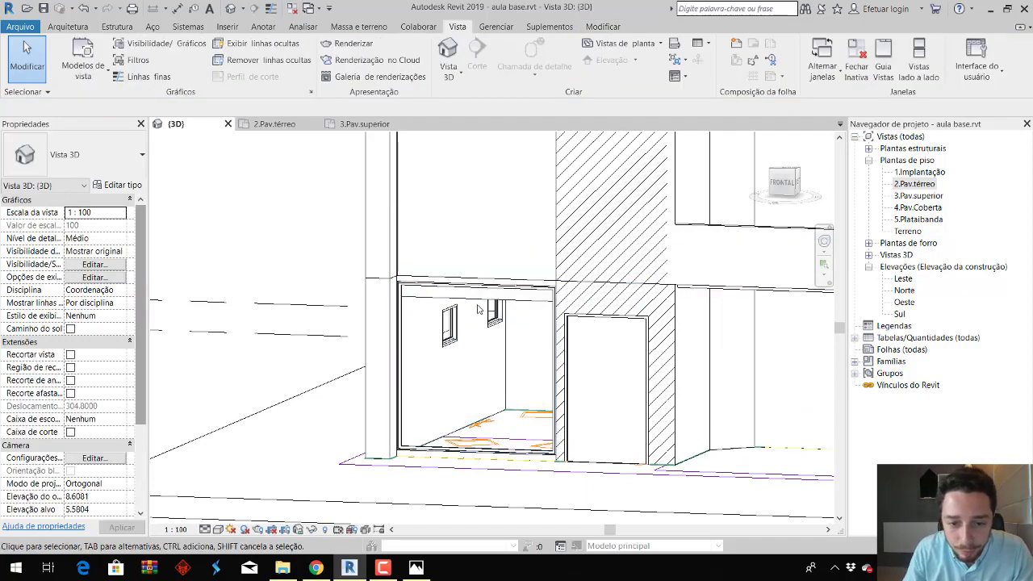
click(477, 295)
mouse_move(567, 361)
shift+middle_down()
mouse_move(562, 369)
mouse_move(619, 346)
mouse_move(700, 363)
mouse_move(574, 330)
shift+middle_up()
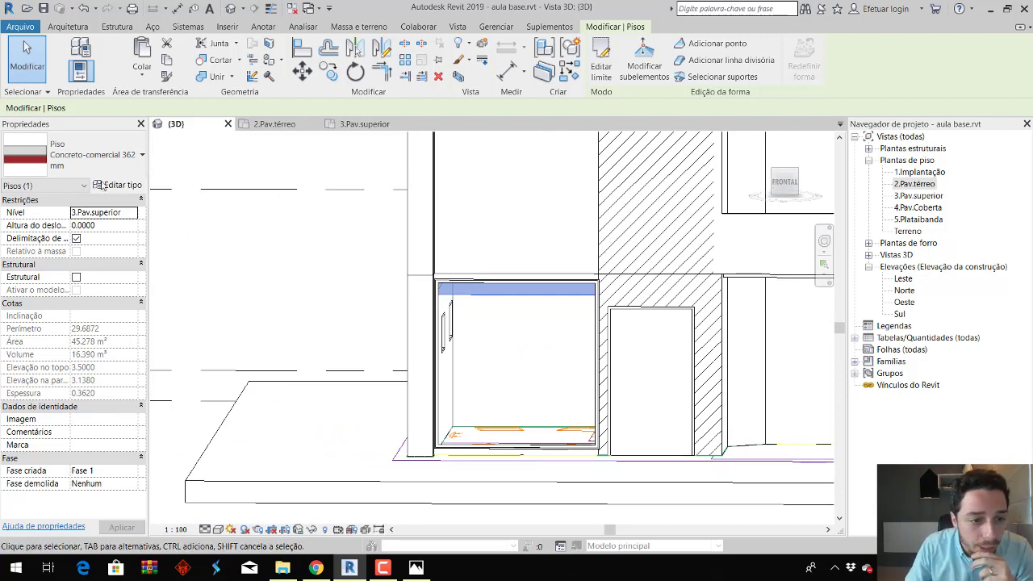
click(103, 185)
click(660, 183)
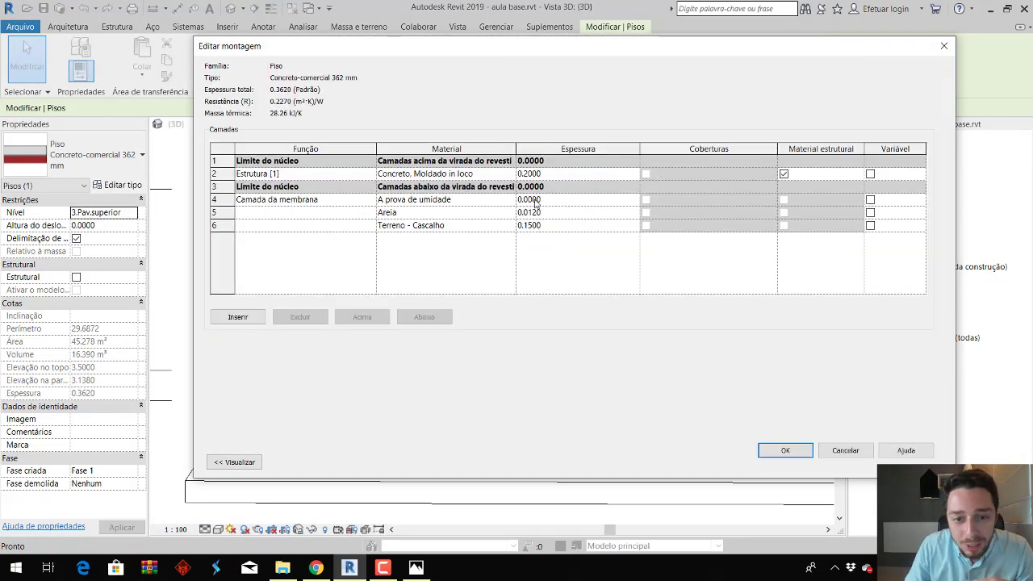
click(235, 198)
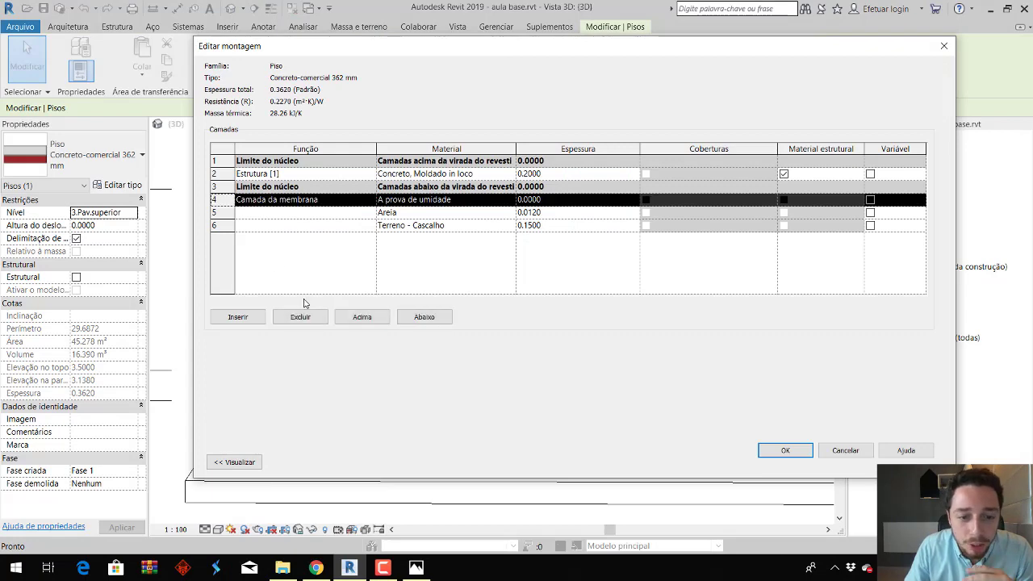
click(306, 316)
click(308, 317)
click(307, 317)
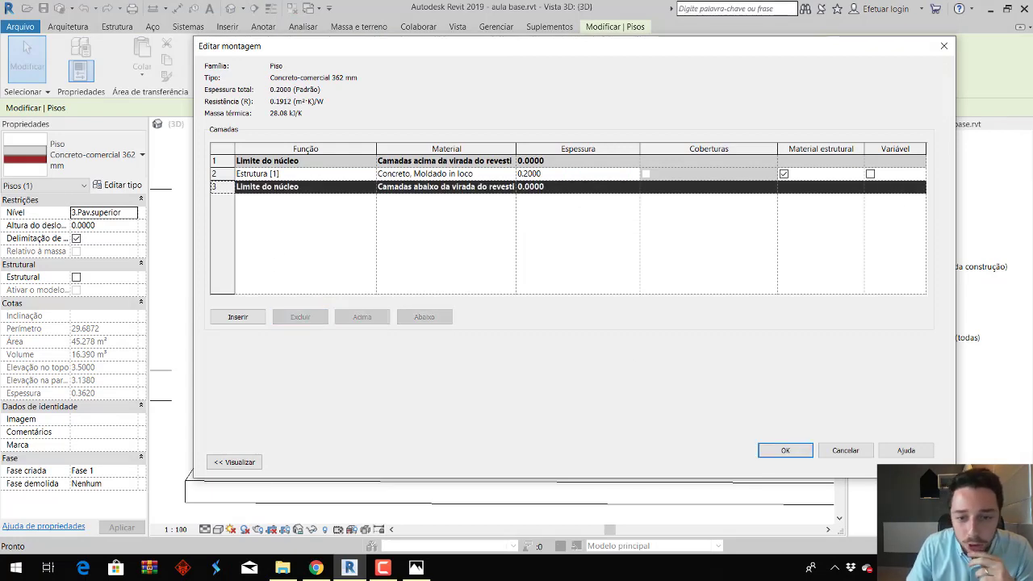
click(785, 450)
click(796, 461)
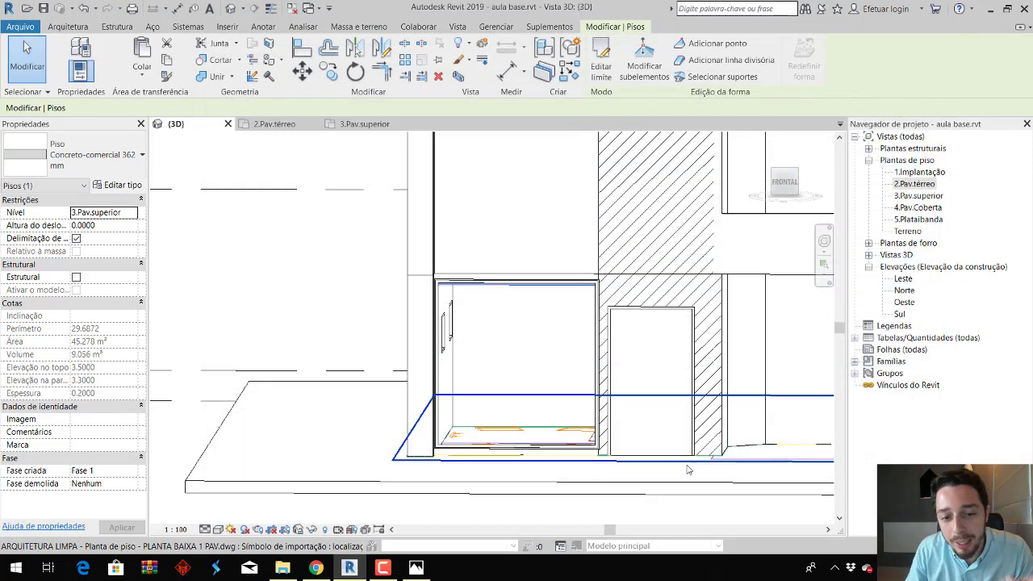
click(302, 321)
click(510, 291)
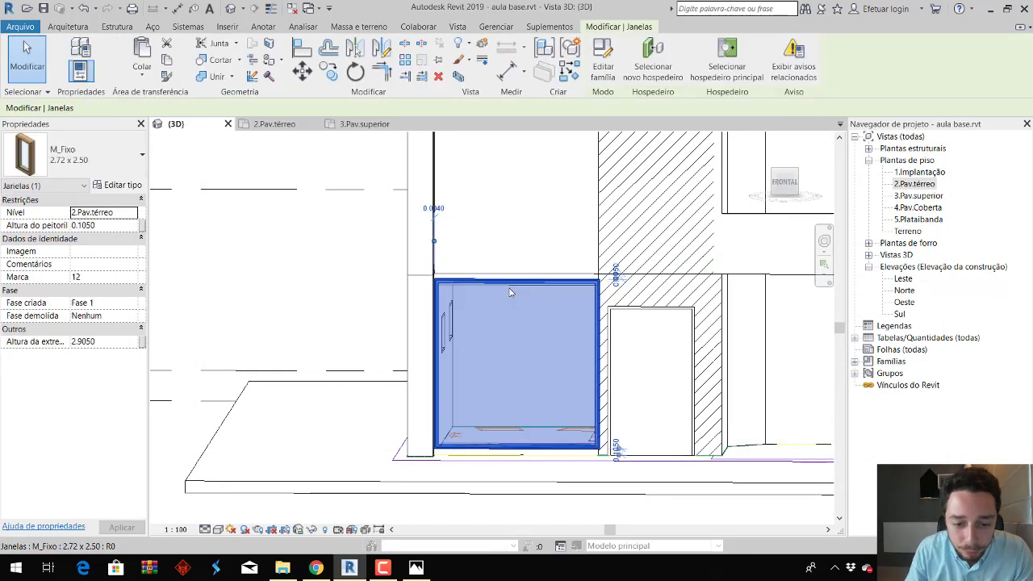
click(356, 305)
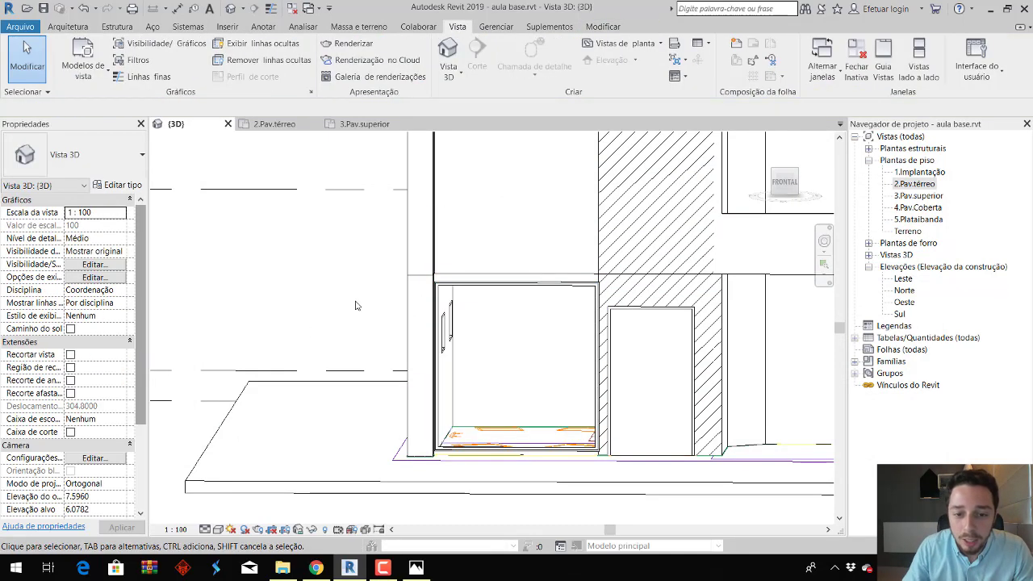
scroll(511, 326, down, 3)
scroll(525, 363, up, 3)
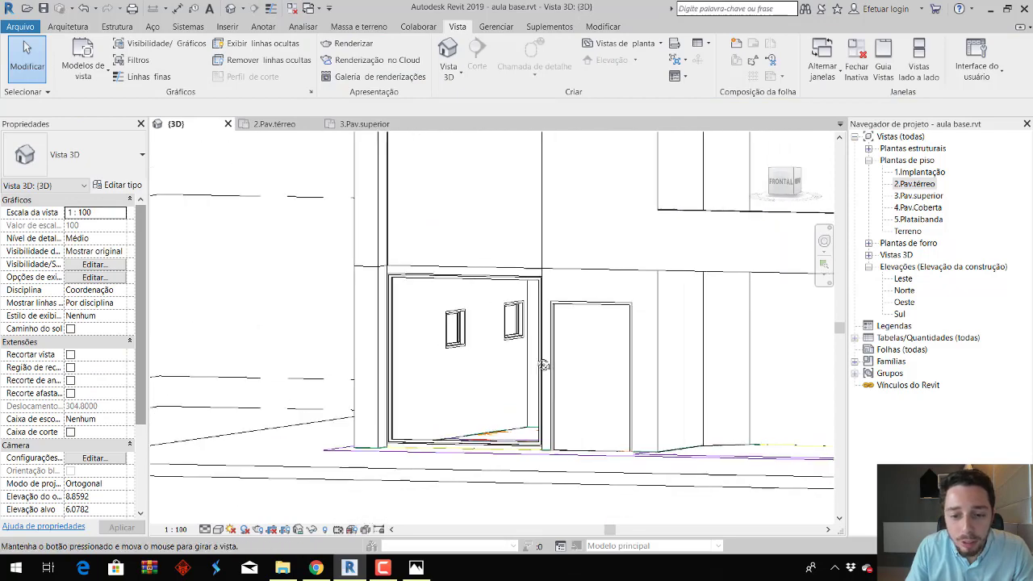
scroll(532, 391, up, 2)
mouse_move(532, 391)
shift+middle_down()
mouse_move(588, 421)
mouse_move(495, 291)
mouse_move(565, 374)
shift+middle_up()
Paste the large window aligned to level 3.Pav.superior, directly above the original.
click(496, 286)
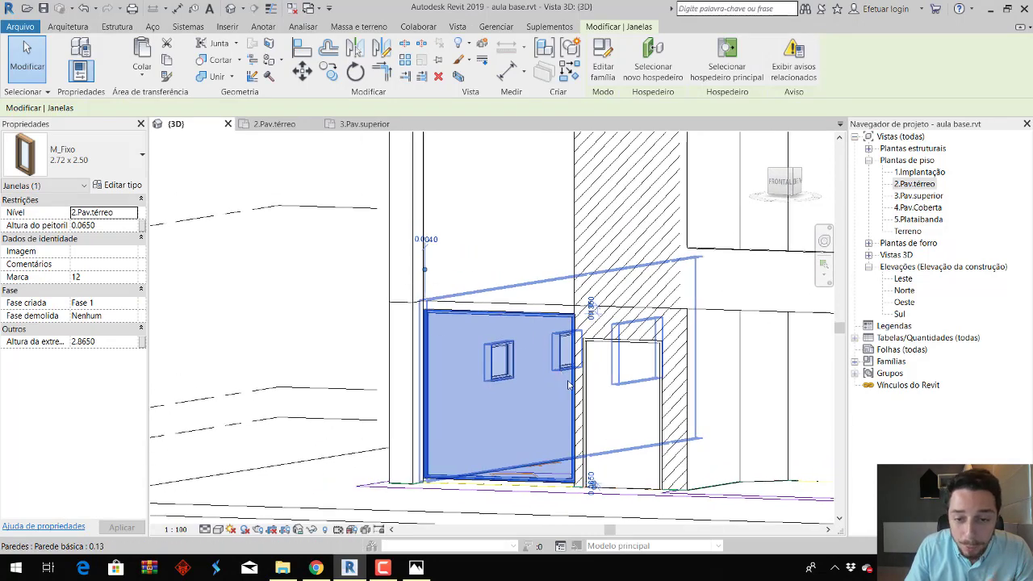
scroll(599, 408, down, 2)
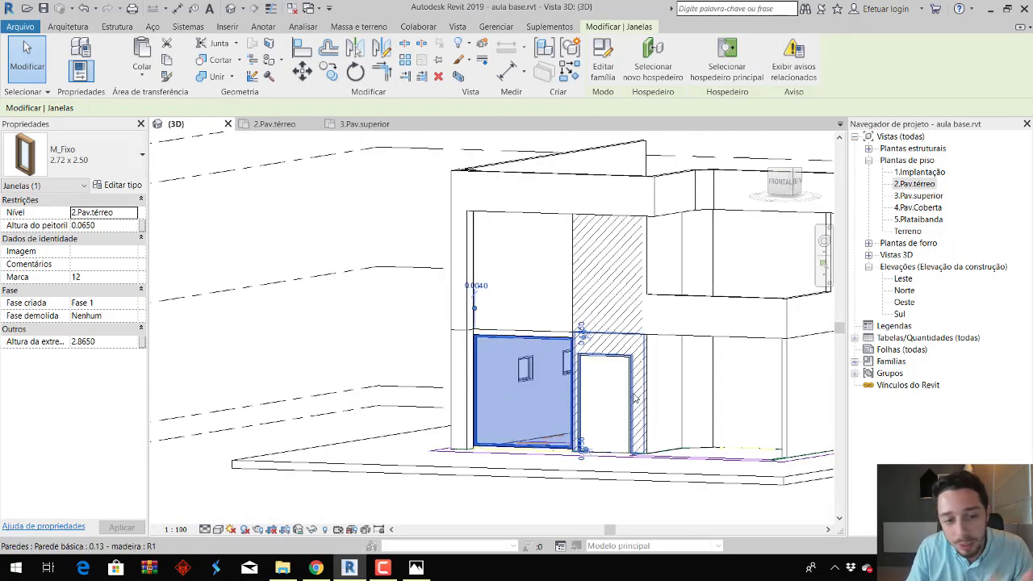
click(142, 71)
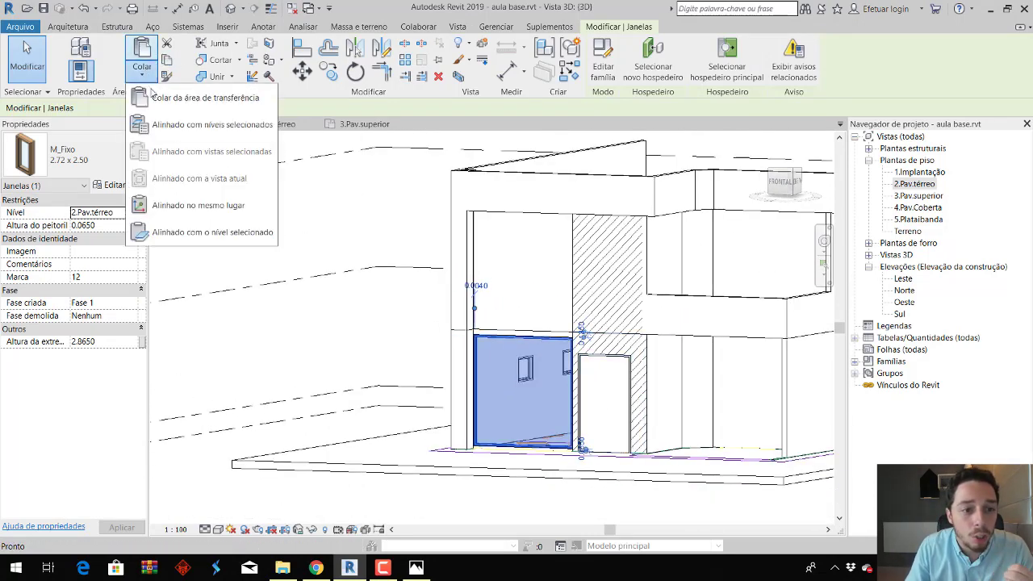
click(178, 124)
click(256, 201)
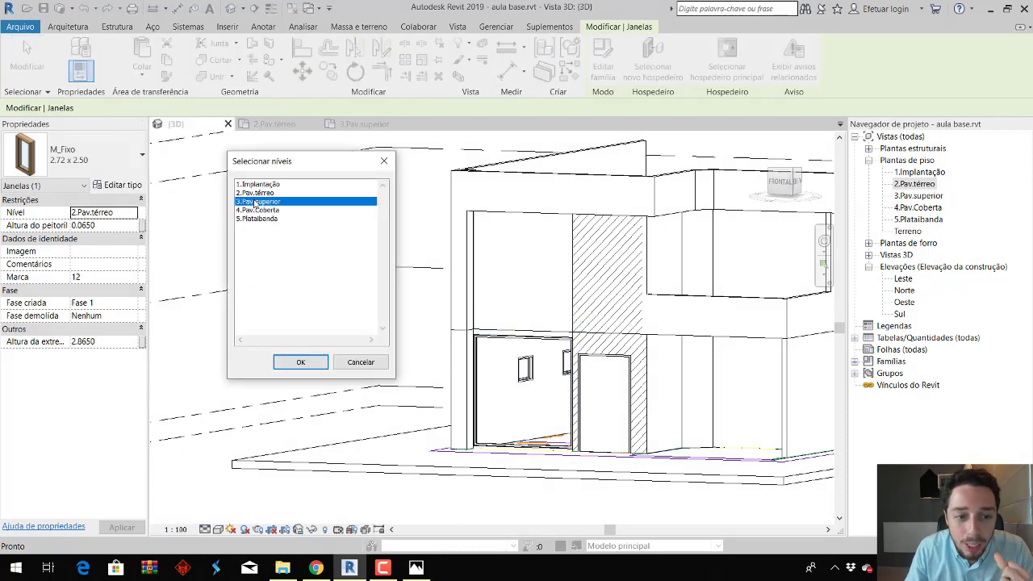
click(318, 368)
click(442, 353)
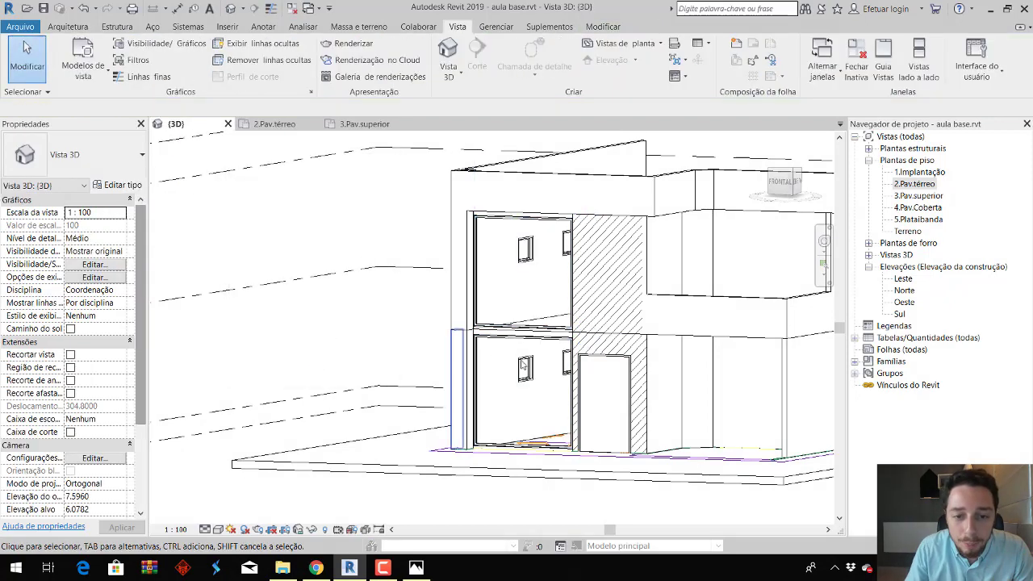
Orbit to check the upper-floor window, then open the 2.Pav.térreo floor plan.
mouse_move(442, 352)
shift+middle_down()
mouse_move(350, 393)
mouse_move(346, 283)
shift+middle_up()
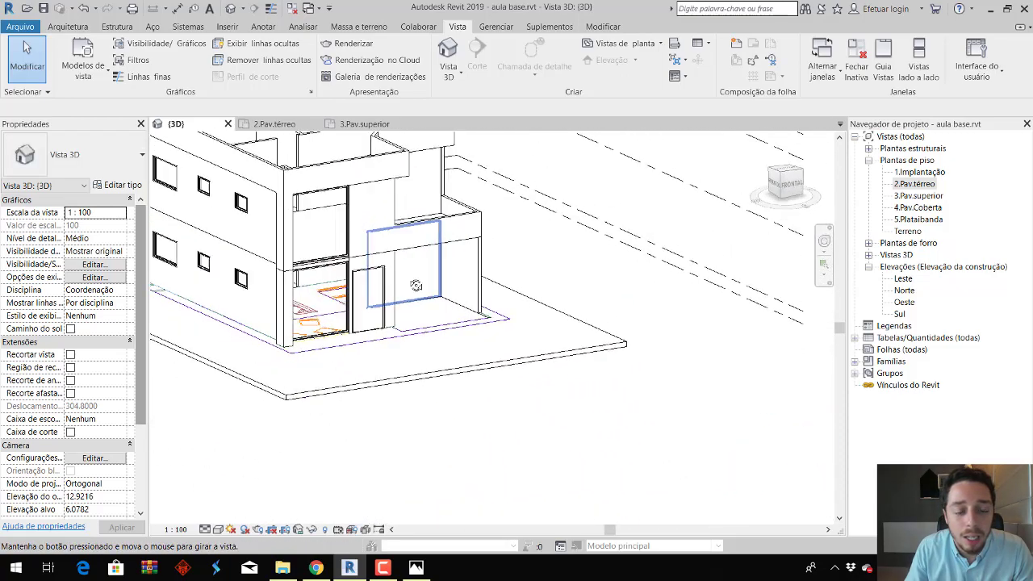
mouse_move(346, 282)
shift+middle_down()
mouse_move(394, 282)
mouse_move(392, 347)
mouse_move(347, 358)
shift+middle_up()
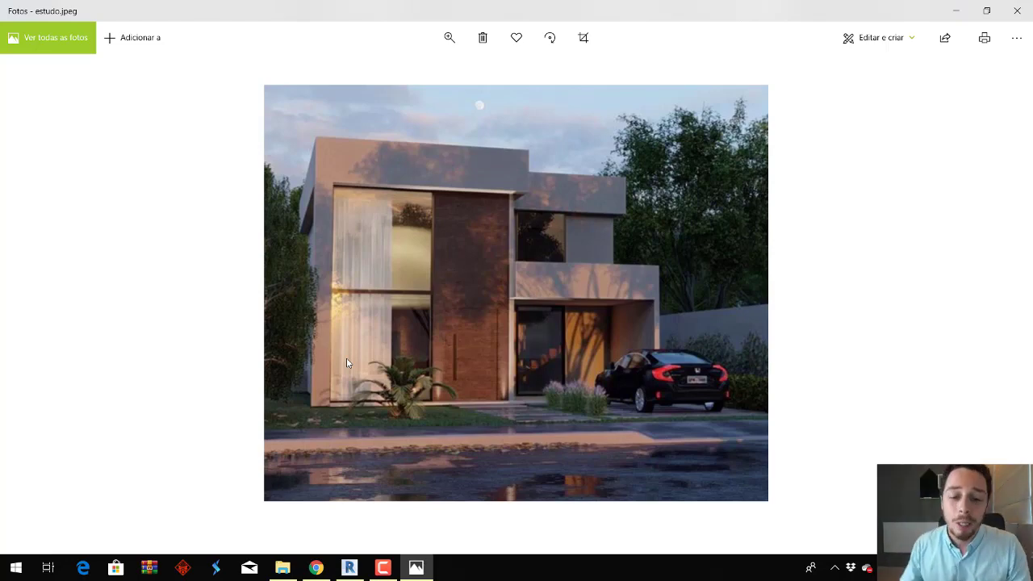
key(alt+Tab)
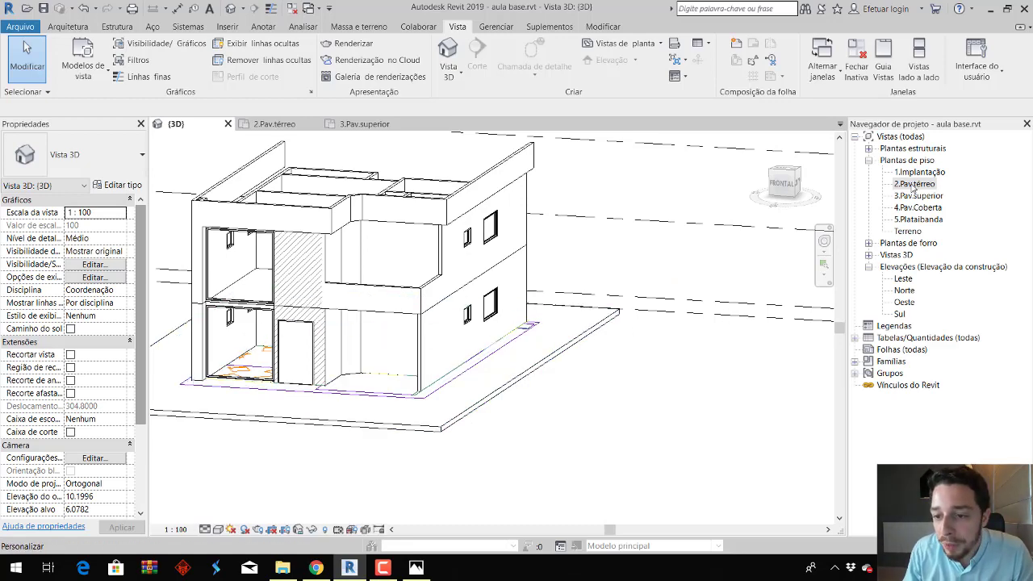
double_click(914, 184)
Select the 2.72 x 2.50 window on the front wall of the plan.
scroll(539, 371, down, 2)
scroll(540, 370, down, 1)
scroll(539, 370, down, 1)
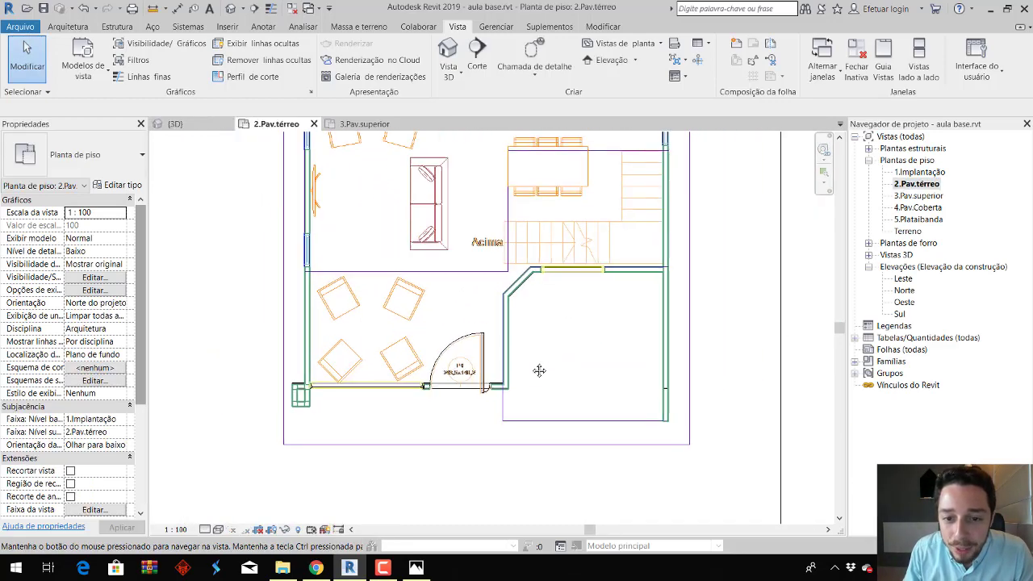
scroll(553, 334, up, 2)
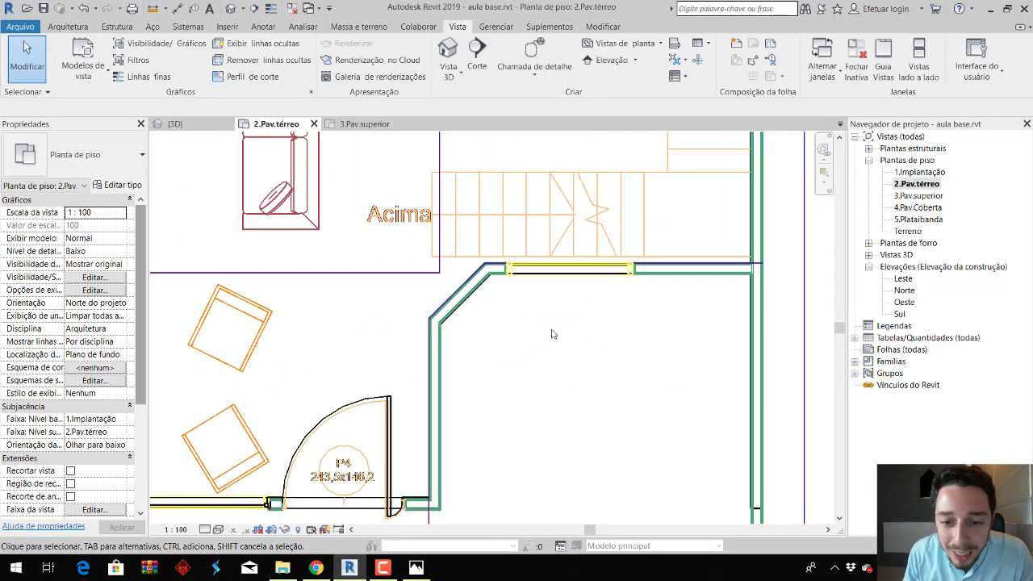
scroll(259, 415, down, 1)
click(250, 412)
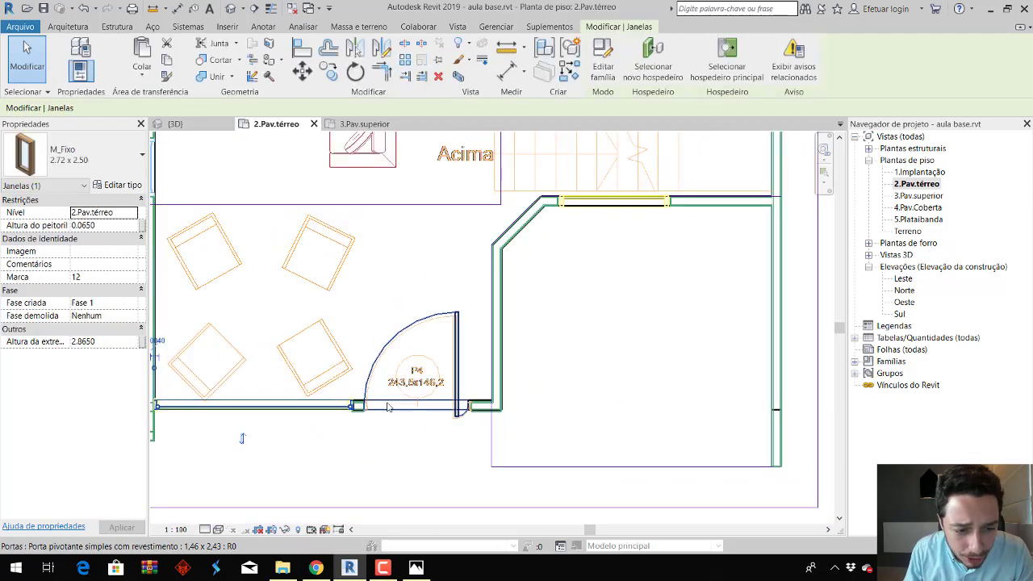
middle_drag(387, 408, 407, 421)
Create a similar window with CS in the wall by the stair.
key(c)
key(s)
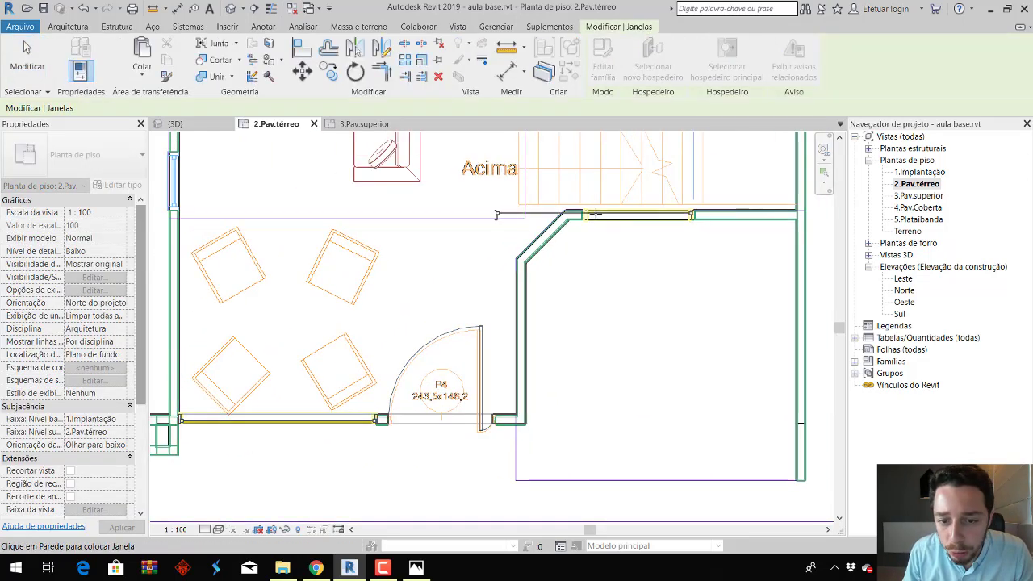
click(736, 215)
key(Escape)
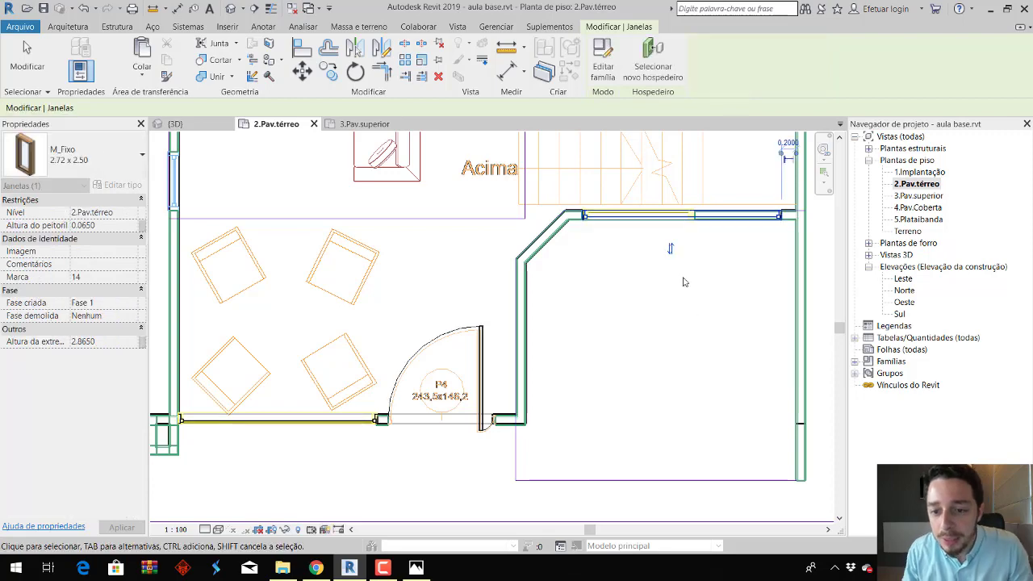
click(646, 333)
click(777, 218)
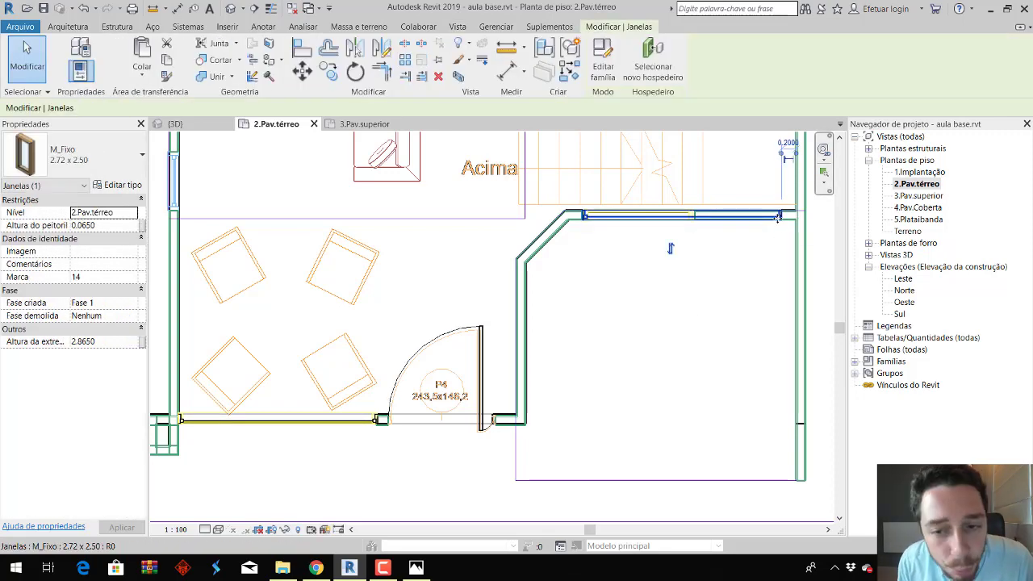
key(Escape)
Start an aligned dimension with DI, cancel it, and check the stair-wall window.
scroll(686, 217, up, 1)
scroll(686, 216, up, 3)
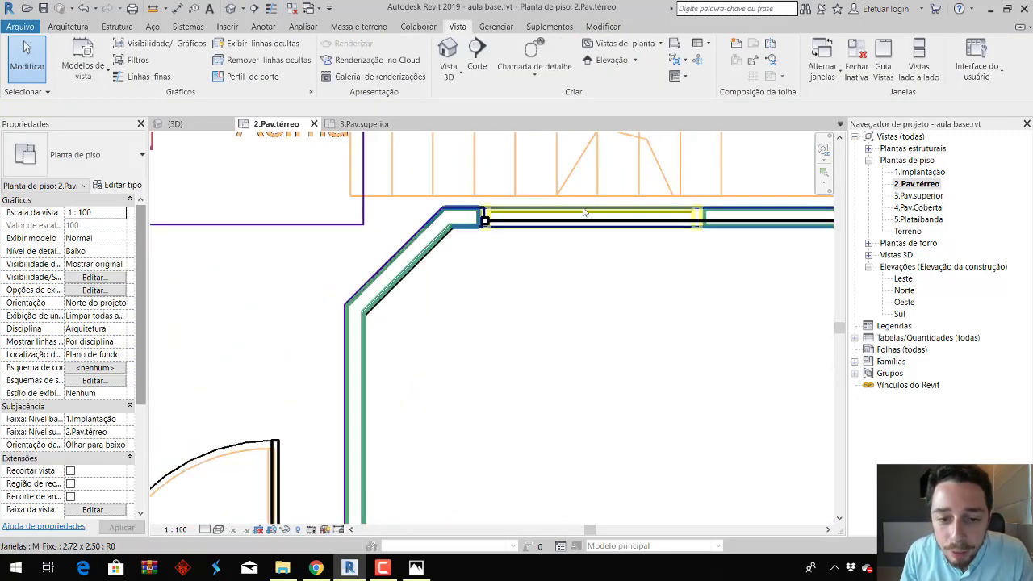
key(d)
key(i)
scroll(699, 221, up, 2)
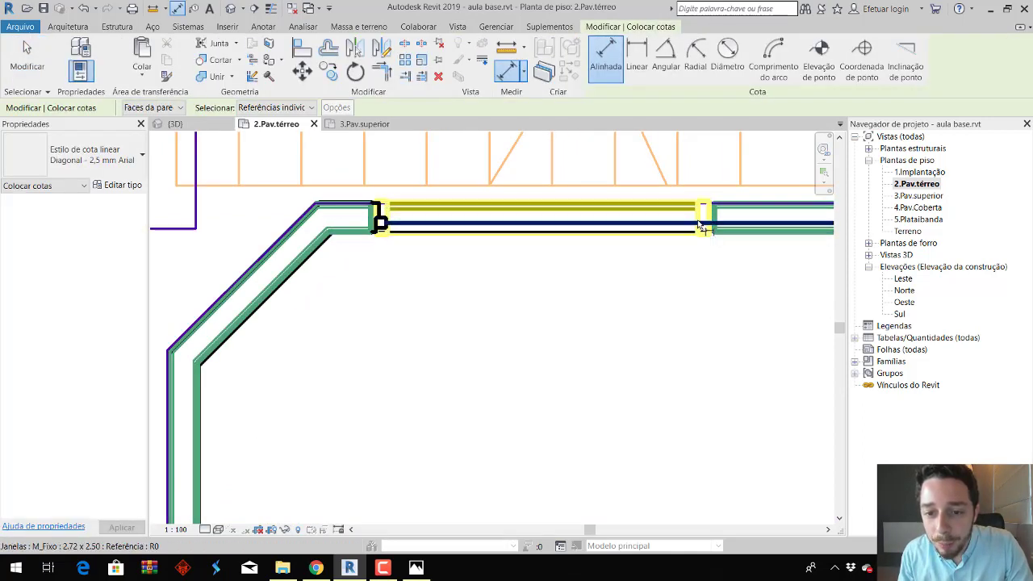
key(Escape)
key(Escape)
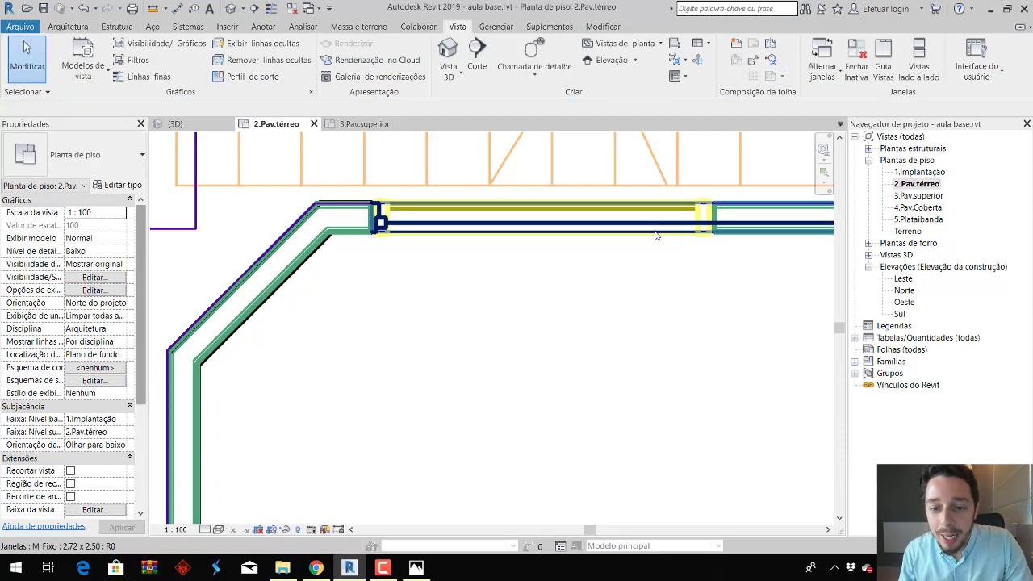
click(657, 235)
click(683, 319)
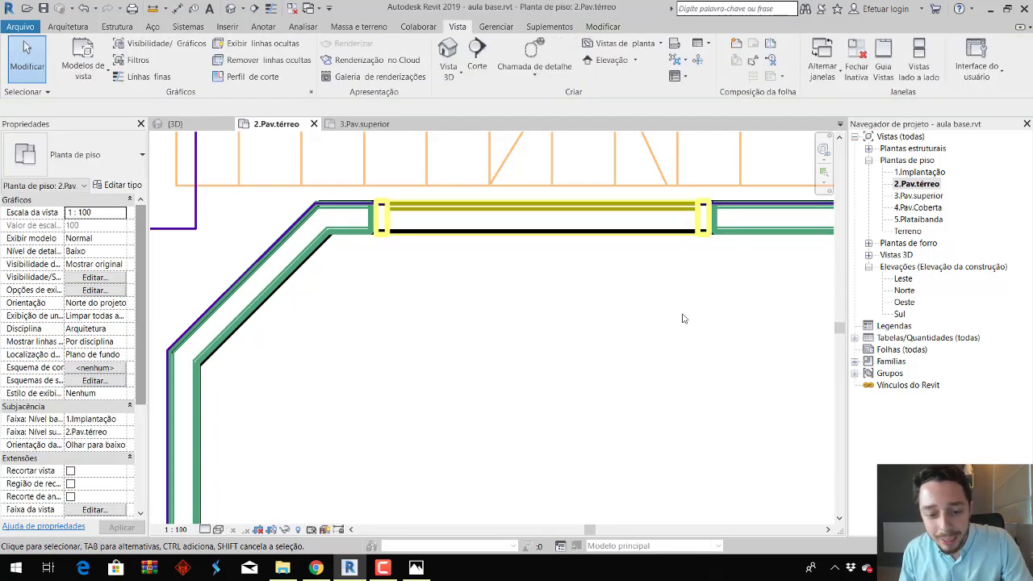
Measure the drawn window opening by the stair as 1.49 without placing the dimension.
key(i)
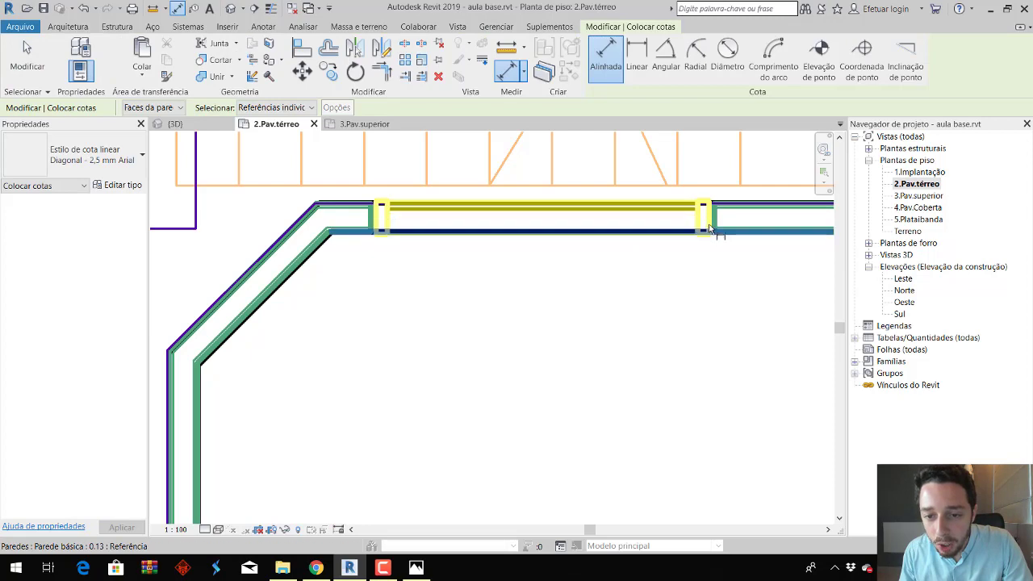
click(710, 229)
click(380, 230)
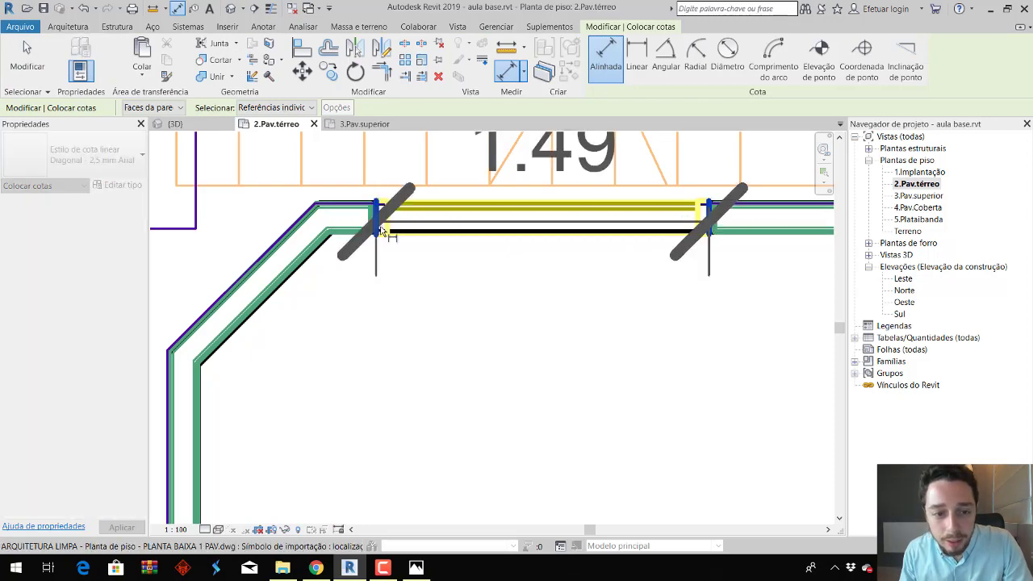
key(Escape)
key(Escape)
scroll(484, 287, down, 2)
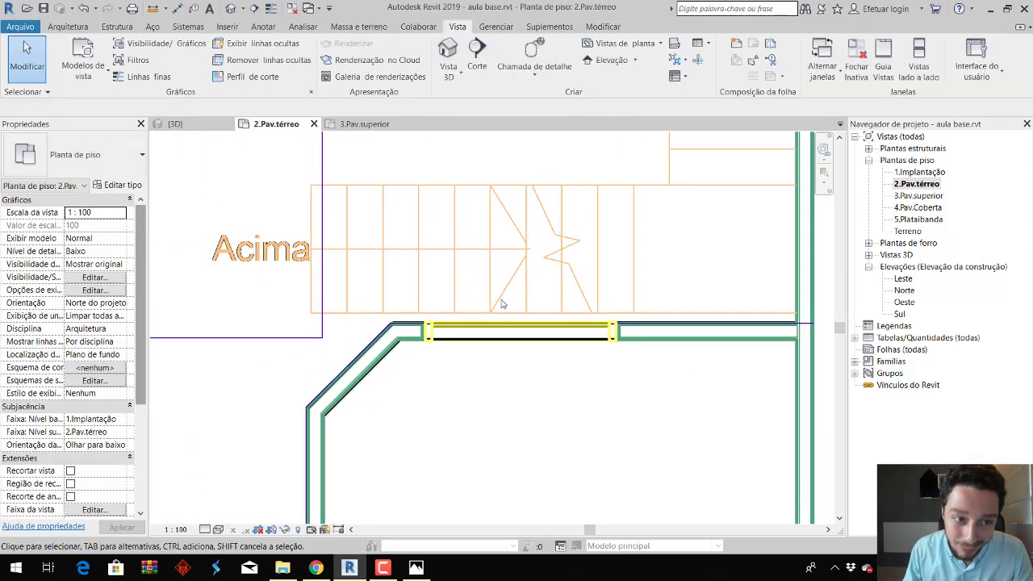
click(87, 29)
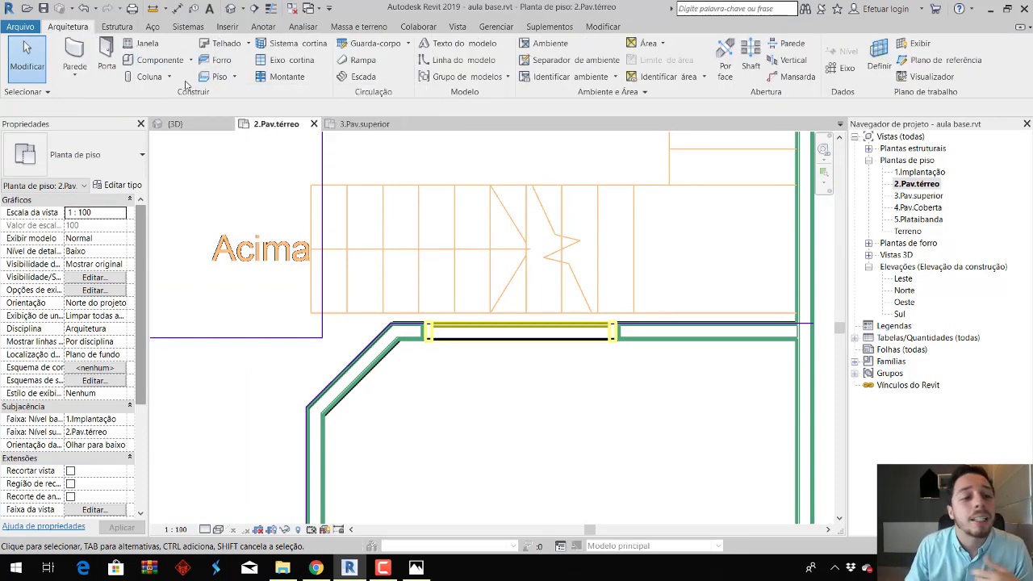
Place an M_Fixo 0915 x 1220mm window in the stair-side wall and open its type properties.
click(129, 44)
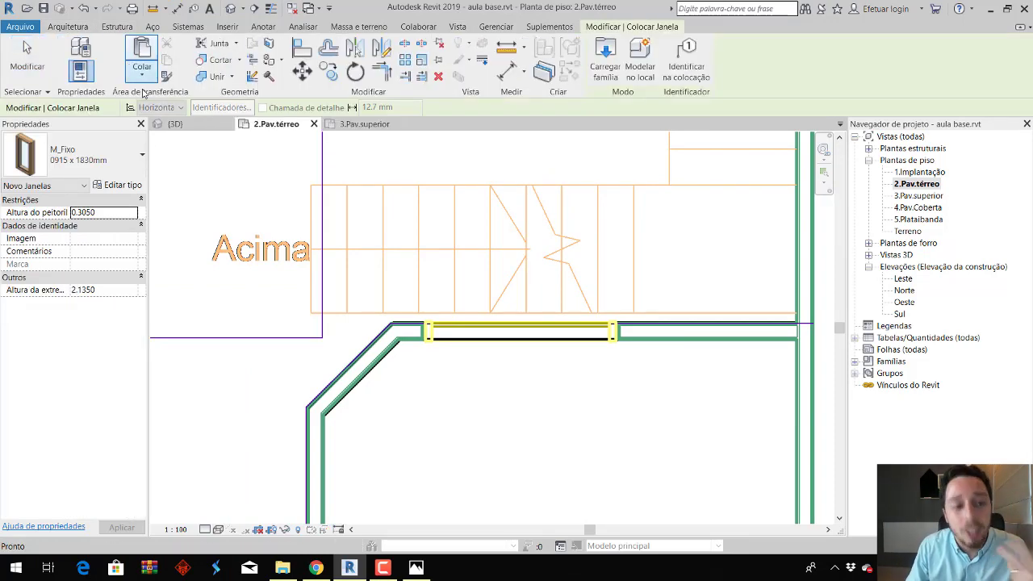
click(142, 155)
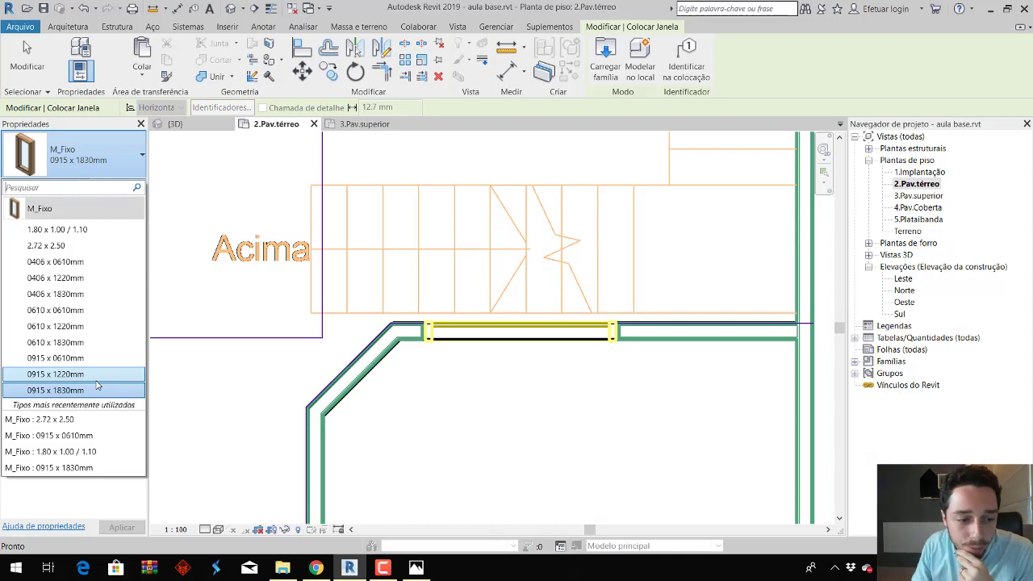
click(97, 383)
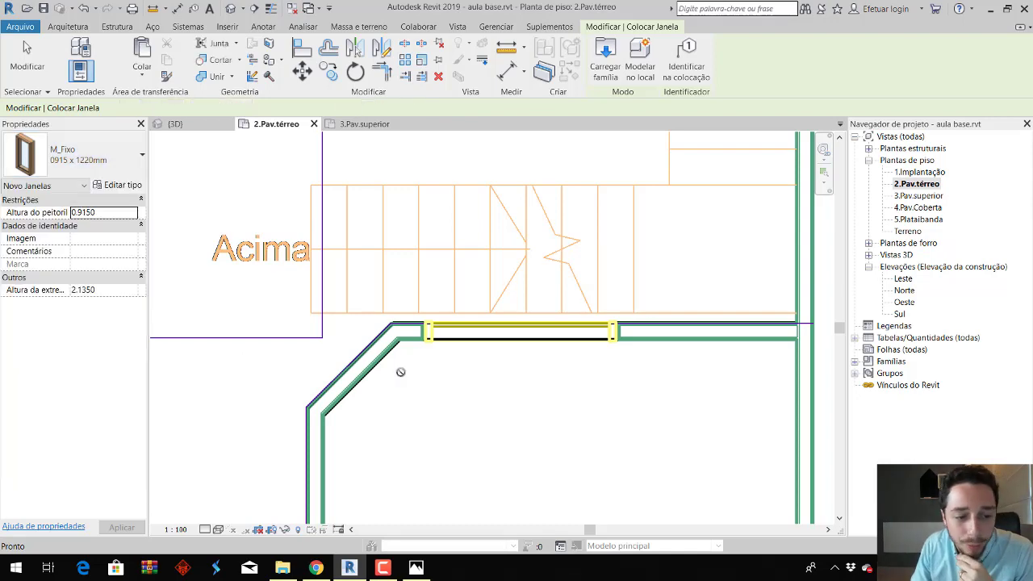
click(521, 333)
key(Escape)
click(573, 339)
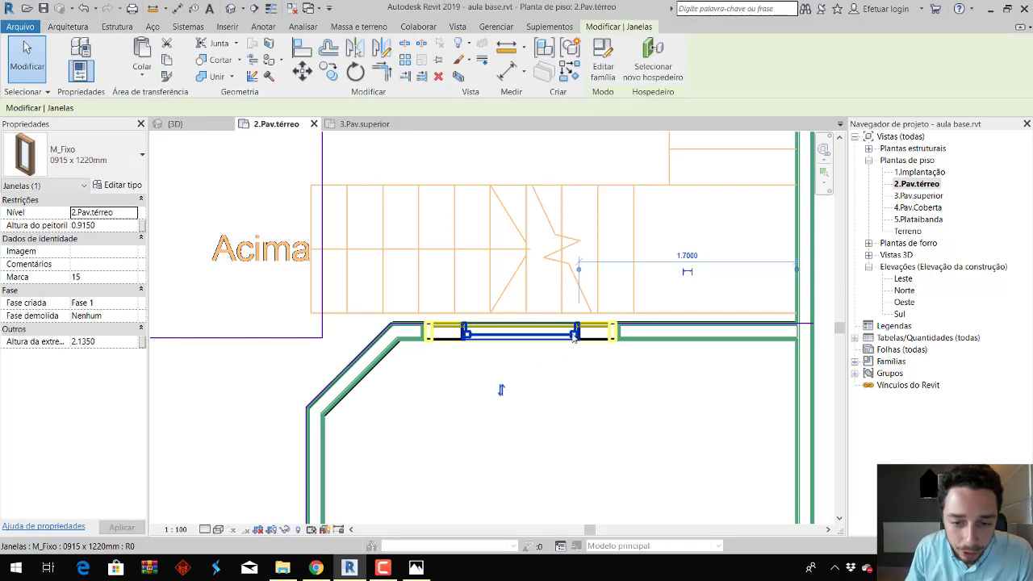
click(118, 193)
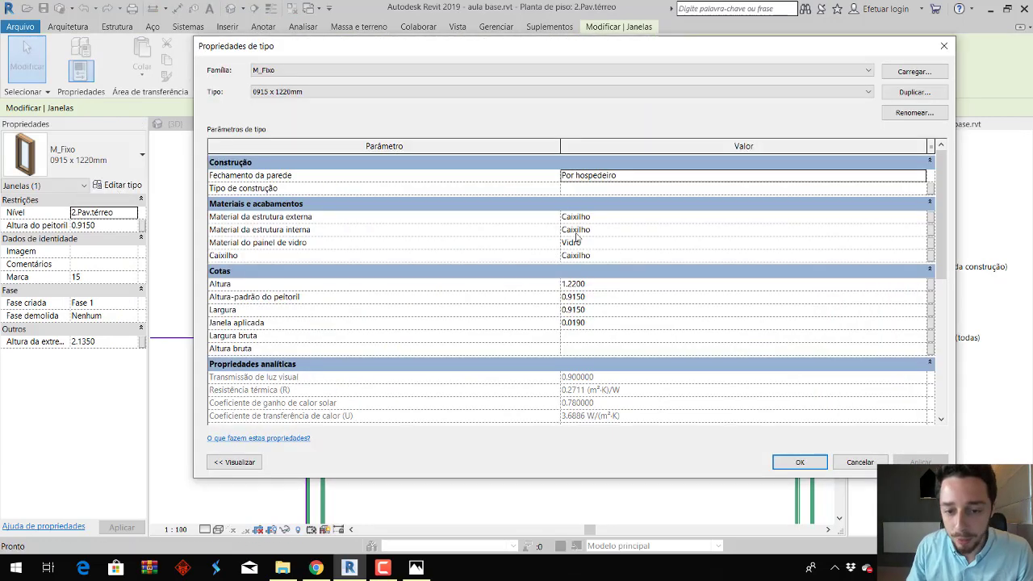
Rename the window type to 1.49 x 2.60, with width 1.49 and height 2.60.
click(596, 310)
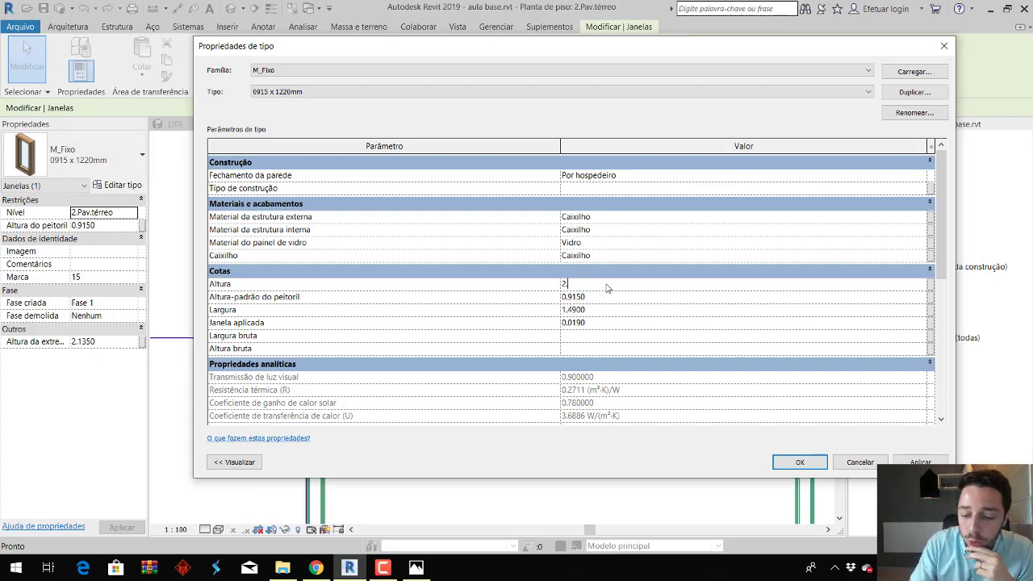
click(927, 115)
text(1.49 x 2.60)
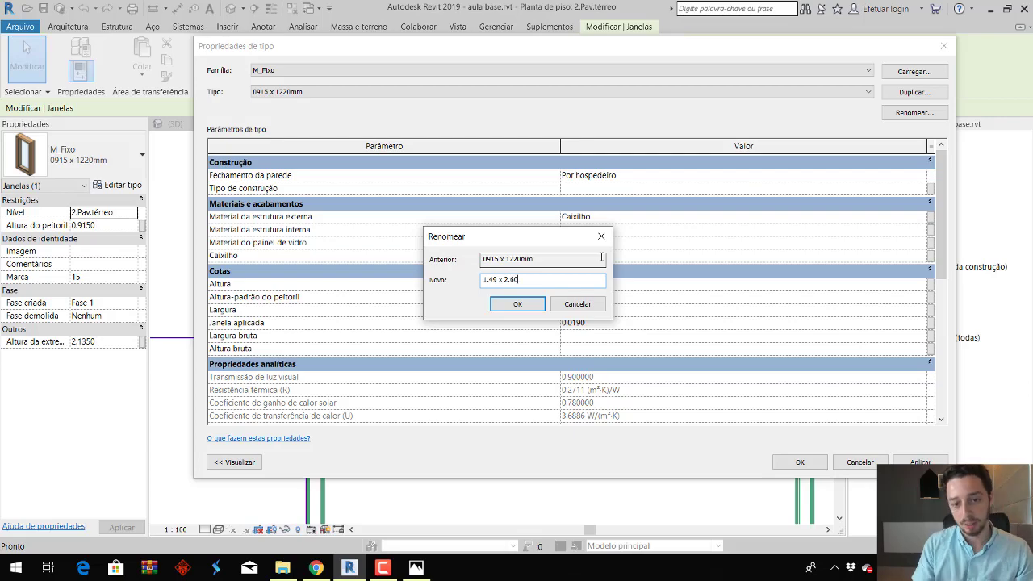
key(Return)
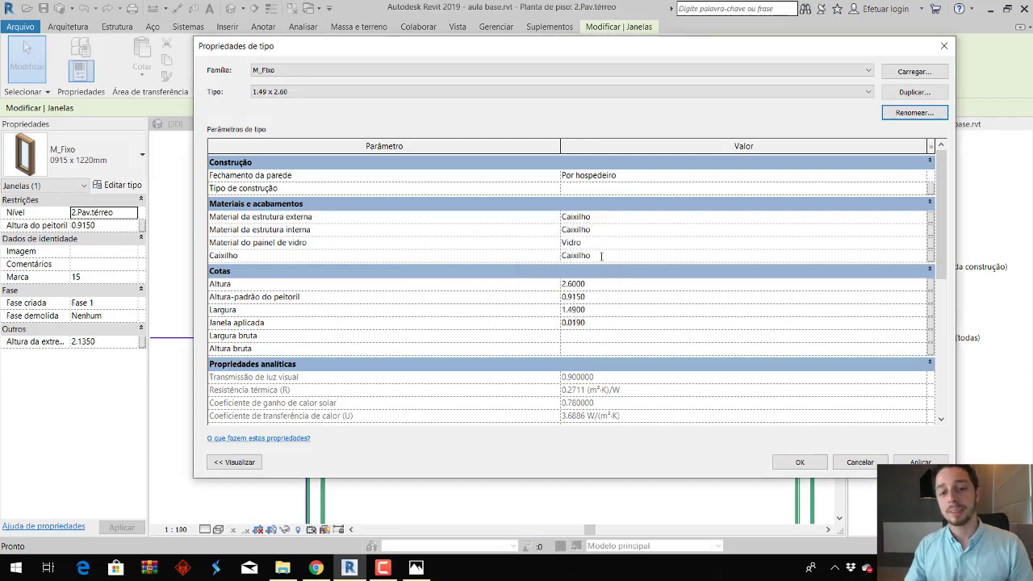
click(800, 462)
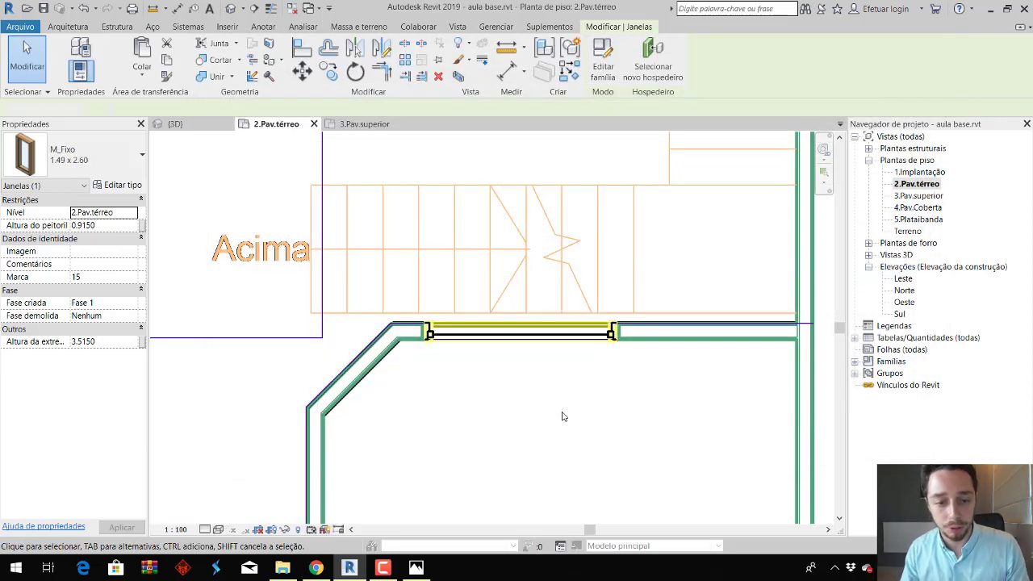
Open the 3D view and enter 0.815 in the ground-floor window's sill dimension, lowering it to 0.1150.
key(Escape)
click(457, 25)
click(448, 53)
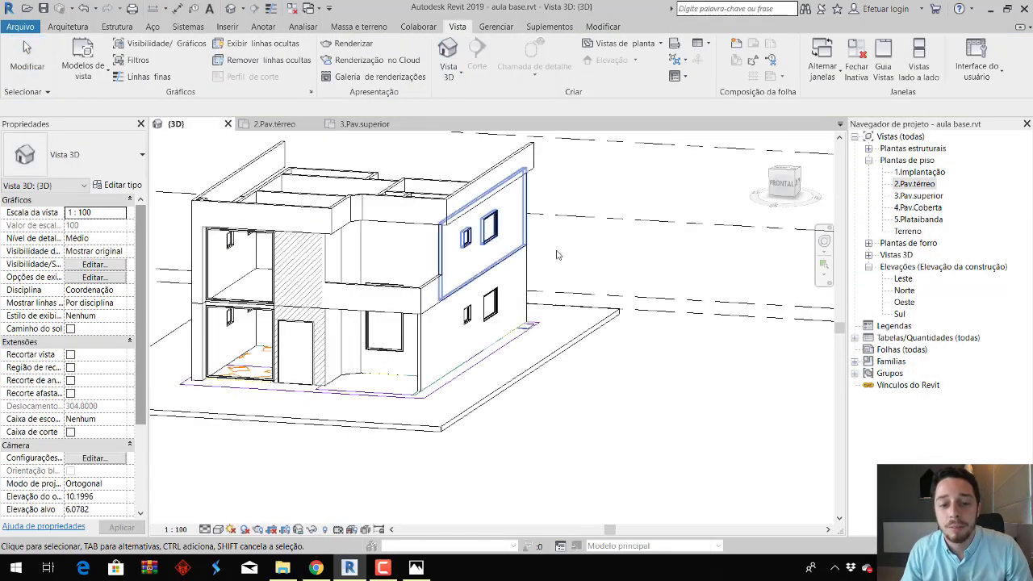
mouse_move(500, 315)
shift+middle_down()
mouse_move(477, 349)
mouse_move(464, 301)
mouse_move(479, 369)
mouse_move(419, 364)
shift+middle_up()
click(462, 306)
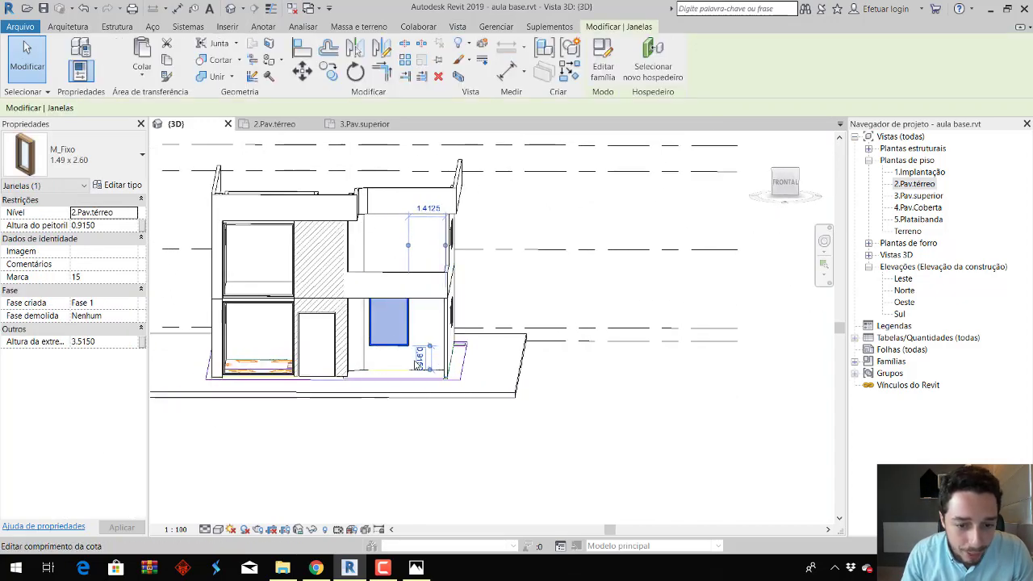
scroll(424, 361, up, 1)
click(423, 355)
text(0.815)
key(Return)
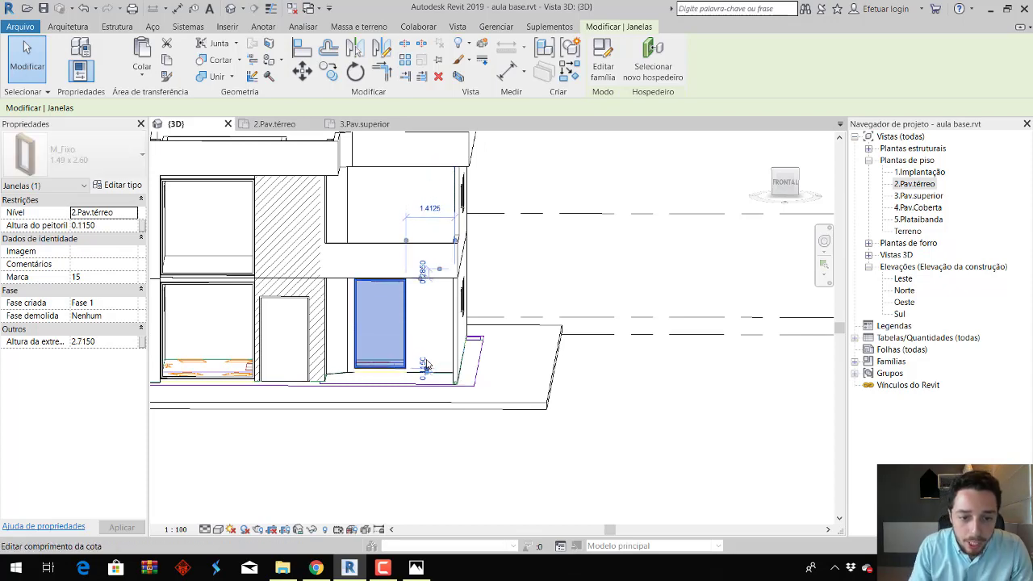
Orbit around the lowered window and compare it with the reference render.
click(667, 406)
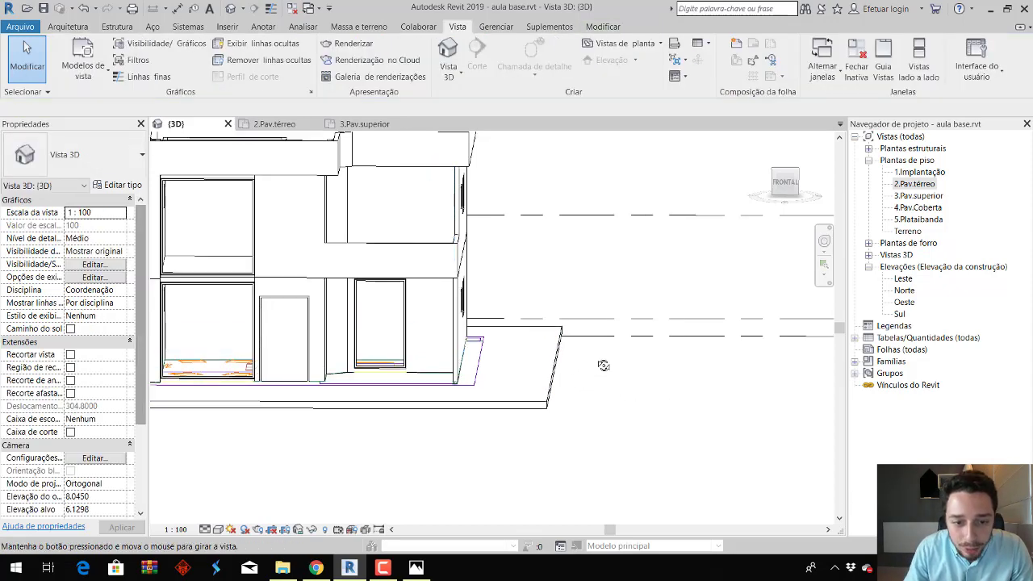
shift+middle_drag(604, 362, 455, 369)
scroll(423, 352, up, 3)
click(423, 352)
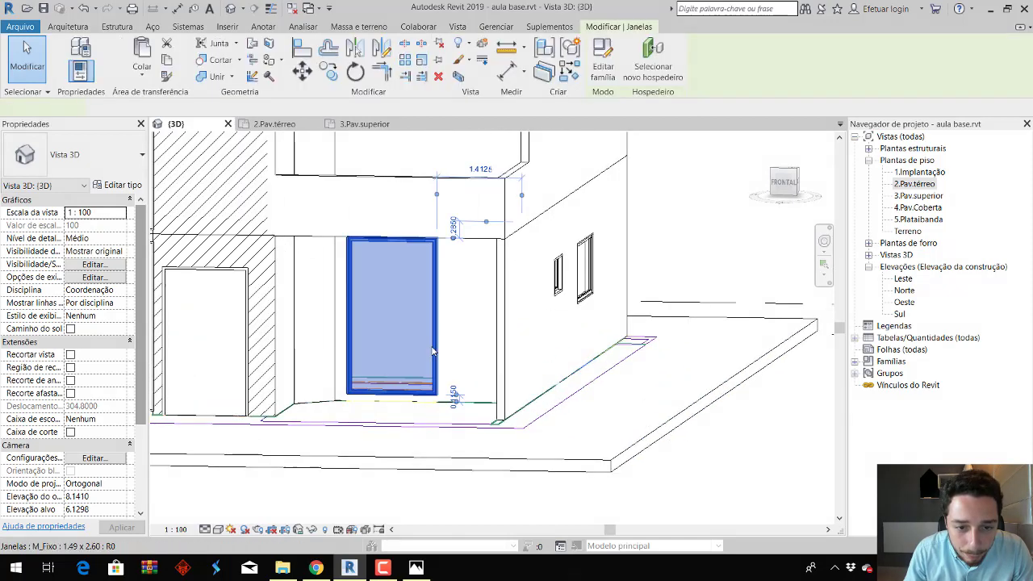
mouse_move(507, 347)
shift+middle_down()
mouse_move(530, 327)
mouse_move(519, 349)
shift+middle_up()
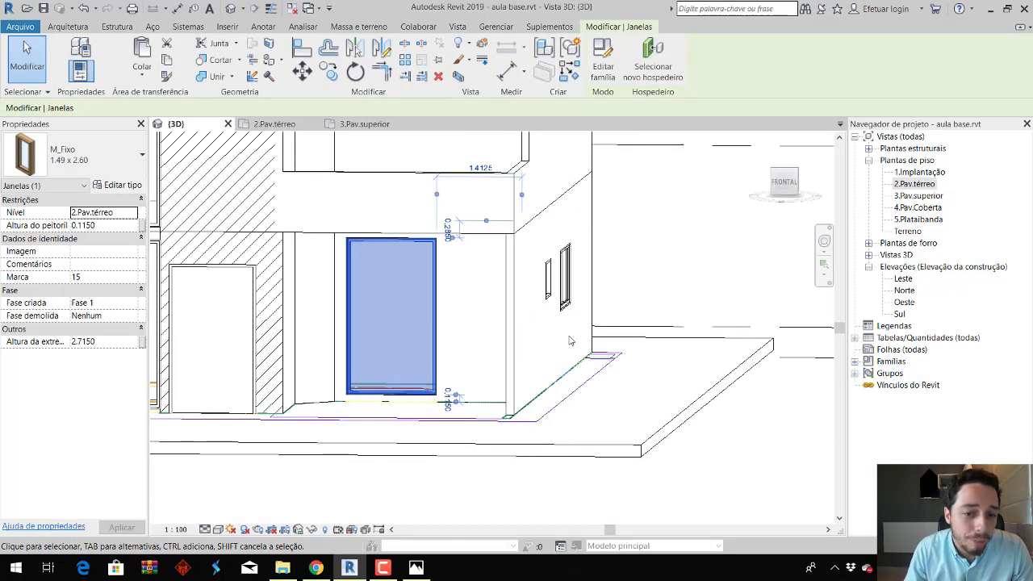
scroll(491, 392, down, 2)
scroll(492, 392, down, 3)
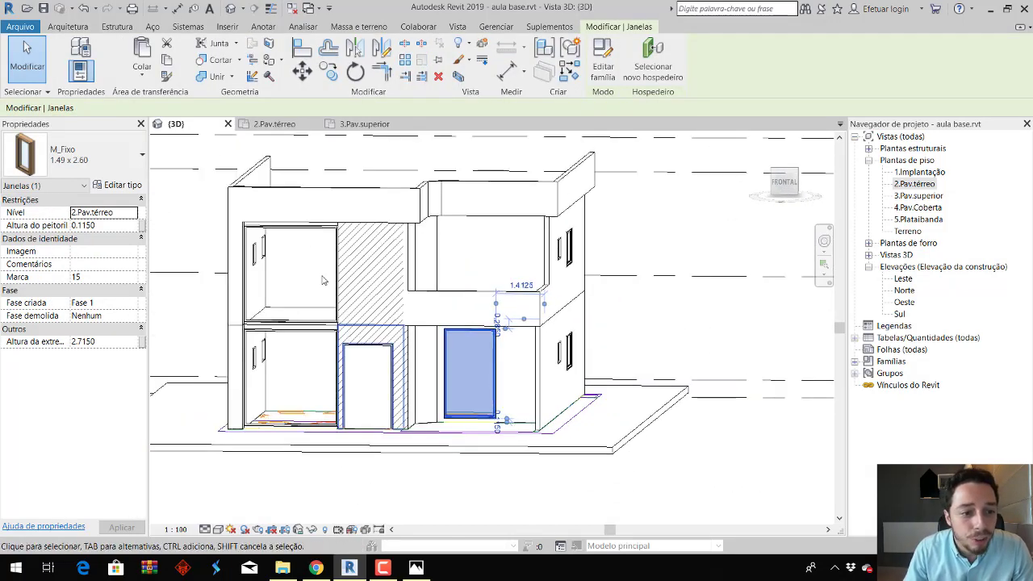
key(alt+Tab)
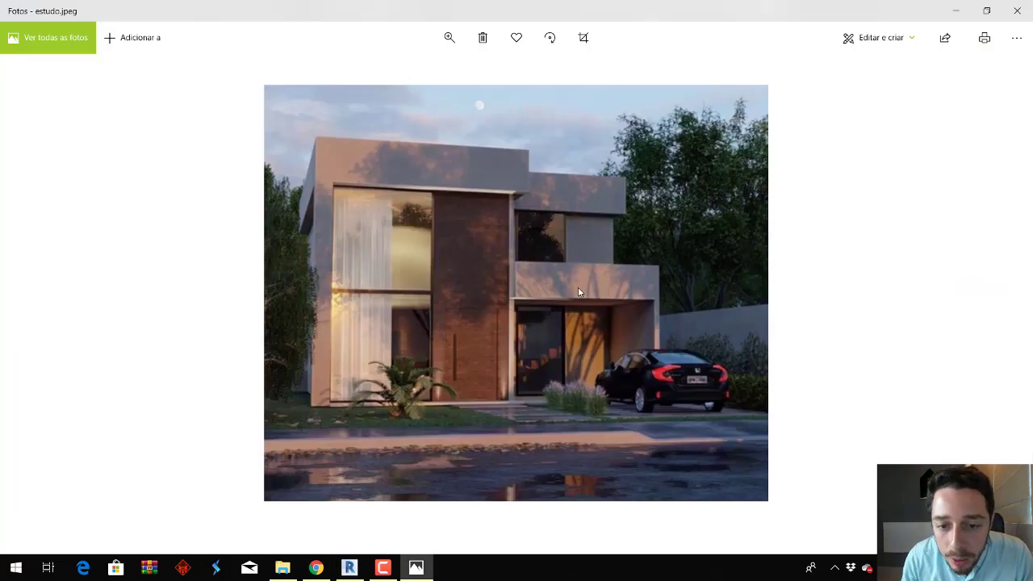
key(alt+Tab)
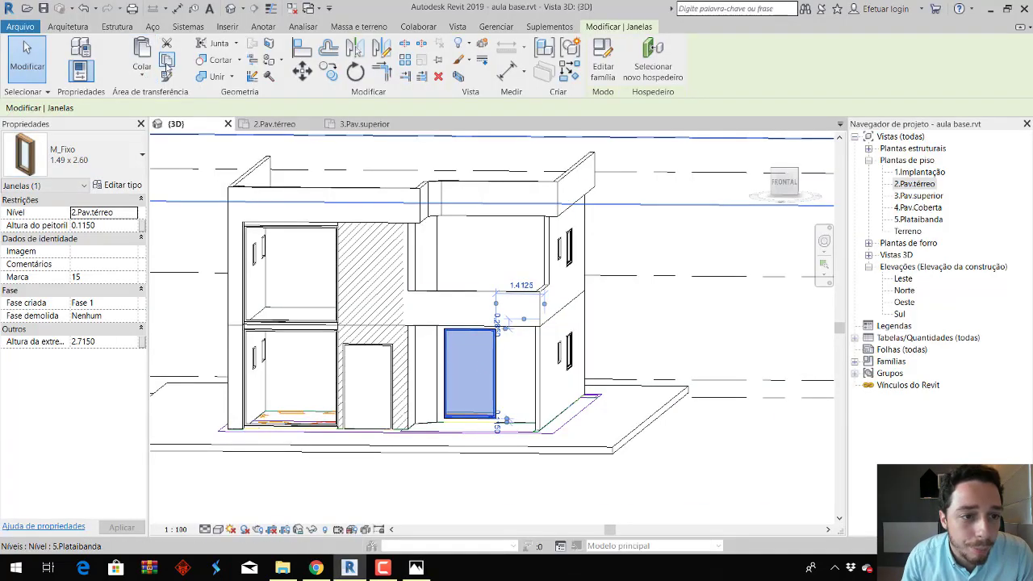
Copy the window and paste it aligned onto the upper floor level.
click(168, 62)
click(142, 74)
click(191, 139)
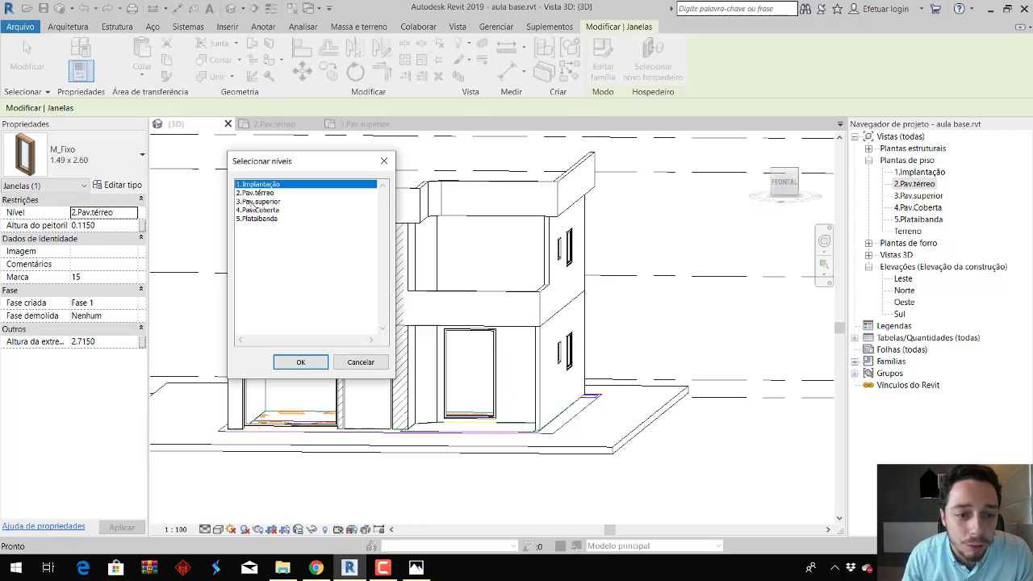
drag(251, 201, 251, 210)
click(300, 362)
click(653, 353)
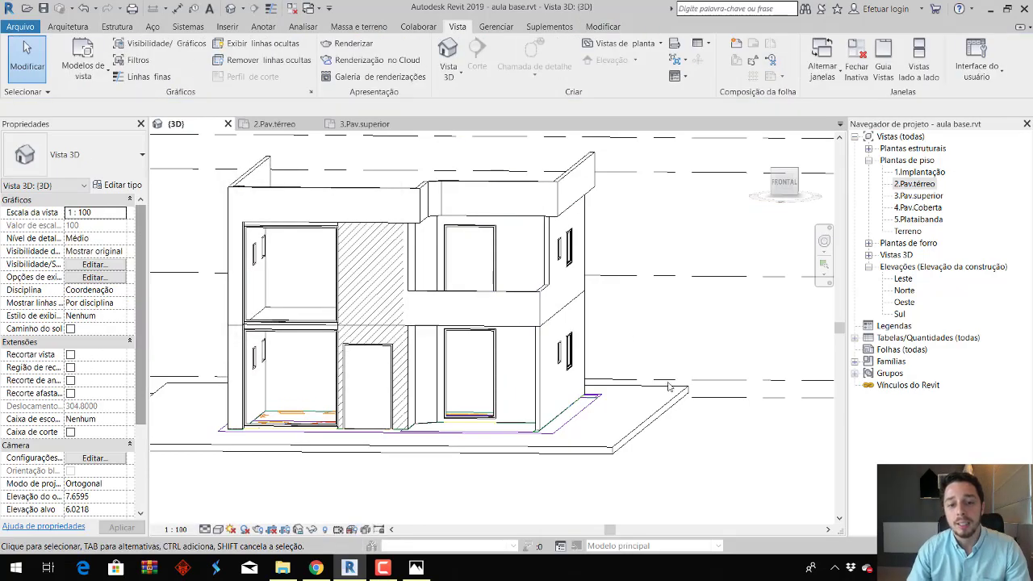
mouse_move(669, 388)
shift+middle_down()
mouse_move(679, 377)
mouse_move(553, 311)
mouse_move(629, 376)
shift+middle_up()
Nudge the upper-floor window up twice, then compare with the estudo.jpeg render.
click(533, 293)
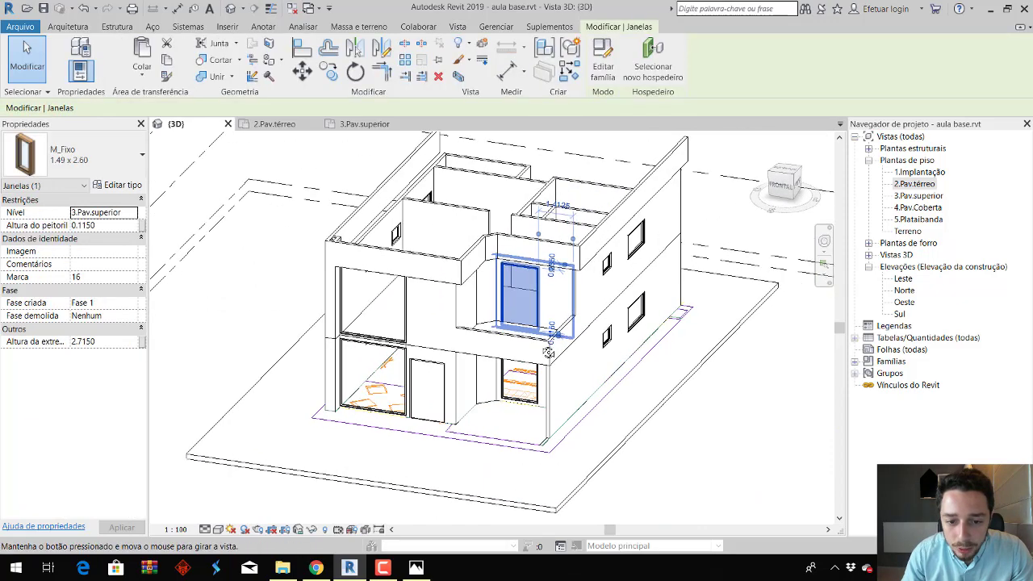
key(Up)
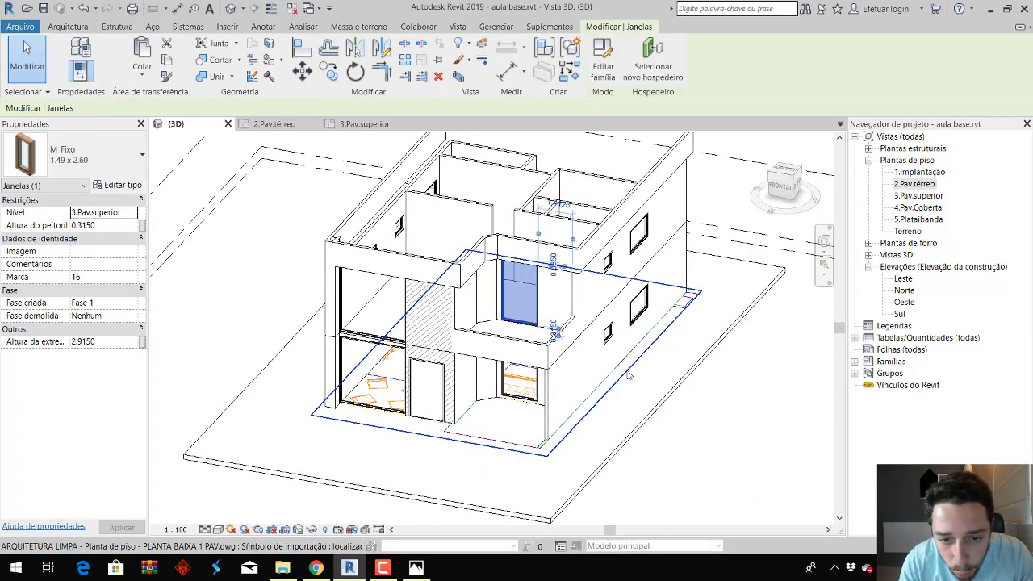
key(Up)
key(Escape)
mouse_move(634, 371)
shift+middle_down()
mouse_move(714, 331)
mouse_move(676, 327)
mouse_move(692, 318)
shift+middle_up()
key(alt+Tab)
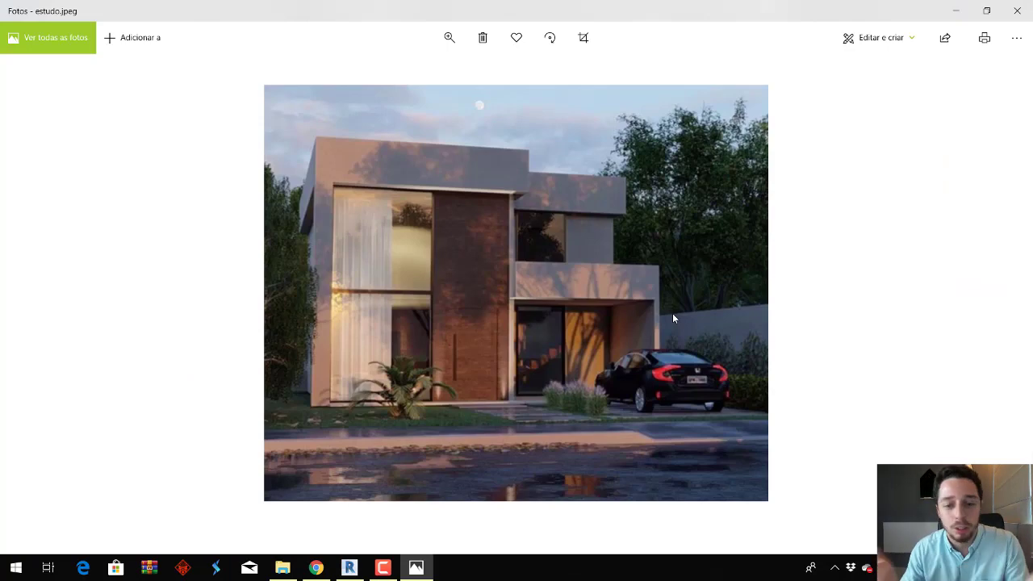
Compare the estudo.jpeg render with the model, then orbit the 3D view to look down on the house.
key(alt+Tab)
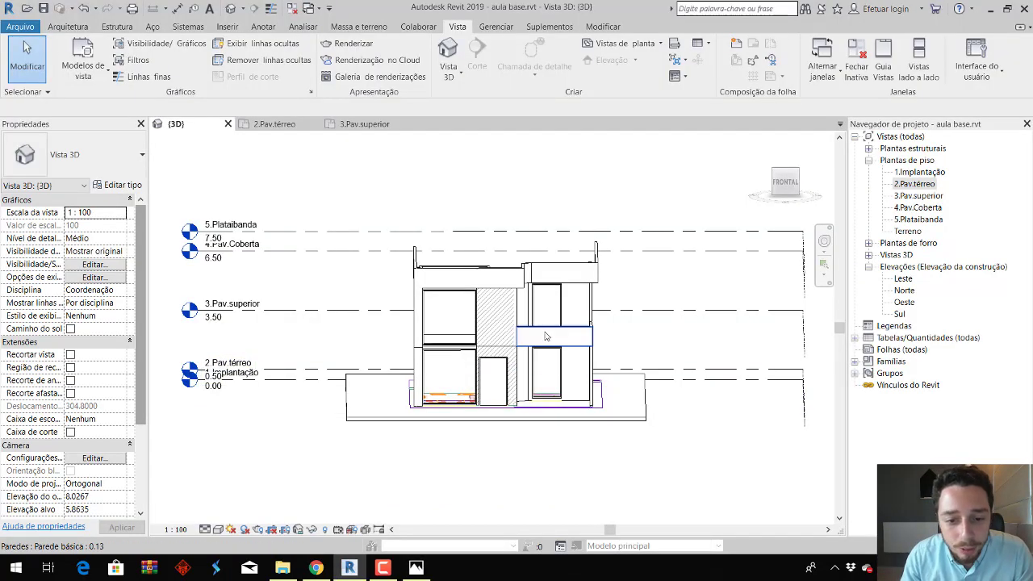
key(alt+Tab)
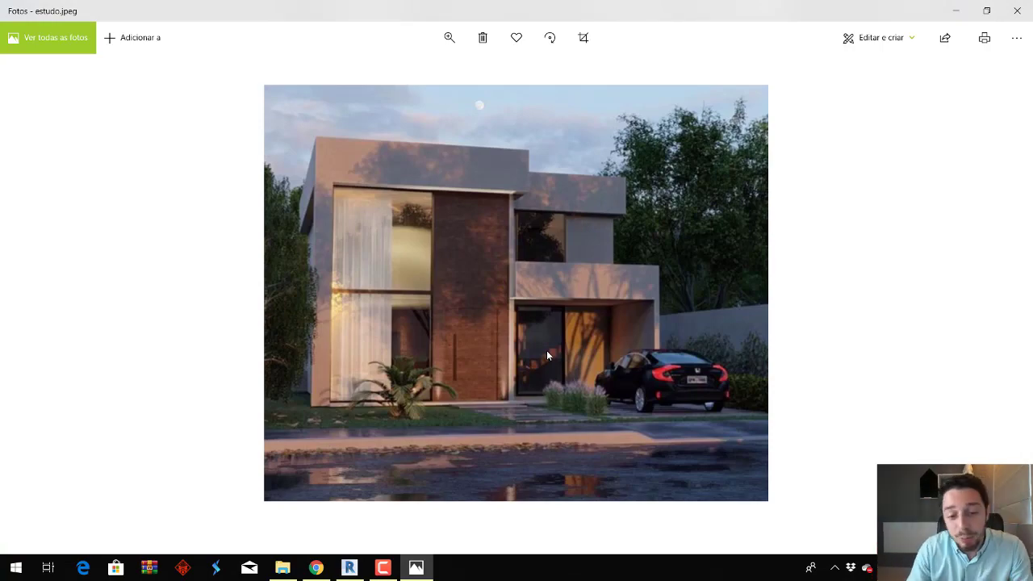
key(alt+Tab)
mouse_move(613, 372)
shift+middle_down()
mouse_move(607, 475)
mouse_move(744, 465)
shift+middle_up()
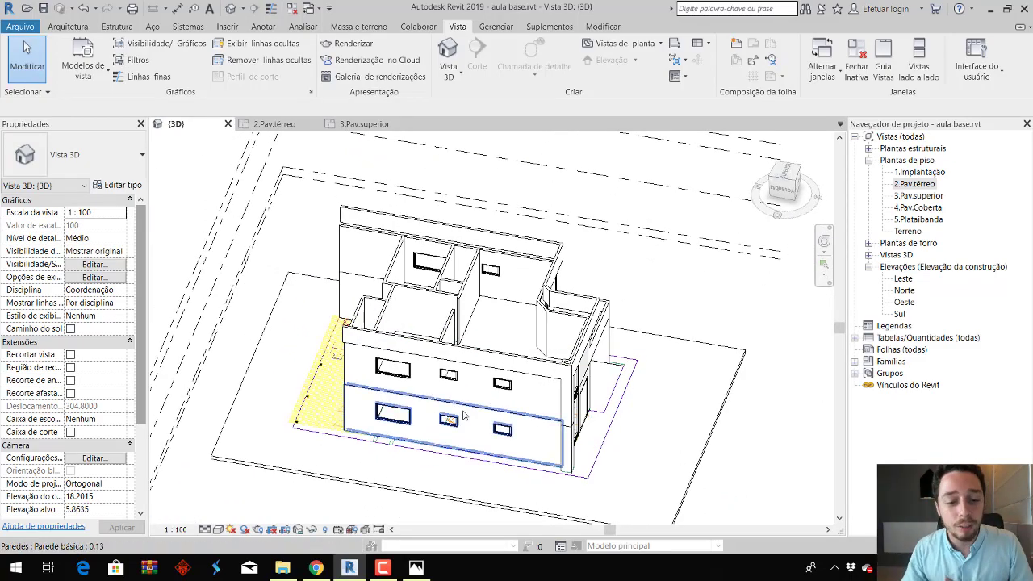
Temporarily hide the imported ARQUITETURA LIMPA DWG plan in the 3D view, then check the render.
click(394, 436)
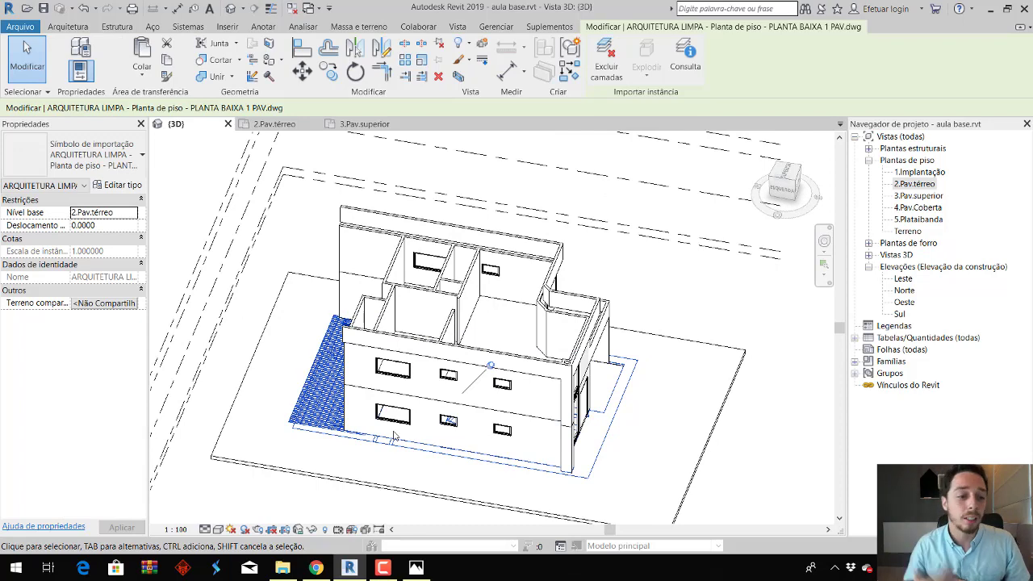
key(Escape)
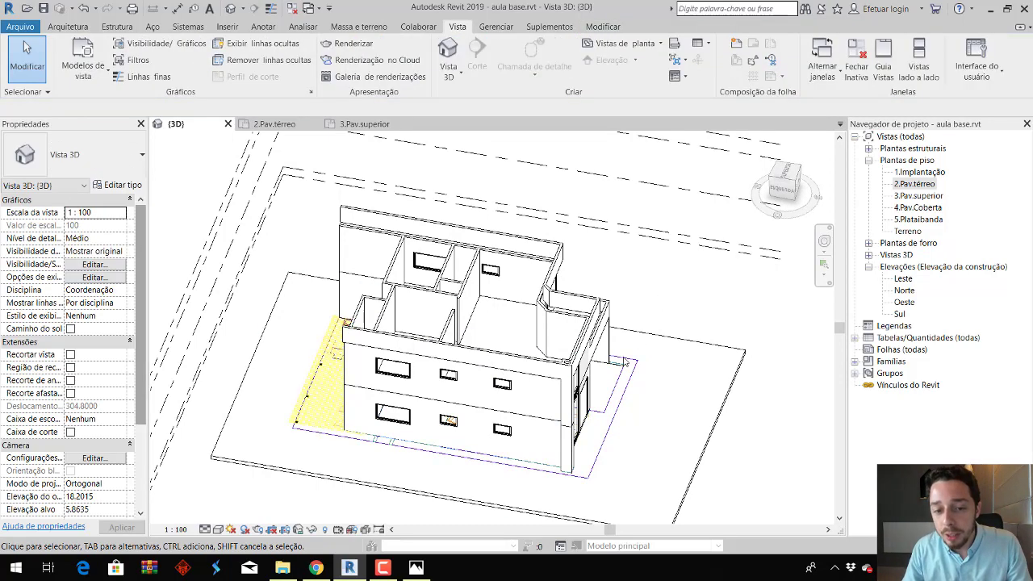
click(301, 399)
key(h)
key(h)
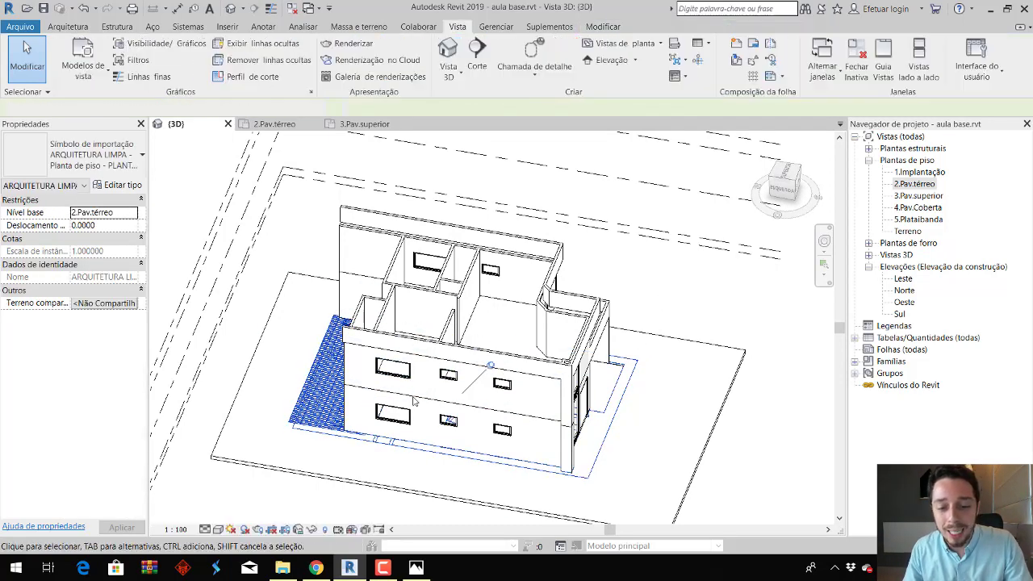
mouse_move(705, 363)
shift+middle_down()
mouse_move(615, 339)
mouse_move(618, 398)
shift+middle_up()
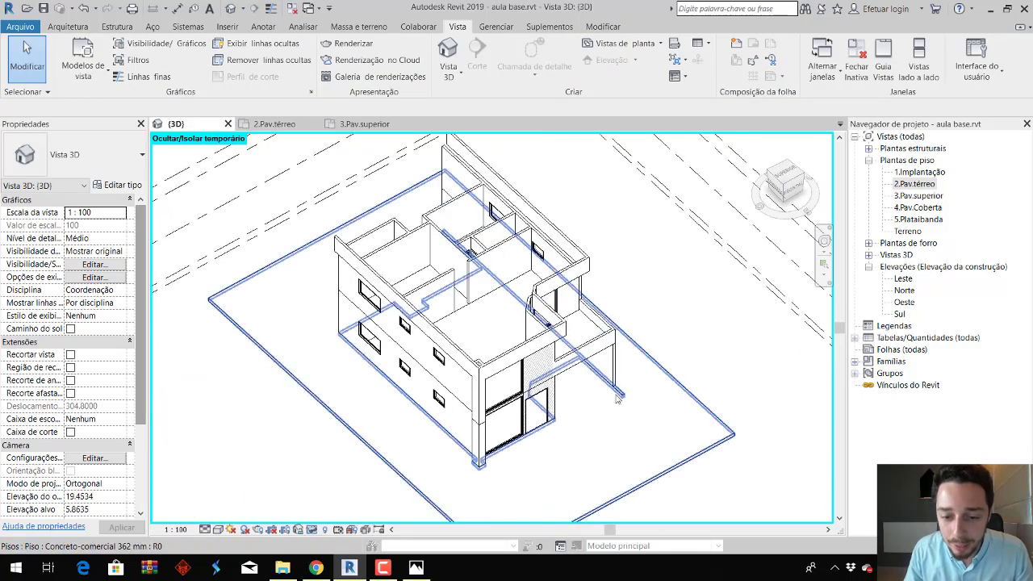
click(622, 400)
key(Escape)
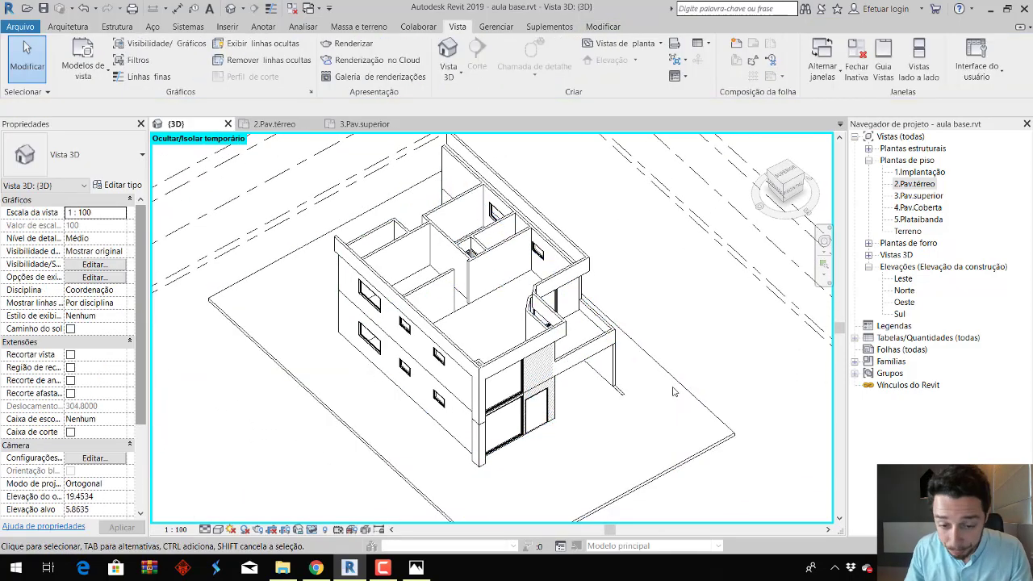
shift+middle_drag(674, 392, 649, 433)
key(alt+Tab)
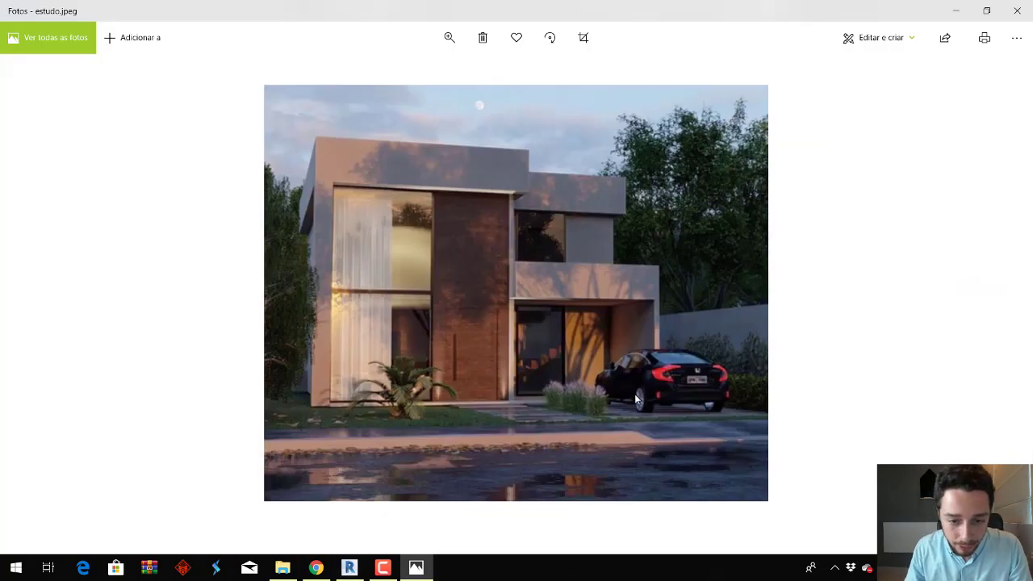
Glance between the model and the render, then orbit the 3D view to face the house front.
key(alt+Tab)
key(alt+Tab)
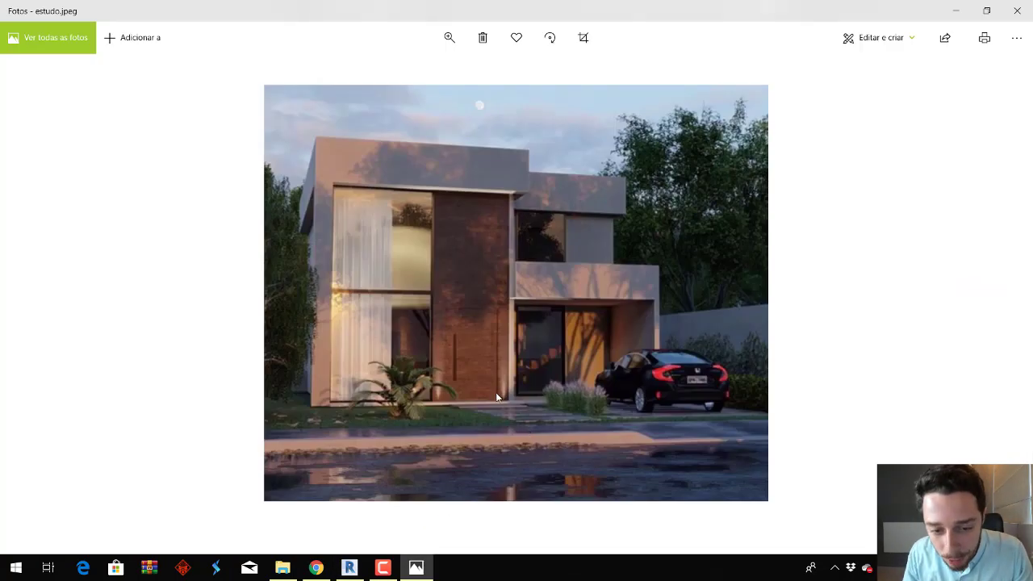
key(alt+Tab)
mouse_move(519, 469)
shift+middle_down()
mouse_move(579, 293)
mouse_move(559, 288)
mouse_move(563, 305)
shift+middle_up()
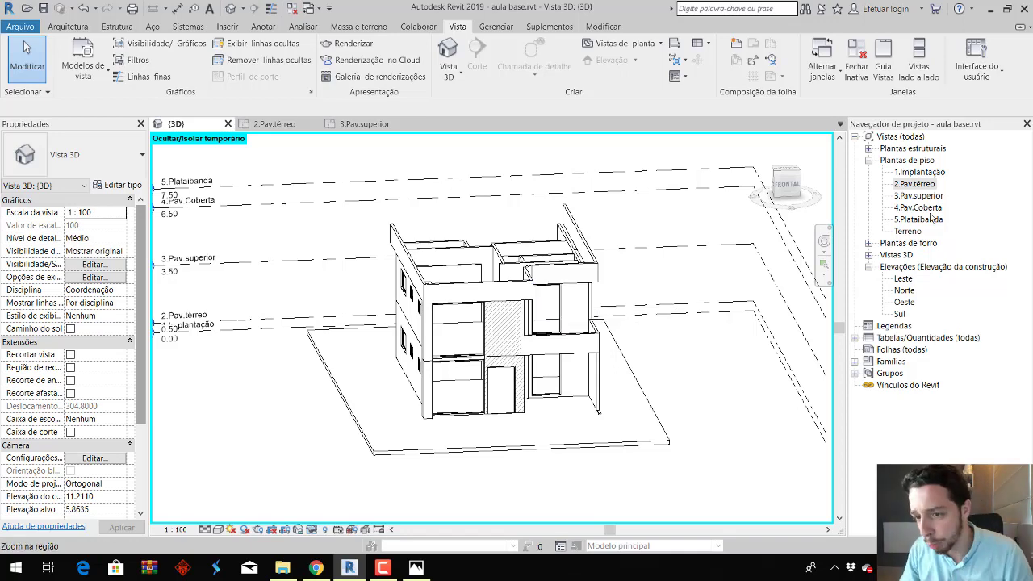
Open the 2.Pav.térreo floor plan, pan to the entrance, and compare with the estudo.jpeg render.
click(935, 185)
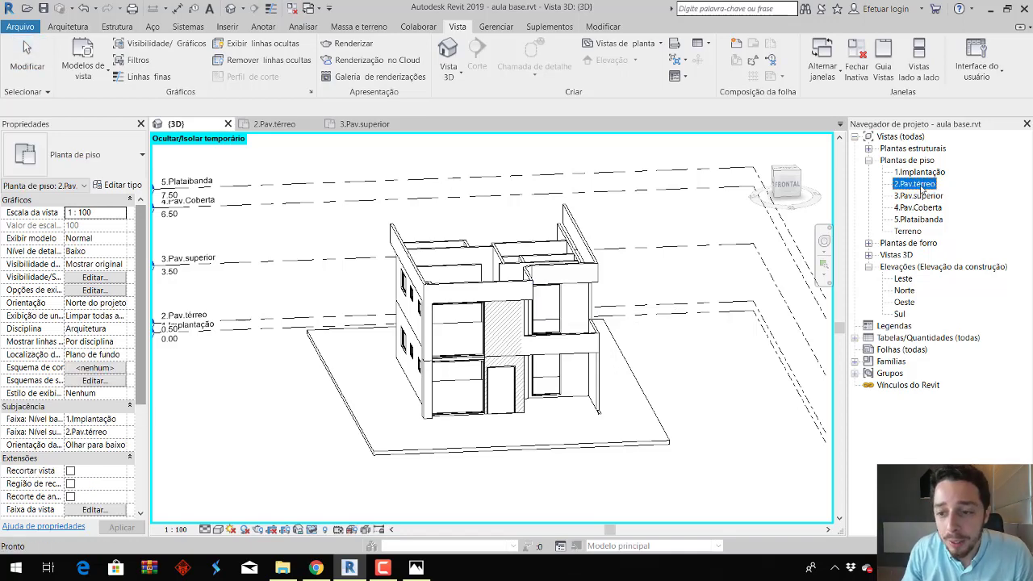
double_click(922, 187)
scroll(630, 323, down, 3)
middle_drag(615, 311, 650, 214)
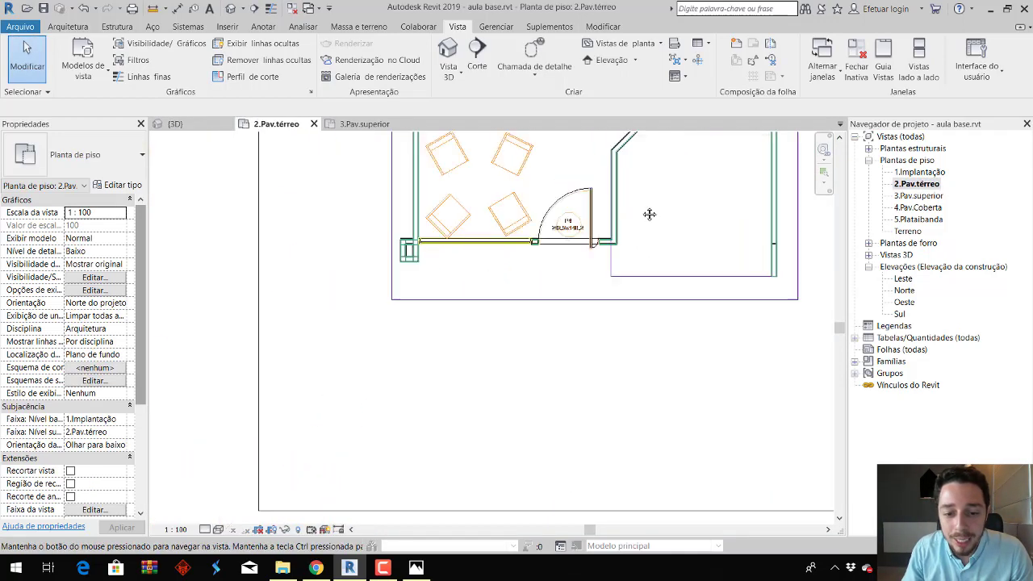
key(alt+Tab)
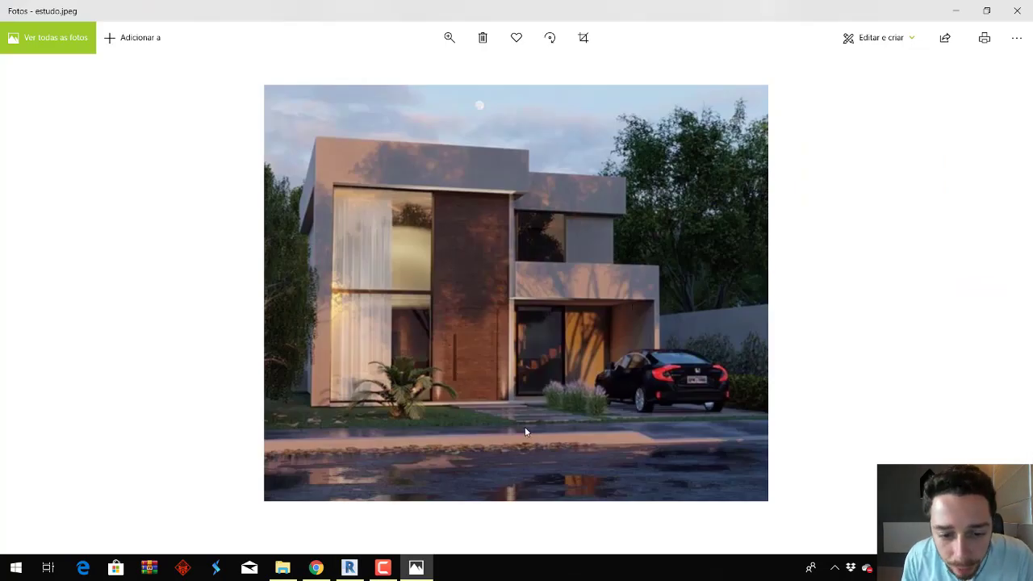
key(alt+Tab)
Temporarily hide the imported DWG drawing in the 2.Pav.térreo plan, leaving only the Revit walls and doors.
middle_drag(533, 220, 533, 357)
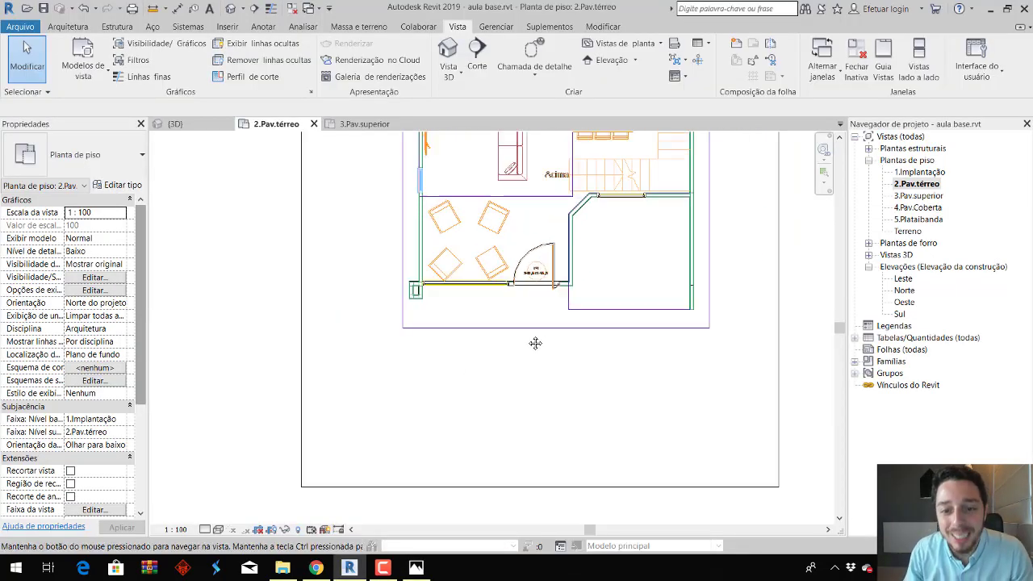
scroll(532, 364, down, 3)
scroll(601, 179, down, 2)
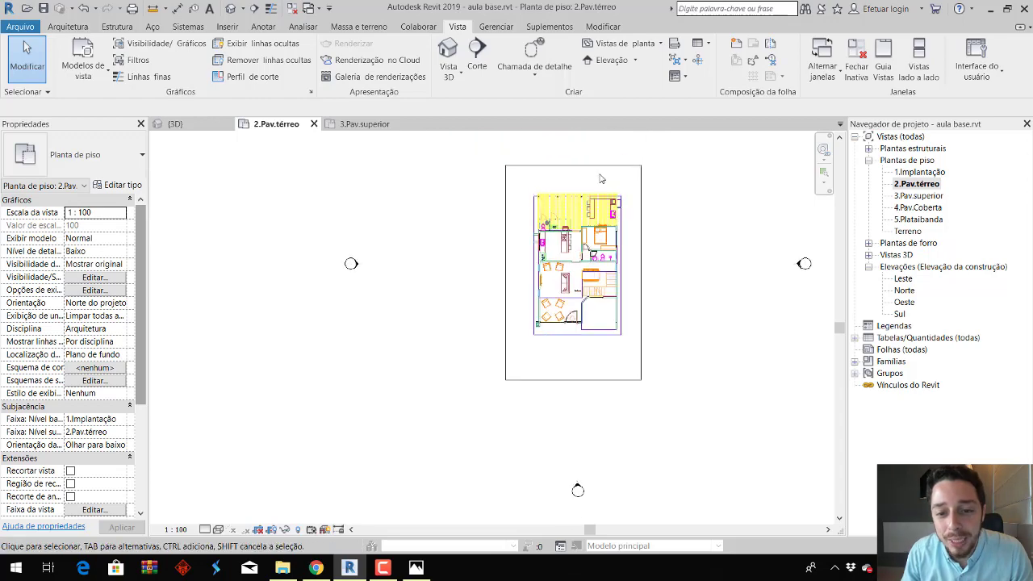
click(578, 193)
key(h)
key(h)
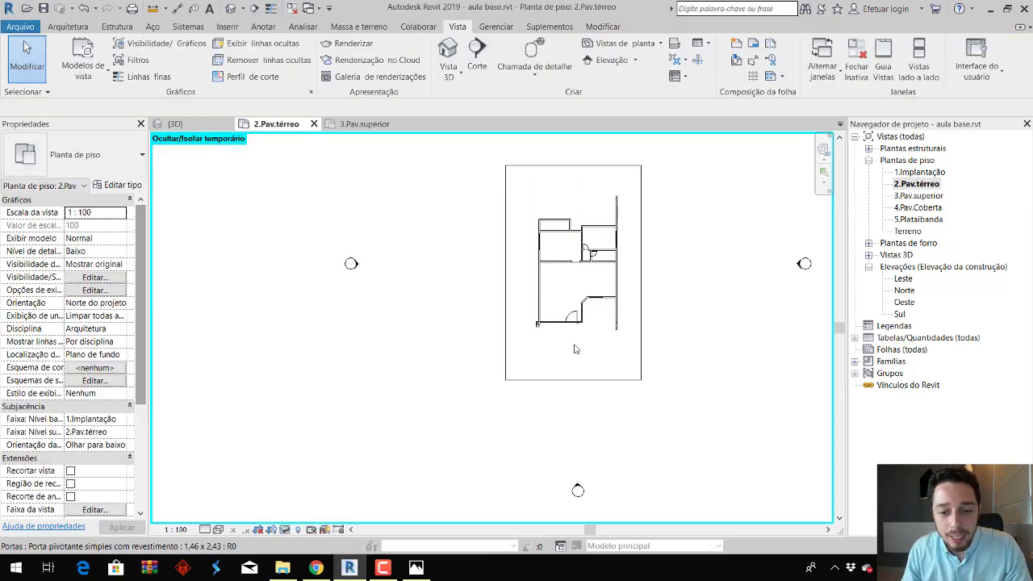
scroll(574, 339, up, 2)
scroll(576, 315, up, 1)
scroll(645, 323, down, 2)
scroll(574, 360, down, 1)
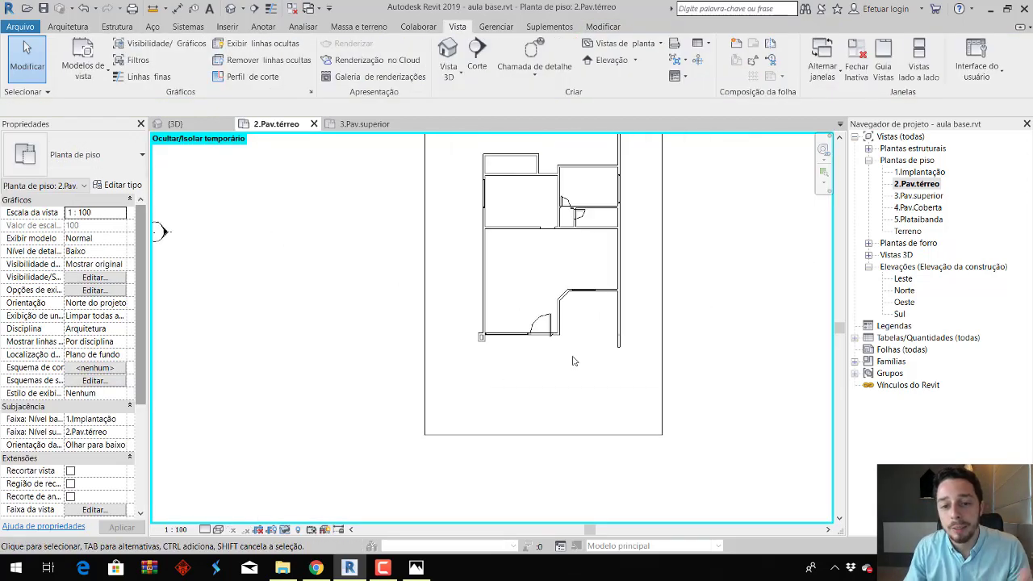
scroll(598, 373, down, 1)
click(68, 26)
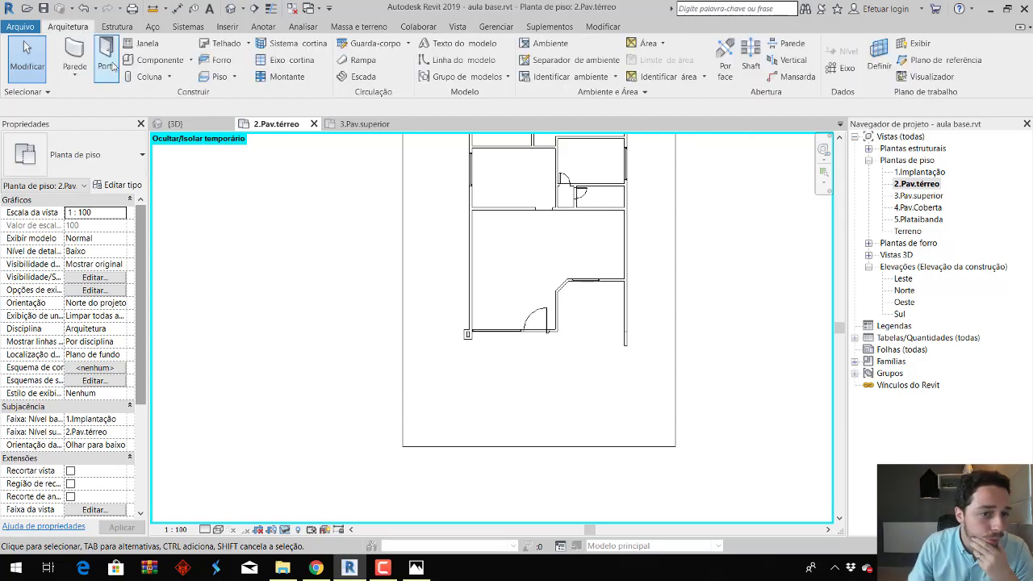
Create a 2.30 x 0.30 floor slab (0.690 m²) just outside the front door.
click(216, 75)
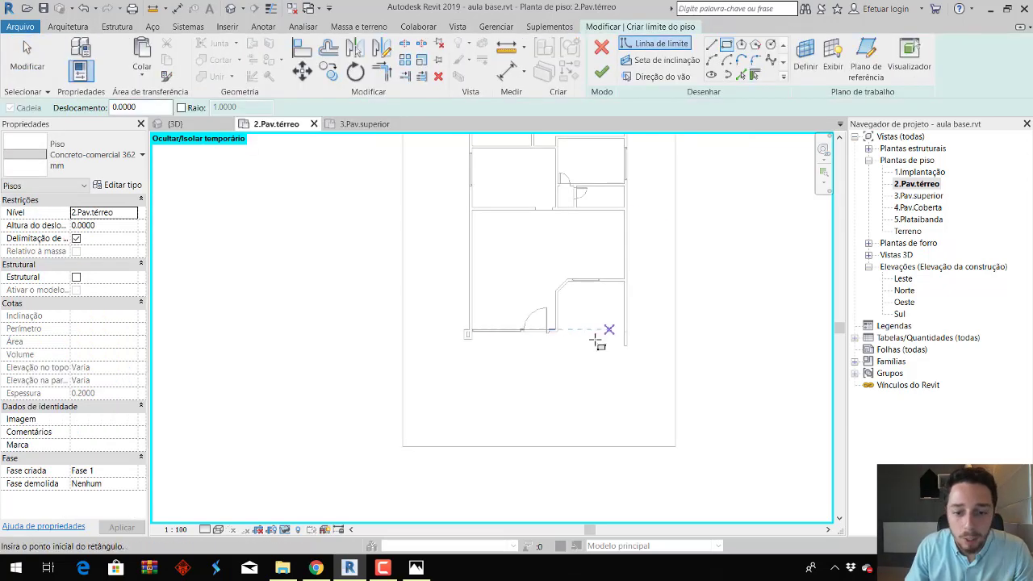
scroll(605, 339, up, 1)
scroll(556, 351, up, 1)
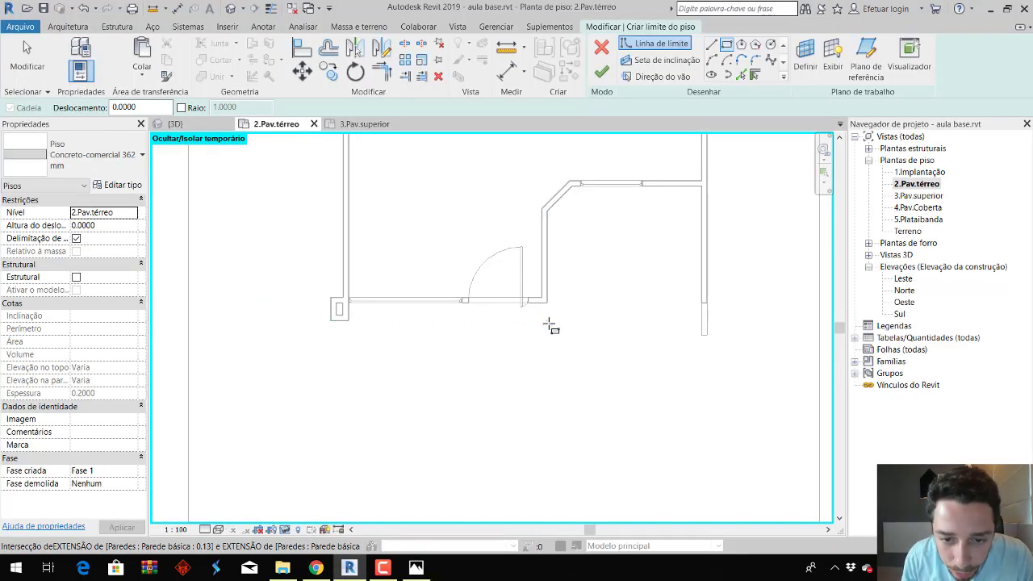
click(547, 322)
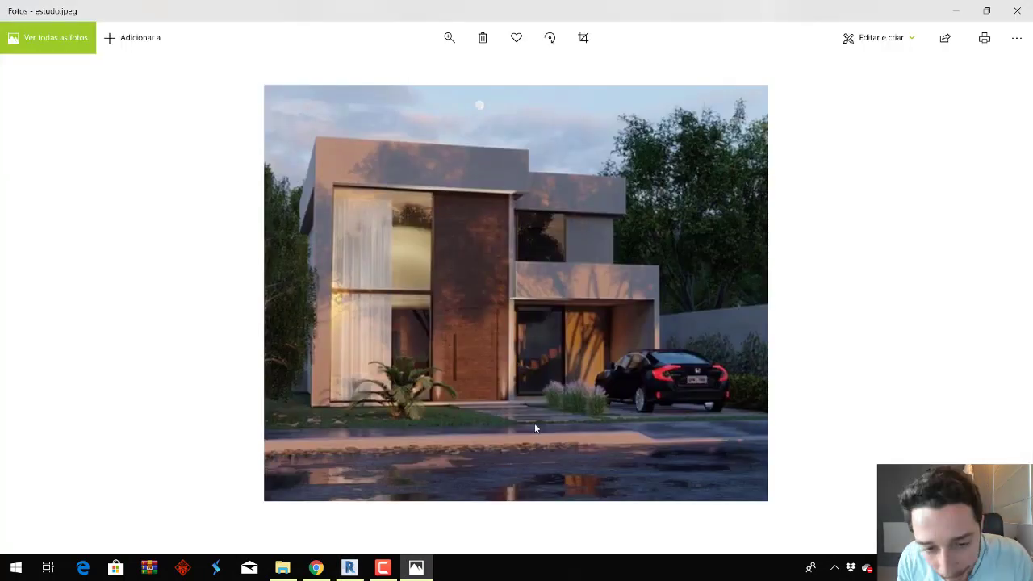
key(alt+Tab)
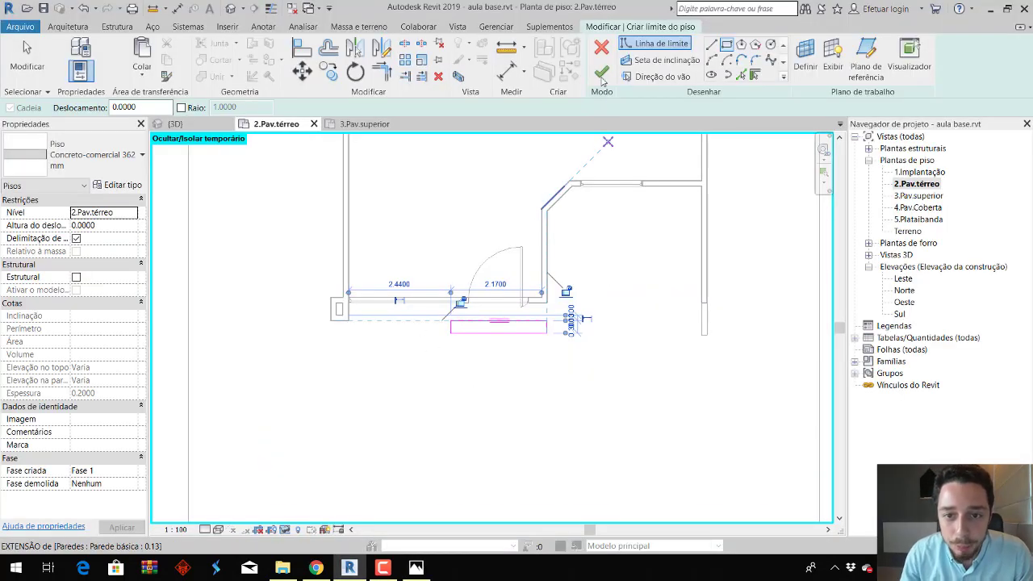
click(601, 73)
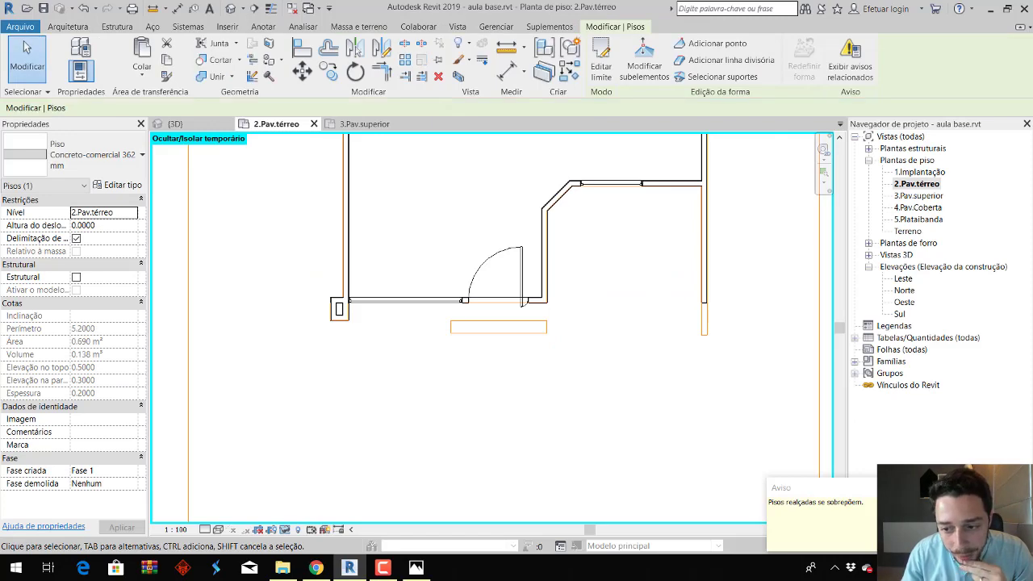
click(622, 237)
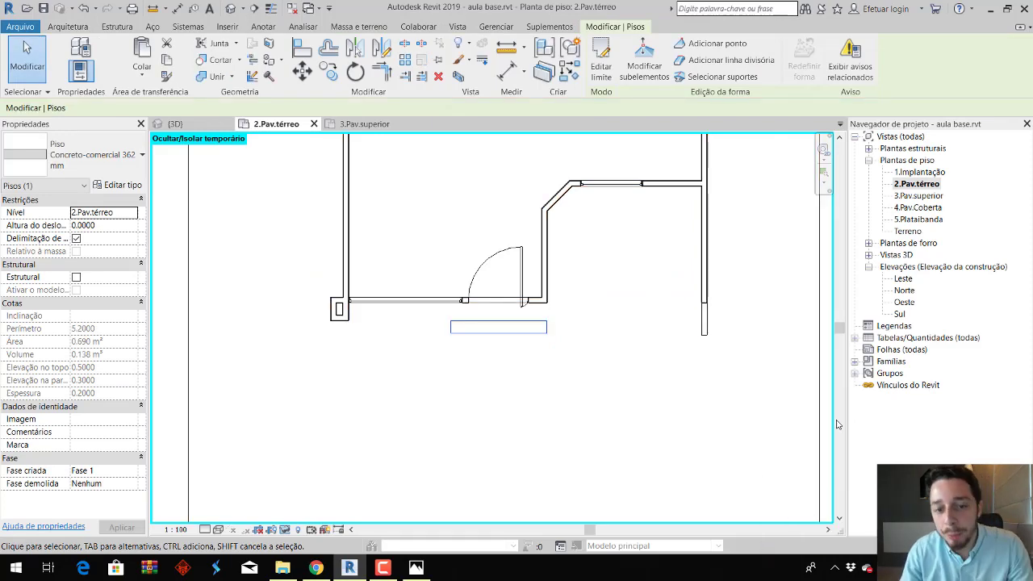
click(458, 27)
In the 3D view, give the entrance slab a 0.05 height offset so it tops out at 0.5500.
click(454, 47)
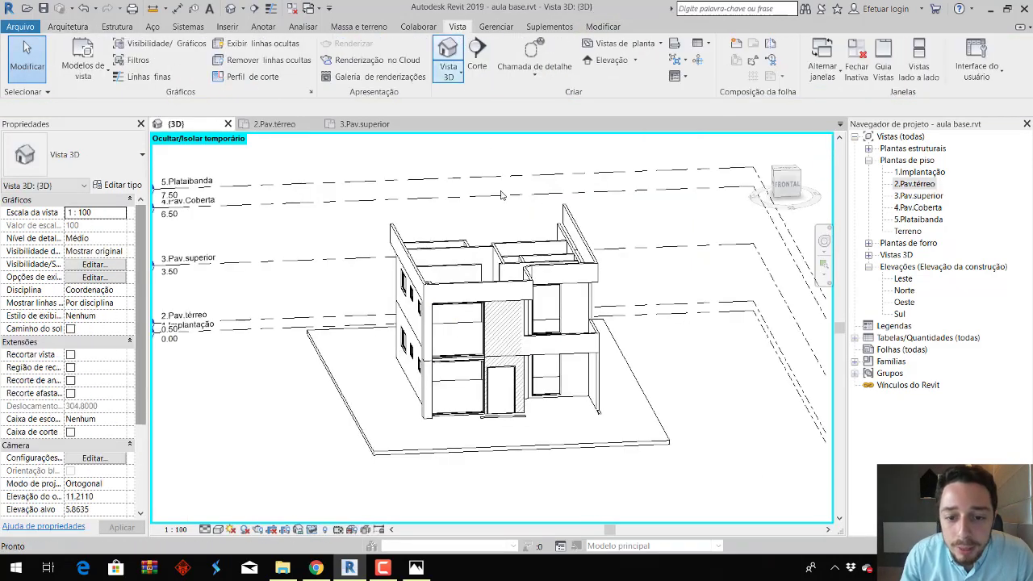
scroll(517, 436, up, 2)
scroll(503, 432, up, 3)
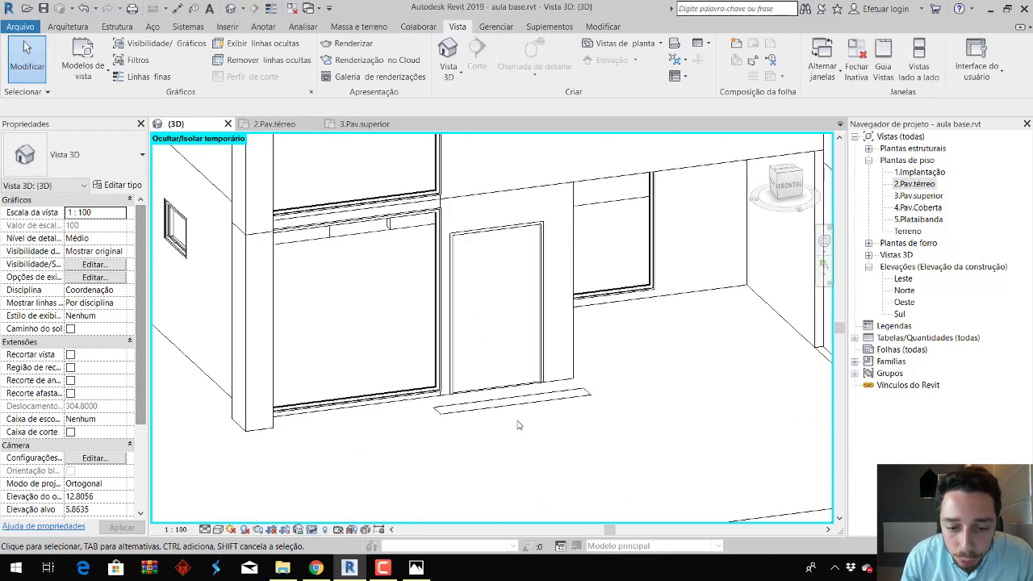
click(493, 400)
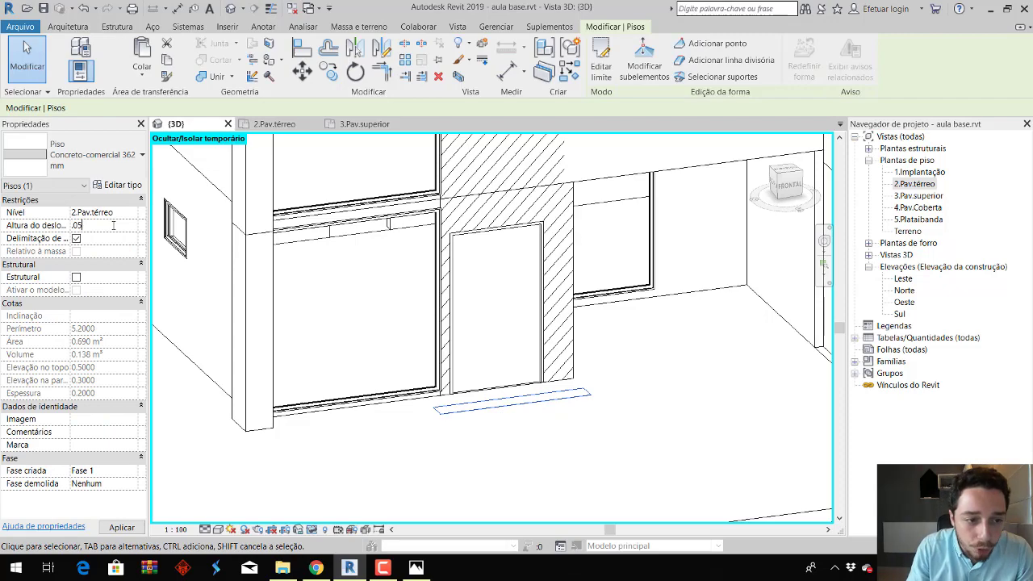
key(Return)
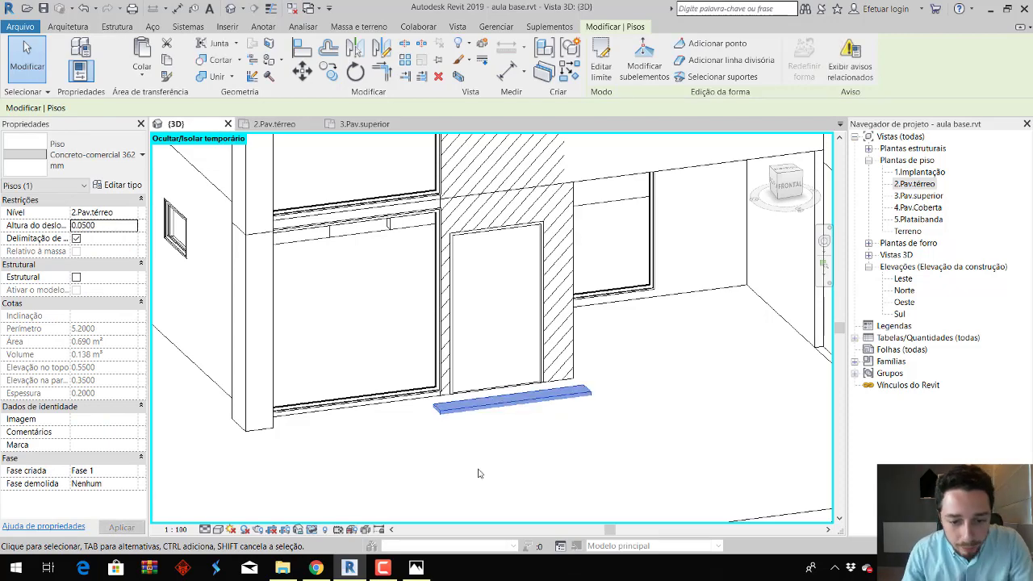
Deselect the slab, orbit the model, and glance at the reference photo before returning to Revit.
click(478, 474)
mouse_move(478, 474)
shift+middle_down()
mouse_move(566, 438)
mouse_move(456, 484)
mouse_move(440, 382)
mouse_move(795, 301)
shift+middle_up()
key(alt+Tab)
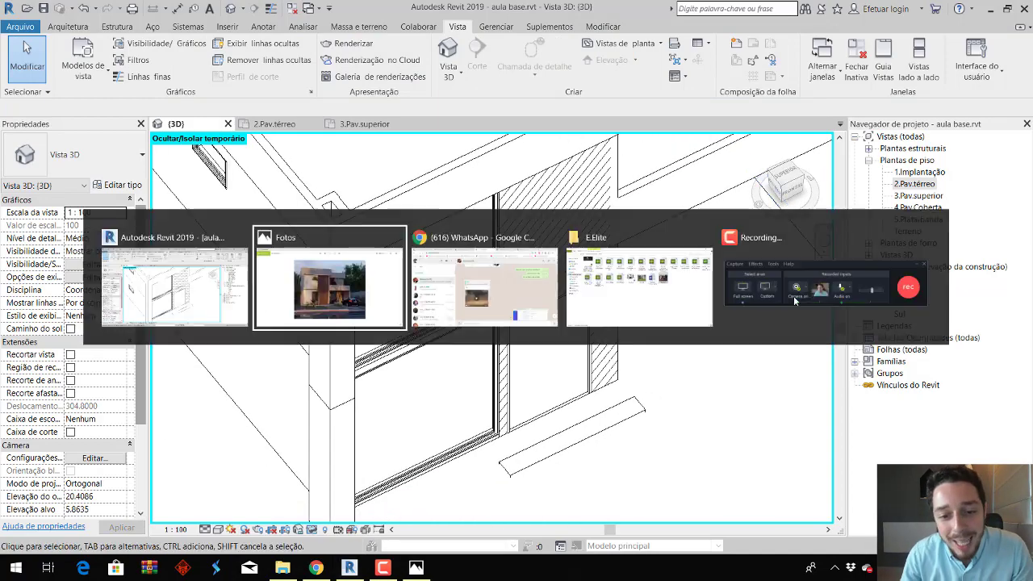
key(alt+Tab)
On 2.Pav.térreo, array the entrance slab into 8 copies spaced 0.6 downward from the door.
key(ctrl+Tab)
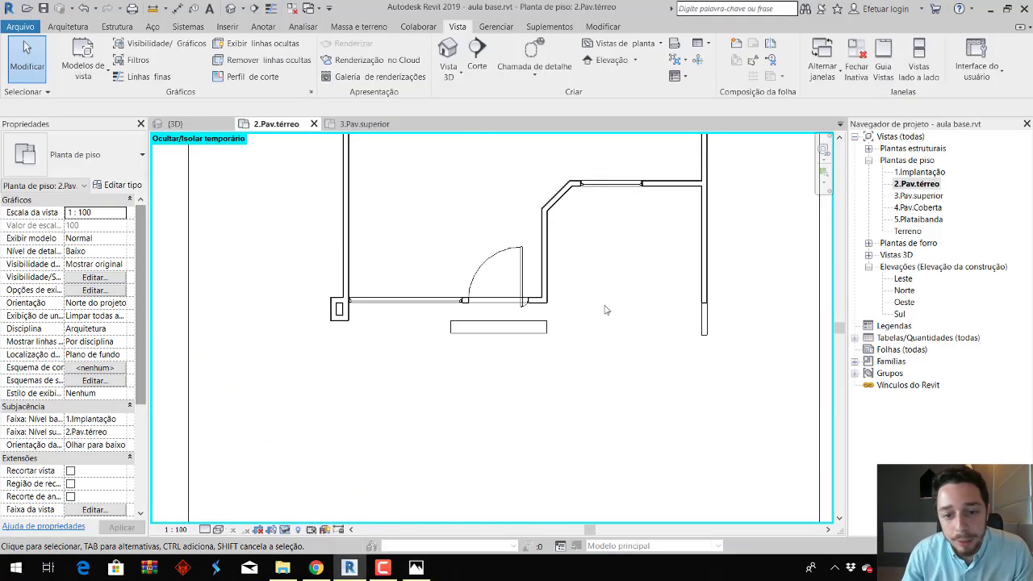
click(531, 340)
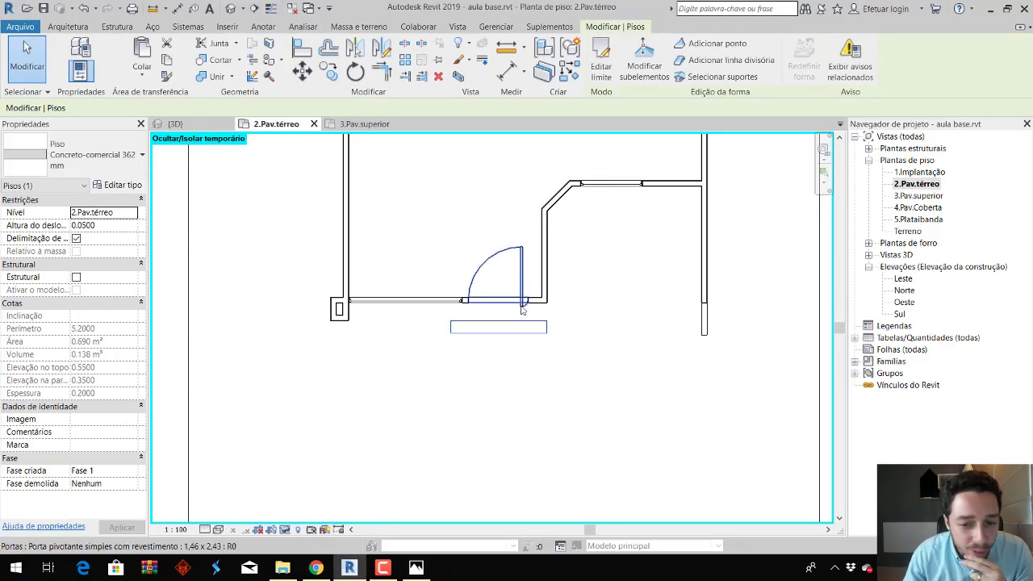
click(403, 65)
click(549, 337)
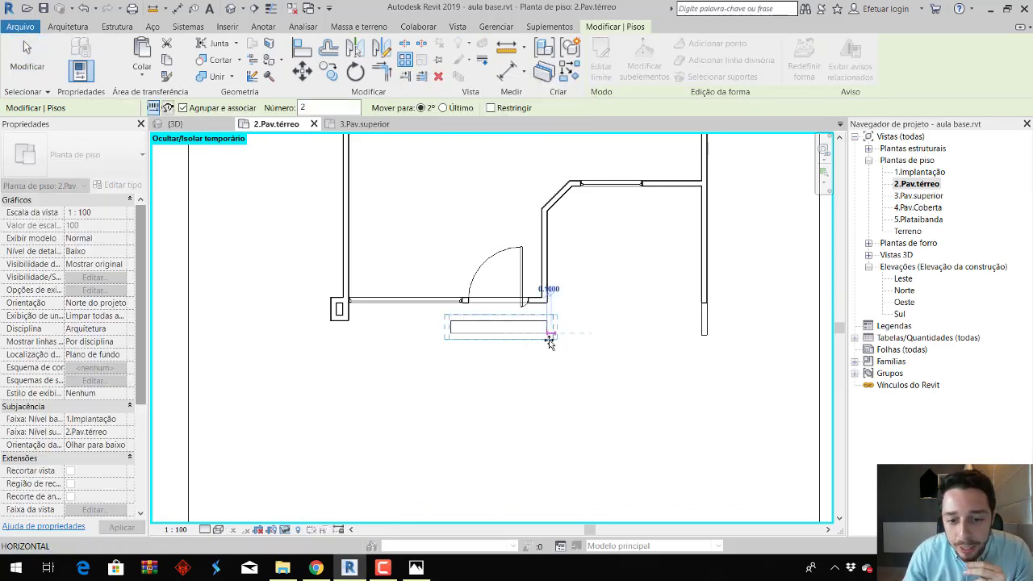
click(547, 361)
text(8)
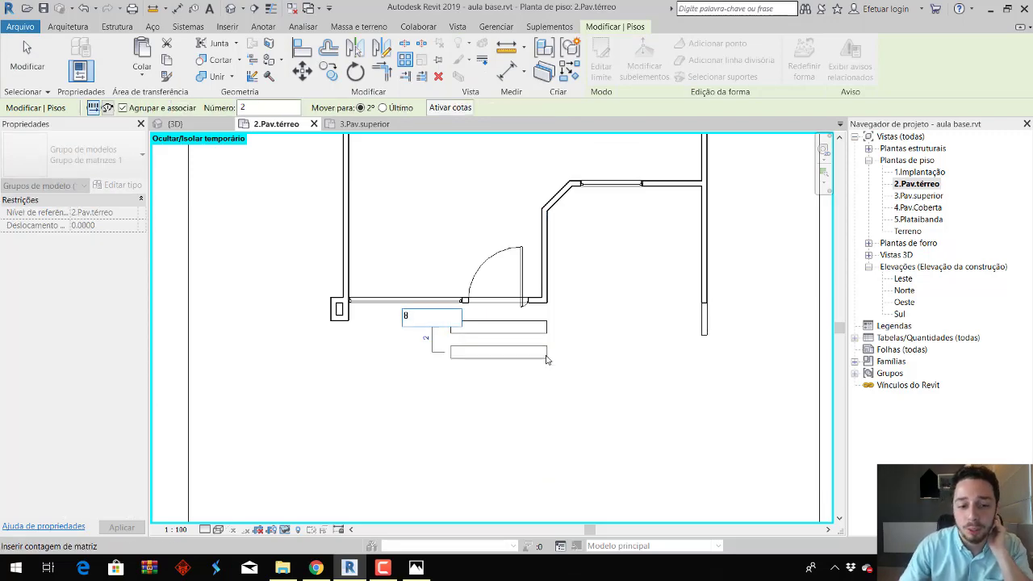
key(Return)
click(559, 331)
scroll(578, 386, down, 2)
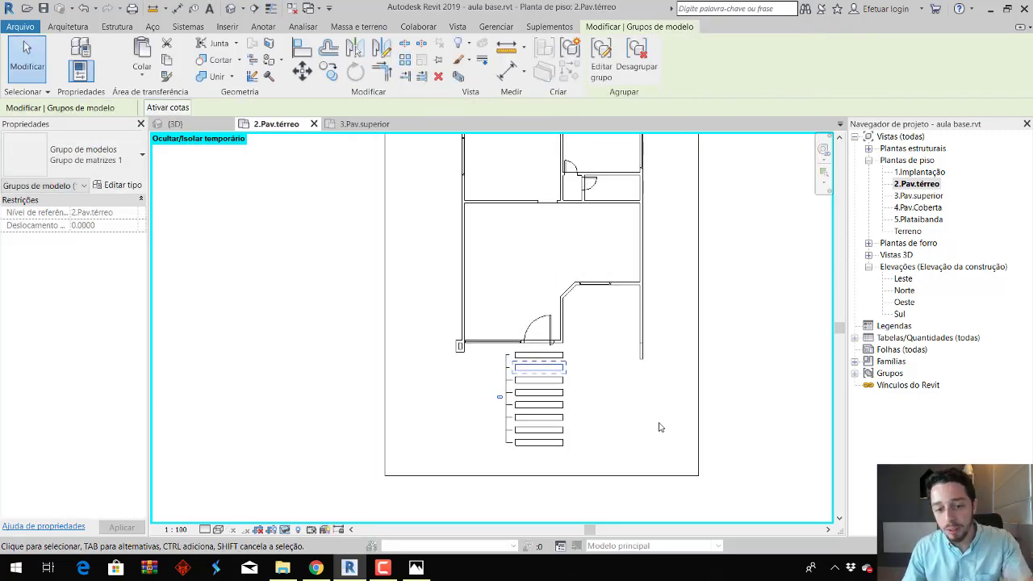
click(660, 427)
Open the 3D view of the new steps and switch the visual style to Consistent Colors.
click(448, 55)
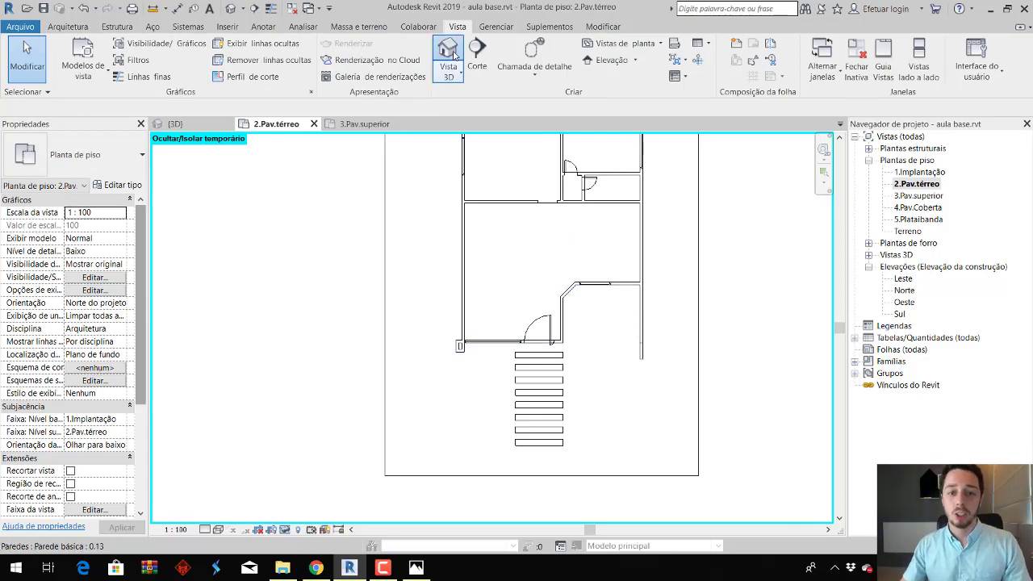
shift+middle_drag(597, 339, 683, 314)
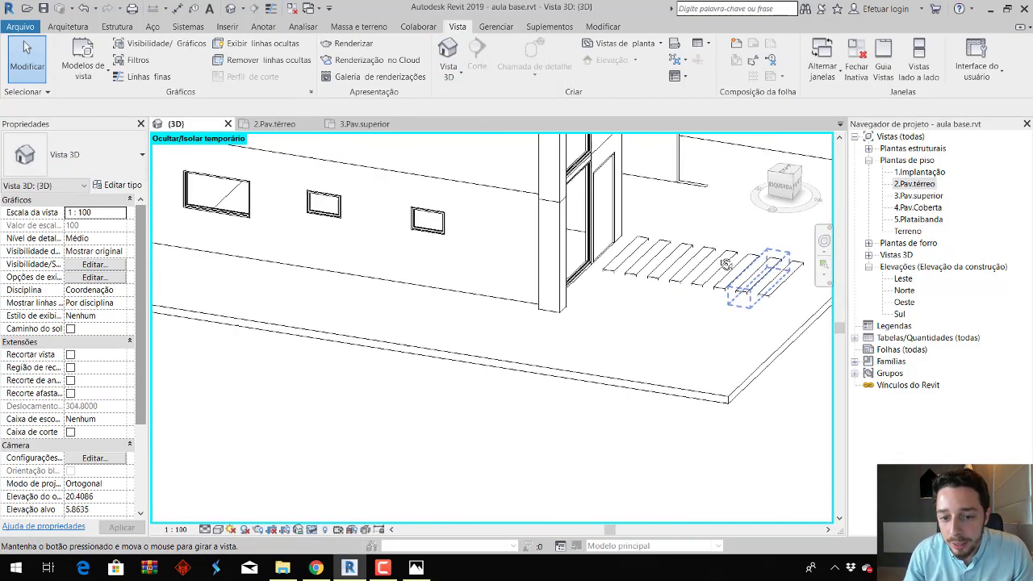
scroll(683, 314, down, 2)
scroll(616, 384, down, 2)
shift+middle_drag(616, 384, 565, 387)
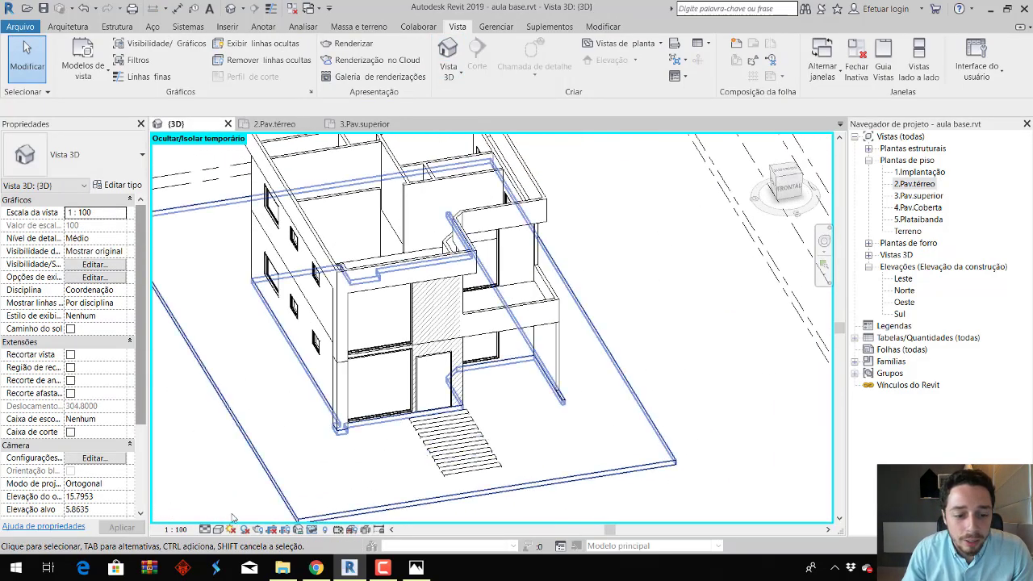
click(218, 530)
click(258, 488)
Orbit and zoom the 3D model to a high oblique view of the facade and steps.
shift+middle_drag(391, 447, 565, 342)
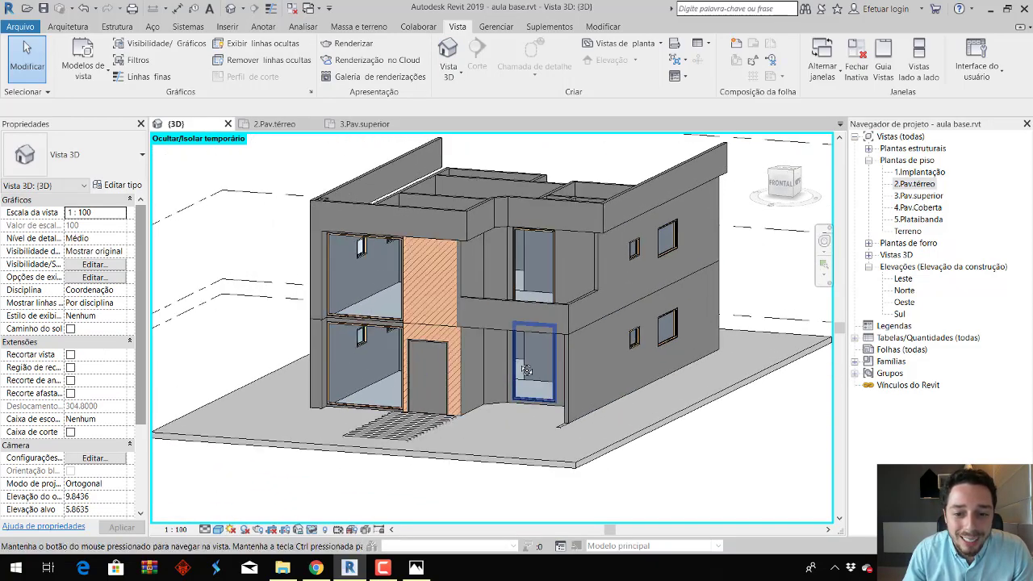
shift+middle_drag(518, 335, 507, 380)
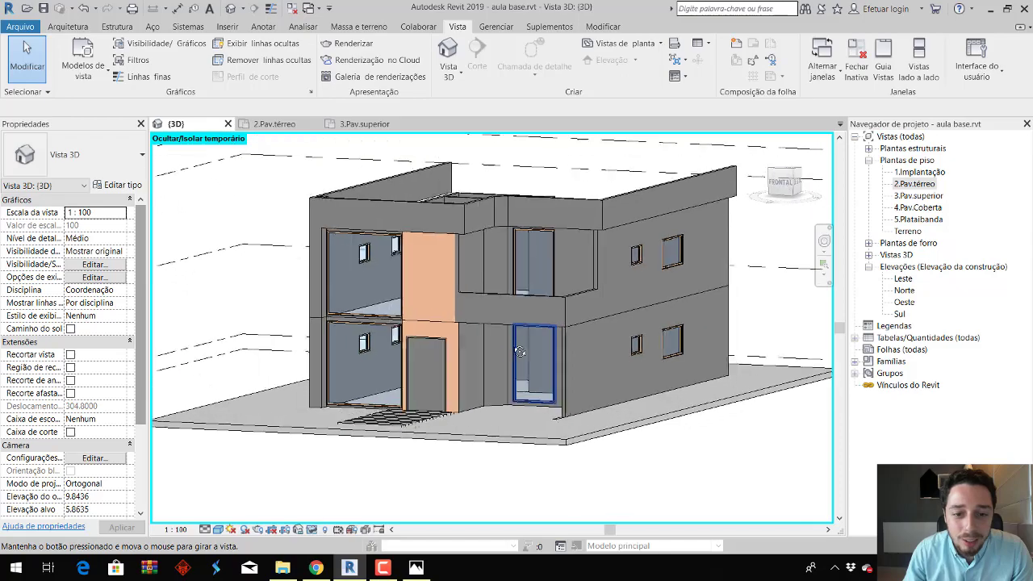
scroll(507, 379, up, 3)
scroll(601, 404, down, 1)
scroll(601, 403, down, 3)
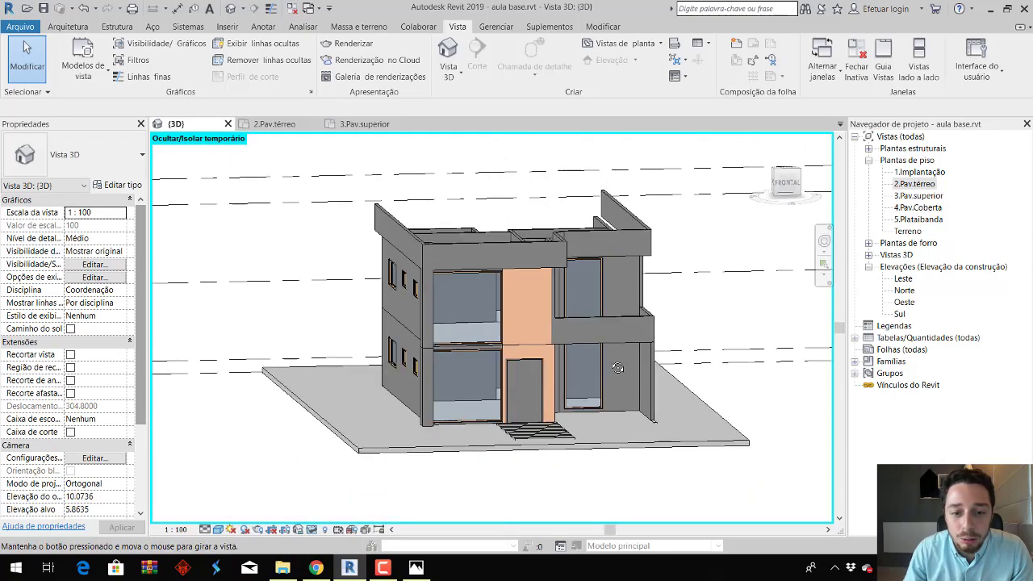
shift+middle_drag(602, 404, 724, 417)
middle_drag(757, 377, 684, 352)
scroll(684, 352, up, 1)
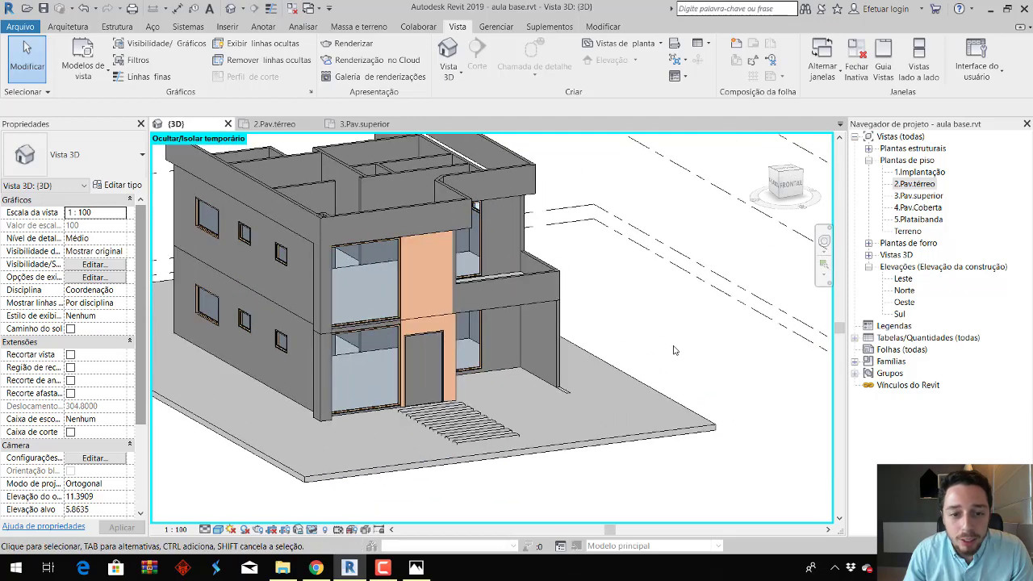
scroll(678, 357, up, 1)
scroll(673, 364, up, 1)
scroll(667, 368, up, 1)
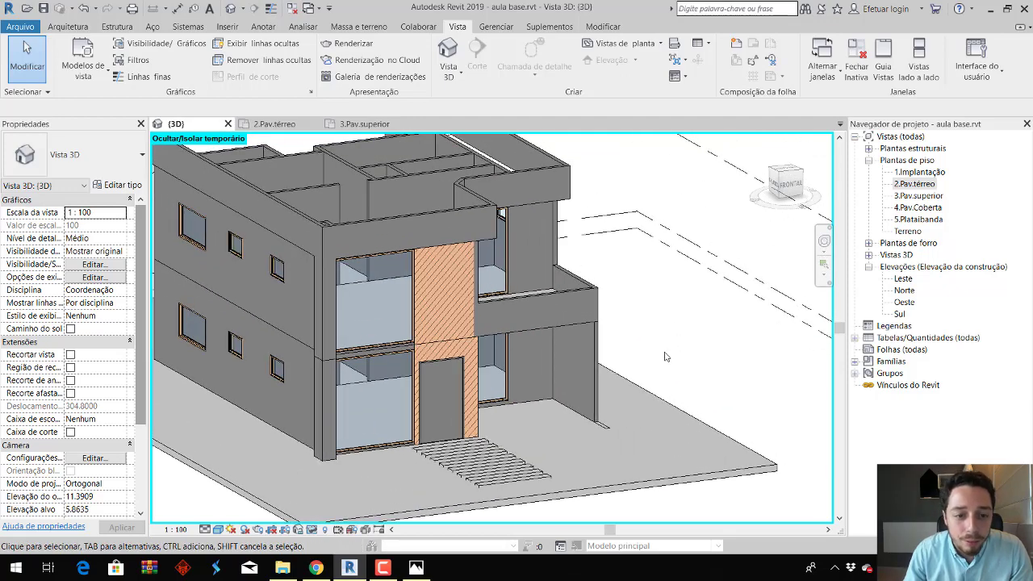
shift+middle_drag(705, 345, 605, 320)
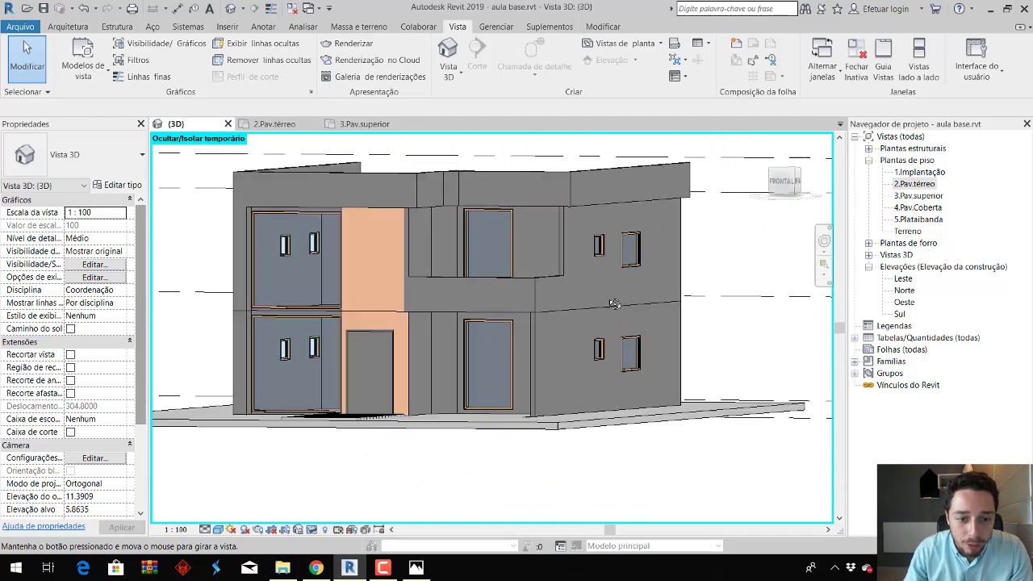
mouse_move(606, 319)
shift+middle_down()
mouse_move(590, 360)
mouse_move(678, 376)
shift+middle_up()
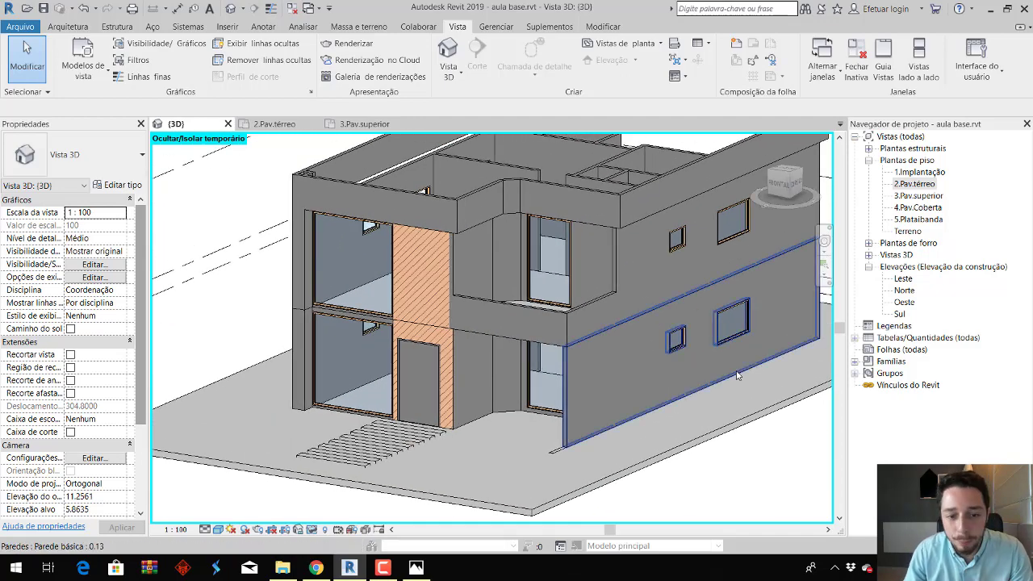
Capture a screenshot of the 3D view, dismiss the Dropbox offer, and bring WhatsApp Web forward.
key(Print)
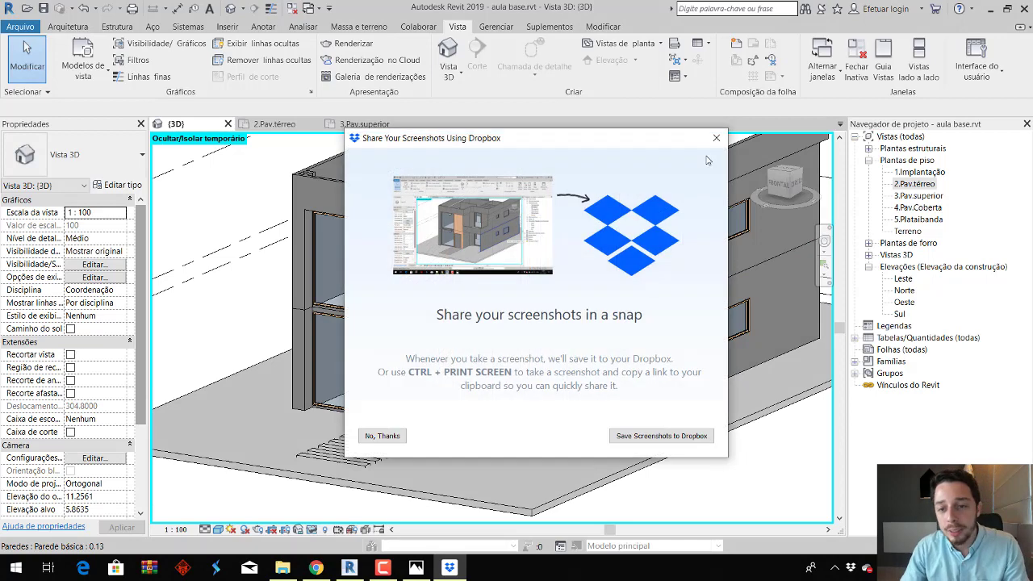
click(723, 137)
key(alt+Tab)
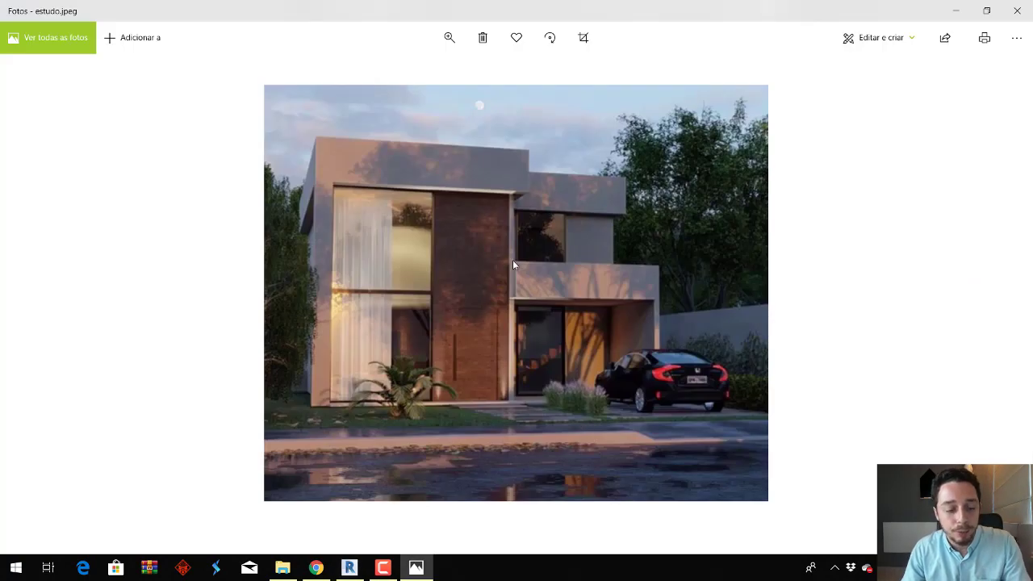
click(317, 566)
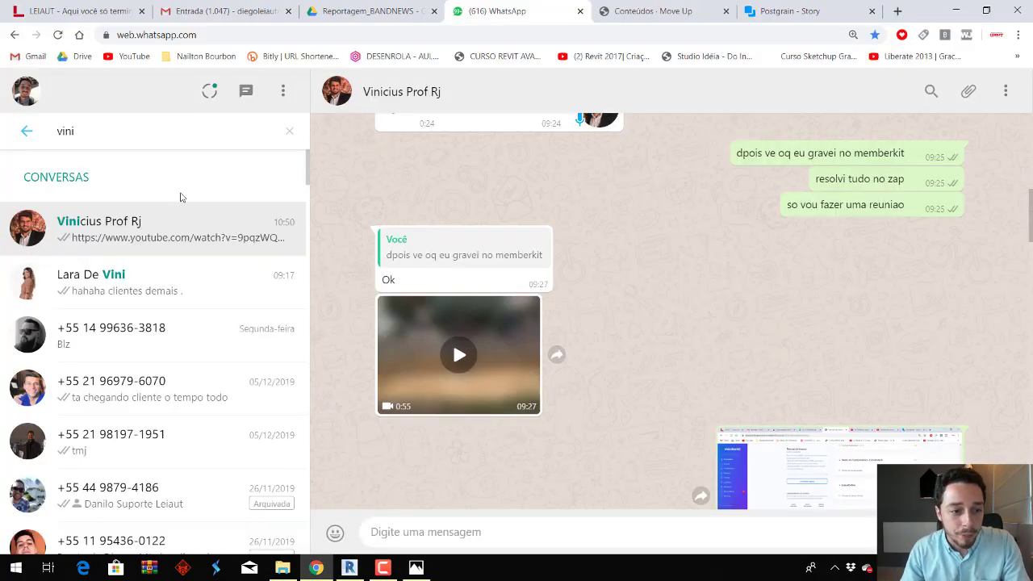
Post the Revit screenshot and a class announcement in the #01Esquenta BOOTCAMP group.
key(Escape)
click(181, 131)
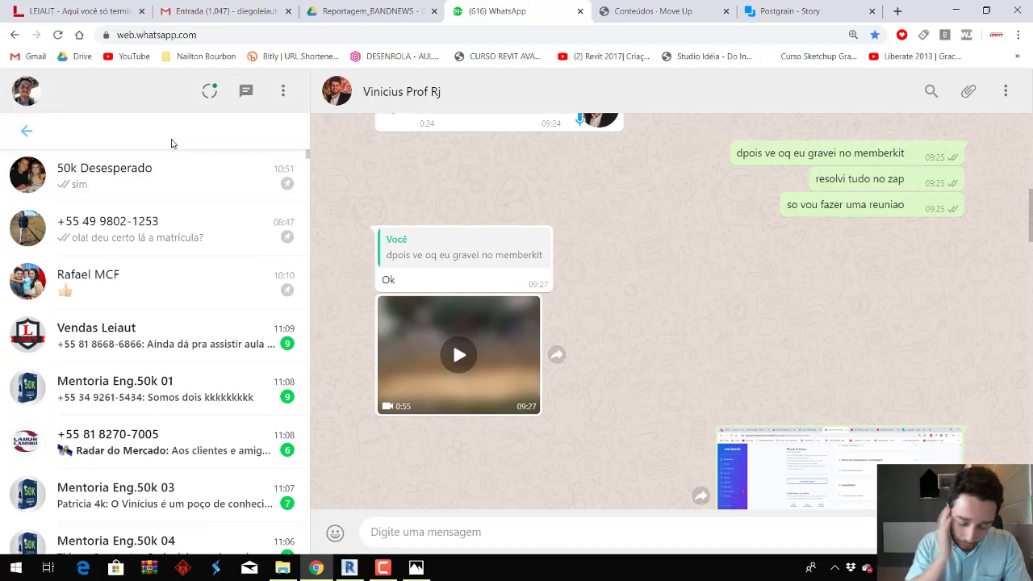
text(boot)
click(169, 215)
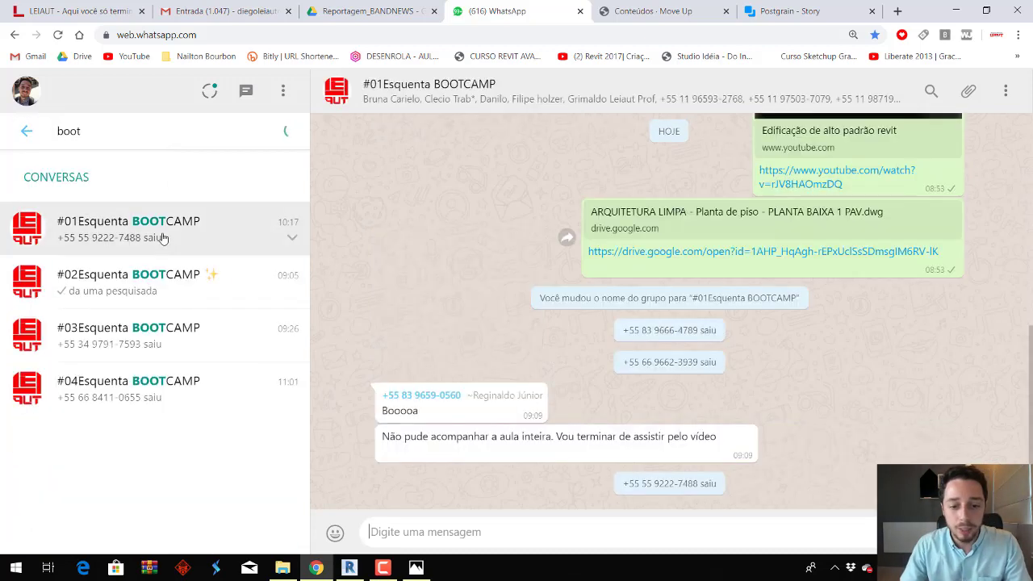
key(ctrl+v)
key(Return)
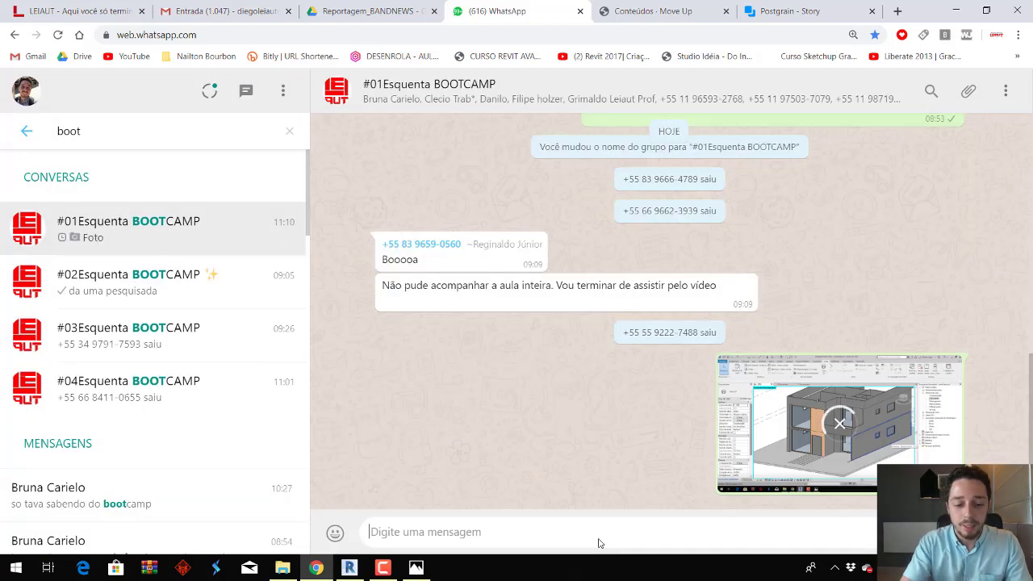
text(Galera! Aula saindo agora do forno... Jajá eu posto aqui)
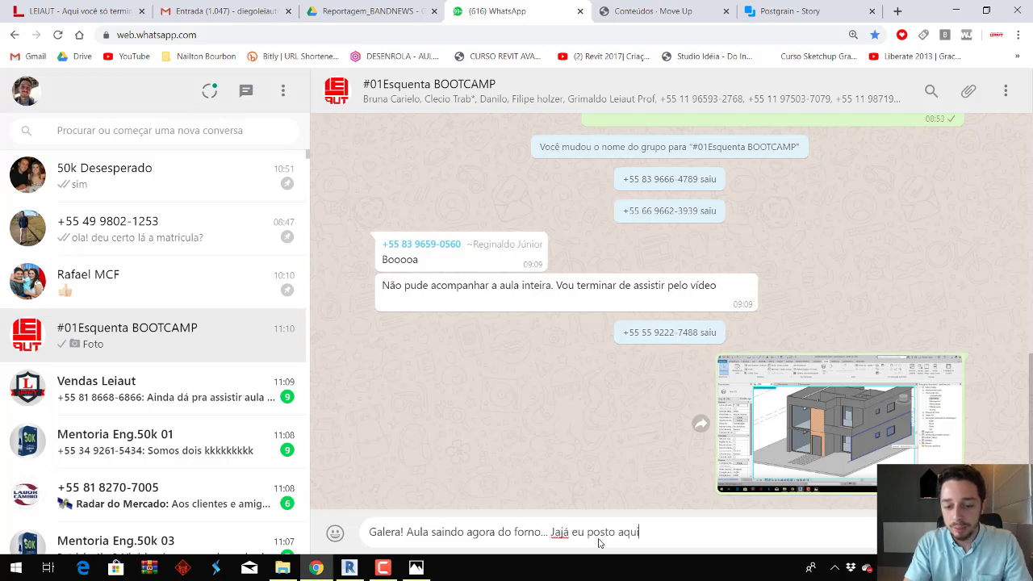
key(Return)
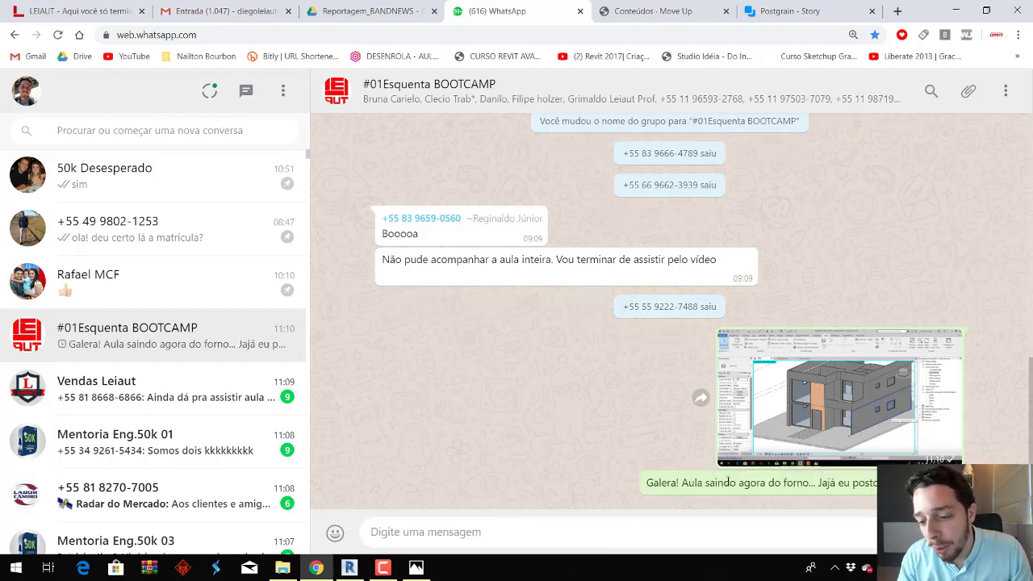
Forward the screenshot and message to the #02, #03 and #04 Esquenta BOOTCAMP groups.
click(953, 345)
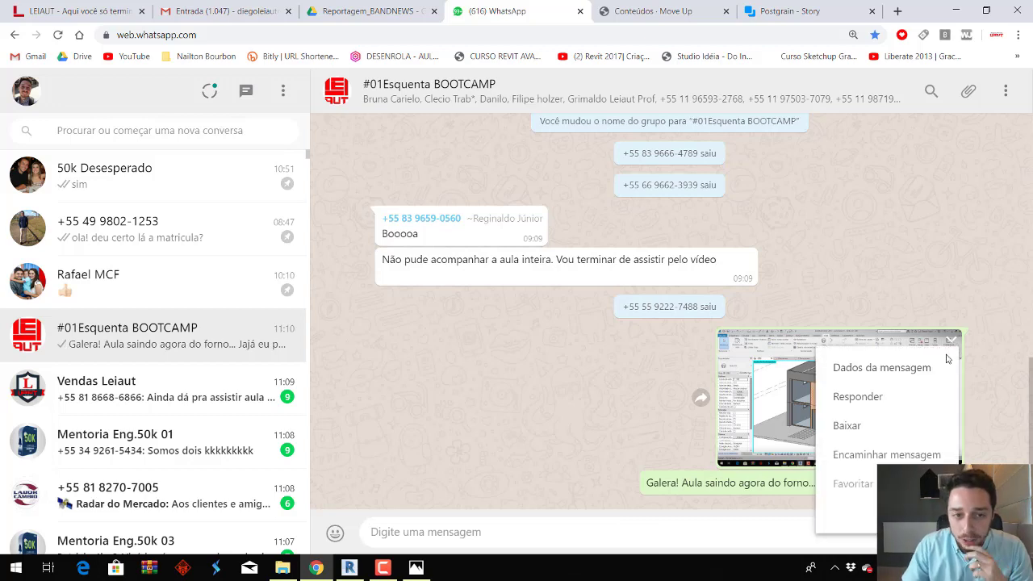
click(884, 455)
click(1001, 533)
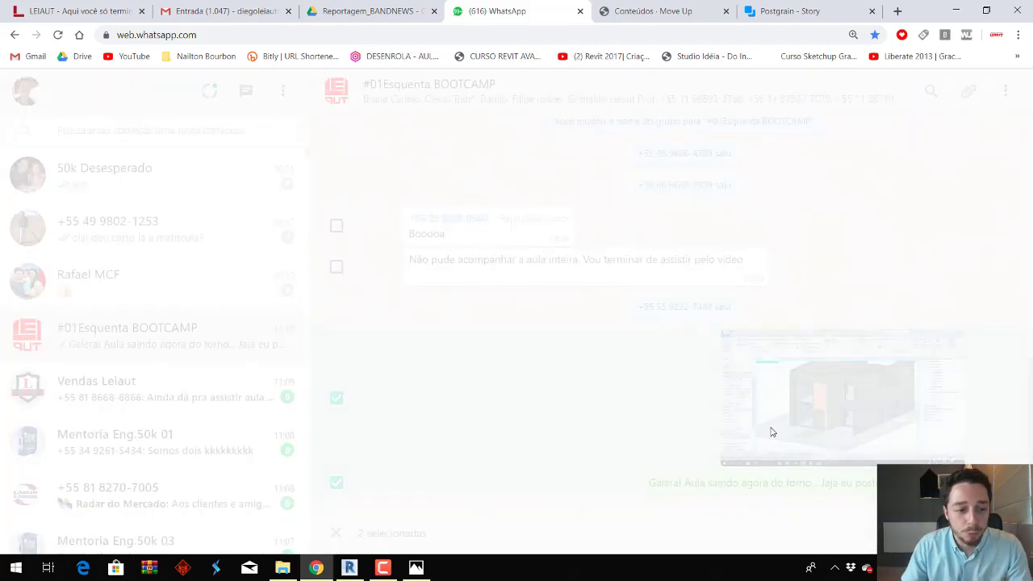
text(esta)
key(BackSpace)
key(BackSpace)
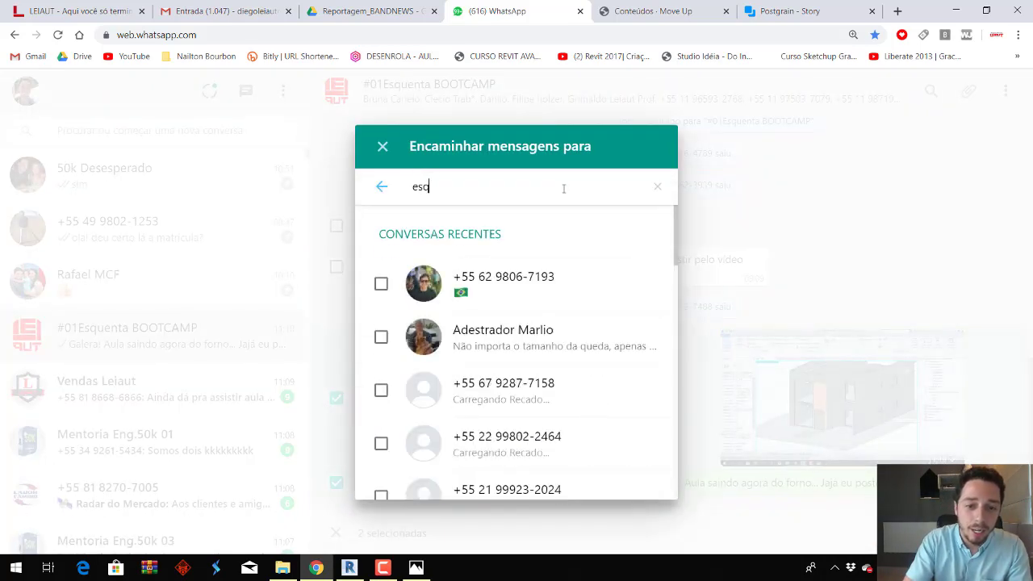
text(qu)
click(517, 339)
click(517, 389)
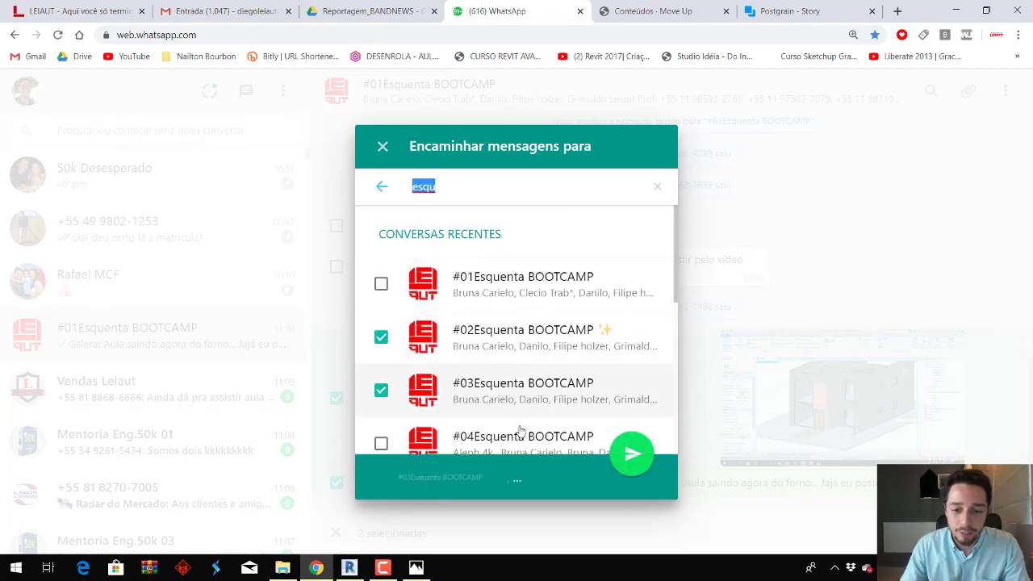
click(517, 436)
click(632, 456)
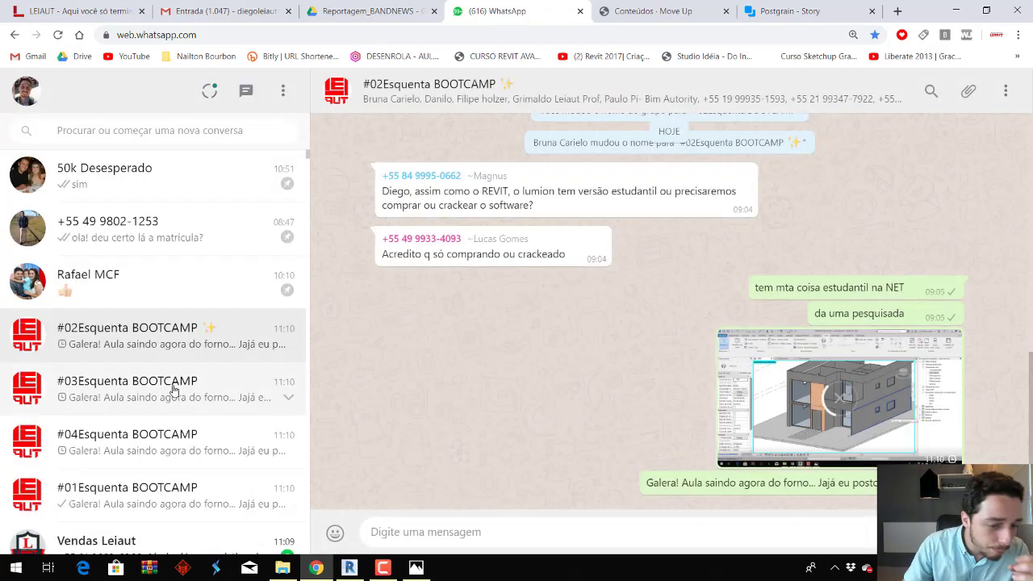
Scroll down the chat list and open a contact's conversation.
scroll(172, 393, down, 3)
scroll(166, 415, down, 1)
scroll(182, 421, down, 1)
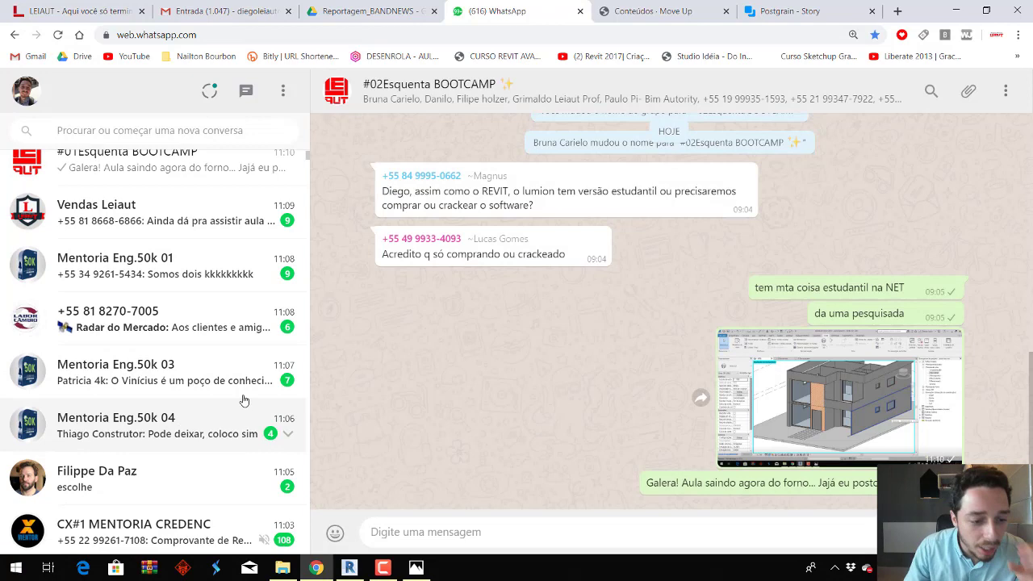
click(231, 475)
Return to Revit from estudo.jpeg and orbit the 3D view to look down on the front entrance.
key(alt+Tab)
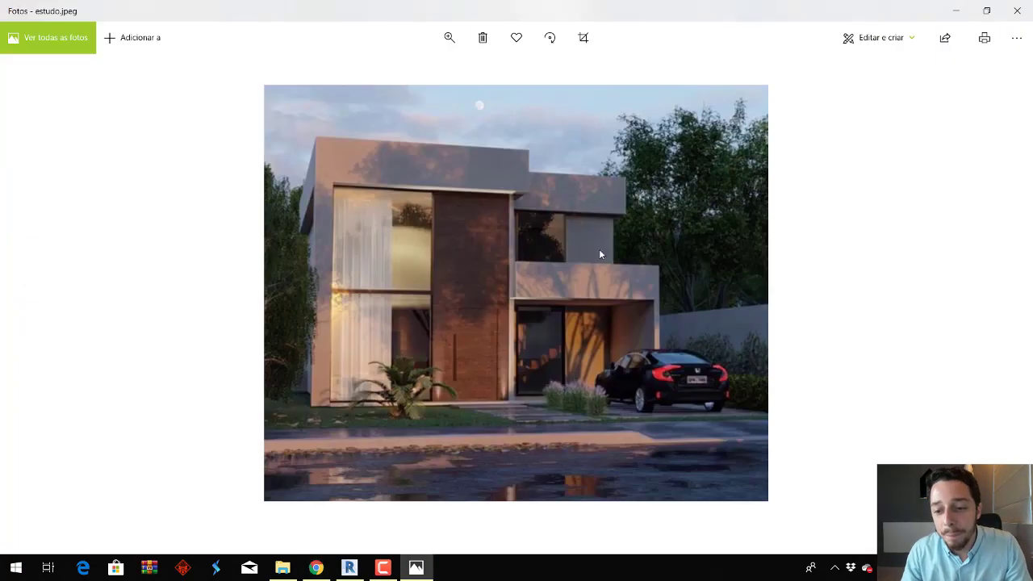
key(alt+Tab)
key(Tab)
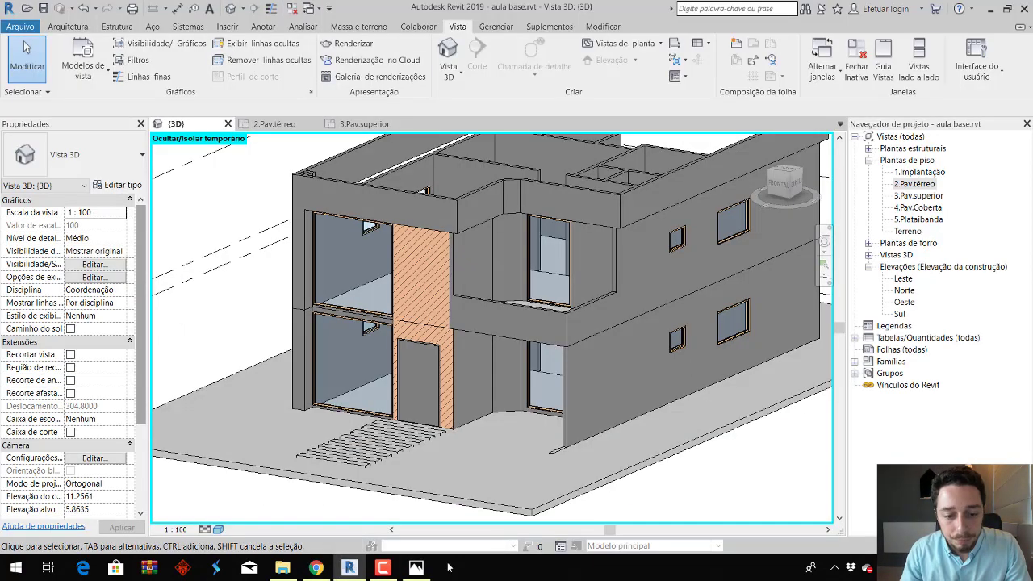
mouse_move(382, 567)
click(408, 532)
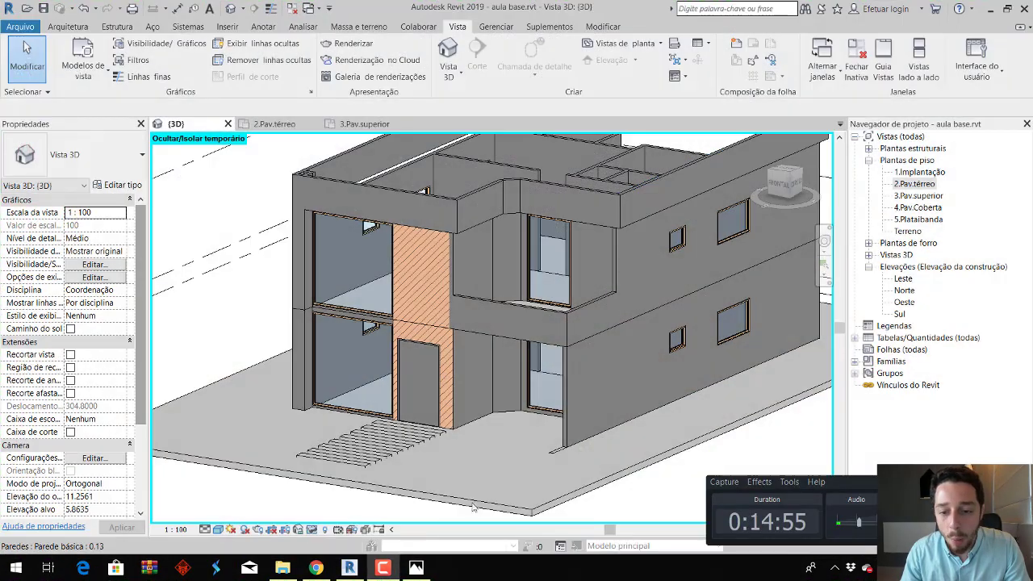
mouse_move(485, 383)
shift+middle_down()
mouse_move(679, 478)
mouse_move(587, 463)
shift+middle_up()
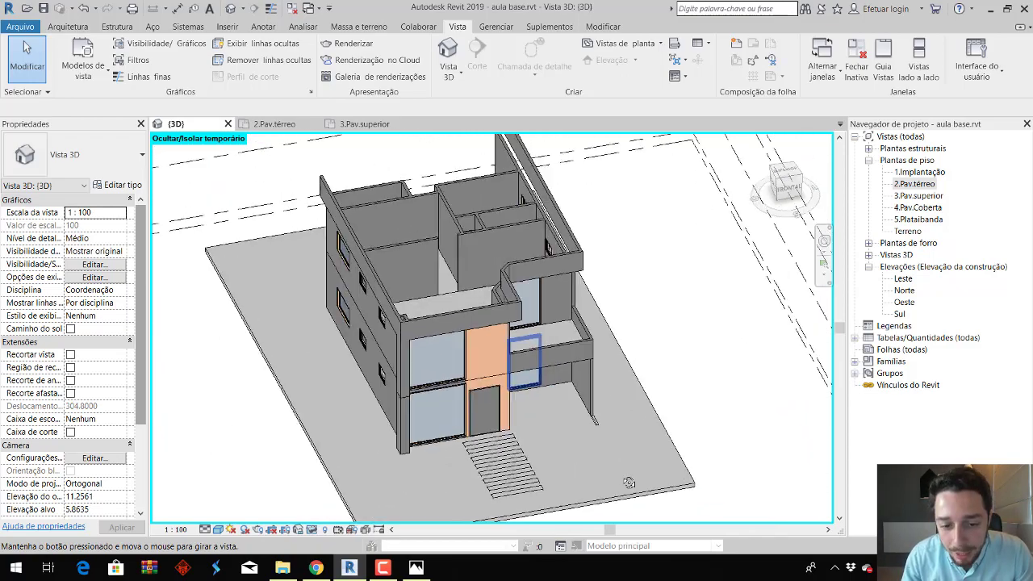
shift+middle_drag(587, 463, 579, 470)
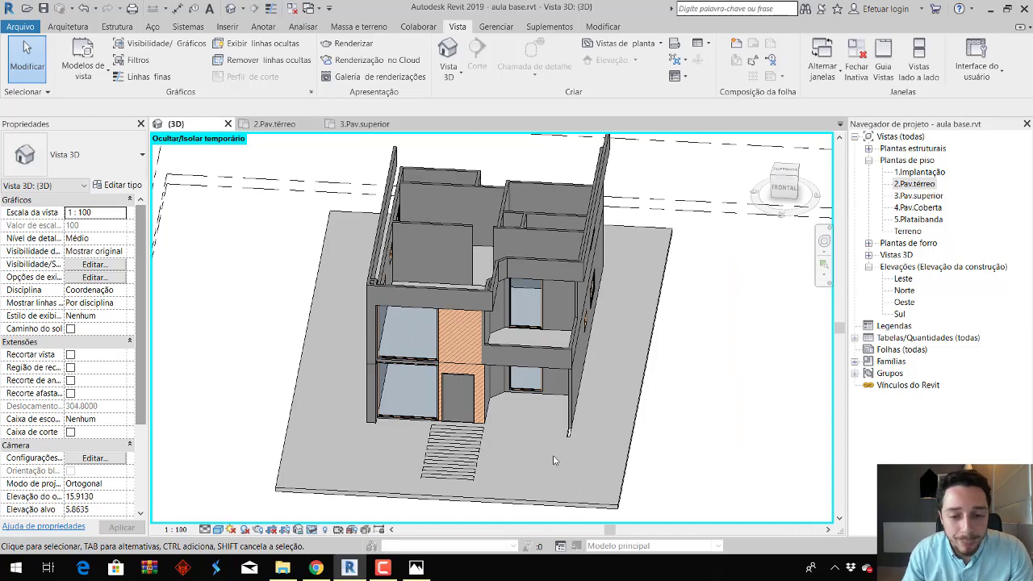
key(alt+Tab)
key(alt+Tab)
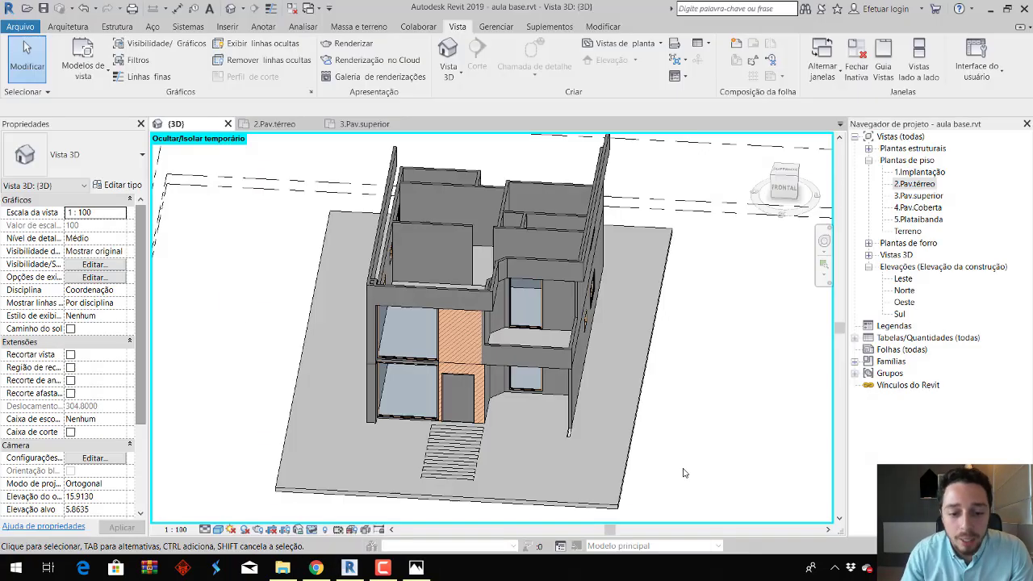
mouse_move(517, 468)
shift+middle_down()
mouse_move(721, 412)
mouse_move(669, 431)
shift+middle_up()
On 2.Pav.térreo, start a Piso and draw a rectangular boundary in front of the house.
click(917, 184)
double_click(916, 184)
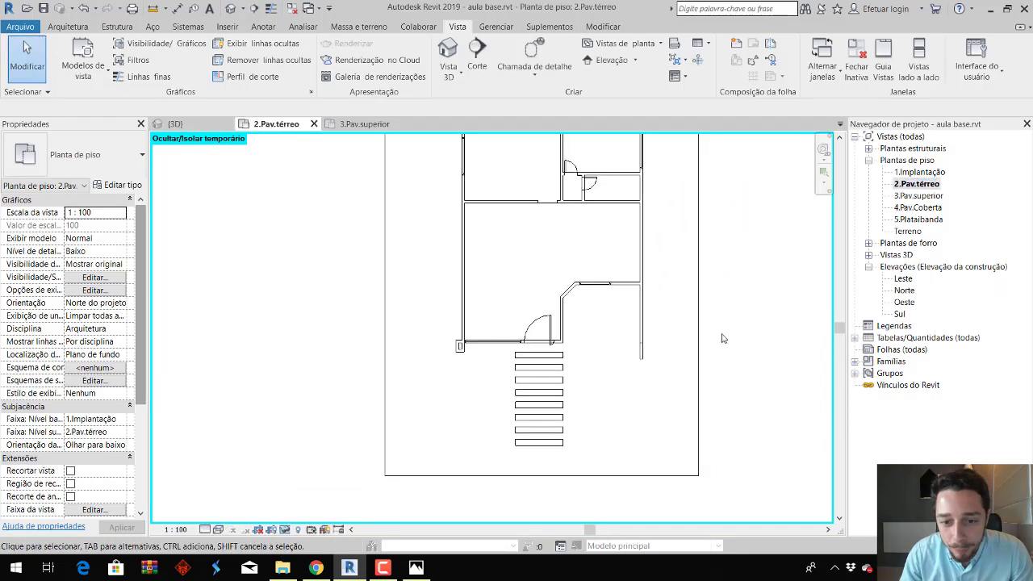
click(58, 28)
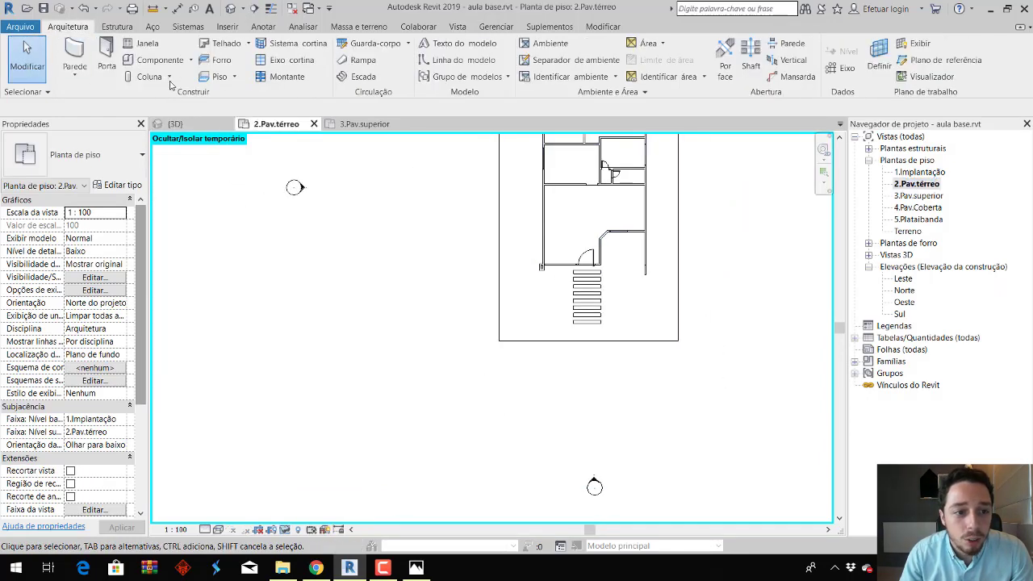
click(216, 76)
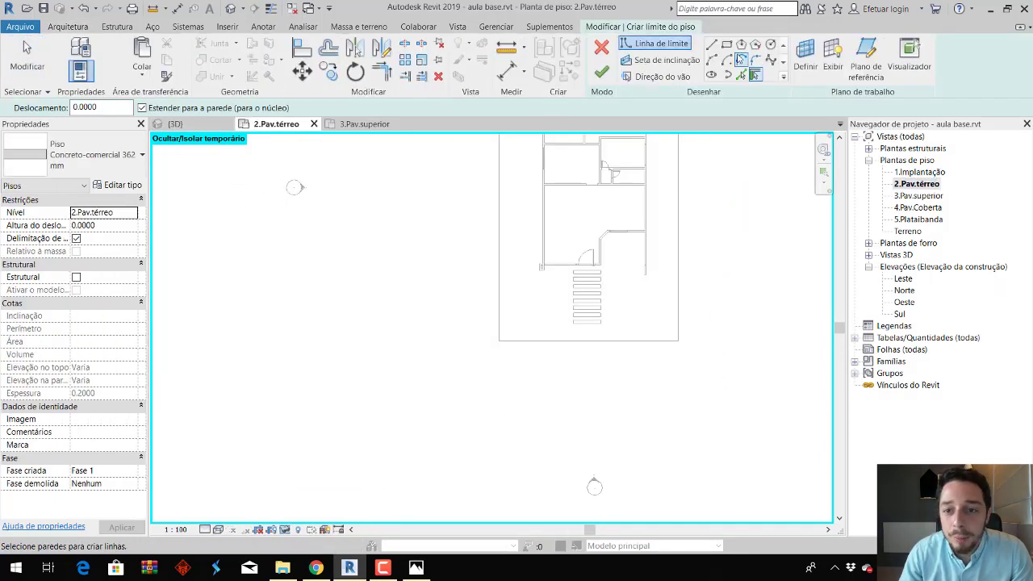
click(726, 44)
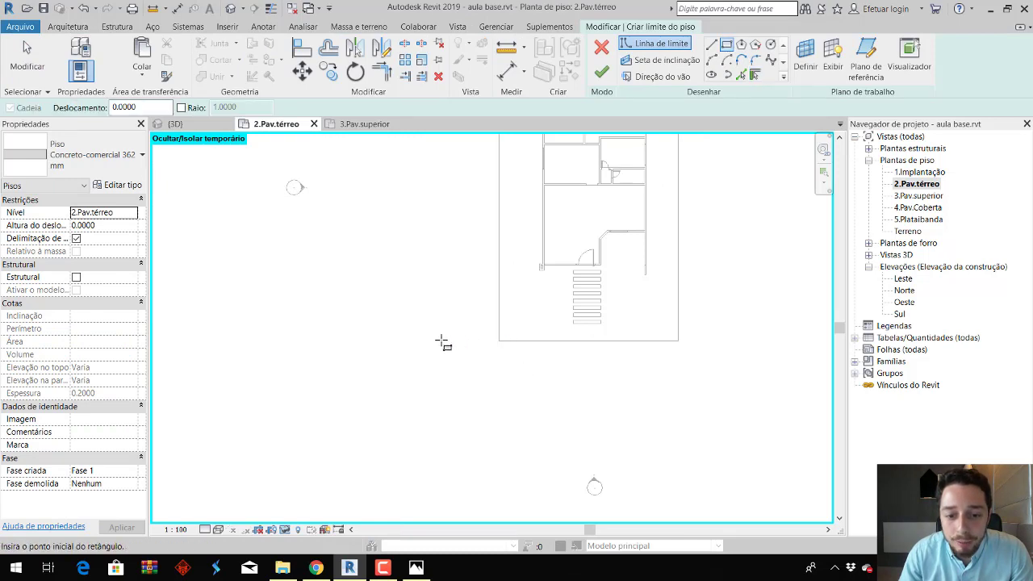
click(499, 341)
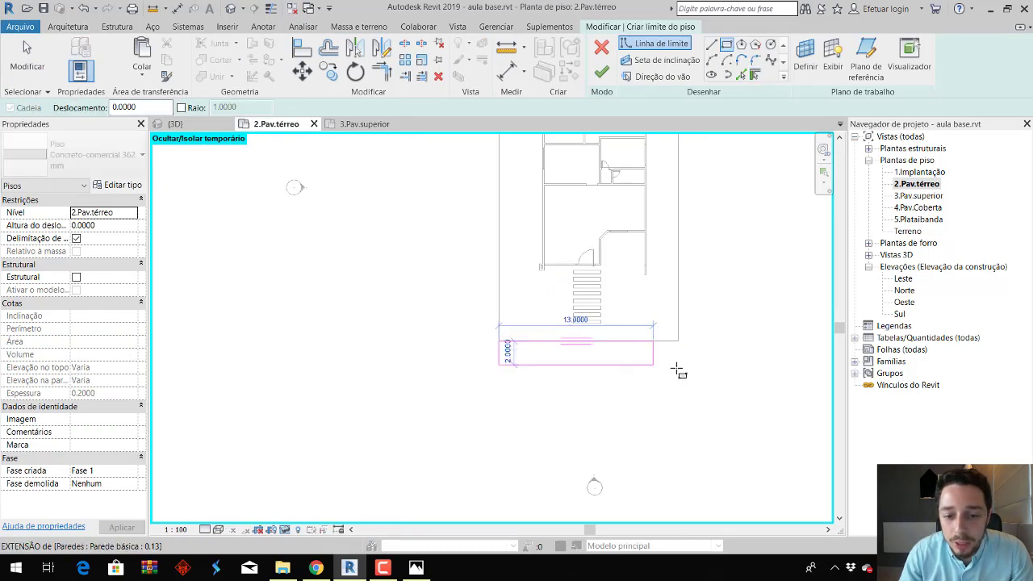
click(761, 411)
key(Escape)
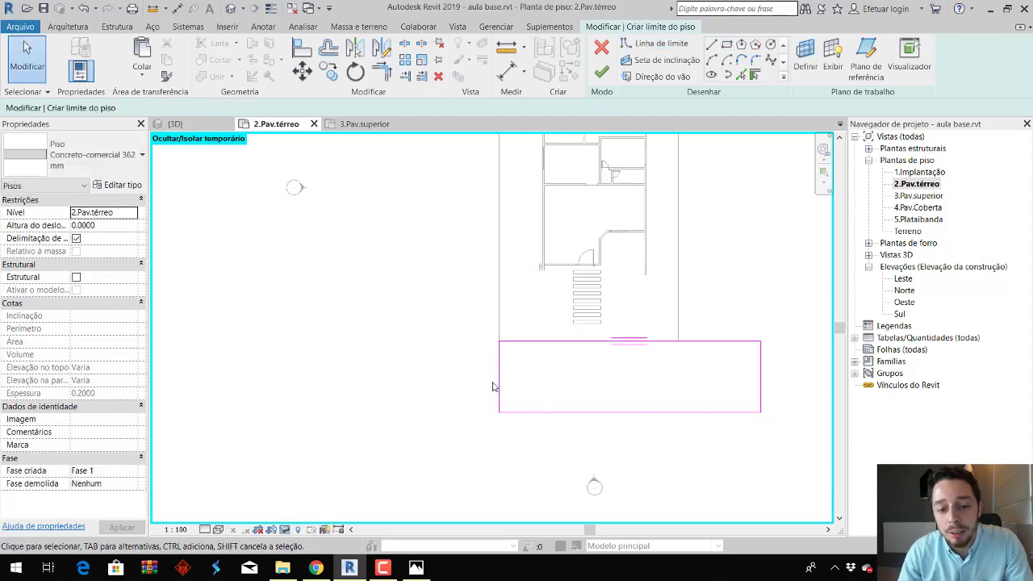
Drag the boundary's left edge farther out and finish the Concreto-comercial 362 mm floor.
click(499, 387)
mouse_move(499, 386)
mouse_down()
mouse_move(432, 385)
mouse_move(399, 369)
mouse_up()
click(473, 431)
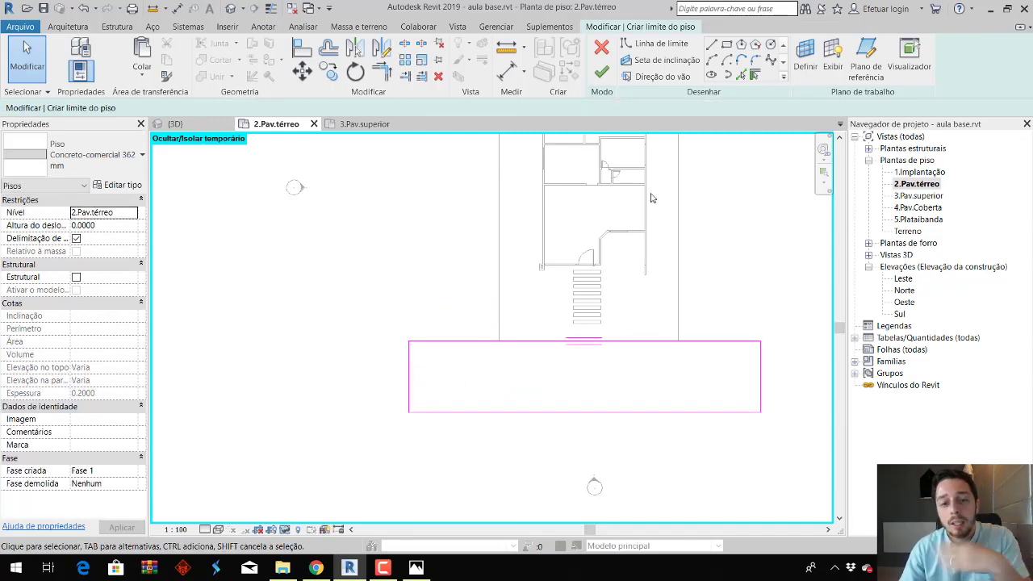
click(601, 72)
click(735, 259)
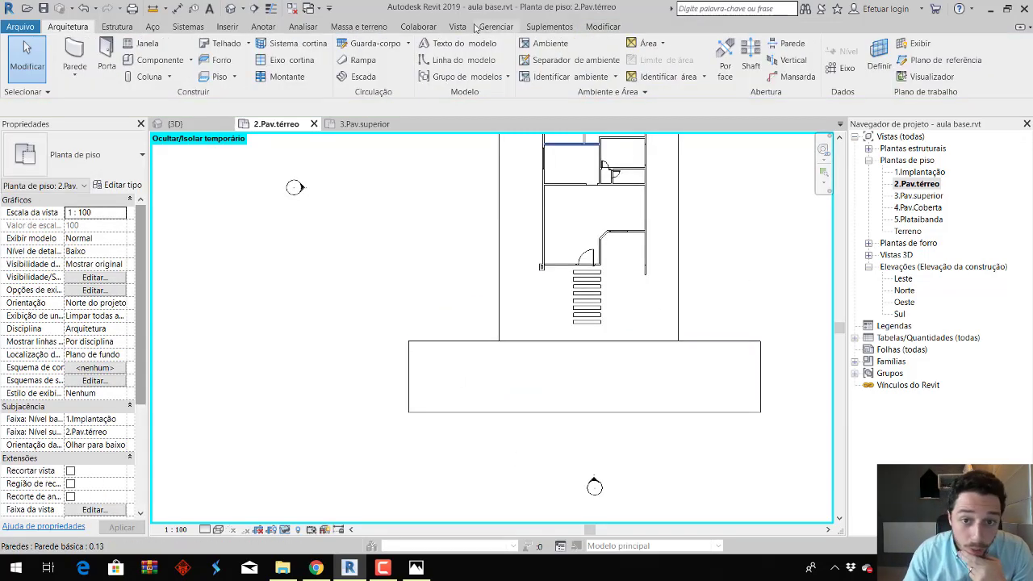
Orbit the 3D view, go to front view and back to isometric, and select the 273.441 m² lot slab.
click(448, 53)
mouse_move(662, 371)
shift+middle_down()
mouse_move(604, 310)
mouse_move(570, 364)
mouse_move(654, 440)
mouse_move(622, 416)
shift+middle_up()
scroll(570, 364, up, 3)
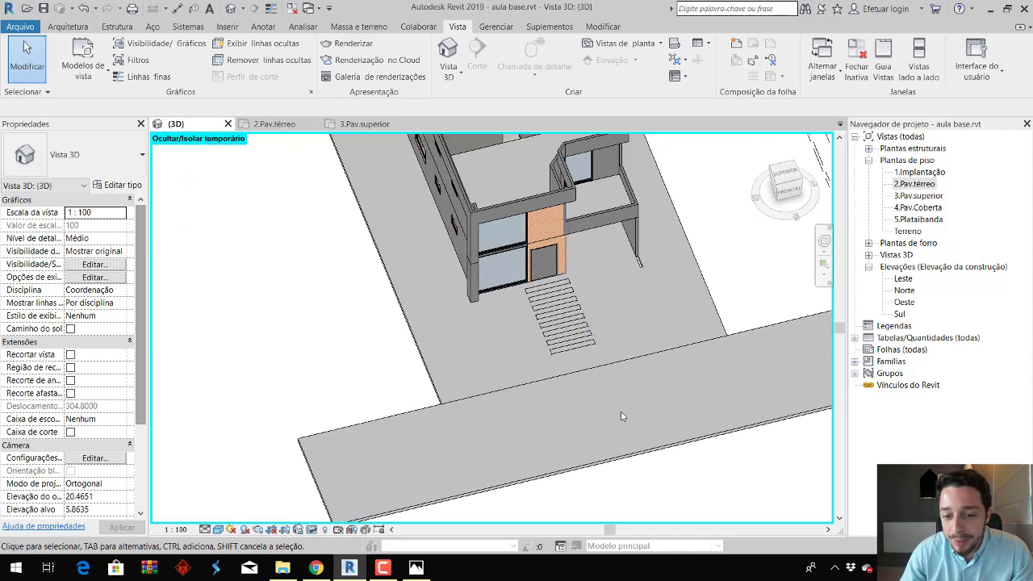
shift+middle_drag(670, 317, 607, 331)
click(609, 335)
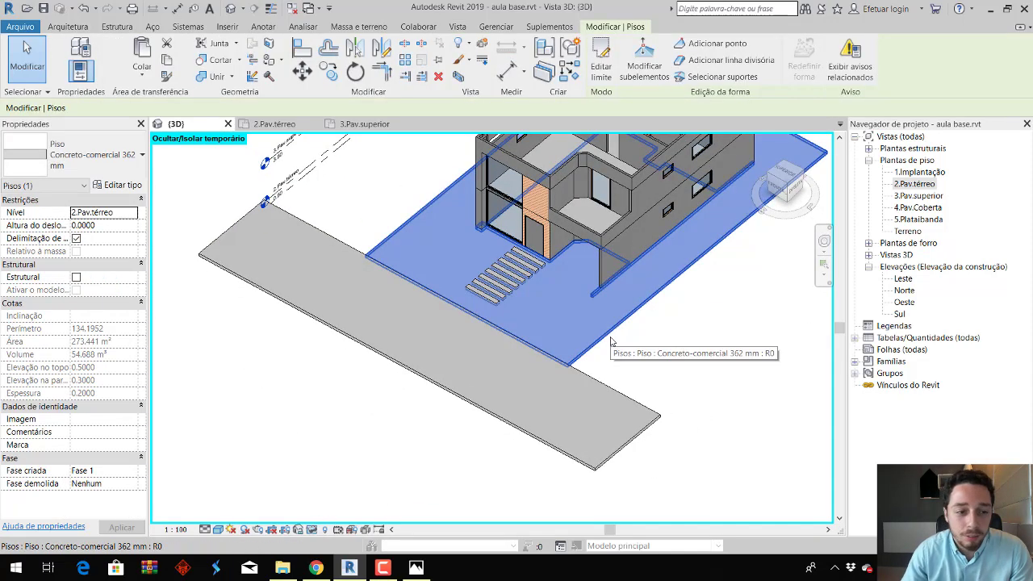
key(Escape)
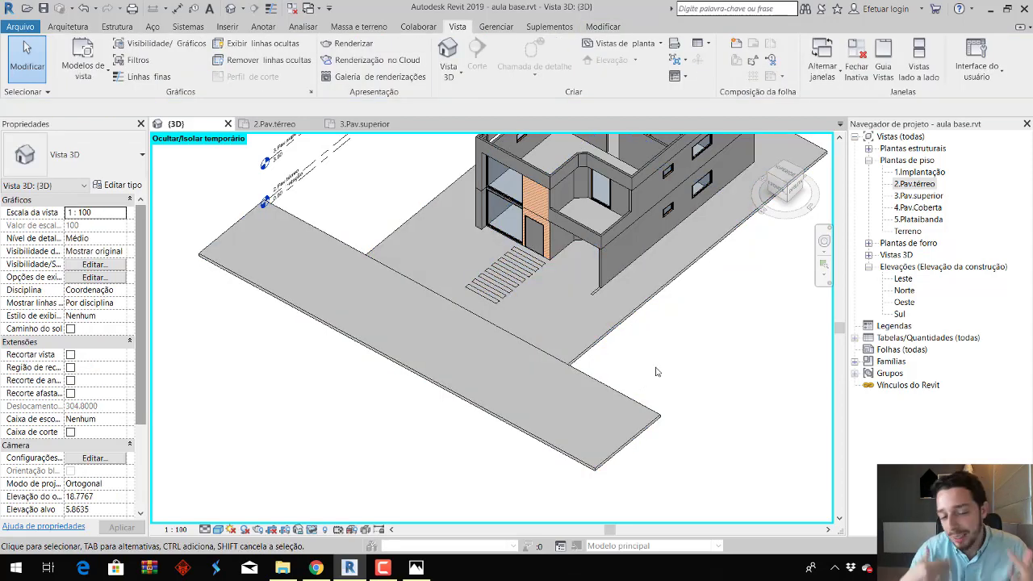
key(f)
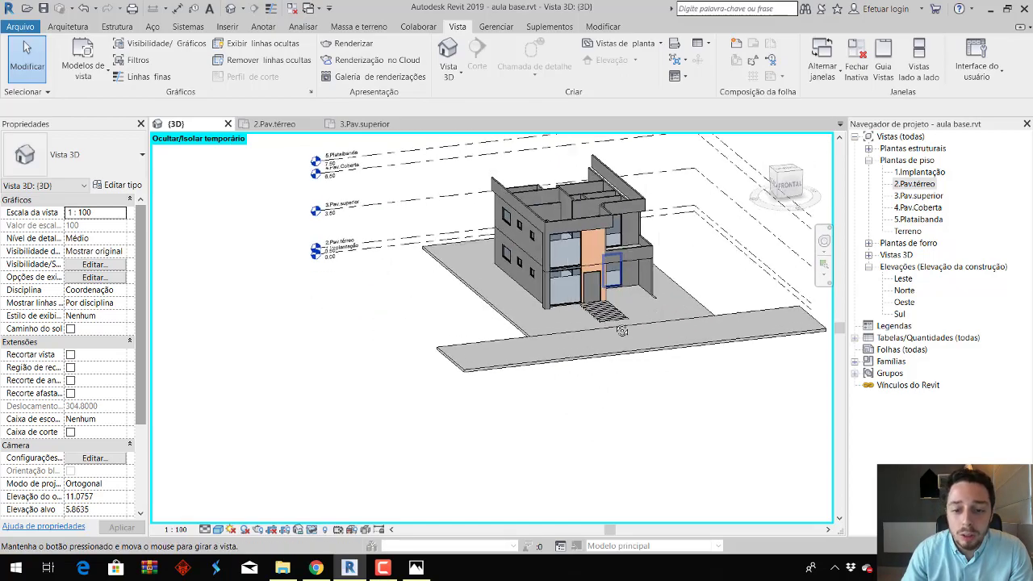
shift+middle_drag(604, 280, 646, 327)
click(655, 333)
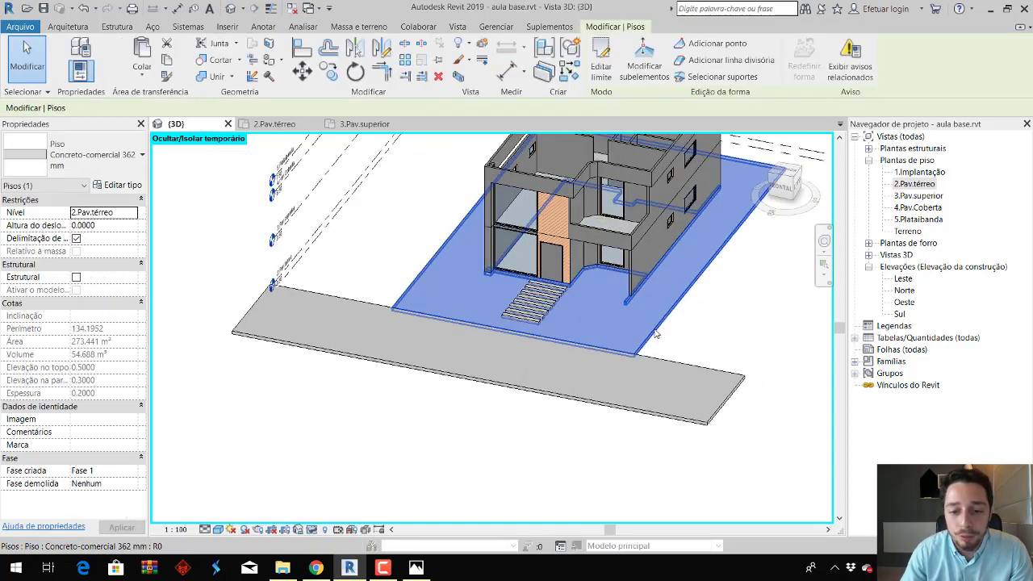
Duplicate the Concreto-comercial 362 mm floor type as 'grama' and open its Structure layers.
click(118, 185)
click(915, 92)
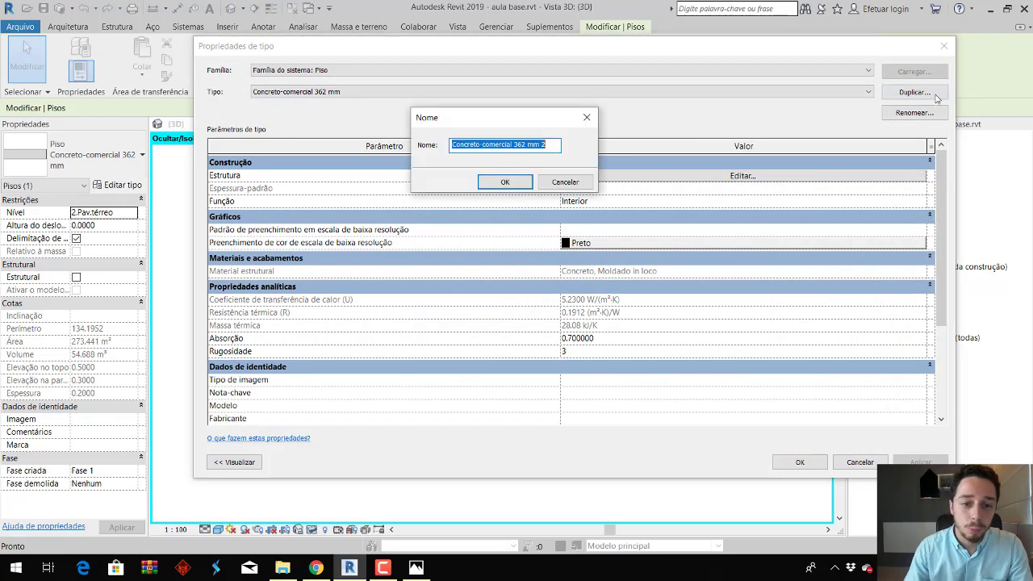
text(grame)
key(Return)
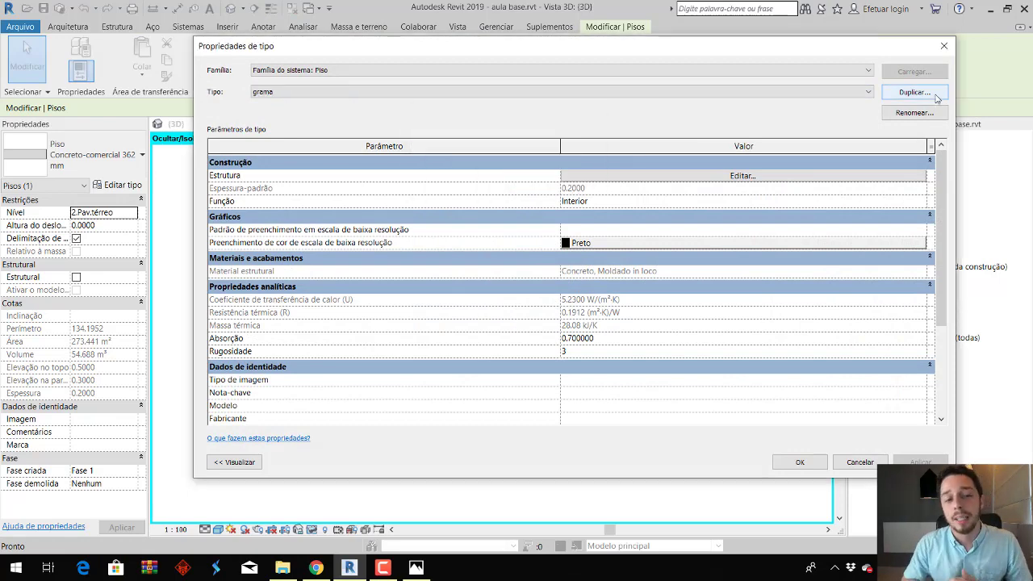
click(642, 175)
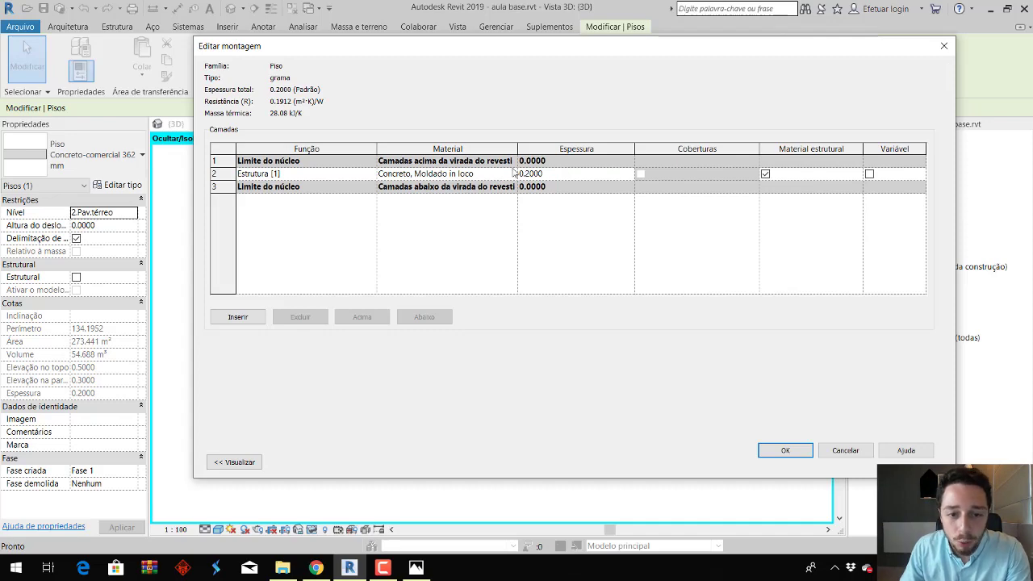
From the structure layer's material cell, browse the Material Browser and create a new material.
click(513, 173)
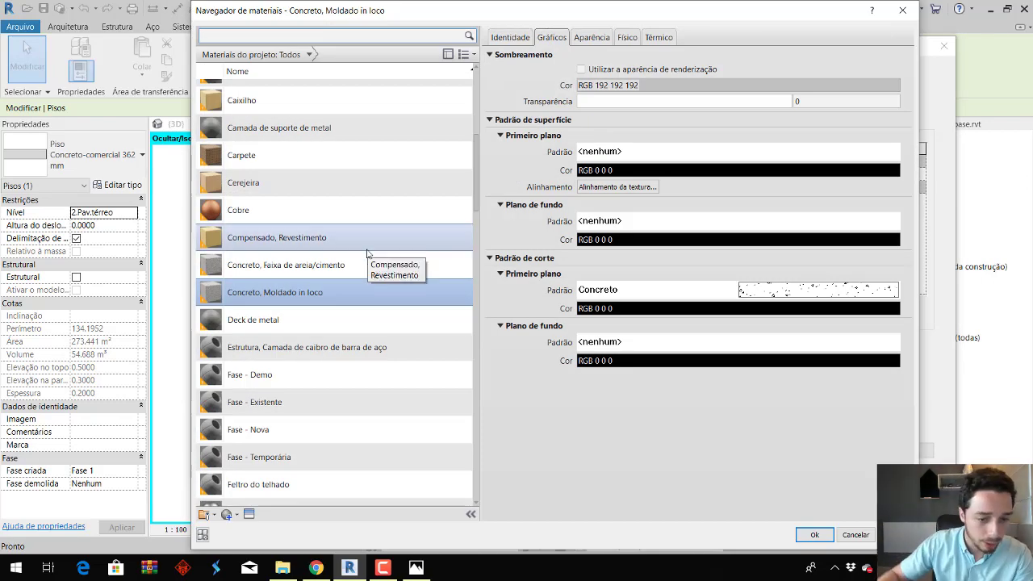
scroll(367, 254, up, 5)
scroll(364, 254, down, 4)
scroll(369, 251, down, 1)
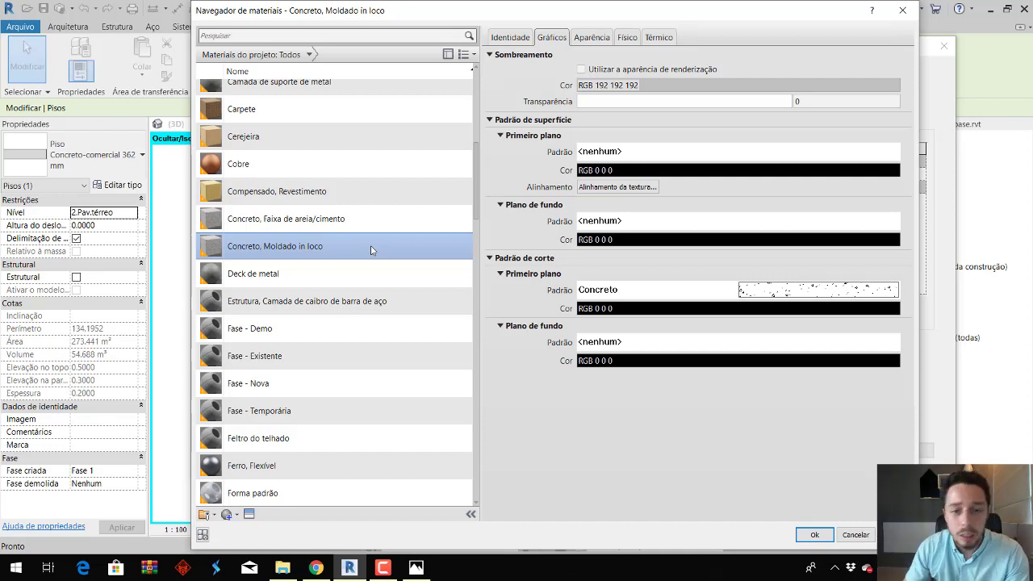
scroll(371, 250, up, 5)
scroll(370, 250, down, 1)
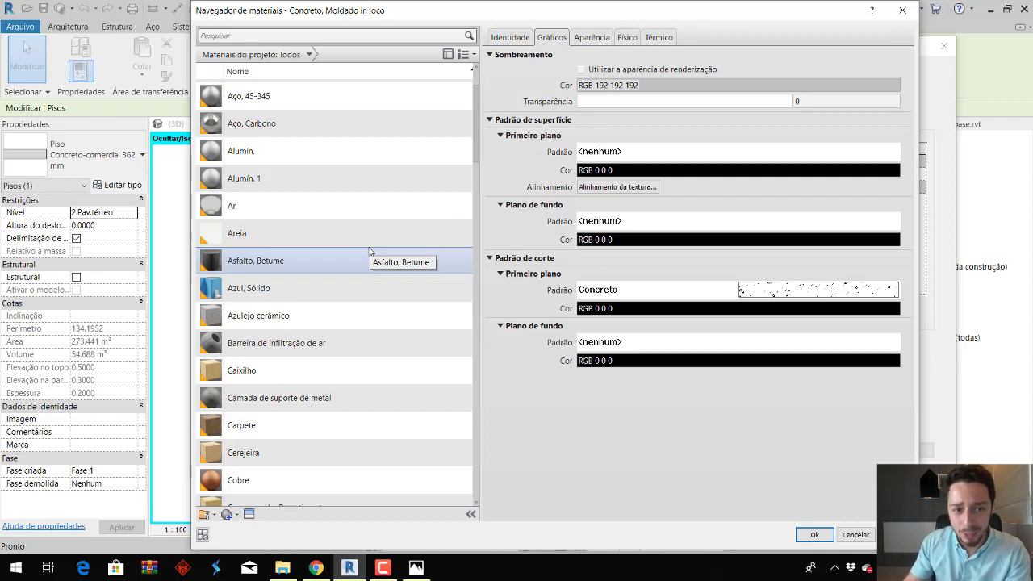
scroll(370, 250, down, 1)
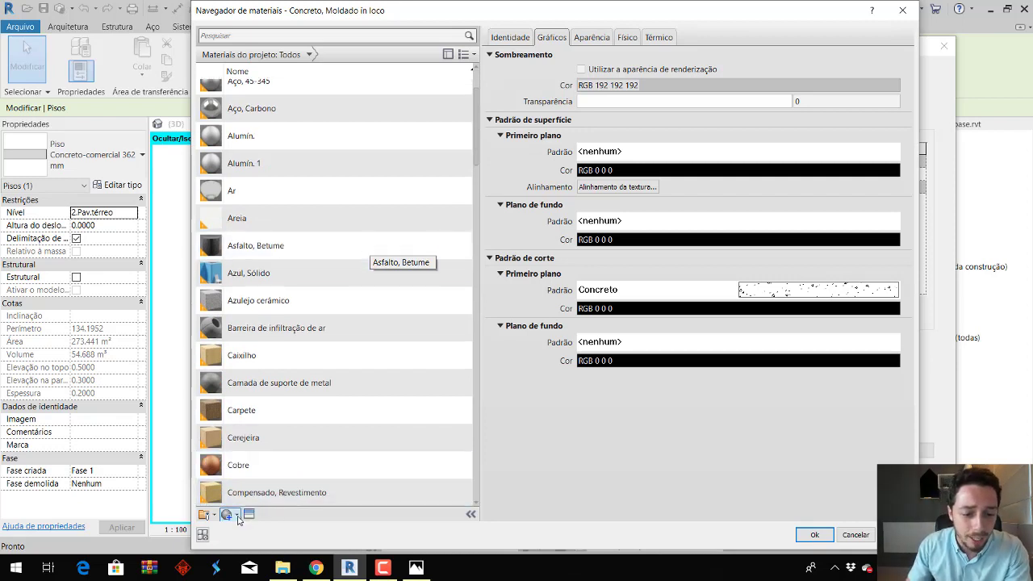
click(229, 514)
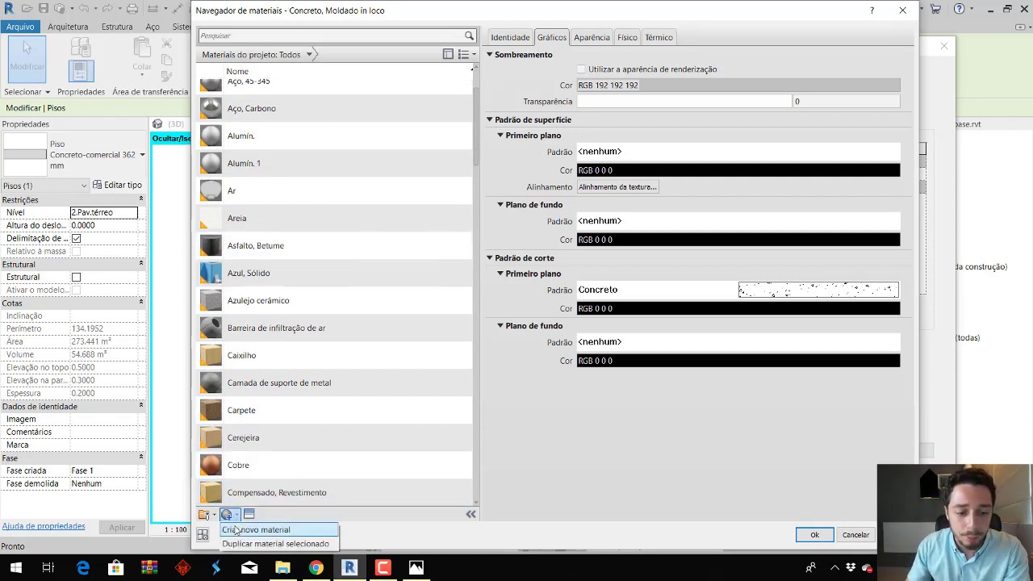
click(255, 529)
Rename the new material to 'Grama', then to '.Grama', and view its Appearance settings.
right_click(305, 275)
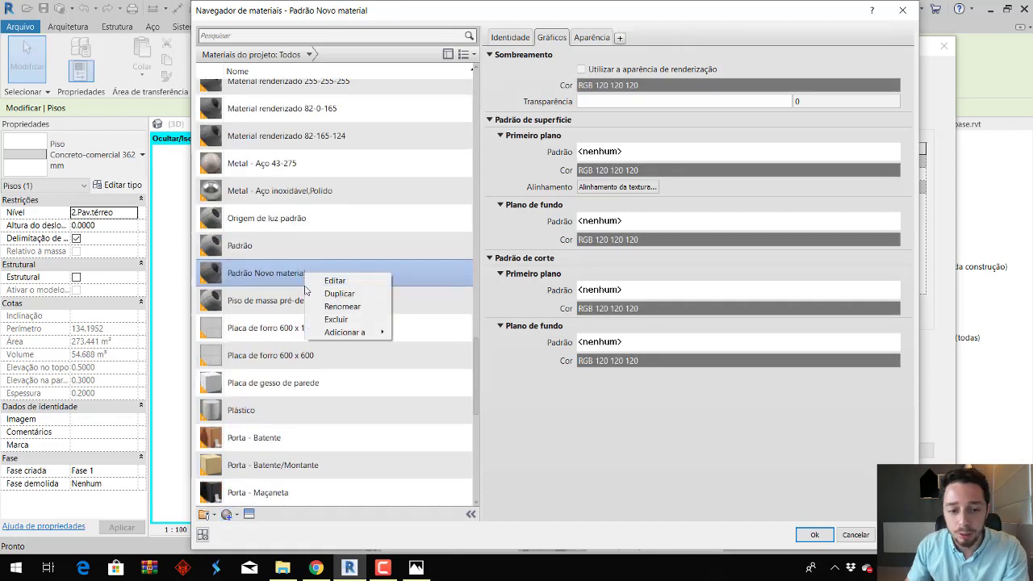
click(323, 305)
text(Grama)
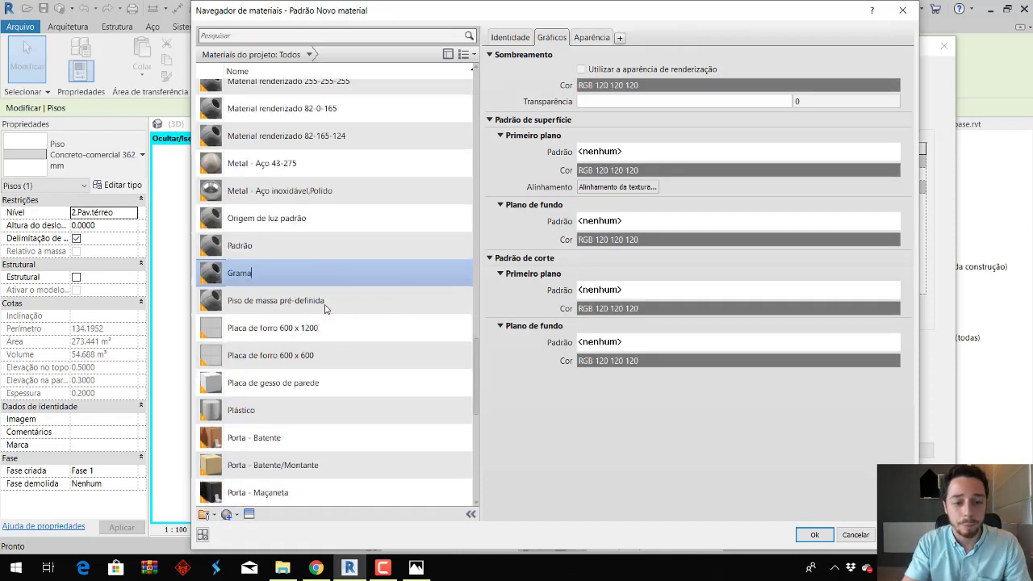
key(Return)
scroll(322, 162, up, 5)
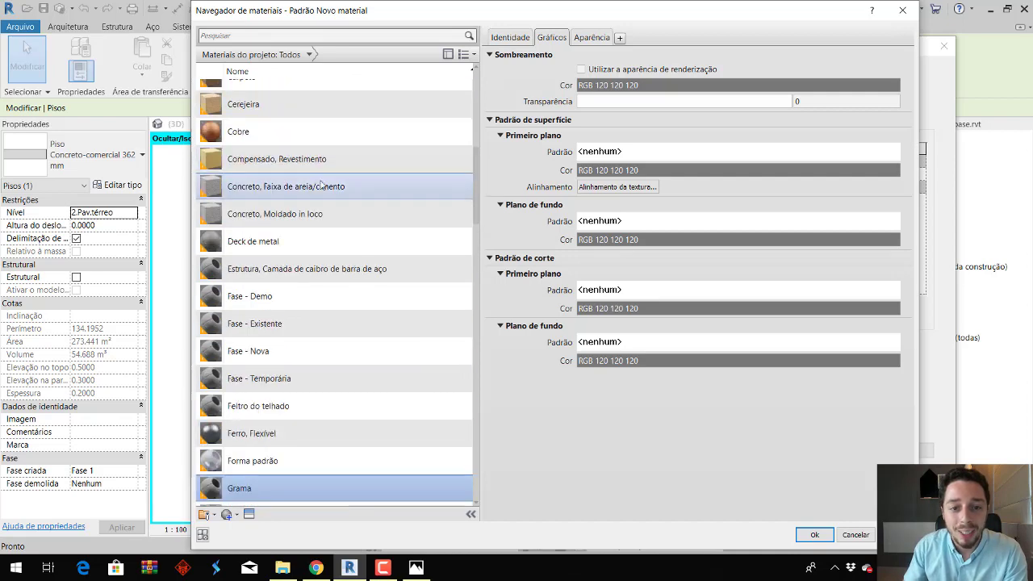
scroll(317, 323, down, 1)
scroll(274, 388, down, 1)
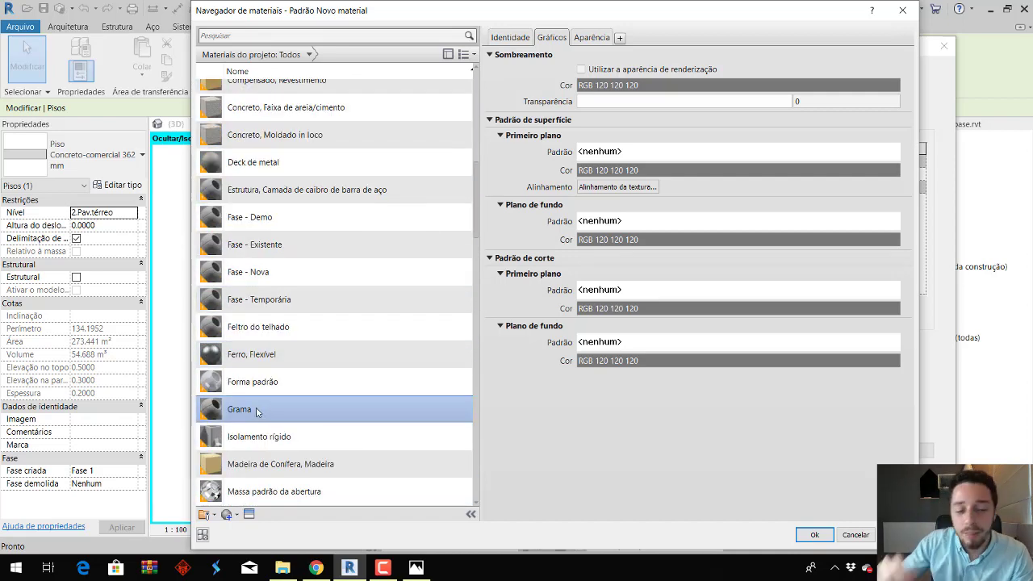
right_click(257, 411)
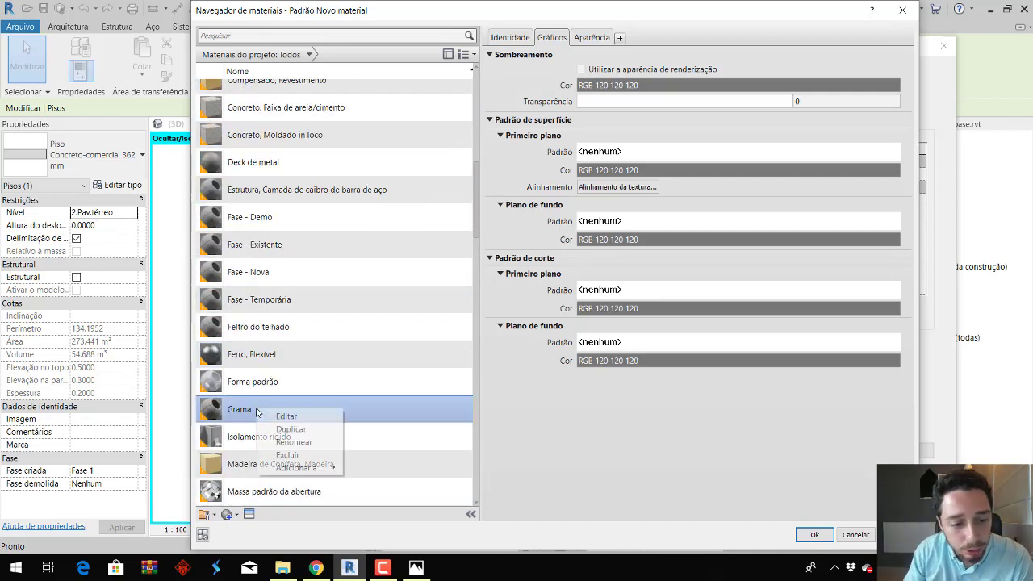
click(284, 443)
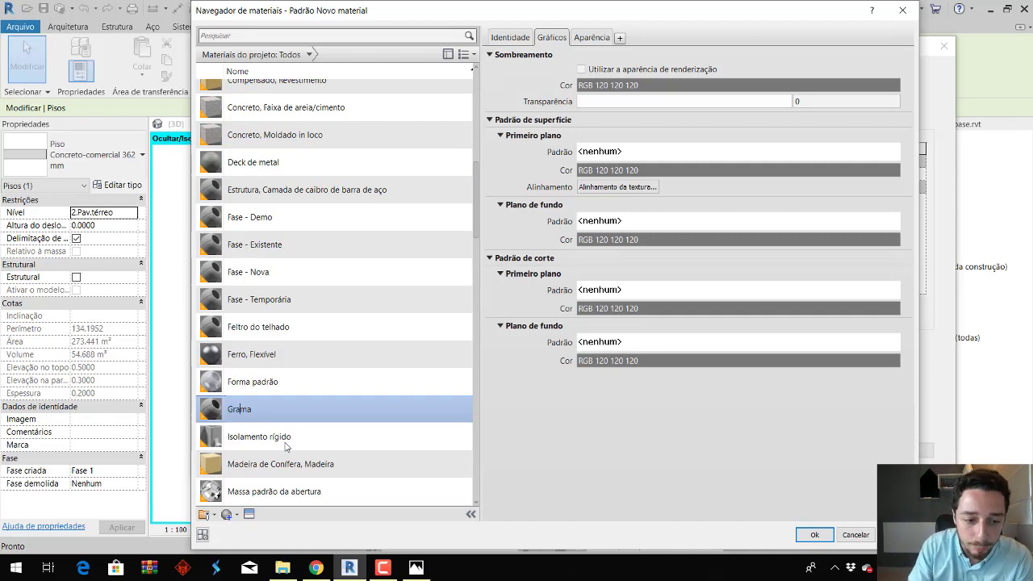
text(.)
key(Return)
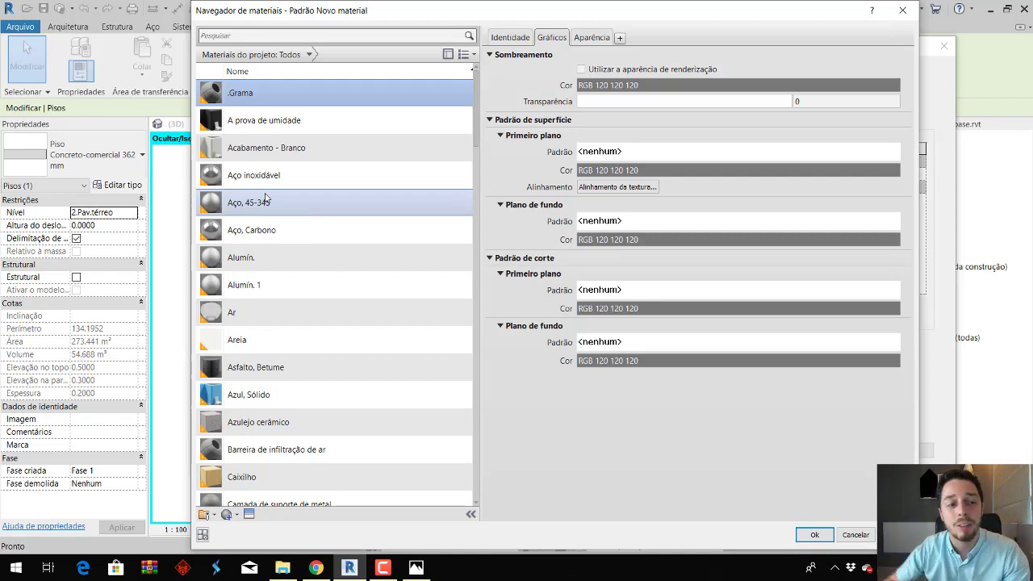
click(591, 37)
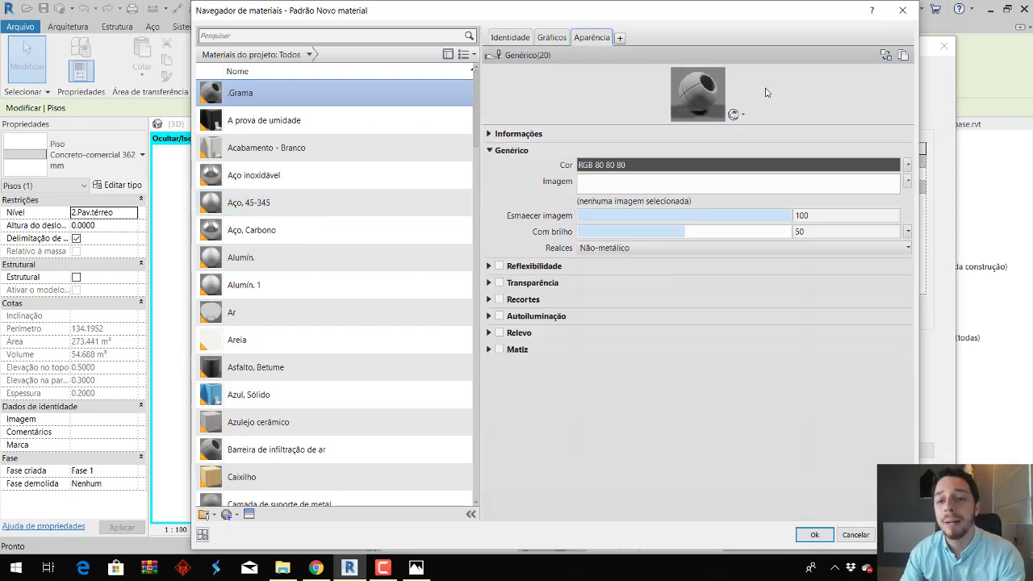
Open the Asset Browser to replace the appearance, move it aside, and search for grama.
click(885, 62)
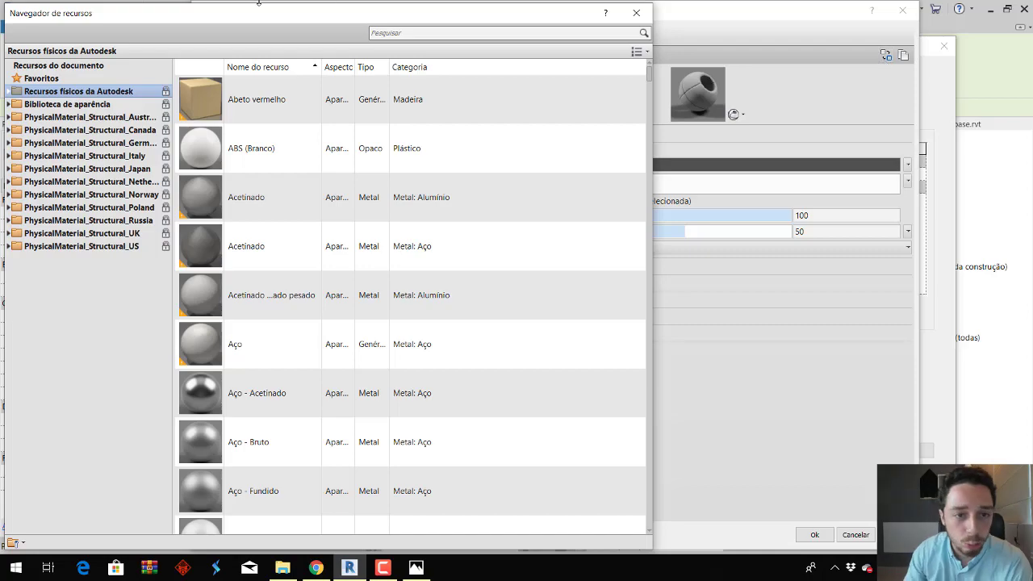
drag(266, 23, 543, 23)
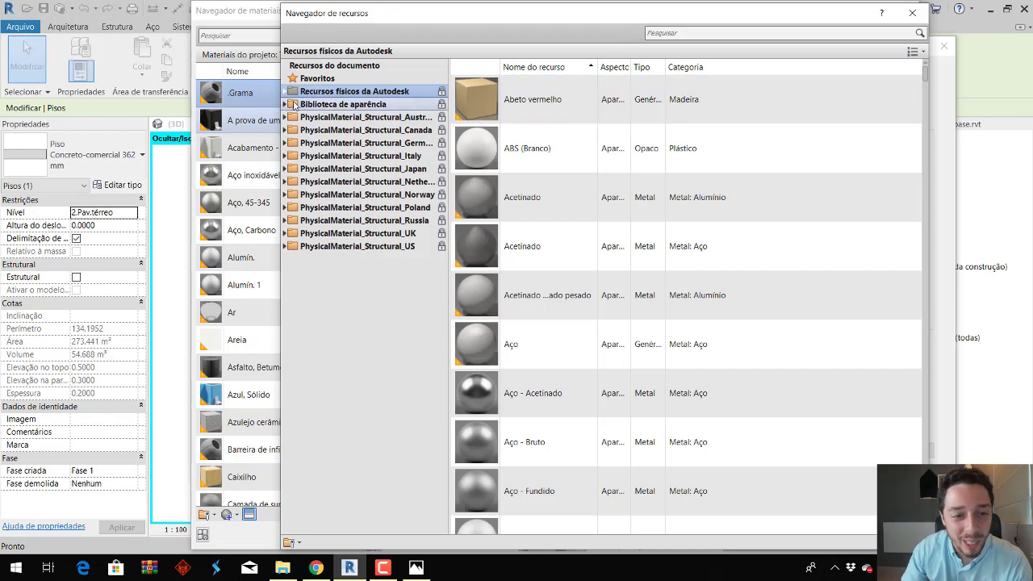
click(692, 34)
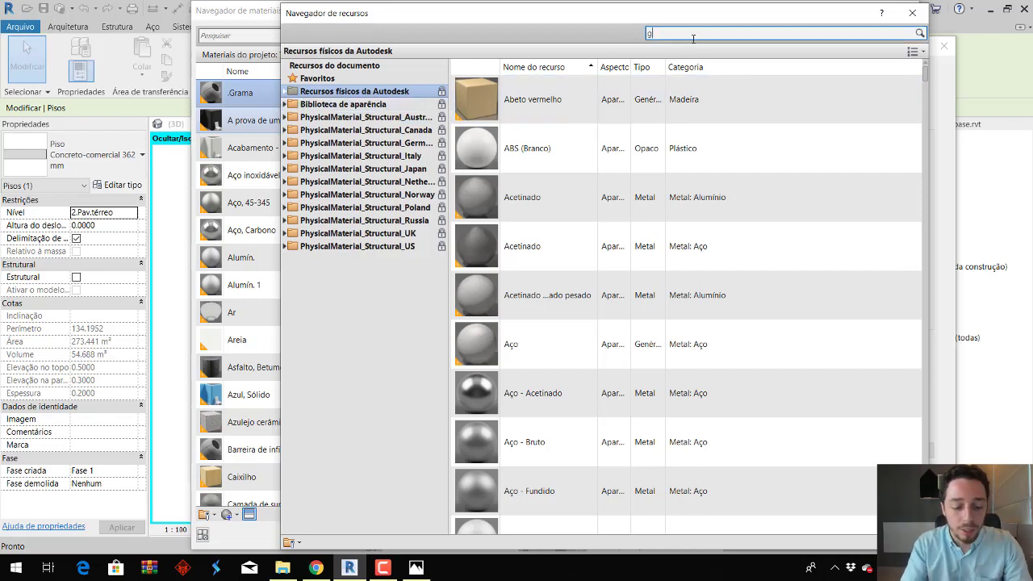
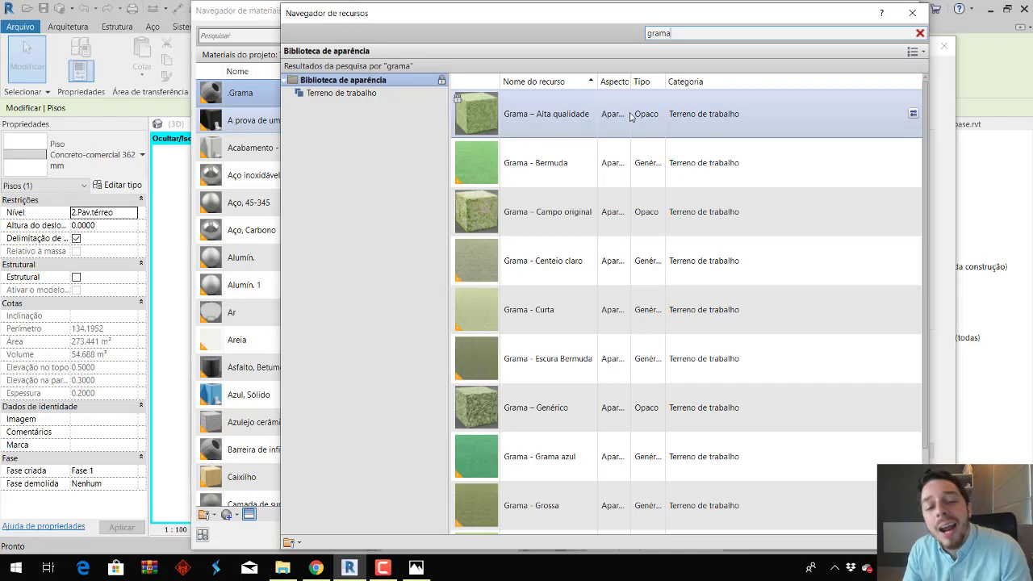
Replace the Grama material's appearance with Grama – Alta qualidade and shade it by render appearance.
click(914, 114)
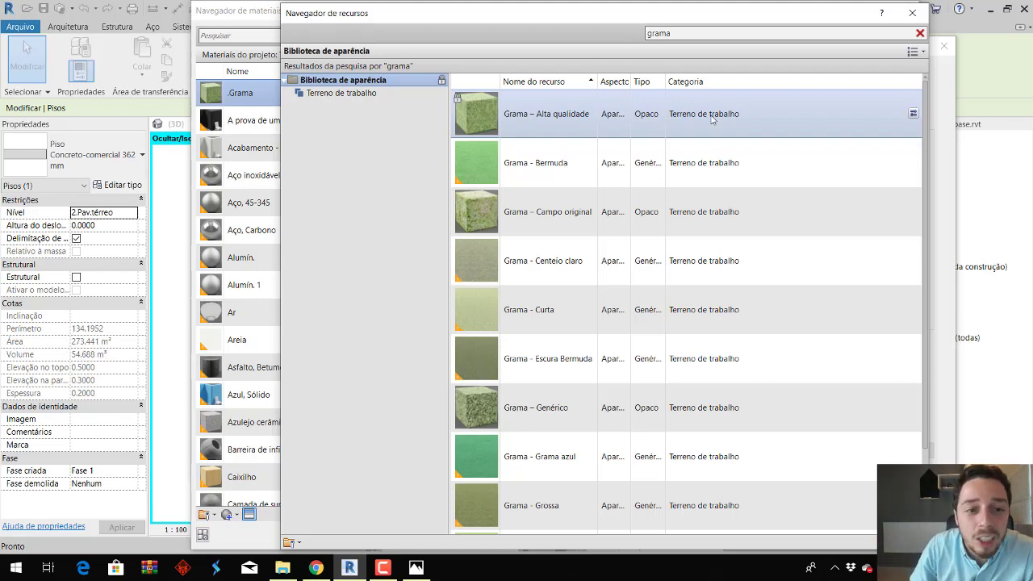
click(912, 13)
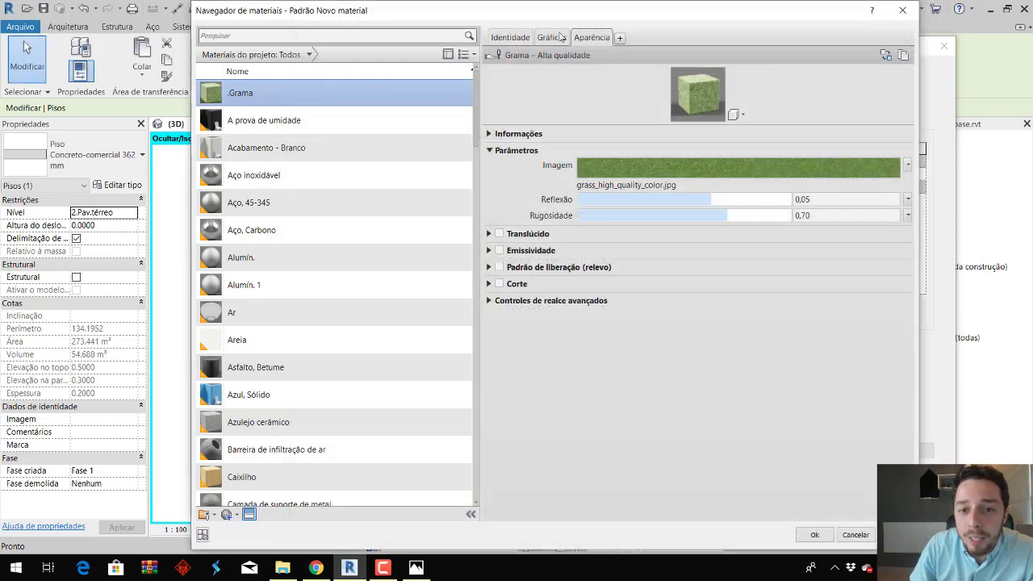
click(553, 37)
click(582, 70)
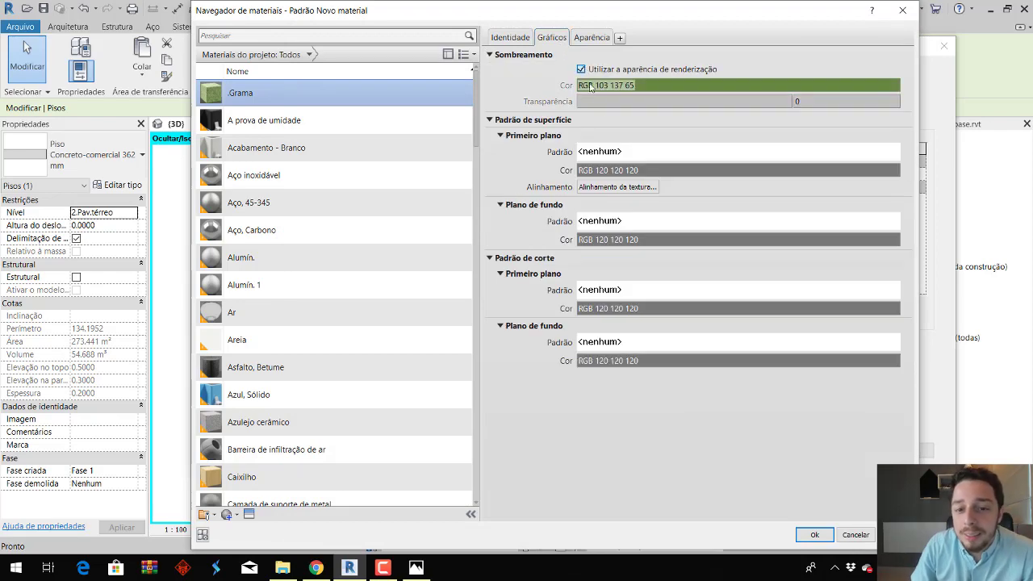
Set the Grama surface foreground pattern to Areia and return to the floor Type Properties.
click(621, 150)
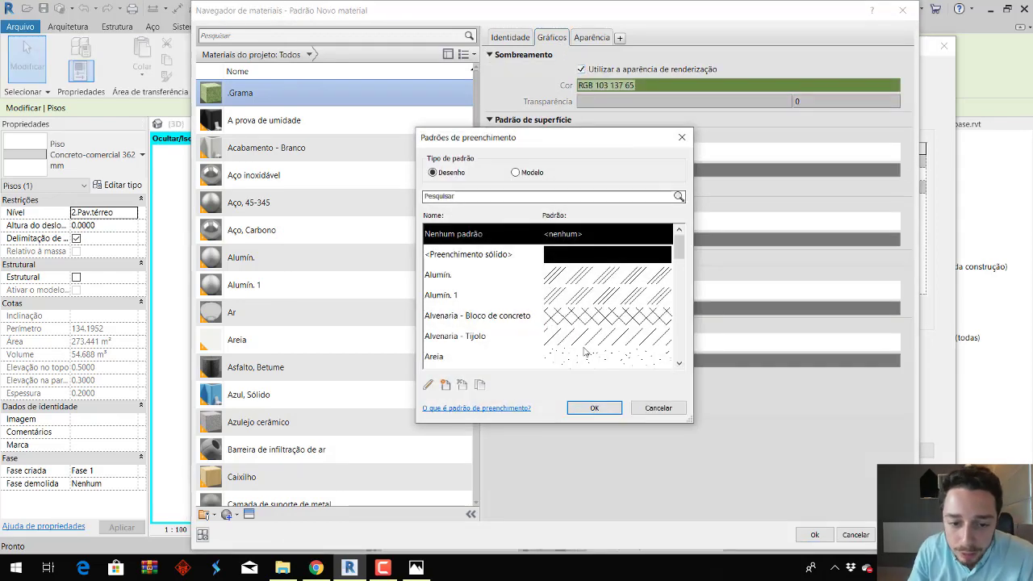
click(584, 357)
scroll(585, 358, down, 1)
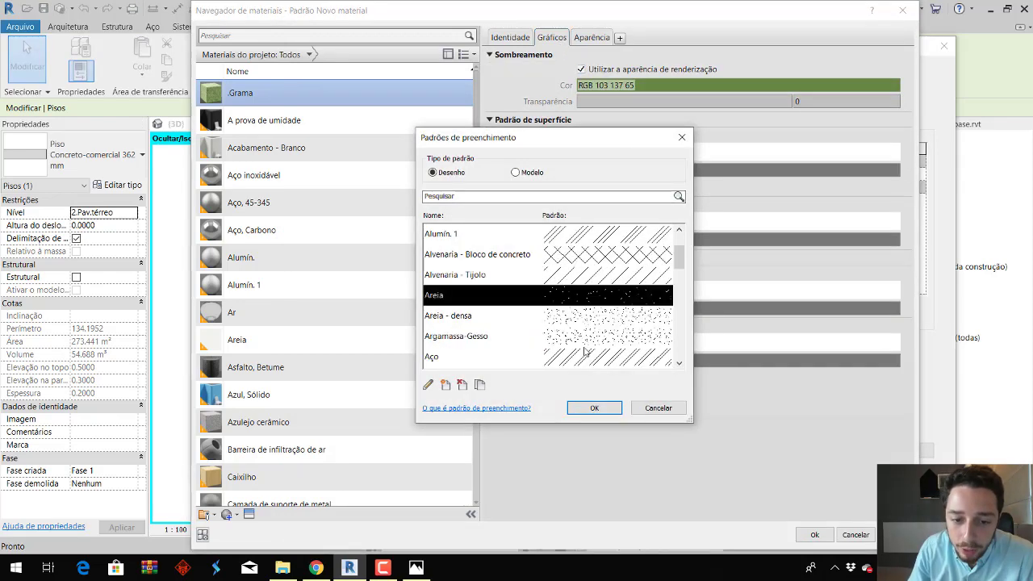
click(595, 408)
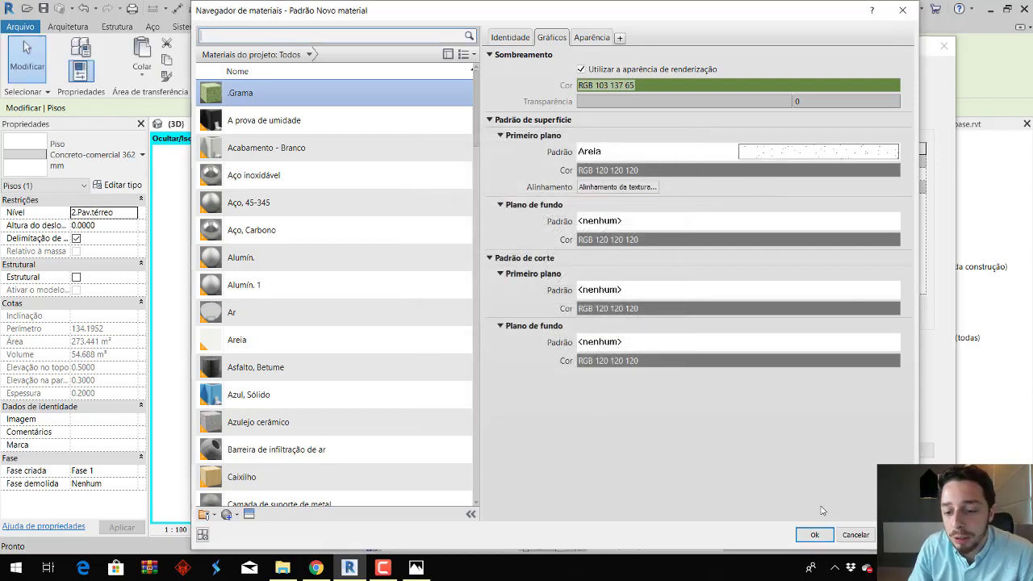
click(815, 535)
click(792, 453)
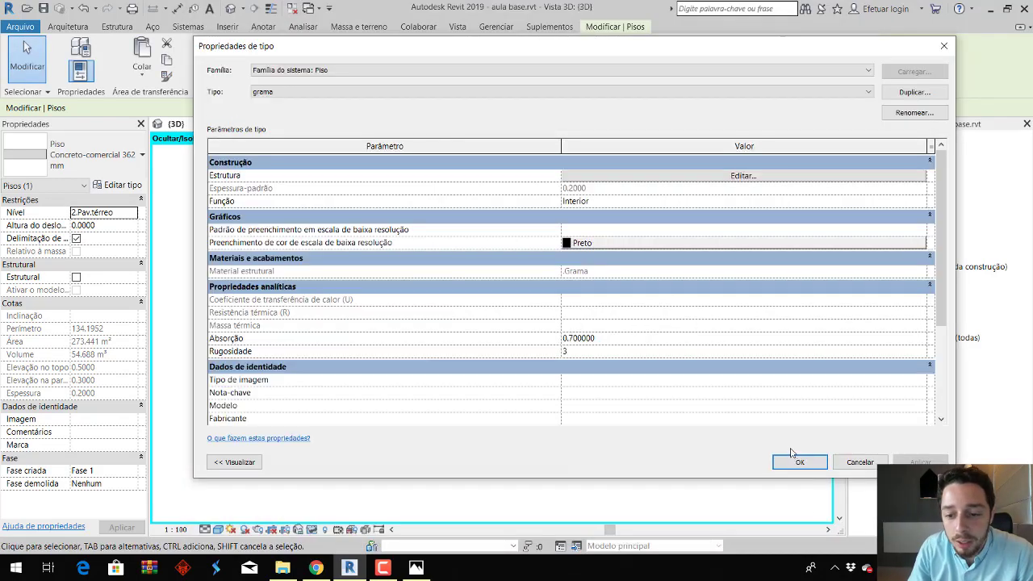
Close the floor Type Properties, clear the selection and zoom in on the grass-covered site.
click(794, 462)
click(787, 388)
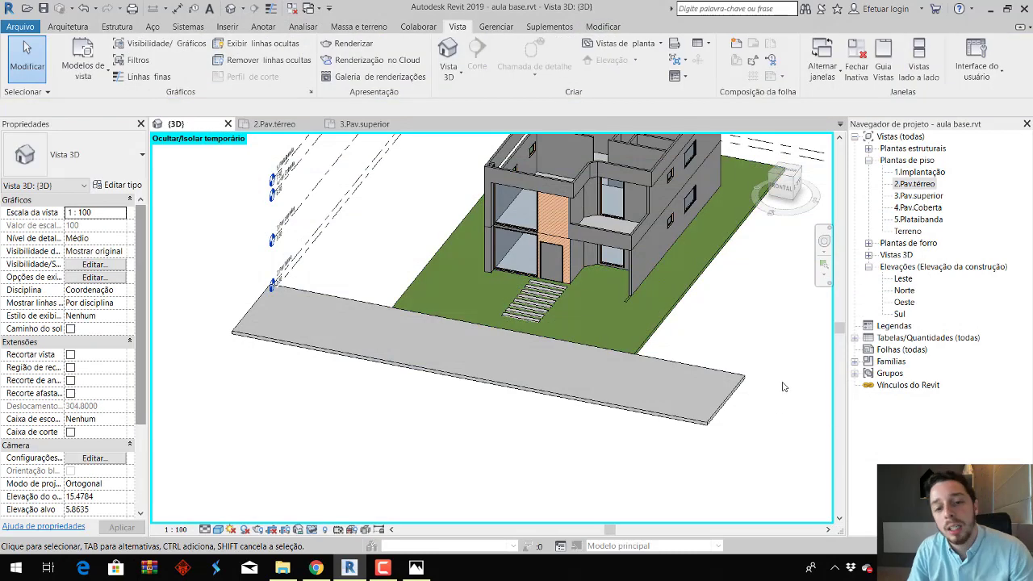
scroll(590, 307, up, 2)
scroll(531, 276, up, 3)
key(Escape)
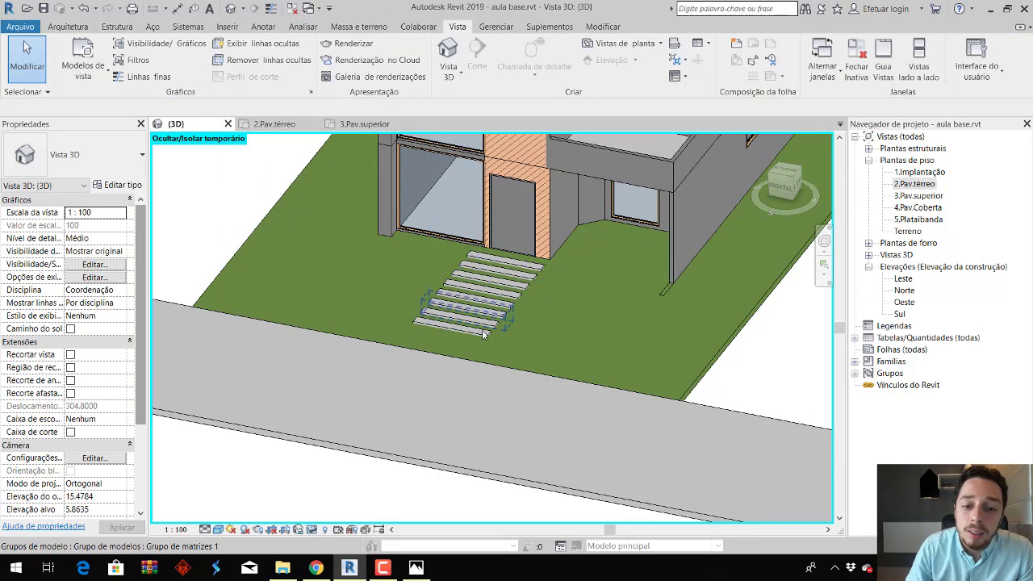
Compare the 3D view with the reference render photo and re-centre the stairs.
key(alt+Tab)
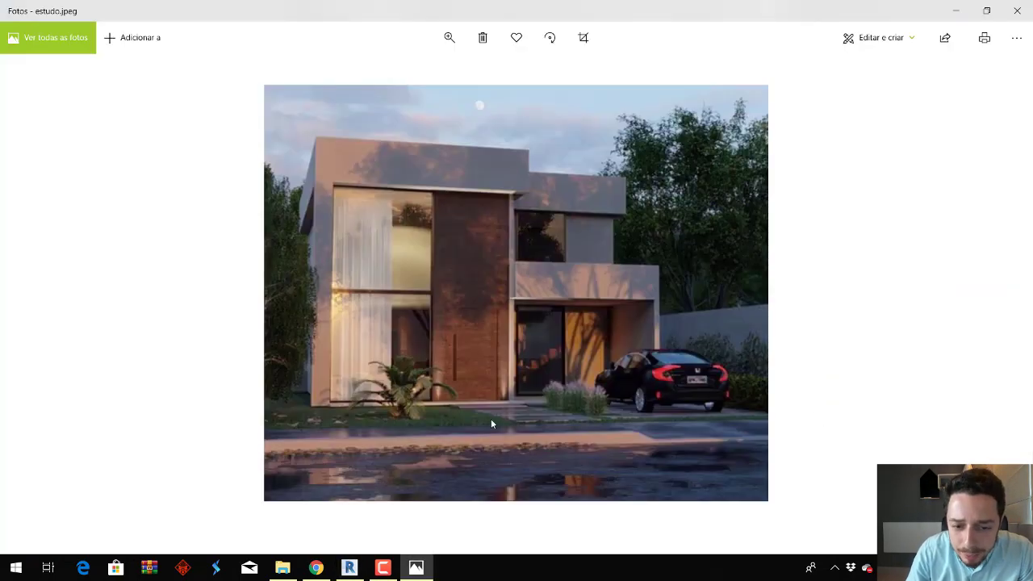
key(alt+Tab)
middle_drag(387, 343, 482, 347)
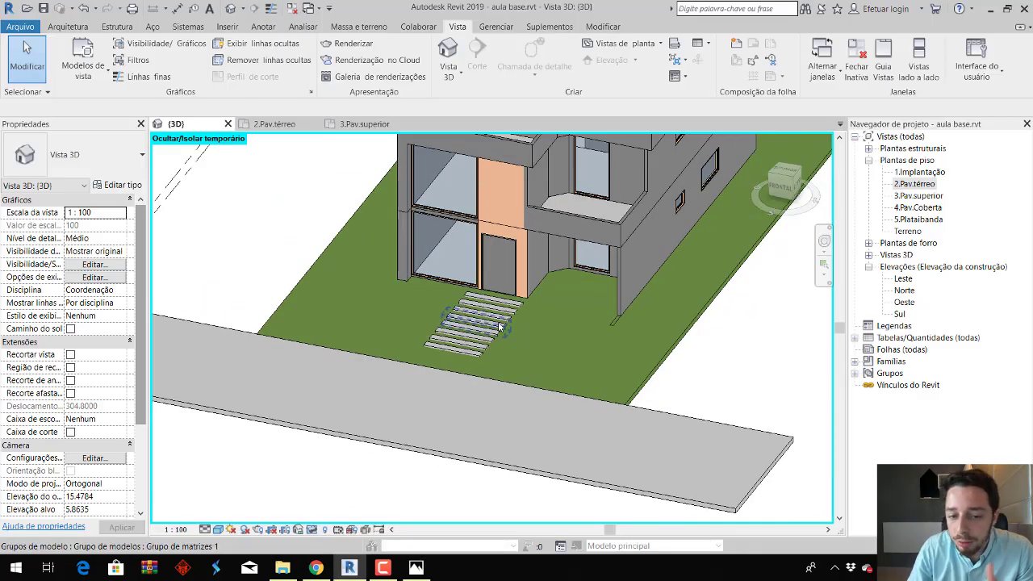
scroll(482, 347, down, 3)
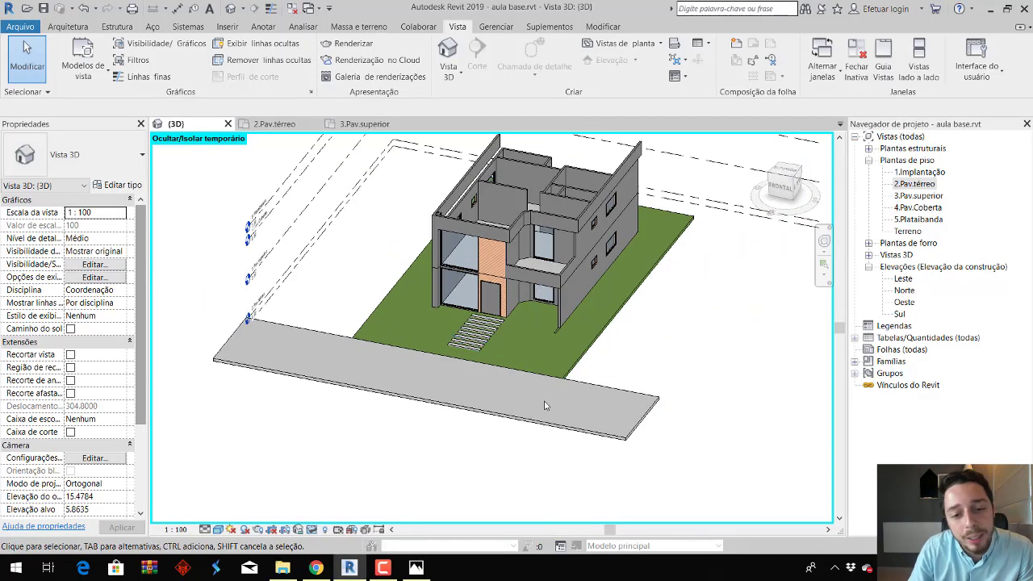
Duplicate the street floor's type as Asfalto and open its layer structure for editing.
click(615, 394)
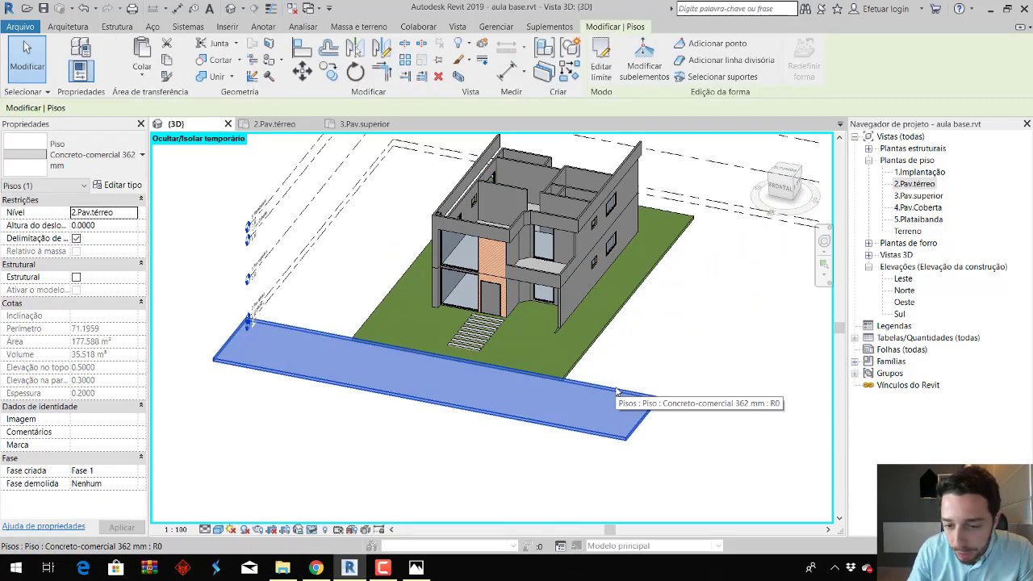
click(118, 185)
click(890, 94)
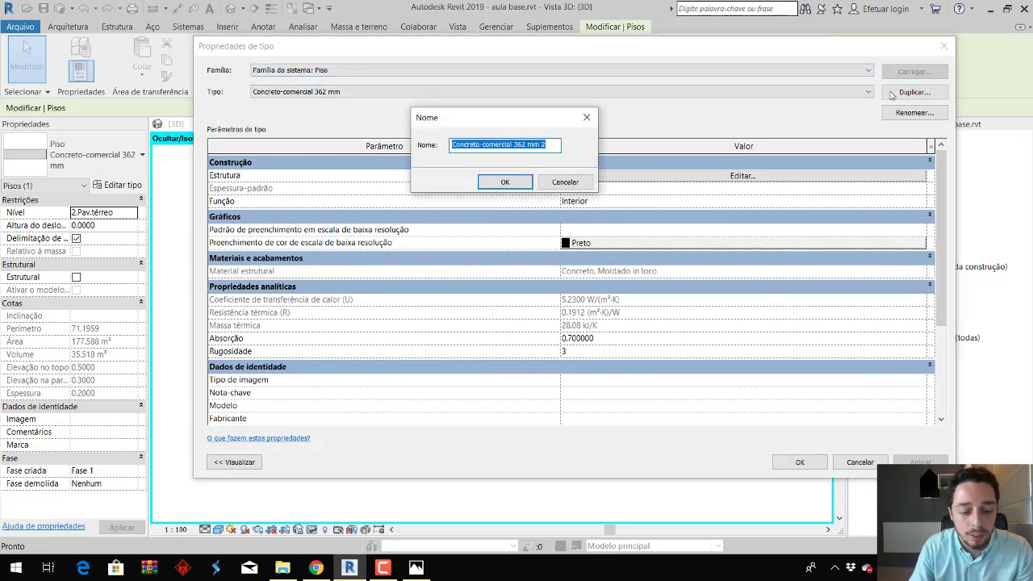
text(Asfalto)
key(Return)
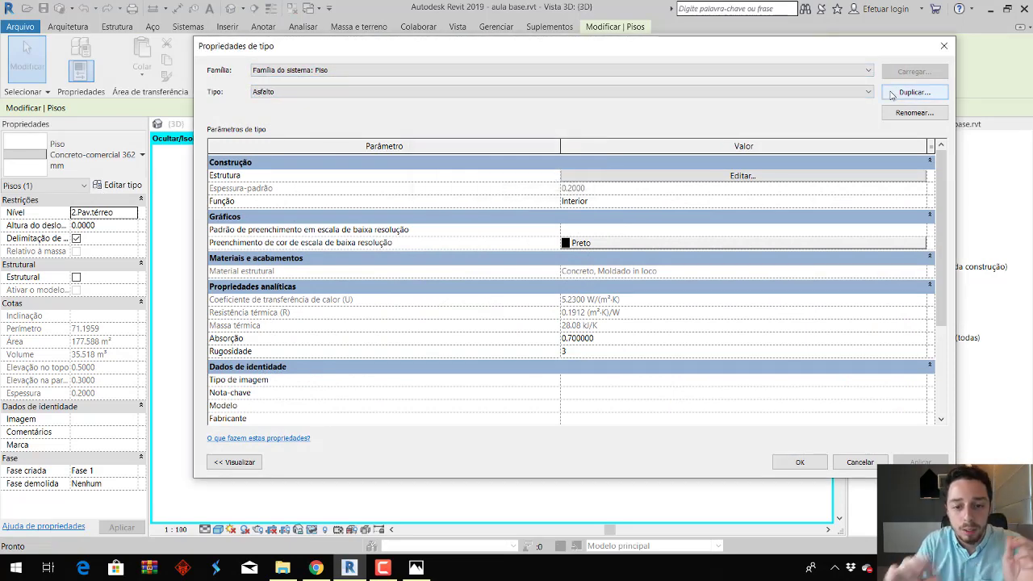
click(639, 177)
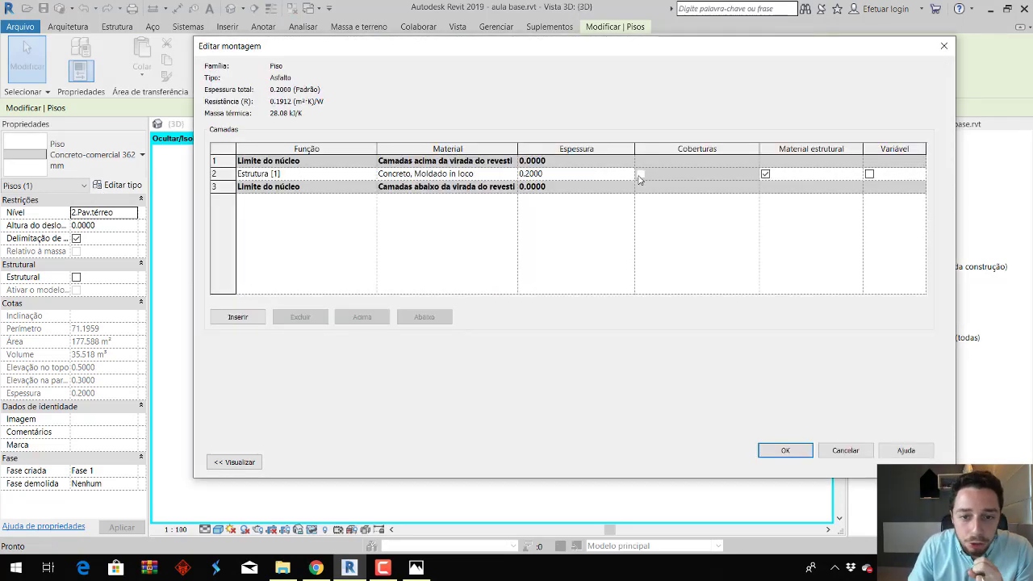
Assign the Asfalto, Betume material to the Asfalto floor's structure layer.
click(517, 175)
click(515, 174)
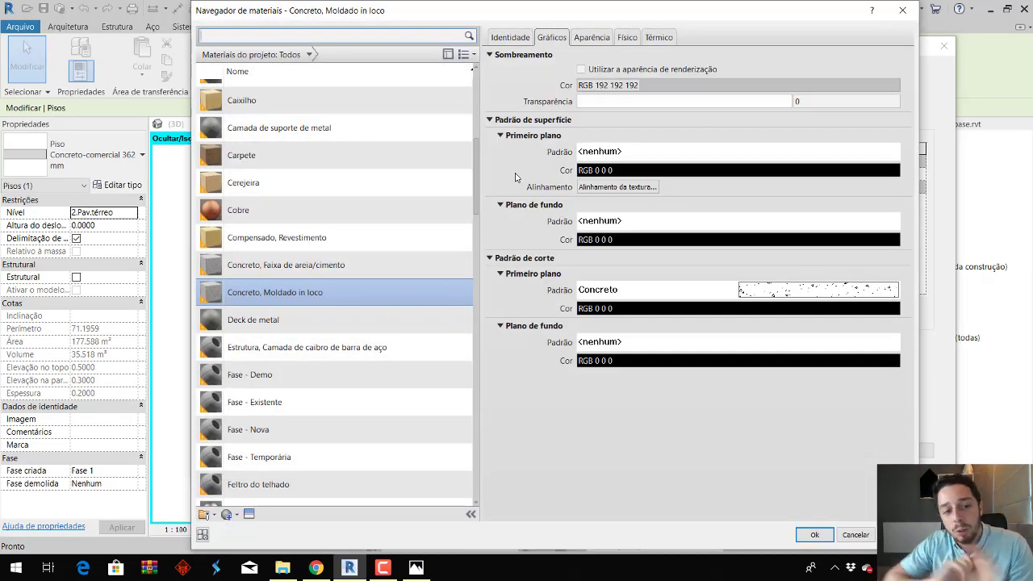
scroll(323, 262, up, 3)
scroll(311, 260, up, 1)
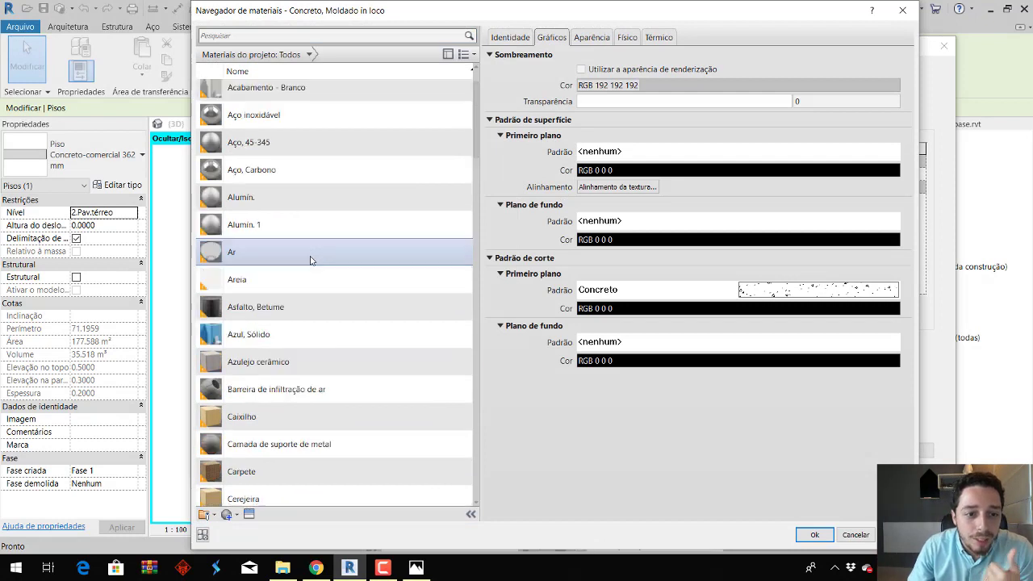
scroll(311, 260, up, 1)
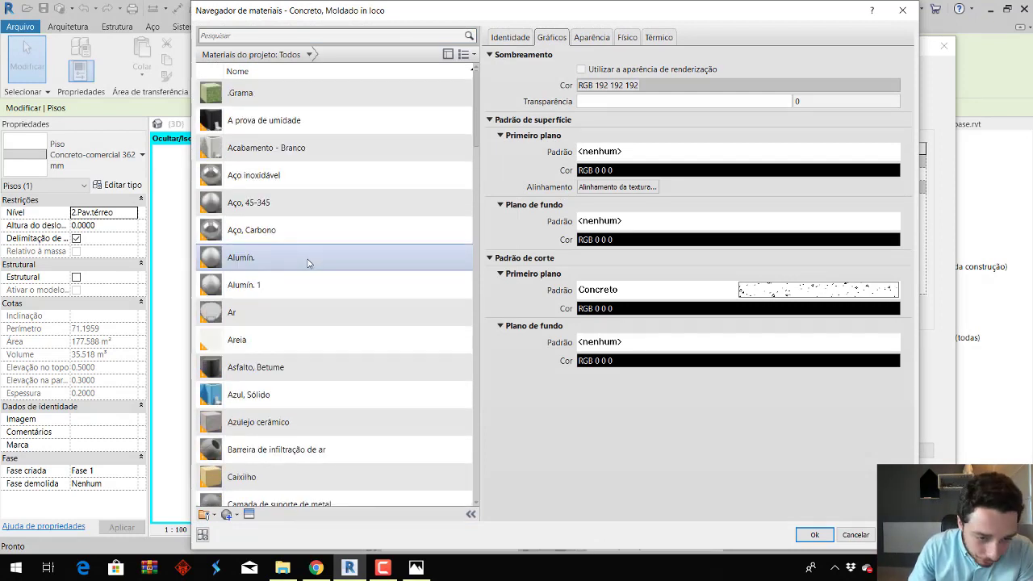
click(321, 366)
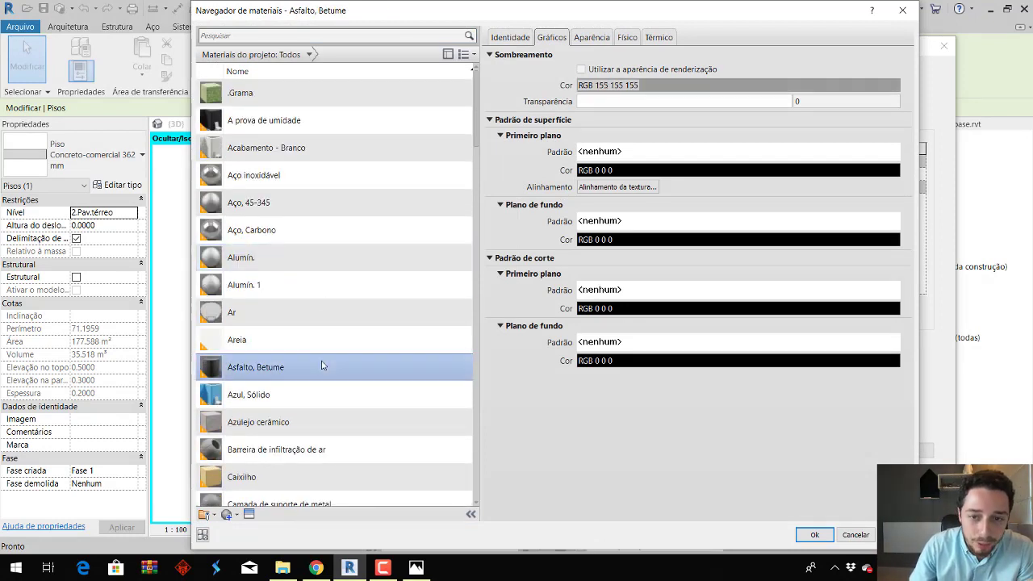
Shade the asphalt by render appearance with a Compensado surface pattern, then confirm all dialogs.
click(581, 69)
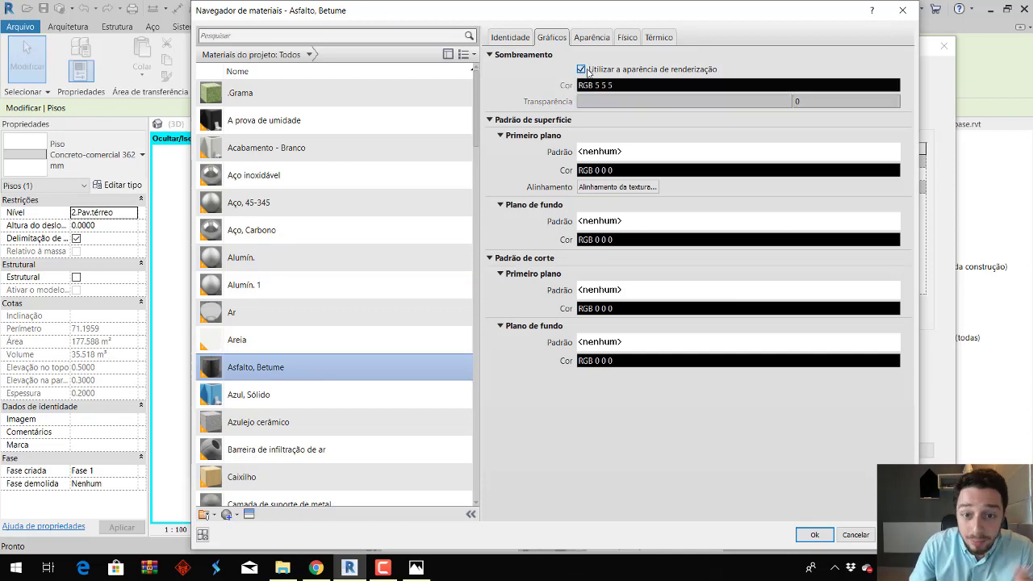
click(645, 153)
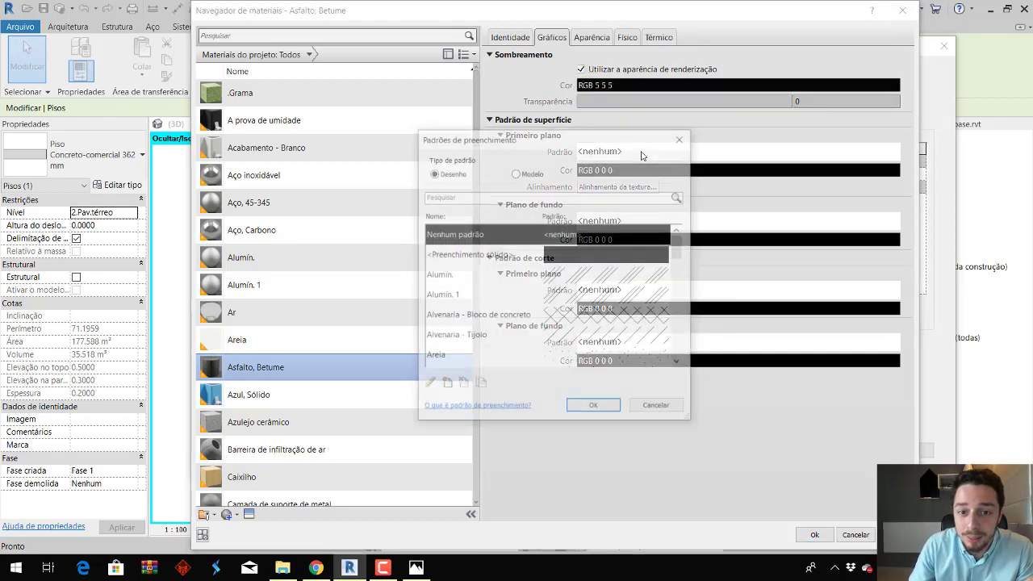
scroll(587, 316, down, 1)
scroll(587, 316, down, 1)
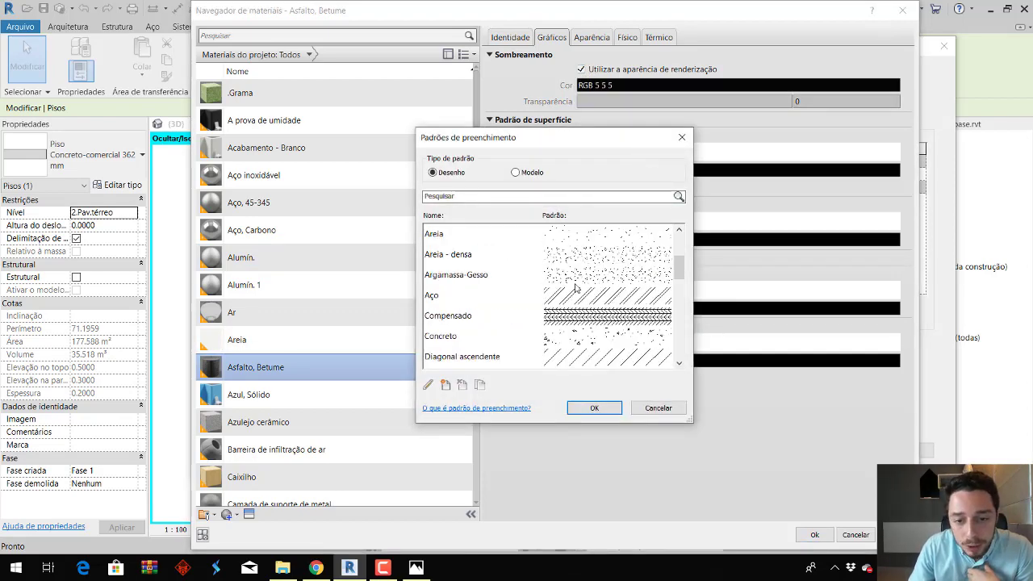
click(575, 284)
click(588, 316)
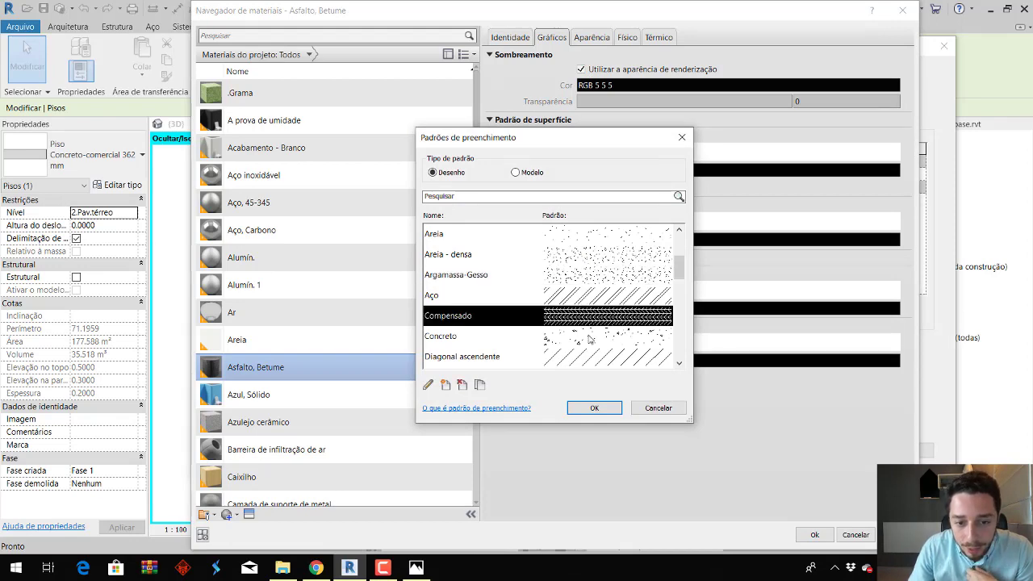
click(595, 408)
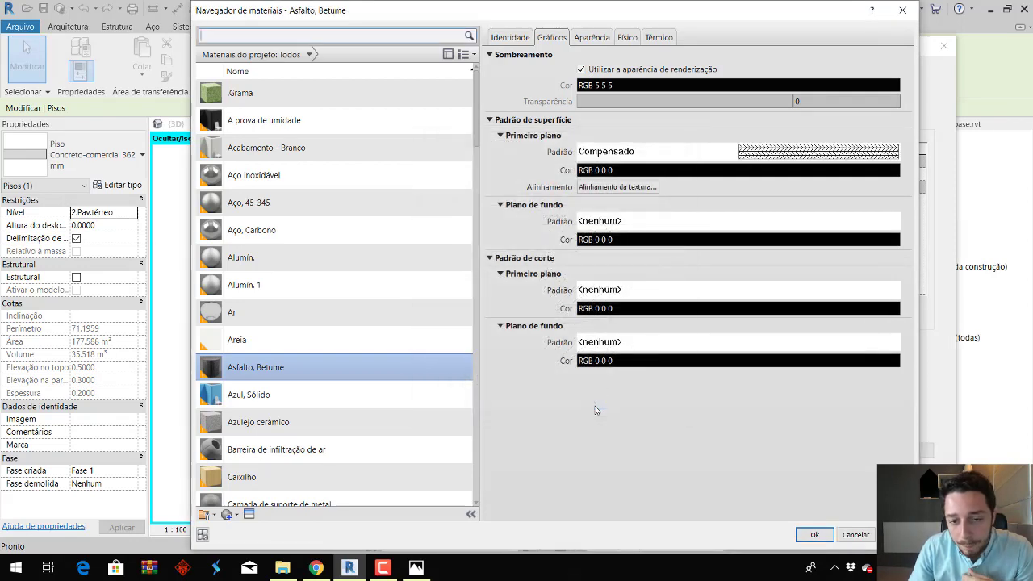
click(815, 534)
click(789, 454)
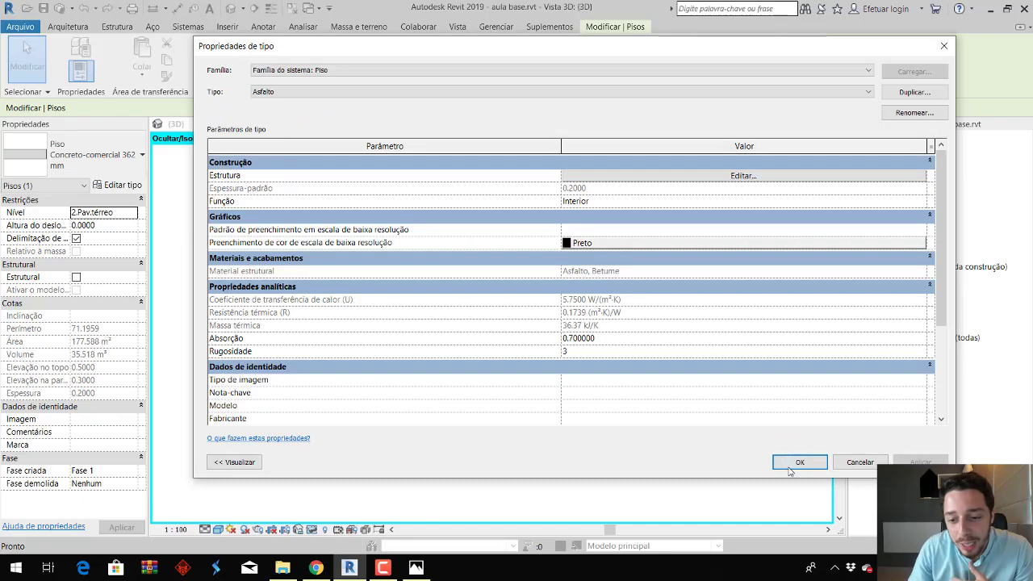
click(791, 467)
key(Escape)
scroll(581, 418, up, 4)
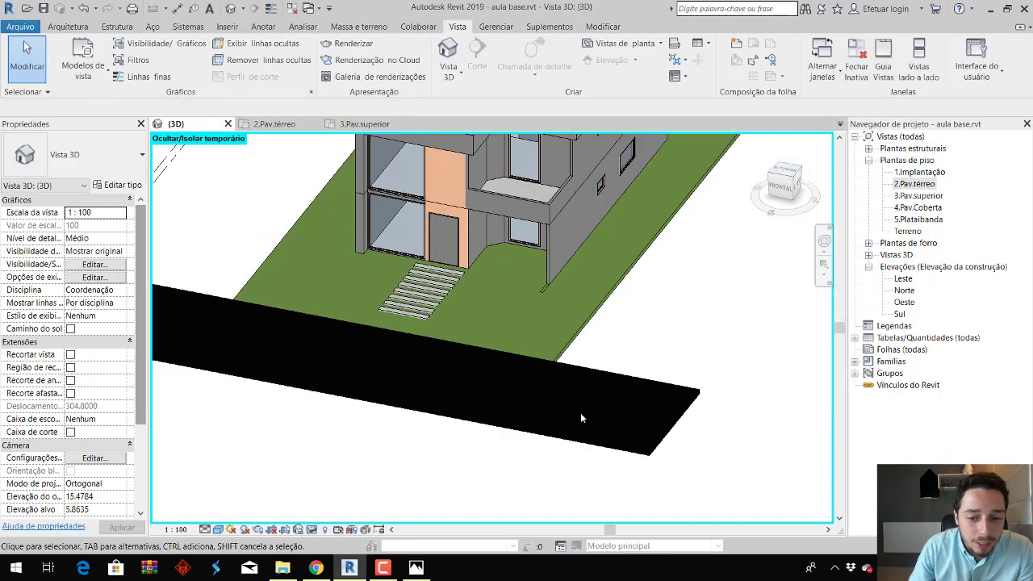
scroll(644, 406, down, 3)
click(218, 530)
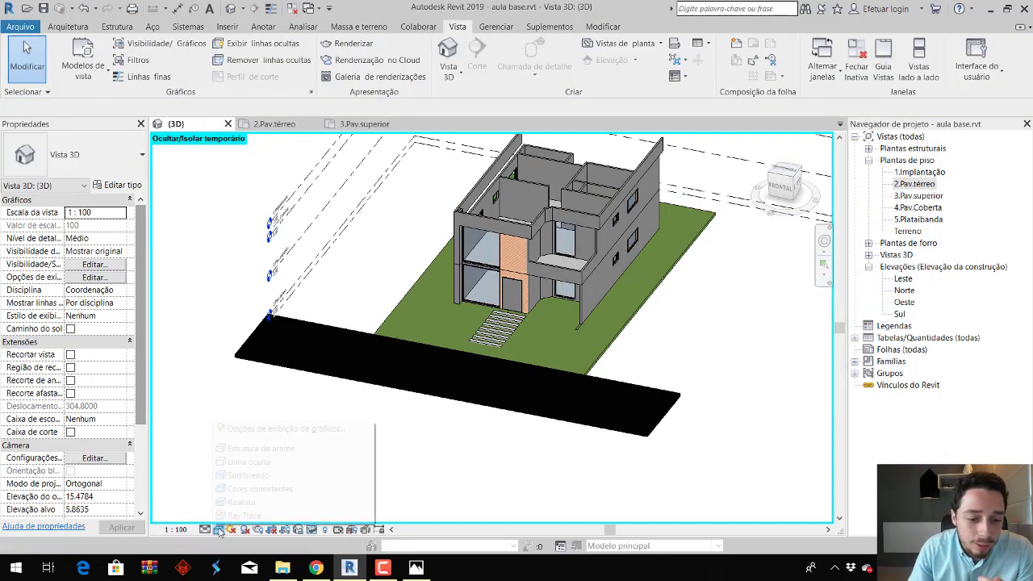
click(252, 462)
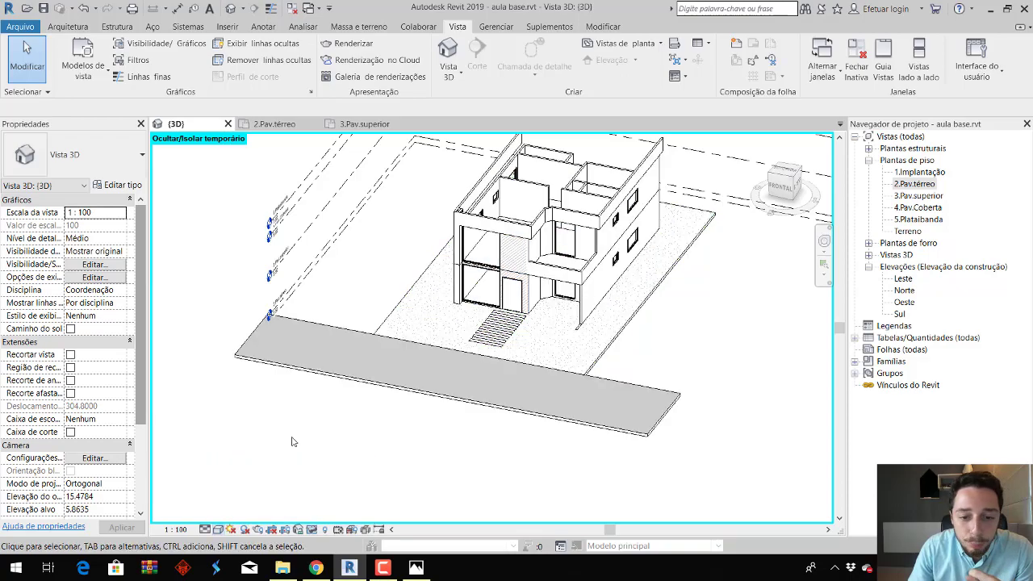
mouse_move(676, 370)
shift+middle_down()
mouse_move(675, 436)
mouse_move(595, 422)
shift+middle_up()
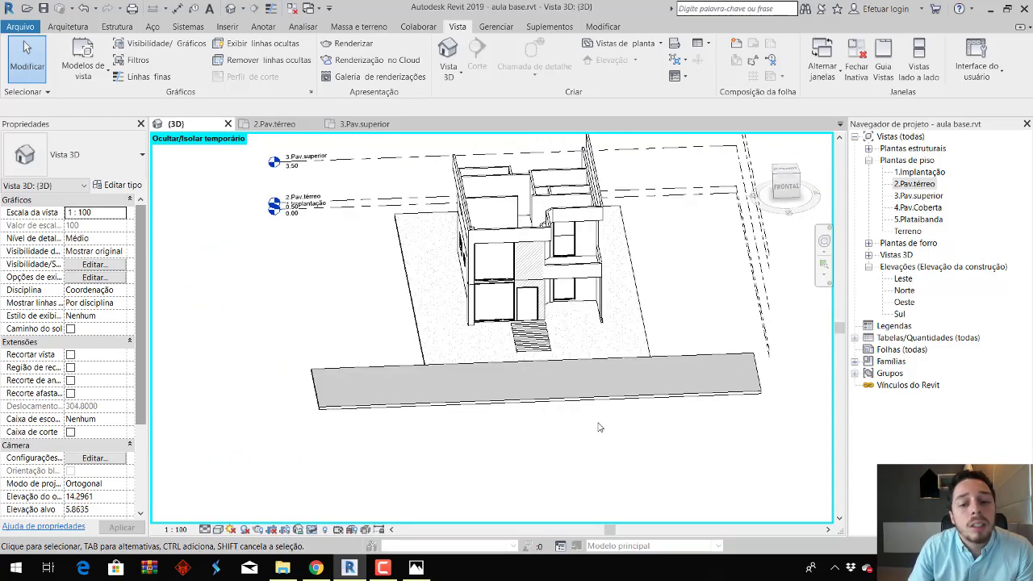
shift+middle_drag(568, 364, 541, 417)
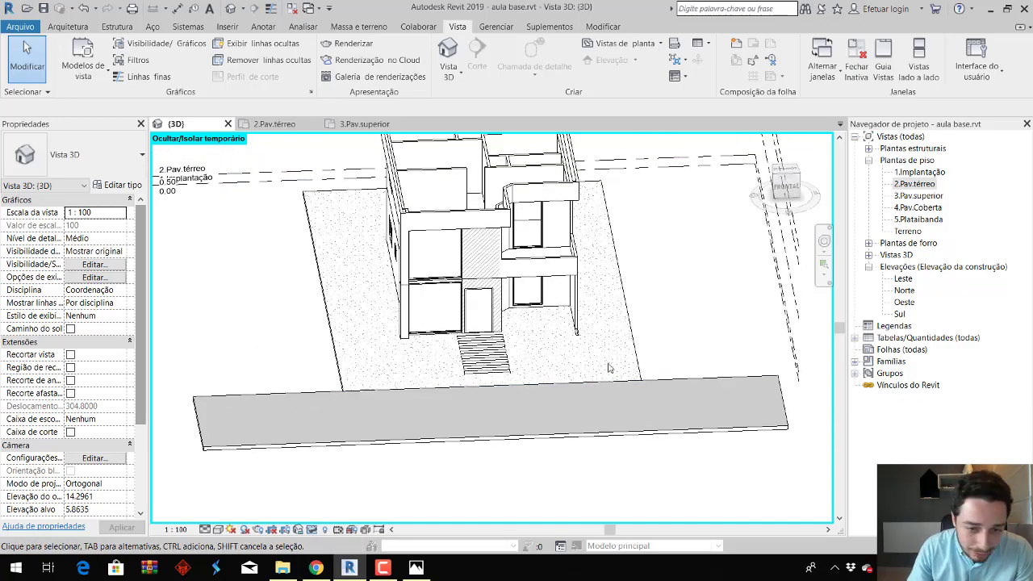
mouse_move(607, 374)
shift+middle_down()
mouse_move(671, 346)
mouse_move(511, 345)
mouse_move(646, 379)
shift+middle_up()
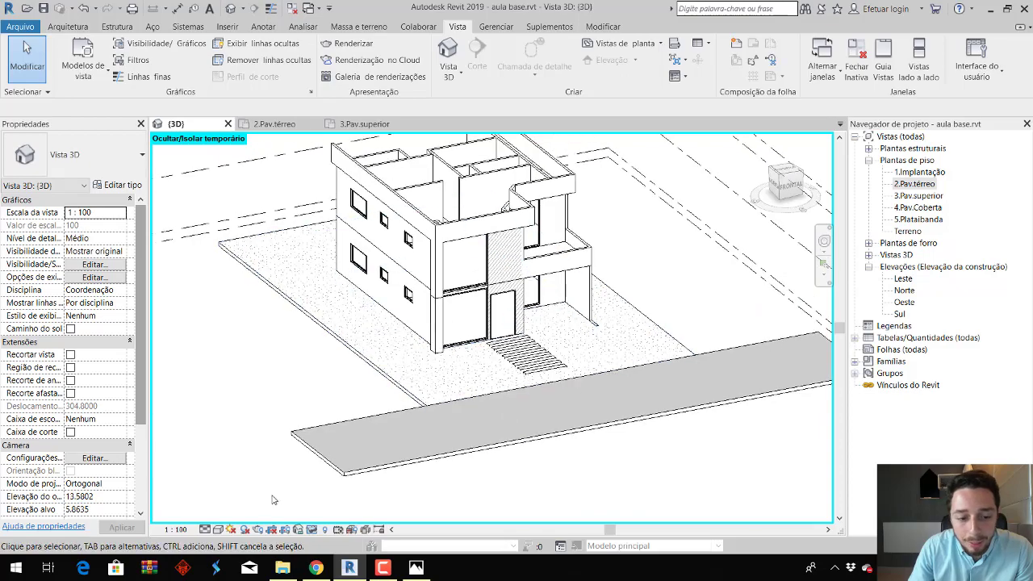
click(220, 529)
click(242, 490)
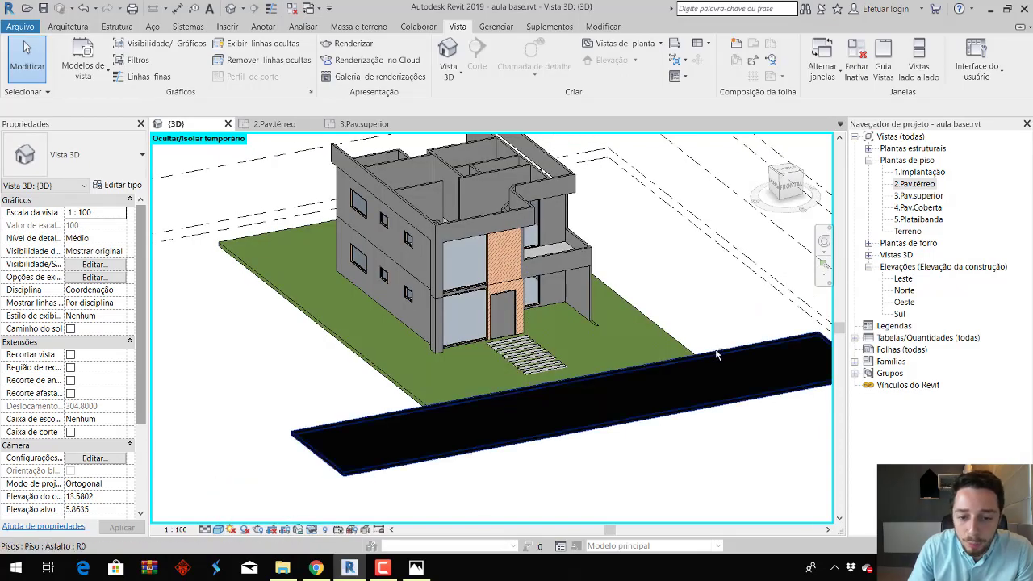
mouse_move(549, 355)
shift+middle_down()
mouse_move(589, 348)
mouse_move(485, 331)
mouse_move(696, 359)
shift+middle_up()
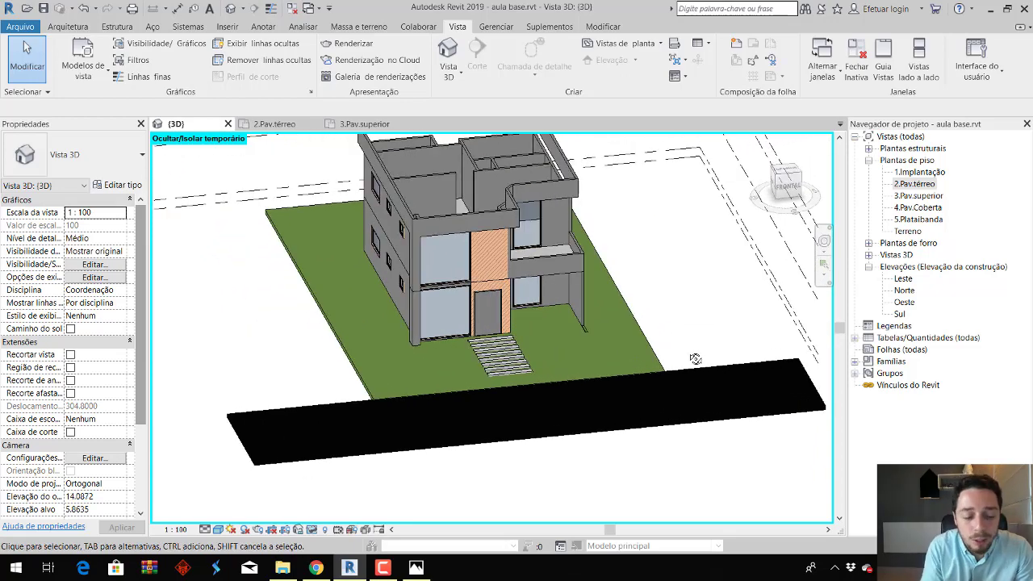
key(alt+Tab)
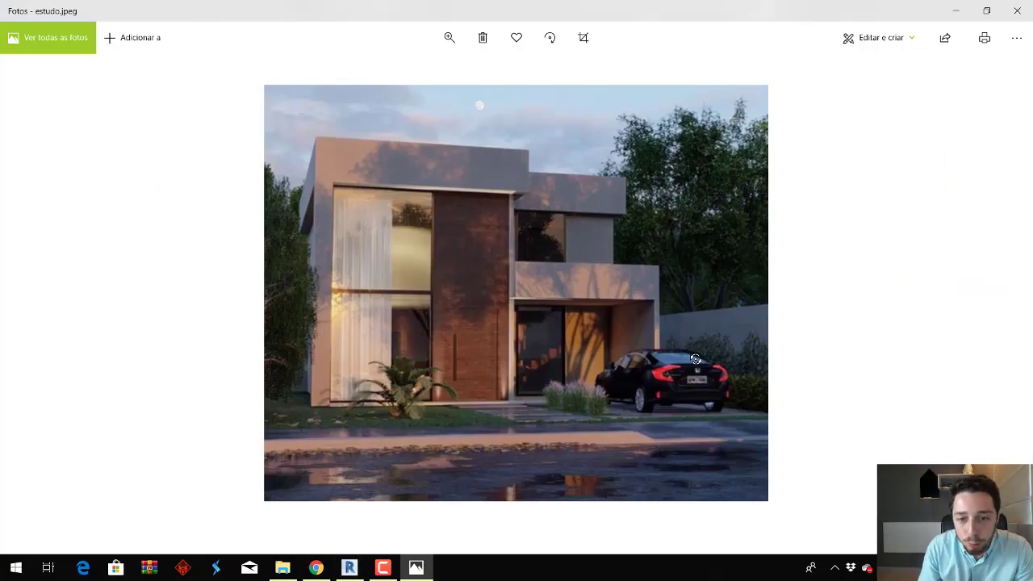
key(alt+Tab)
mouse_move(660, 266)
shift+middle_down()
mouse_move(619, 258)
mouse_move(700, 234)
shift+middle_up()
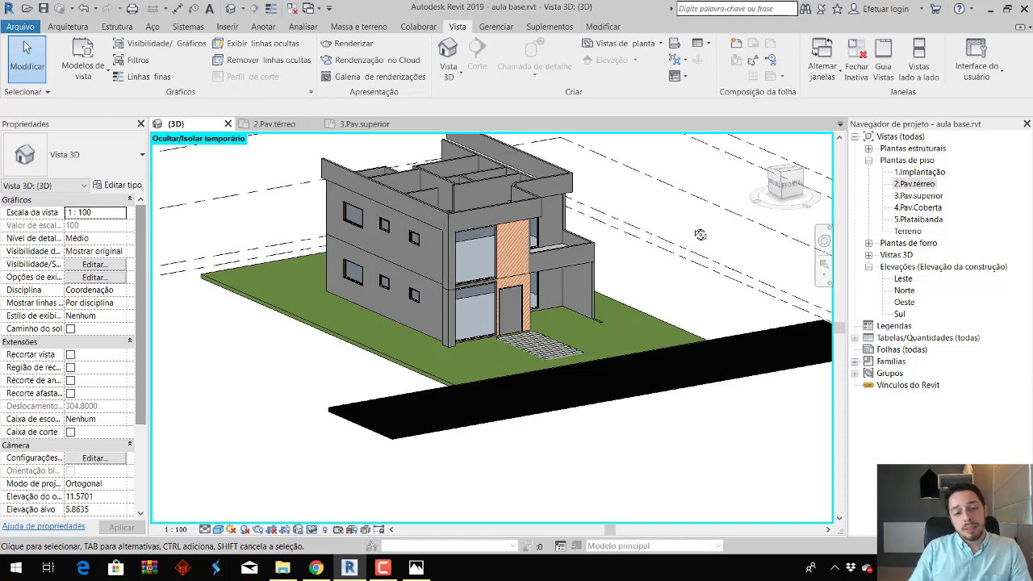
shift+middle_drag(634, 267, 614, 322)
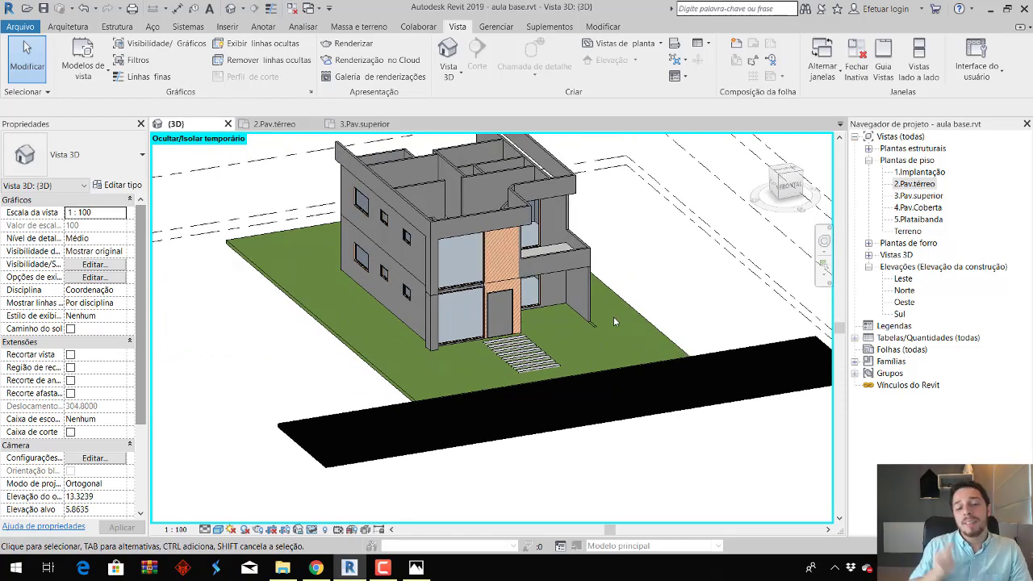
key(alt+Tab)
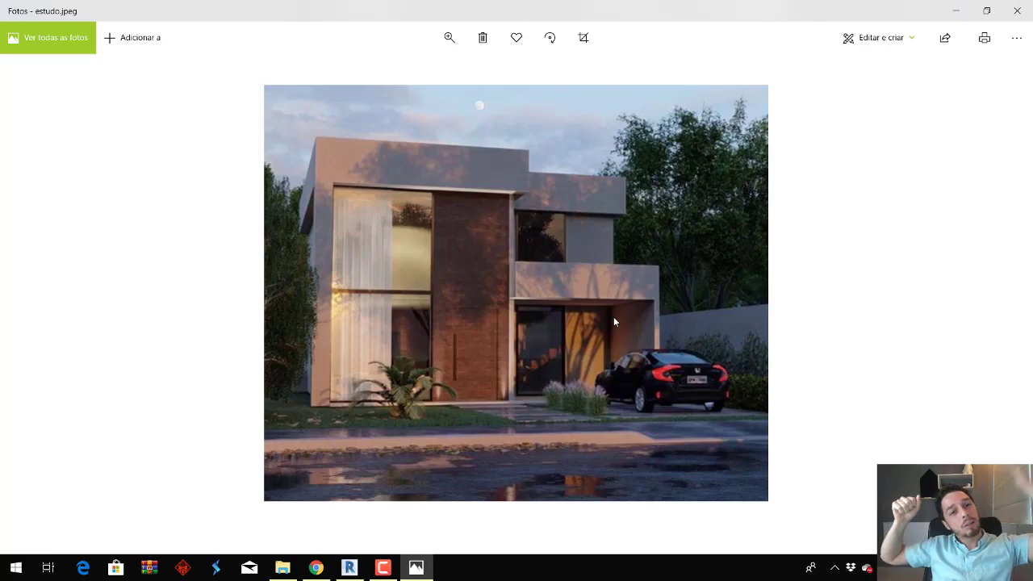
key(alt+Tab)
key(alt+Tab)
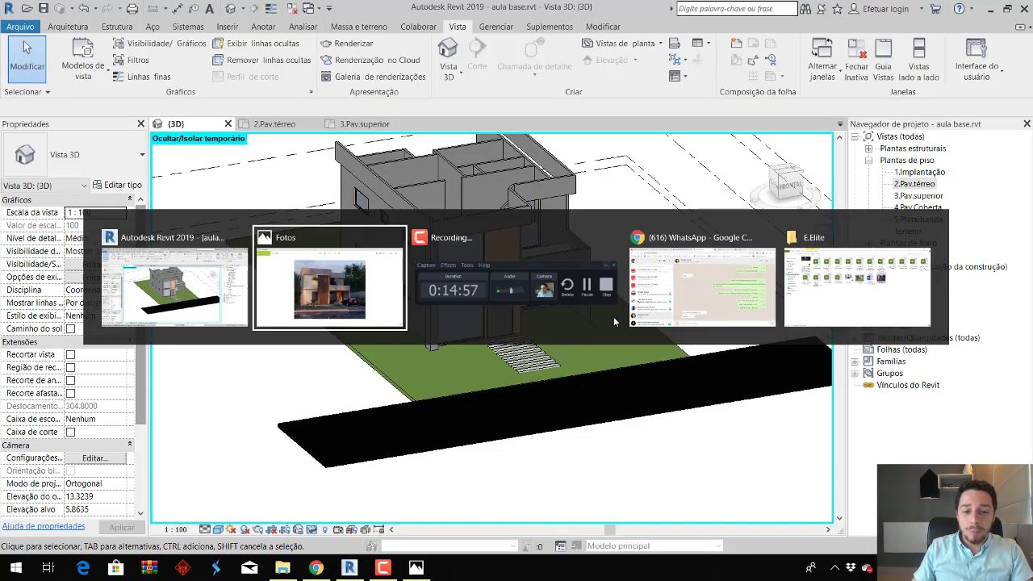
key(alt+Tab)
key(alt+Tab)
key(alt+Tab)
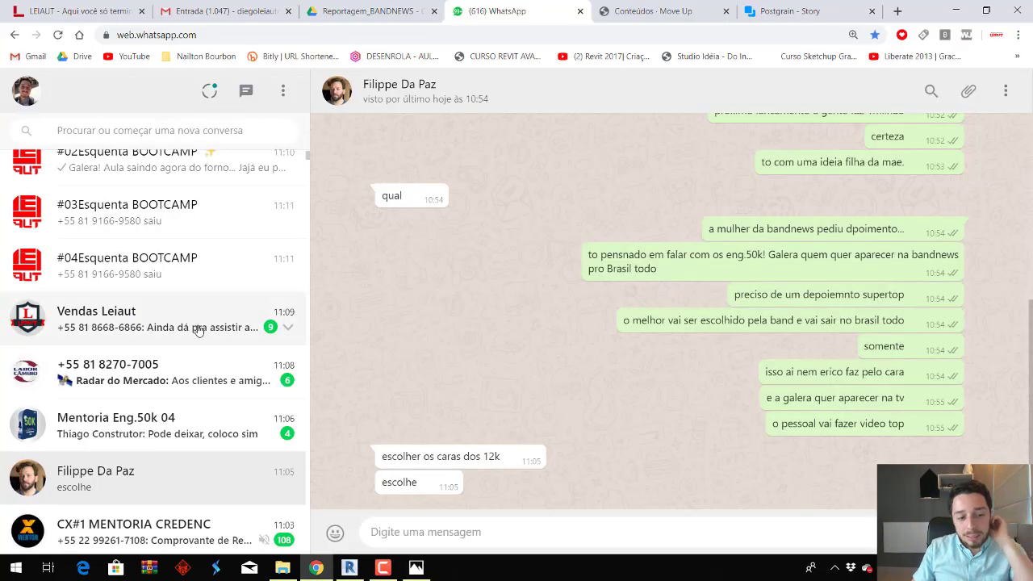
Search the chat list for the contact and open their conversation.
scroll(198, 331, up, 3)
scroll(242, 326, up, 1)
click(196, 132)
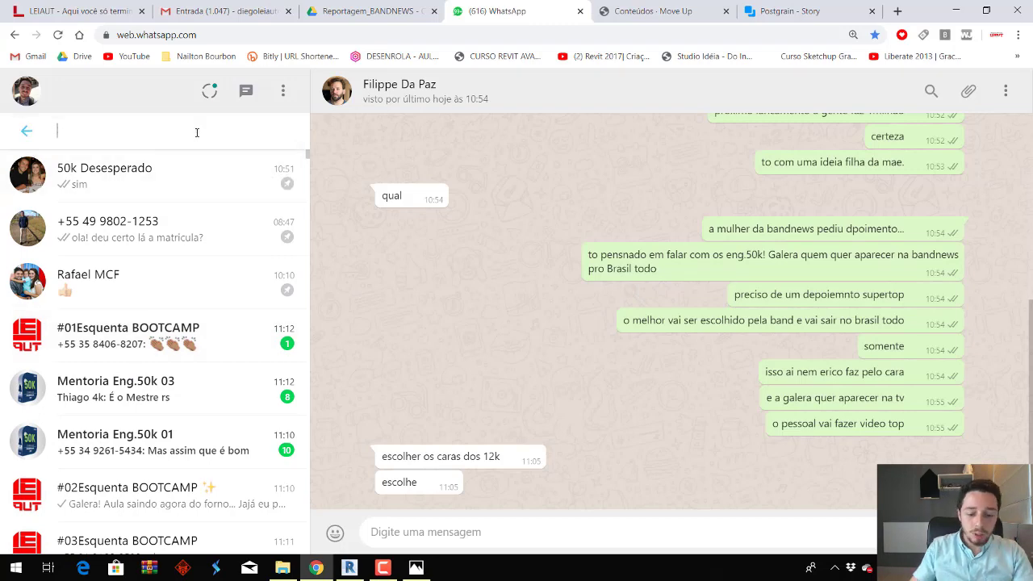
text(maz)
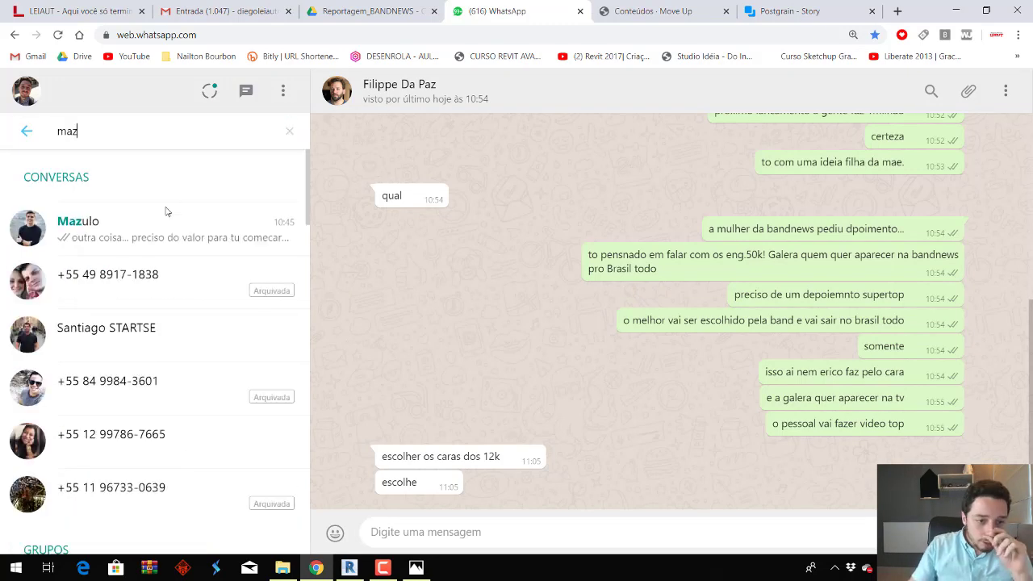
click(165, 216)
Scroll the conversation to the forwarded ULTIMA UNIDADE property listing.
scroll(731, 357, up, 3)
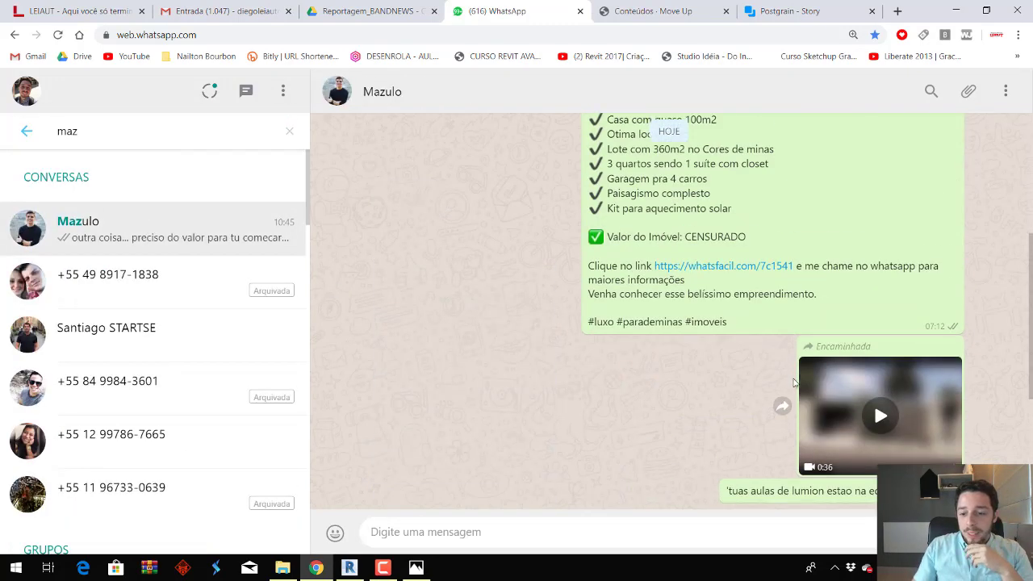
scroll(787, 339, down, 2)
scroll(771, 348, up, 3)
scroll(773, 367, up, 2)
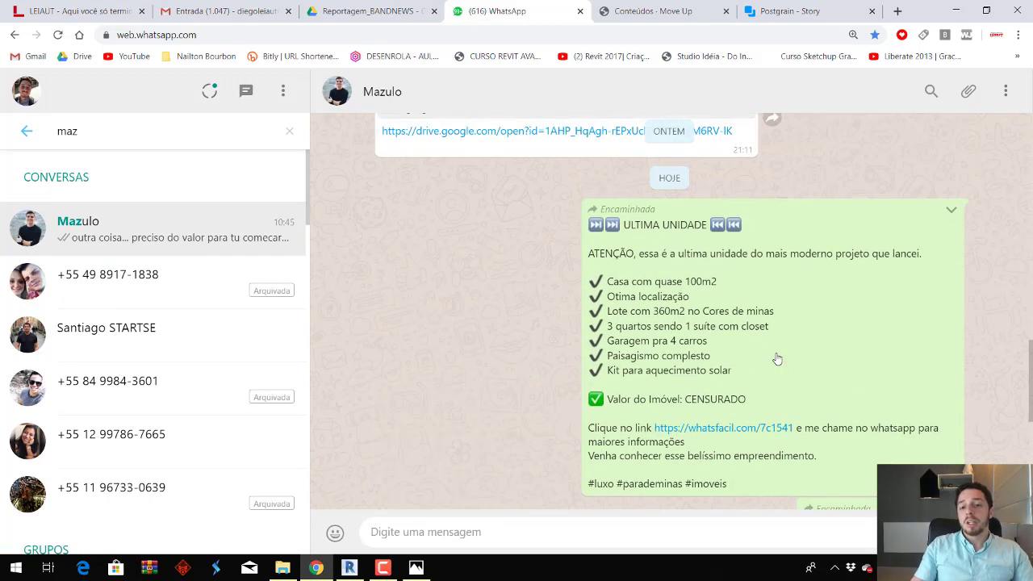
scroll(777, 359, down, 1)
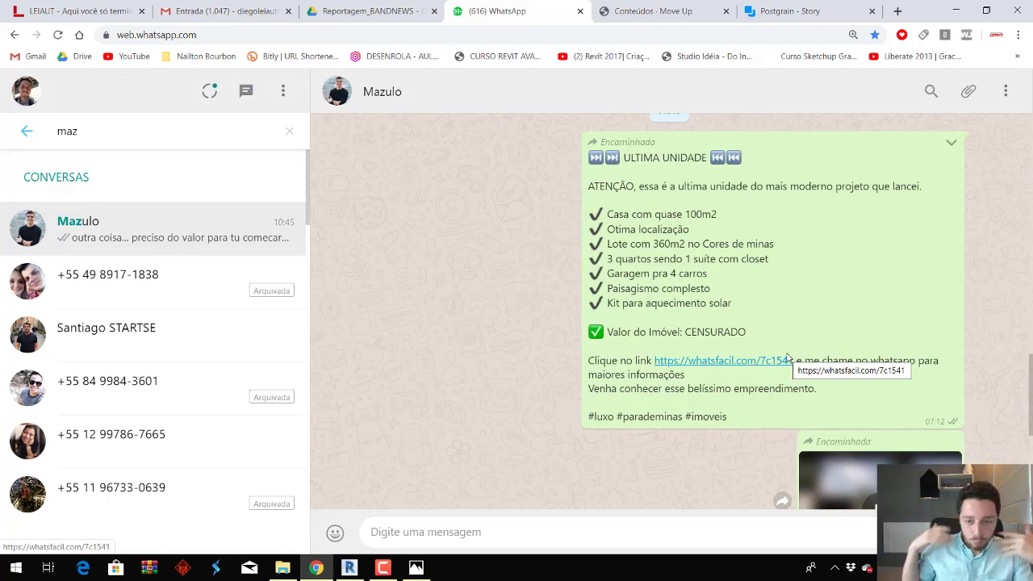
scroll(799, 352, down, 3)
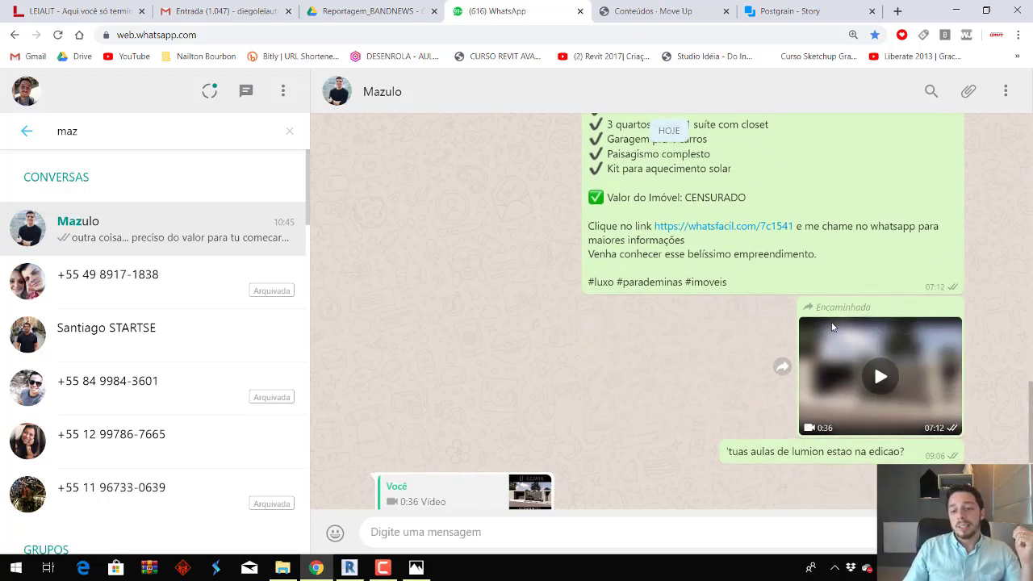
scroll(876, 319, up, 2)
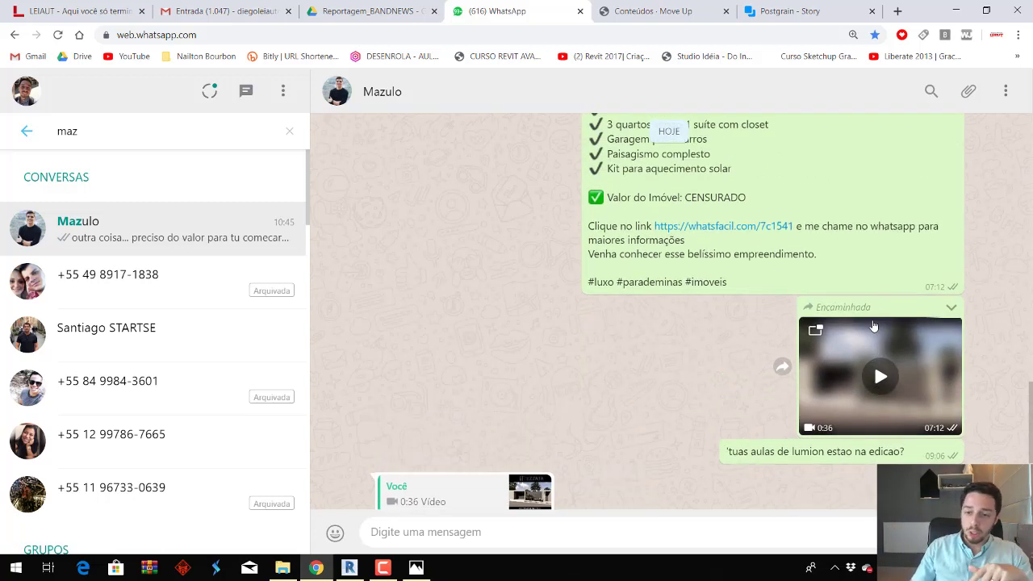
scroll(883, 308, up, 1)
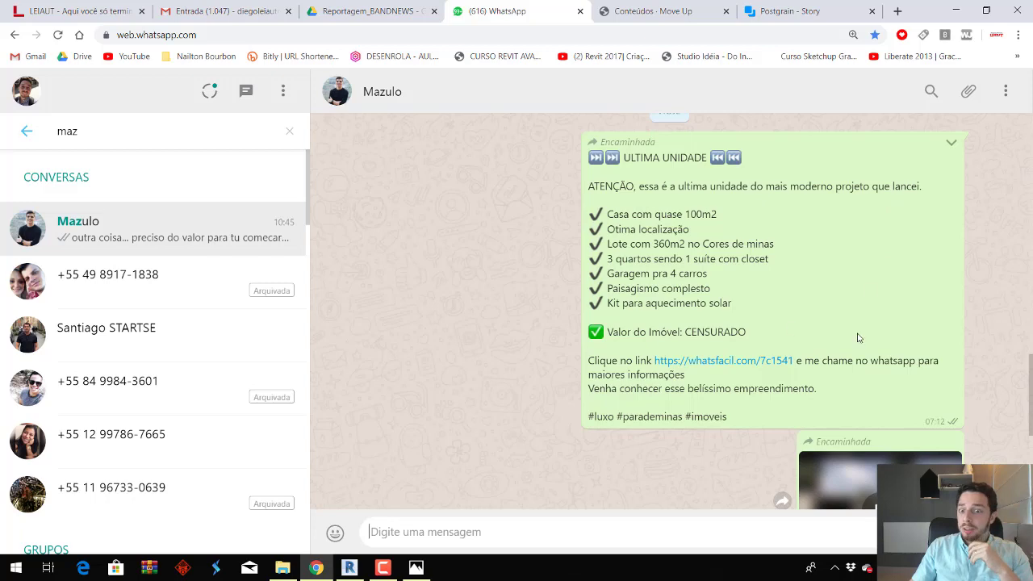
scroll(859, 338, down, 2)
scroll(956, 319, up, 1)
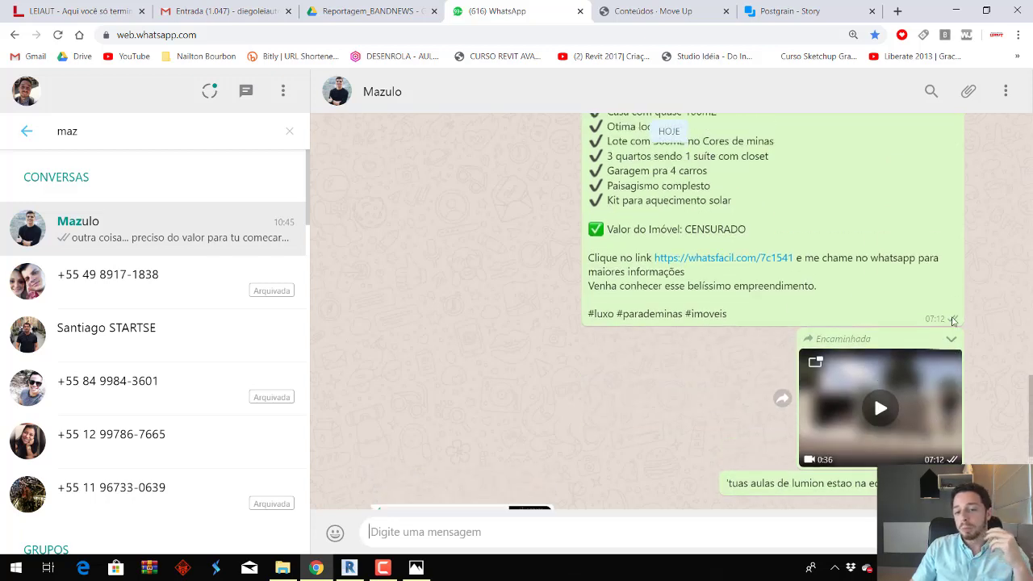
scroll(950, 325, up, 1)
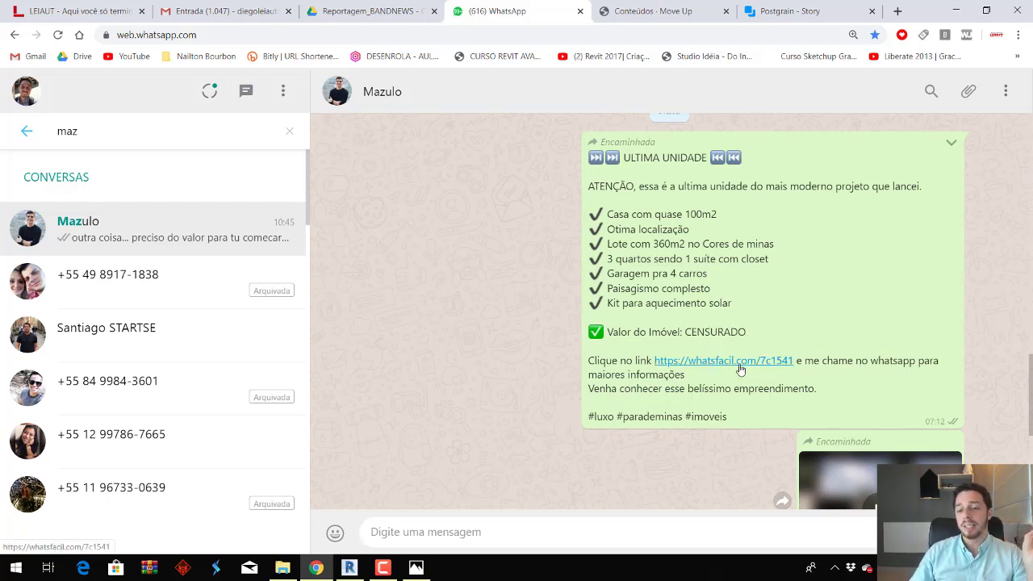
scroll(721, 393, down, 3)
Watch the forwarded 0:36 EZZATA house walkthrough video with volume raised, then close the viewer.
click(879, 334)
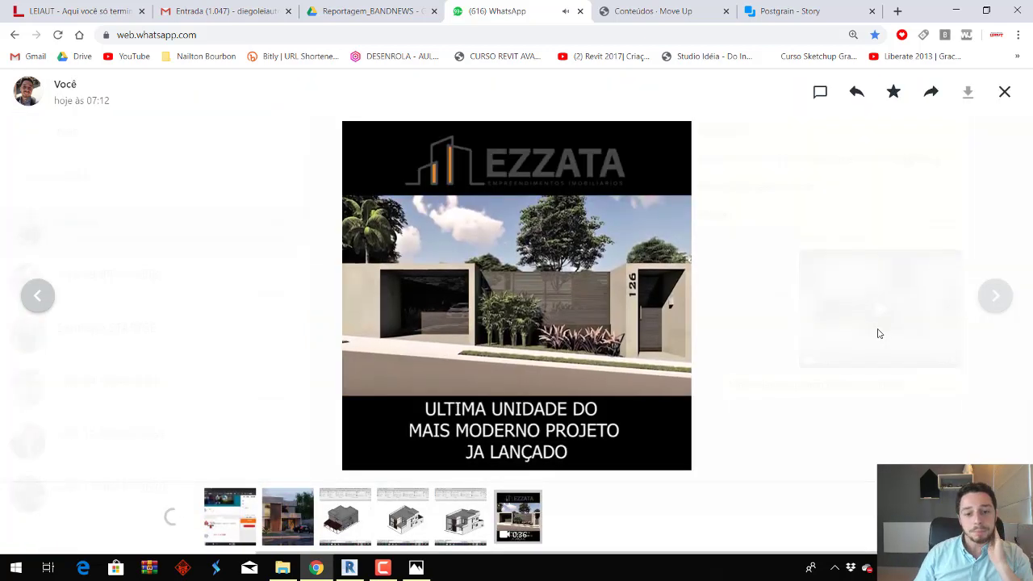
key(super+space)
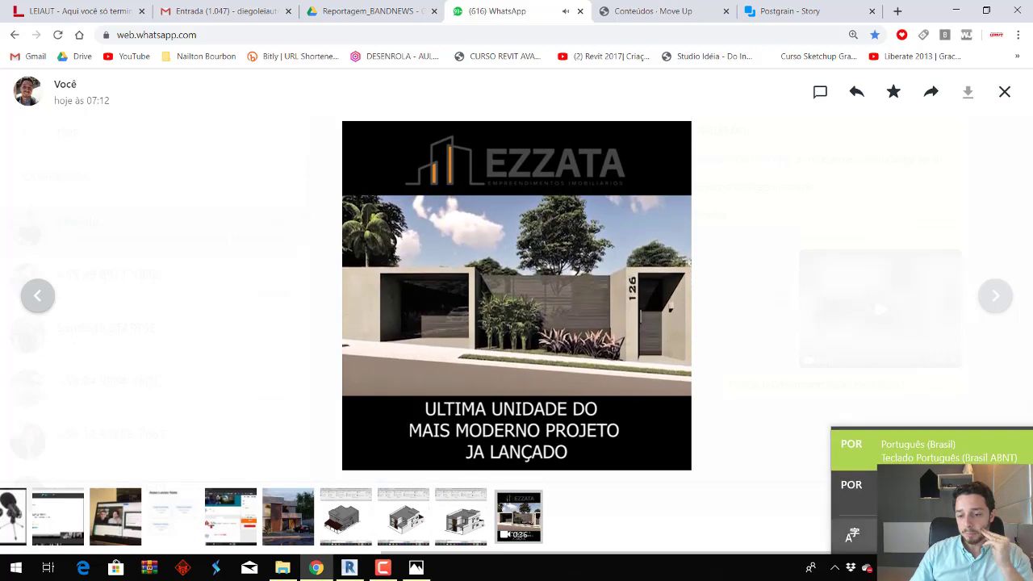
key(XF86AudioRaiseVolume)
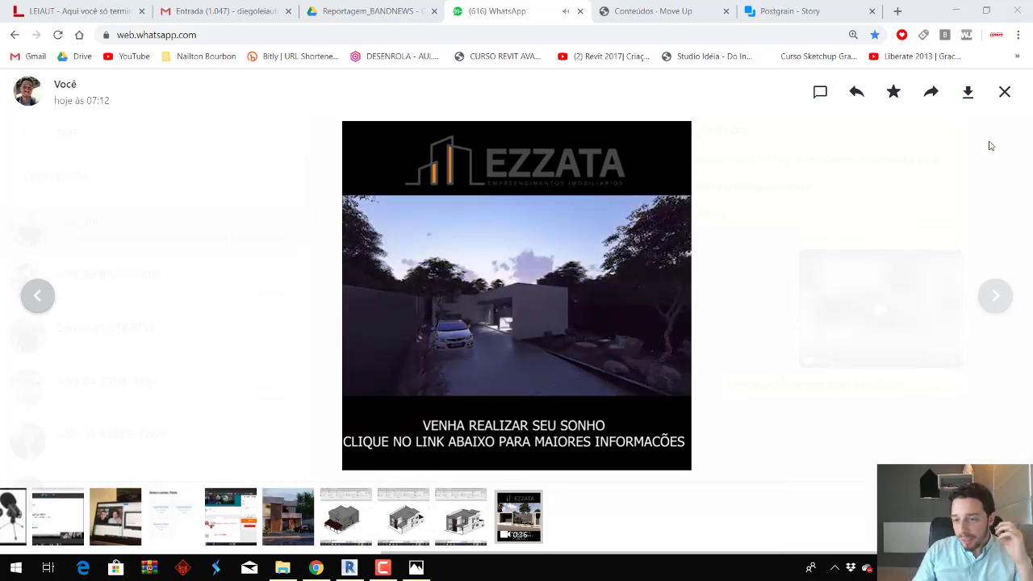
click(1005, 91)
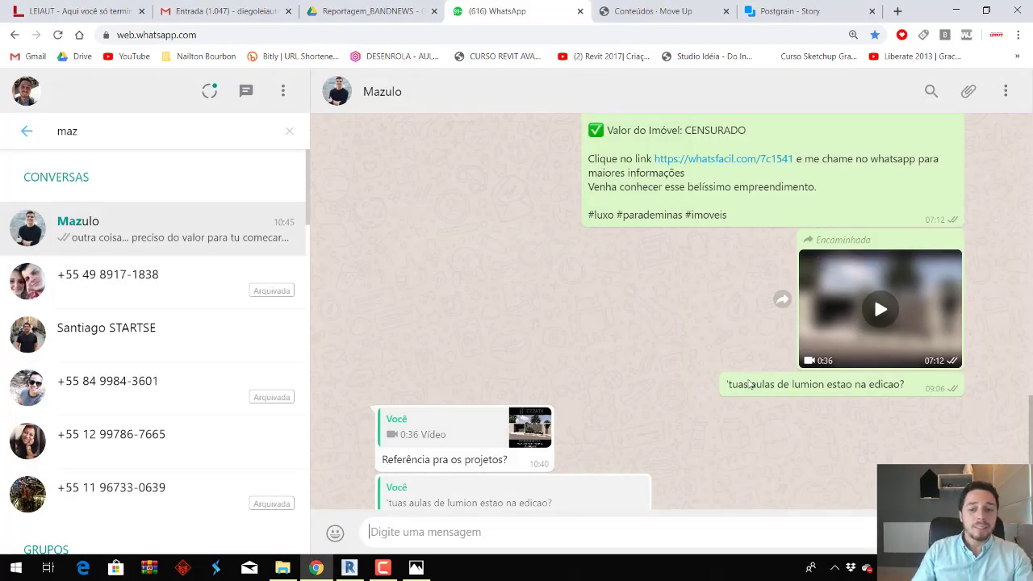
Clear the contact search and open the client's chat containing the proposal file.
key(Escape)
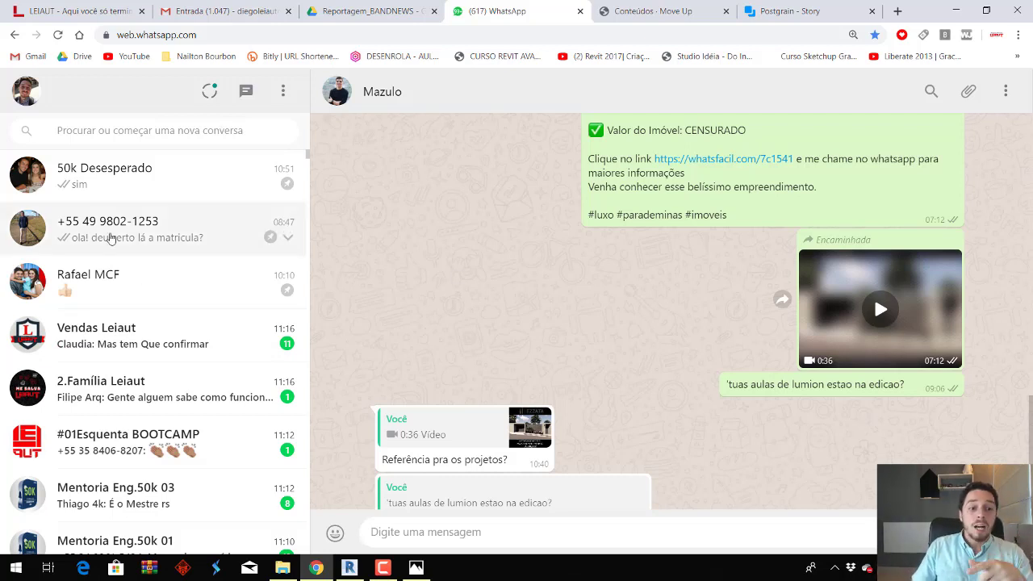
click(129, 274)
Download the proposal .pptx attachment and save it to the desktop.
scroll(655, 361, up, 5)
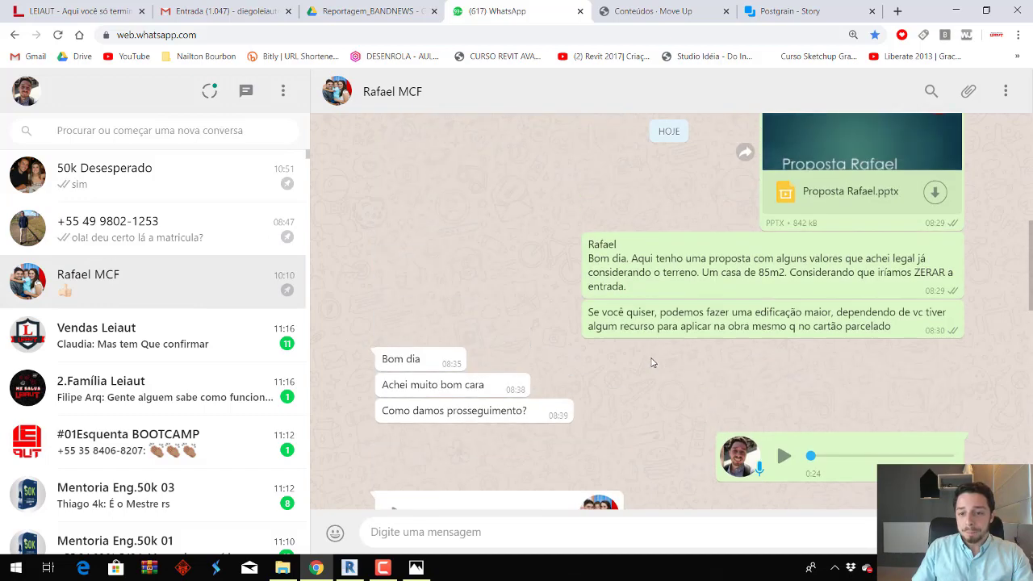
scroll(652, 360, up, 5)
scroll(716, 374, down, 2)
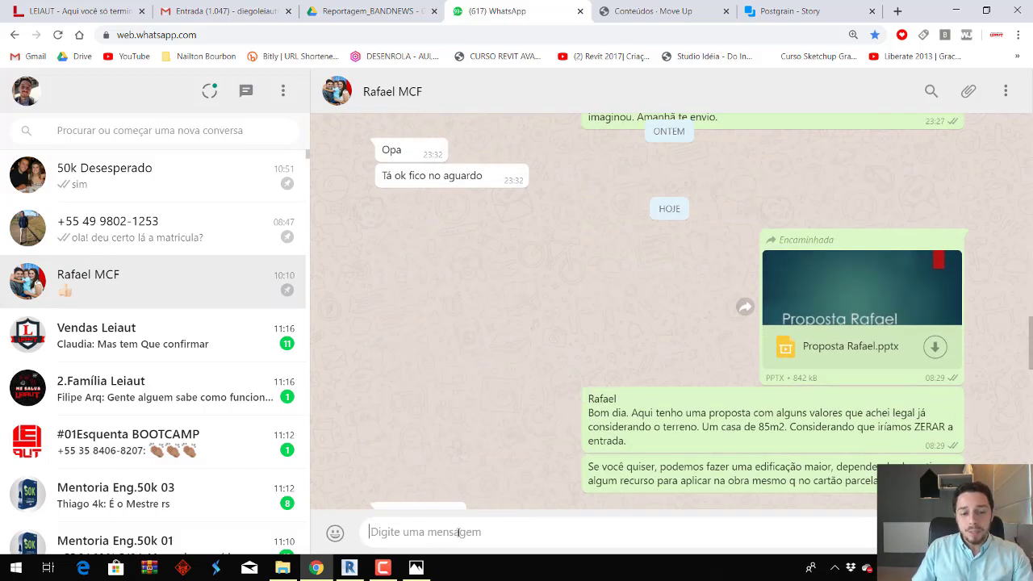
key(alt+Tab)
key(alt+Tab)
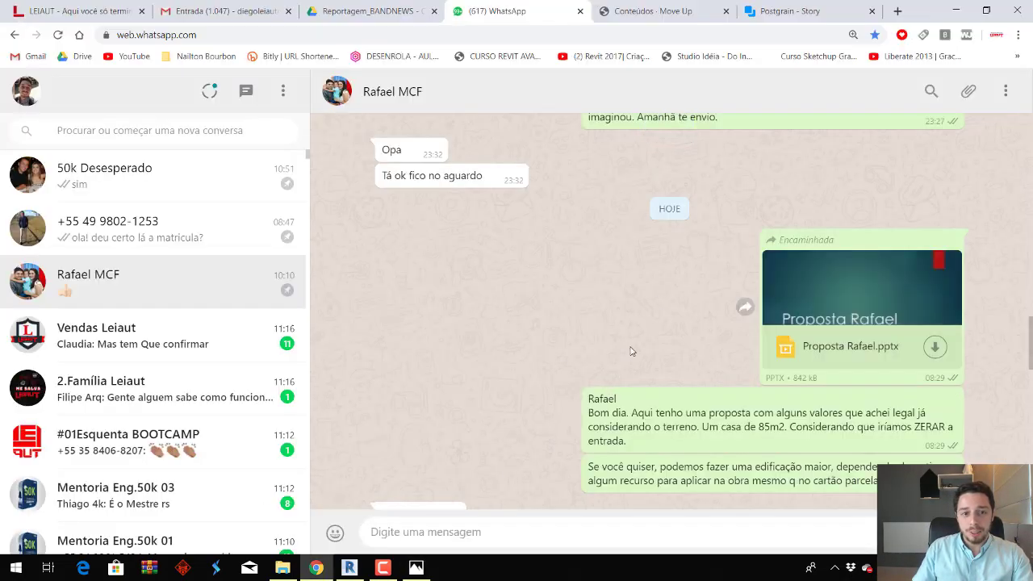
scroll(815, 300, up, 2)
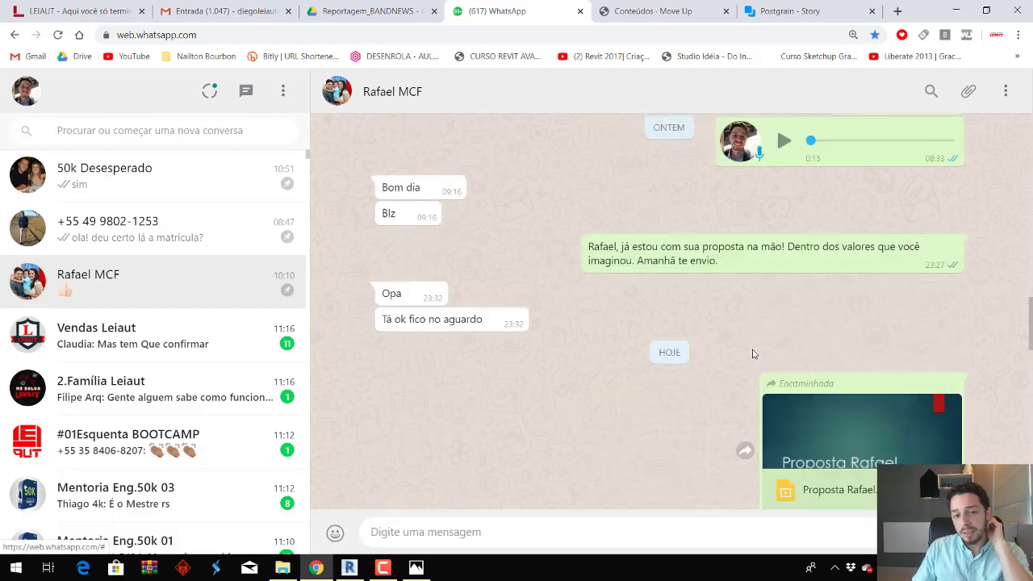
scroll(808, 299, down, 2)
click(862, 307)
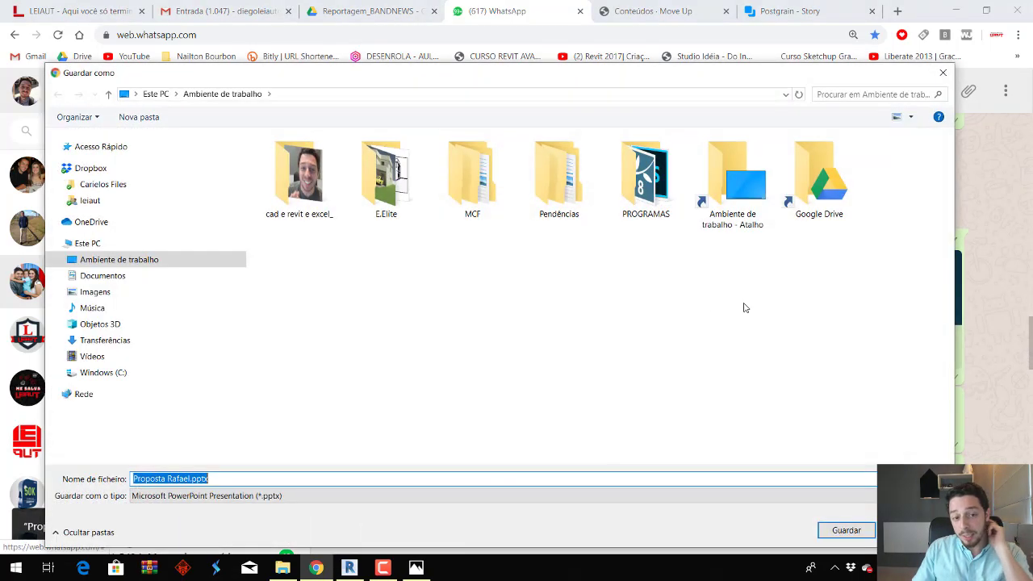
key(Return)
Open the downloaded 842 KB proposal in PowerPoint from Chrome's download bar.
scroll(646, 339, down, 2)
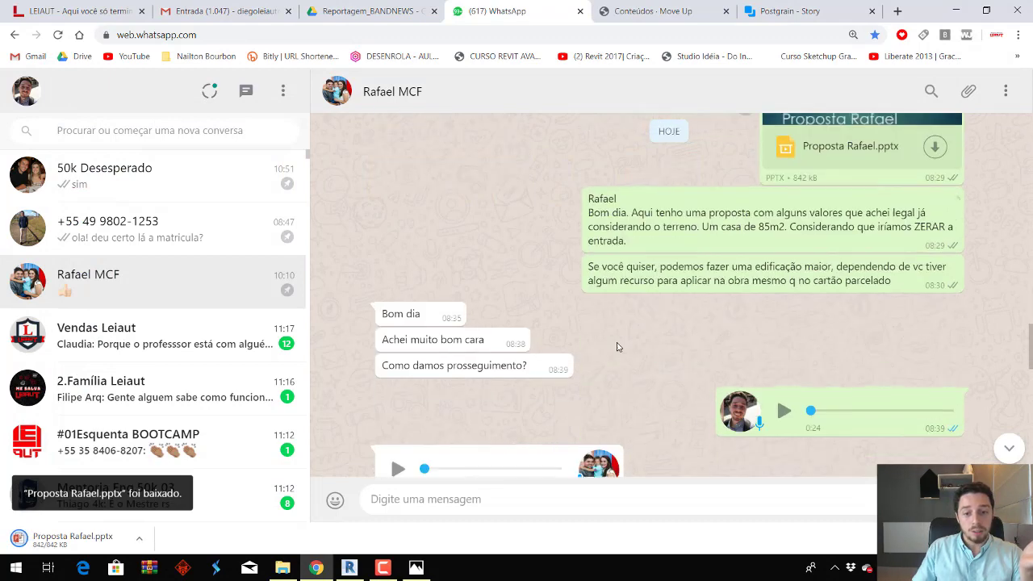
scroll(674, 333, up, 1)
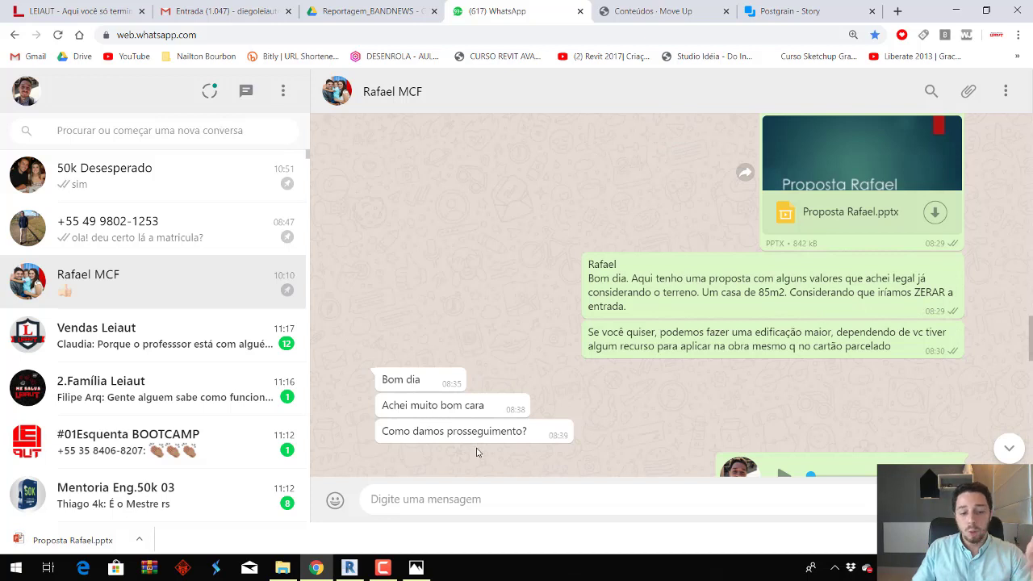
scroll(565, 408, down, 1)
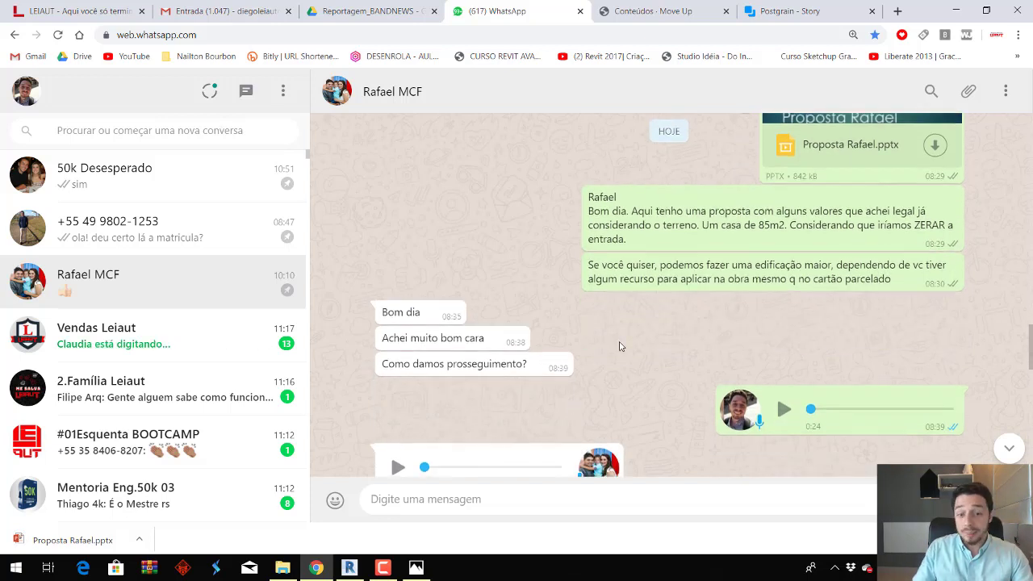
click(72, 540)
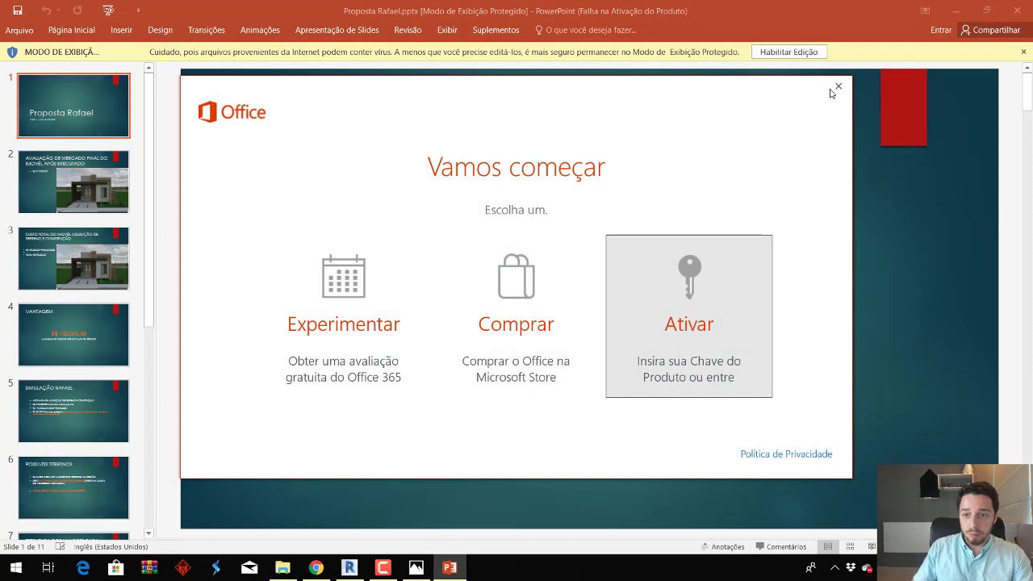
Dismiss the activation prompt and view the market valuation and construction cost slides.
click(836, 89)
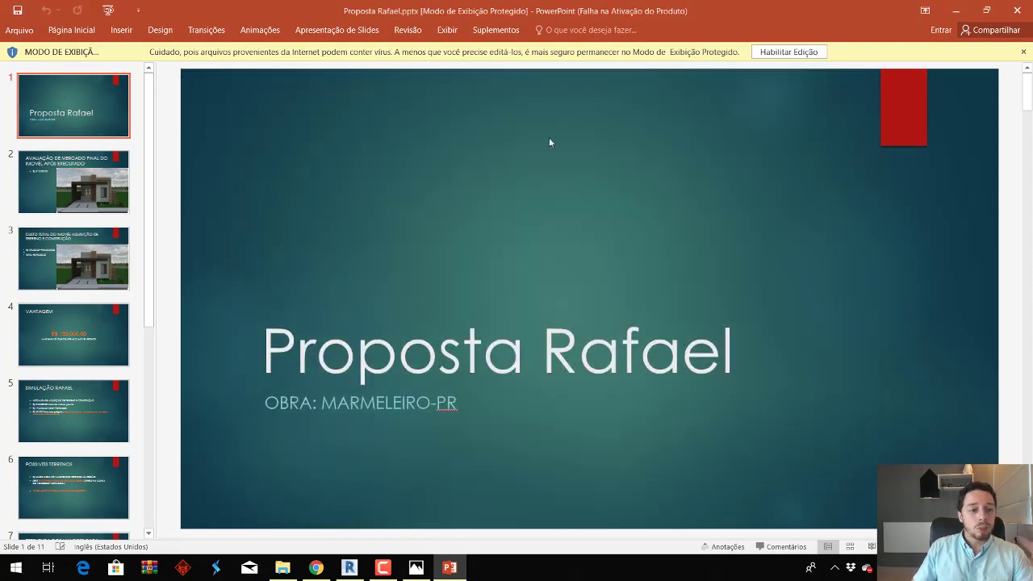
click(675, 132)
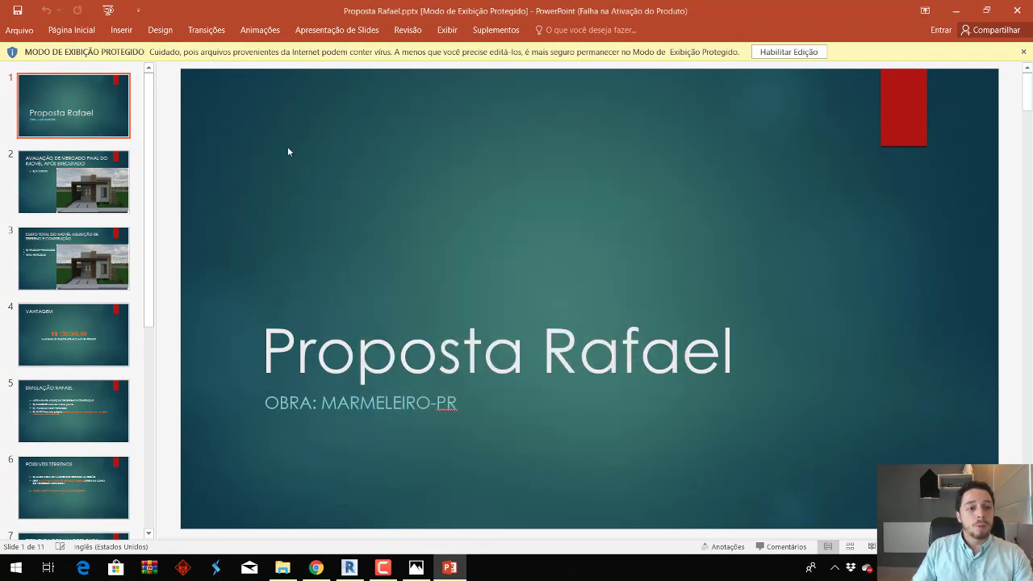
click(118, 207)
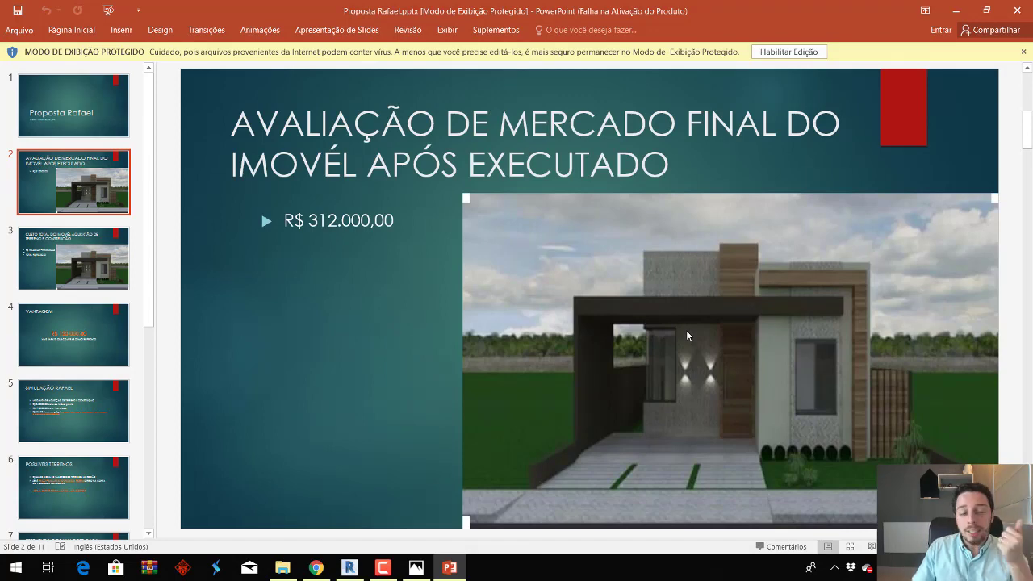
click(93, 261)
Page through to the renders, settle on the 85 M2 house slide, and minimize PowerPoint.
key(Down)
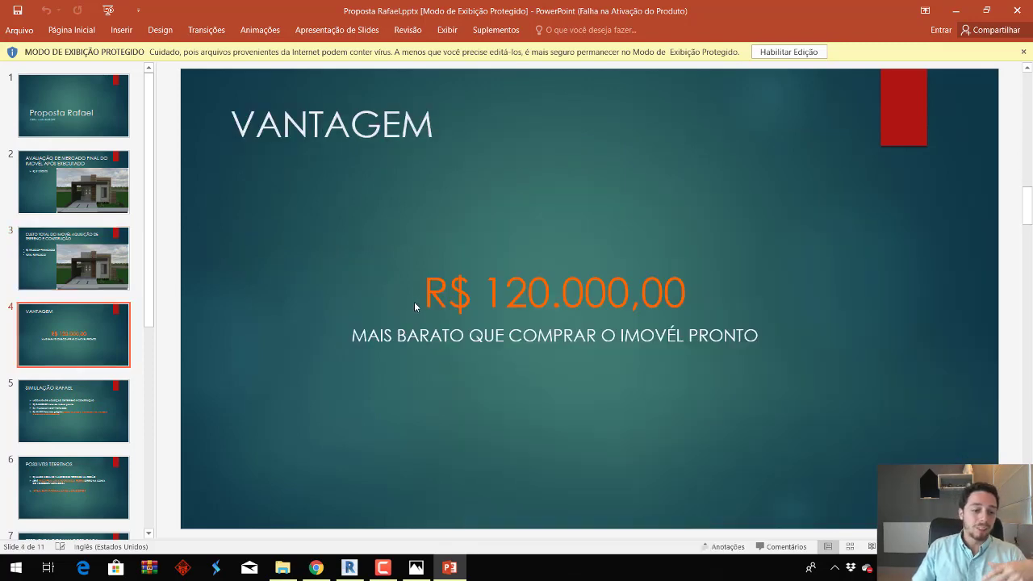
key(Down)
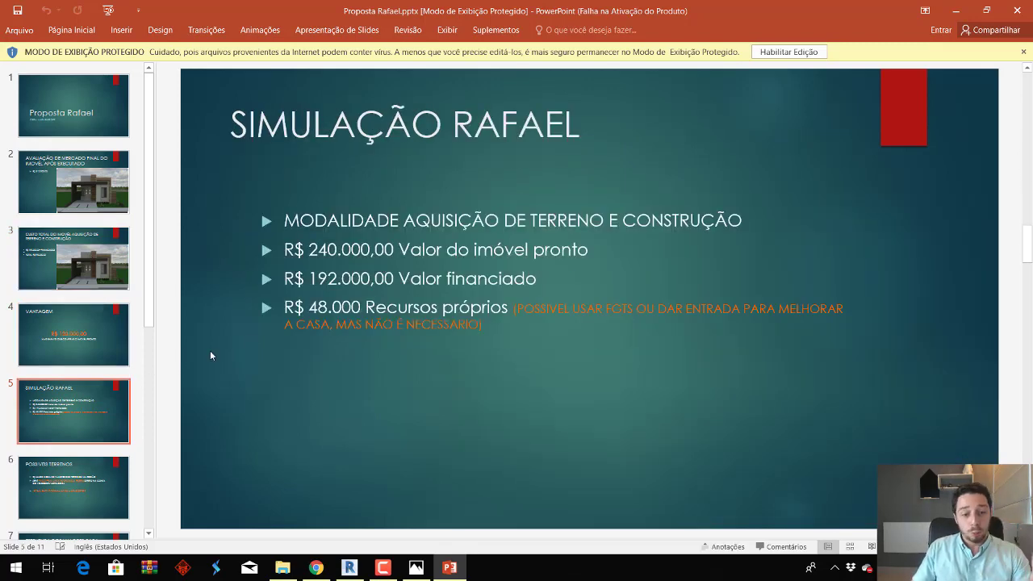
key(Down)
key(Down)
key(Down)
key(Down)
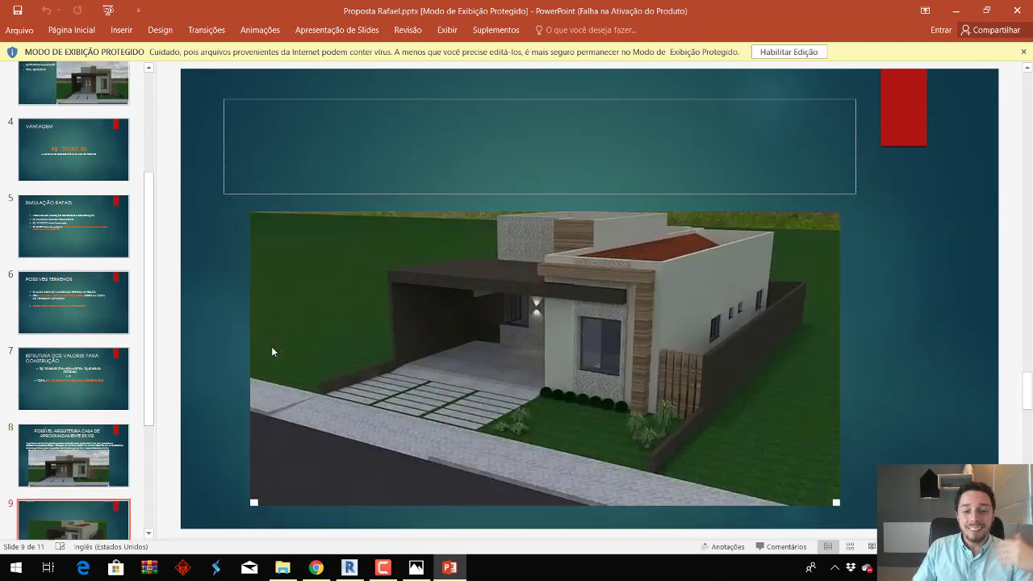
key(Down)
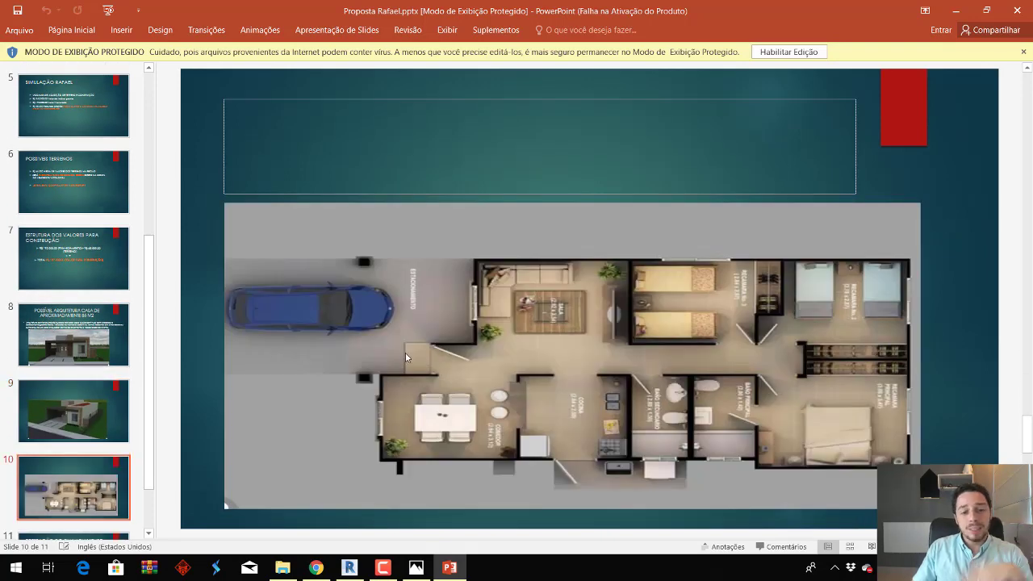
scroll(111, 349, down, 1)
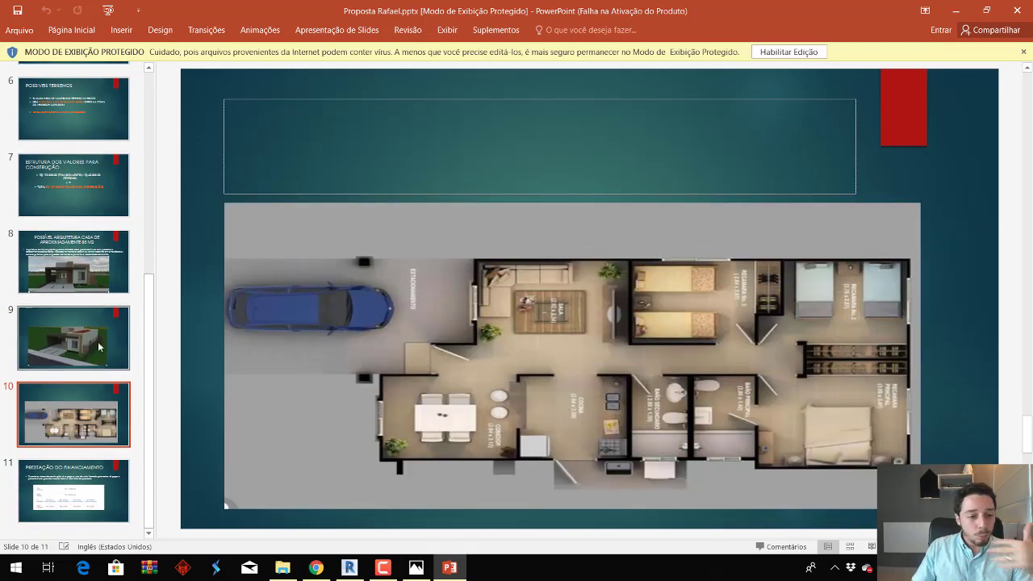
click(111, 348)
click(106, 268)
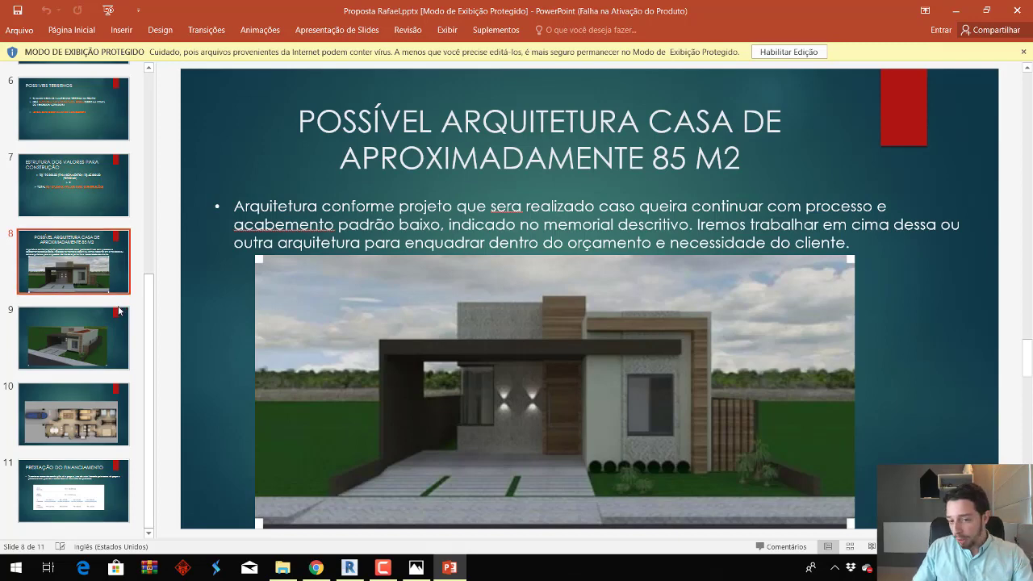
scroll(115, 331, up, 5)
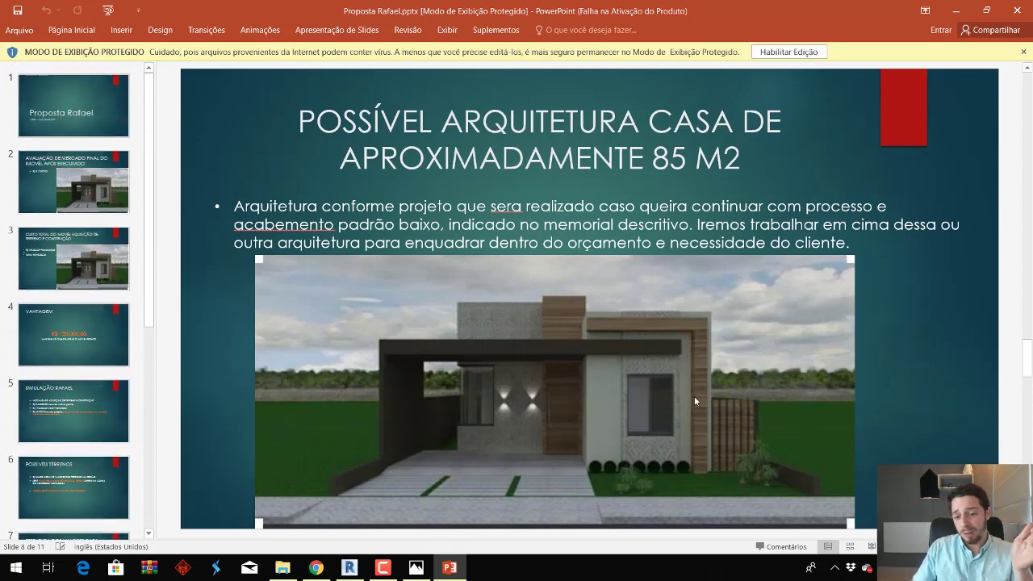
click(956, 11)
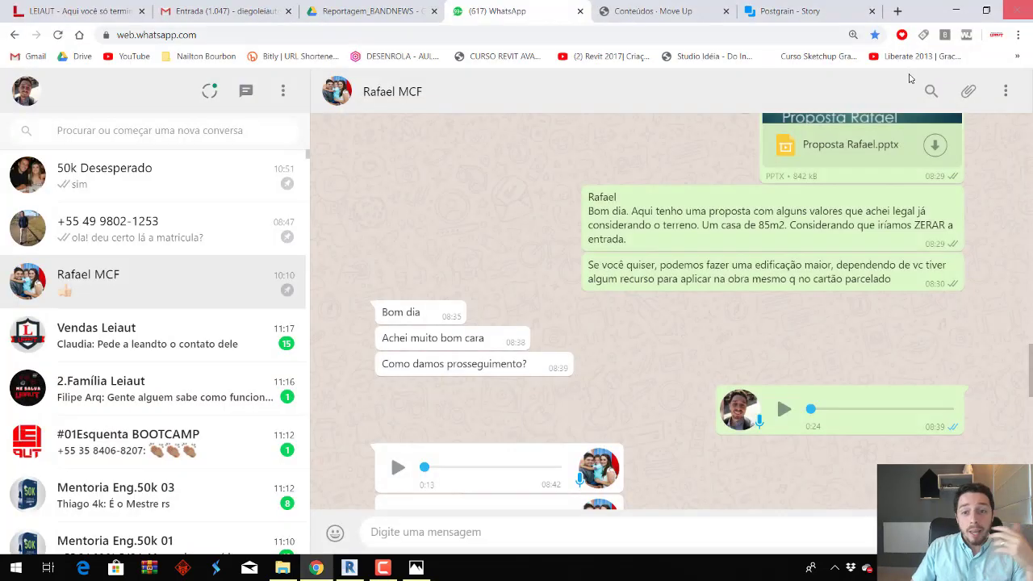